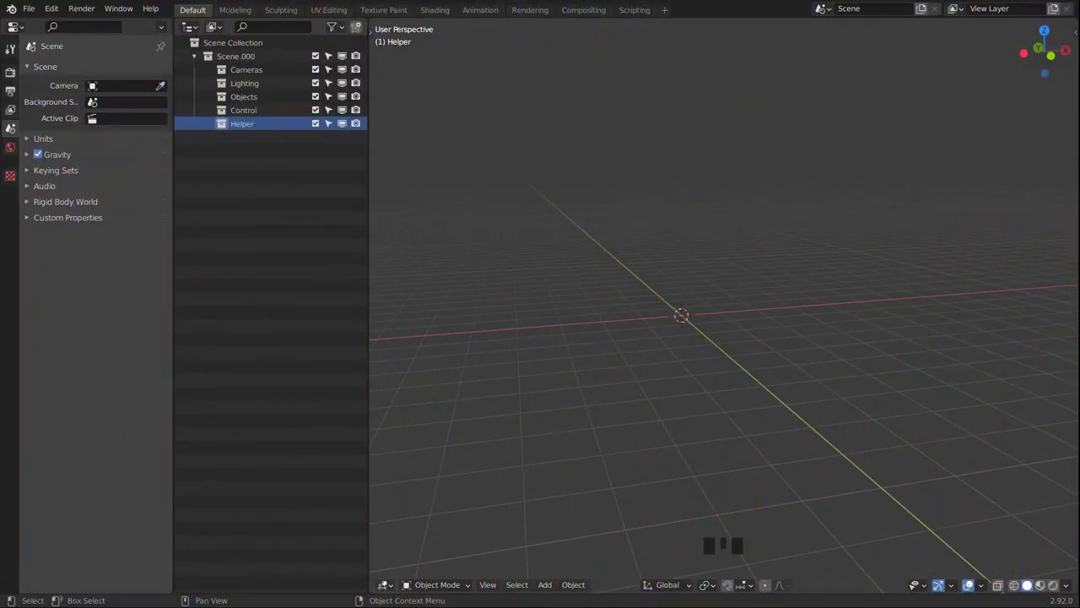
Split the viewport, make the lower editor Sverchok Nodes, and create a tree named 'generate.tube'.
{"action": "left_click_drag", "start_coordinate": [371, 579], "coordinate": [379, 287]}
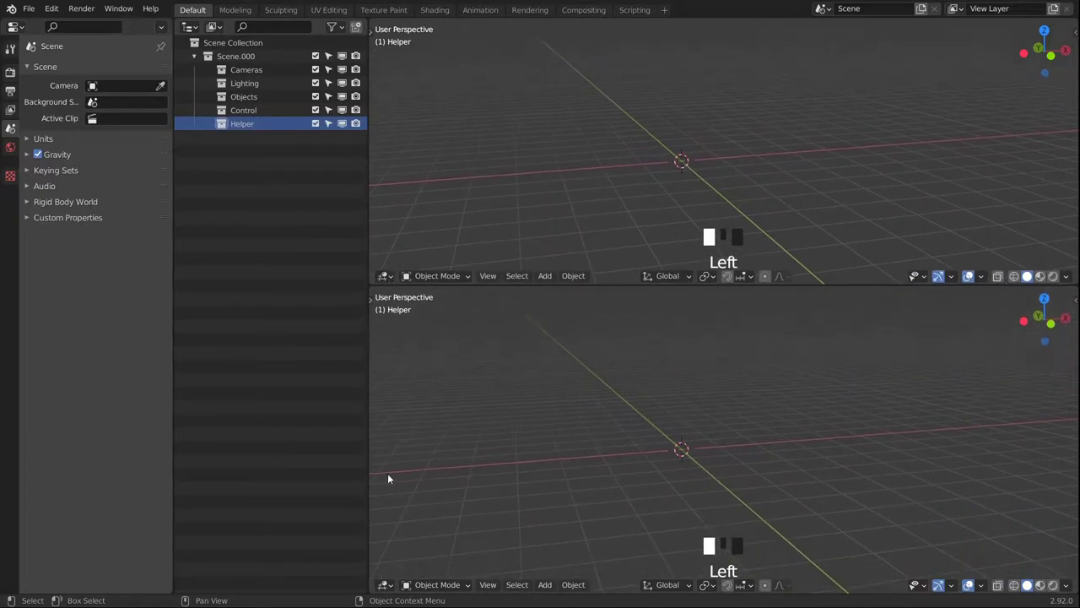
{"action": "left_click", "coordinate": [386, 584]}
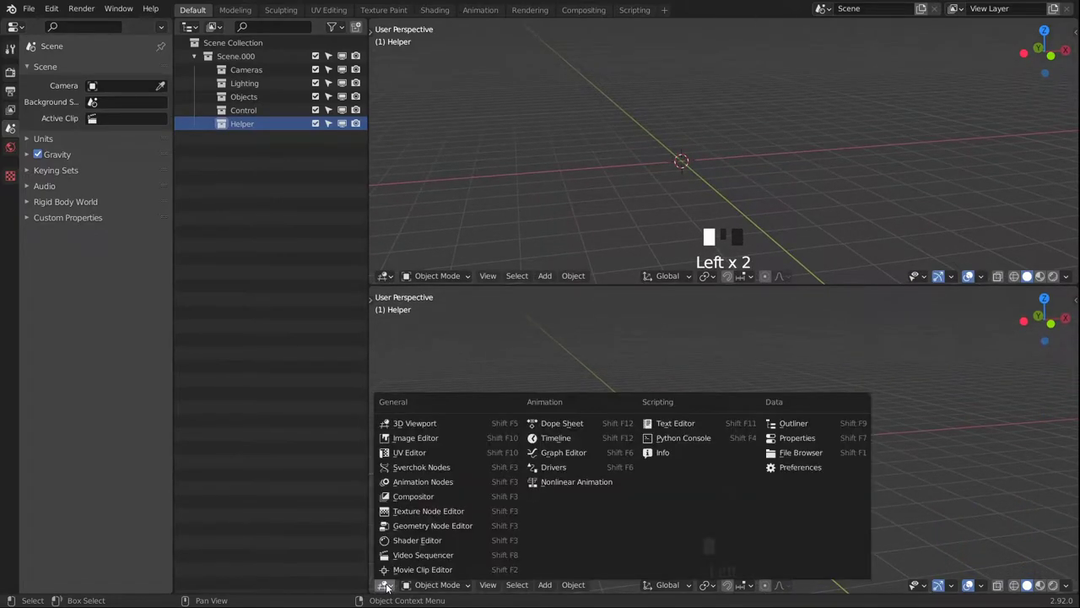
{"action": "left_click", "coordinate": [404, 471]}
{"action": "left_click", "coordinate": [706, 585]}
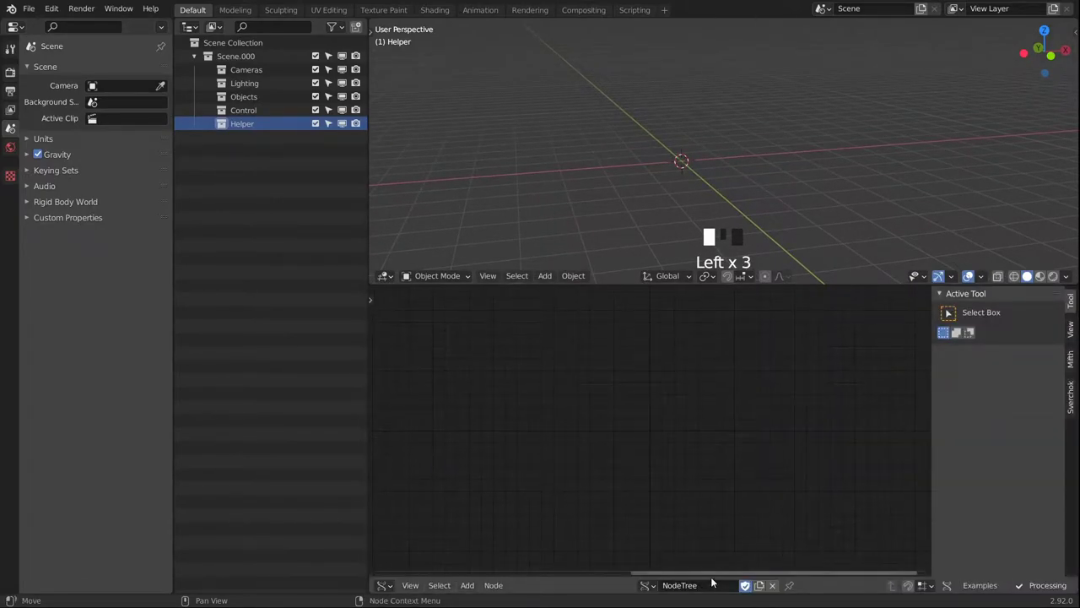
{"action": "left_click", "coordinate": [697, 585]}
{"action": "type", "text": "ge"}
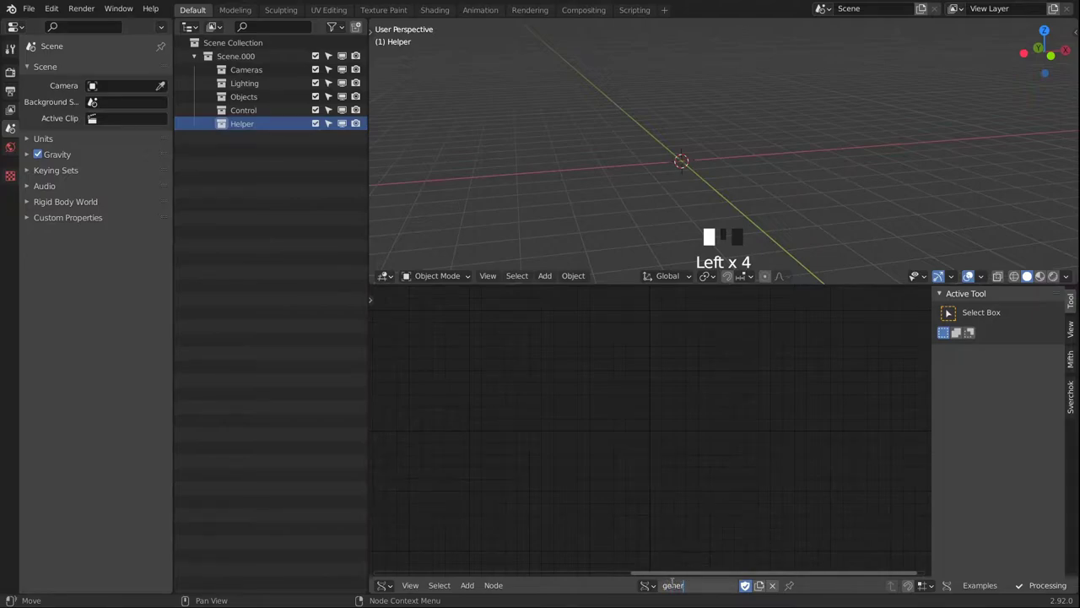
{"action": "type", "text": "nerate.tube"}
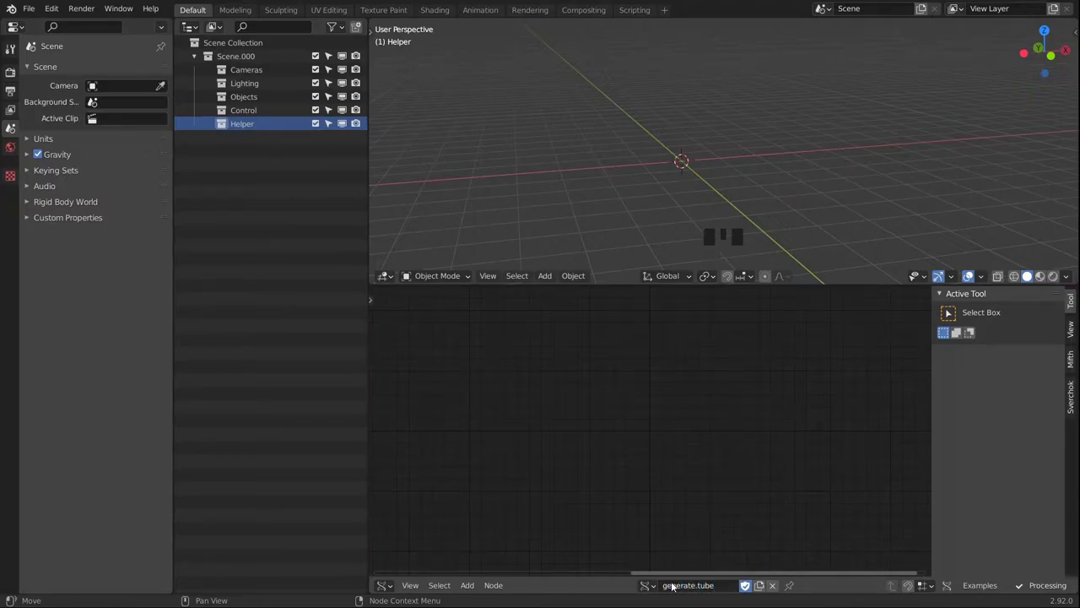
Add a Cylinder generator node and preview its output in the 3D view.
{"action": "key", "text": "shift+a"}
{"action": "mouse_move", "coordinate": [535, 193]}
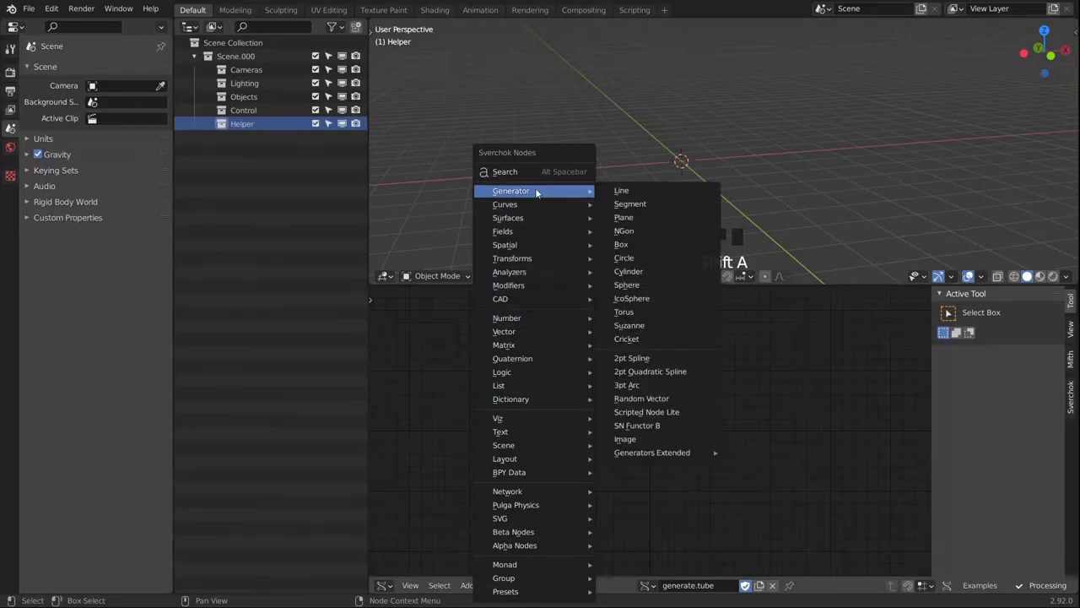
{"action": "left_click", "coordinate": [628, 271]}
{"action": "left_click", "coordinate": [490, 334]}
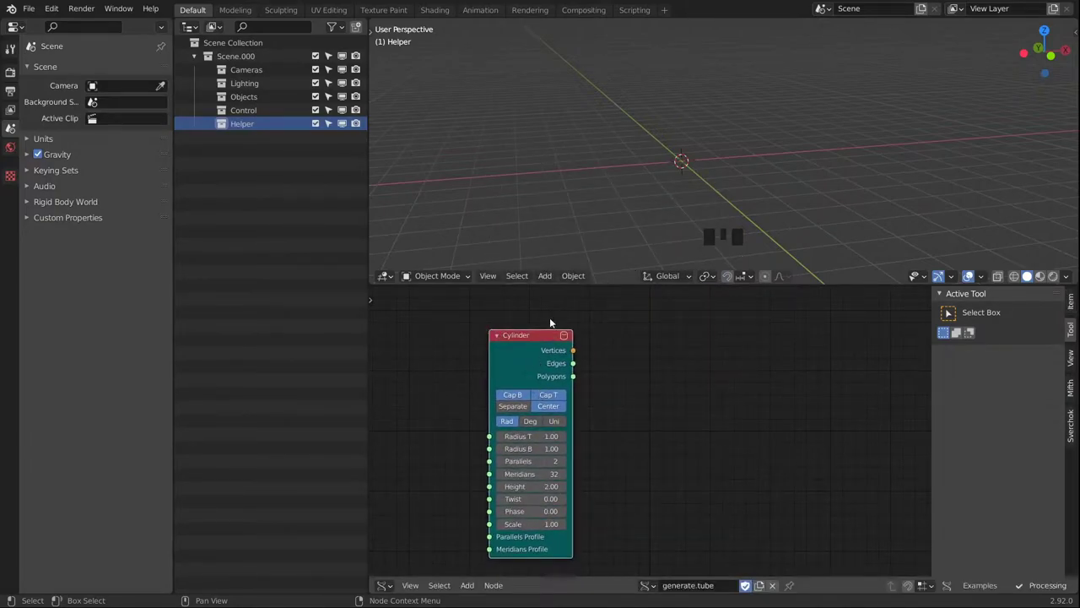
{"action": "left_click", "coordinate": [522, 364], "text": "ctrl"}
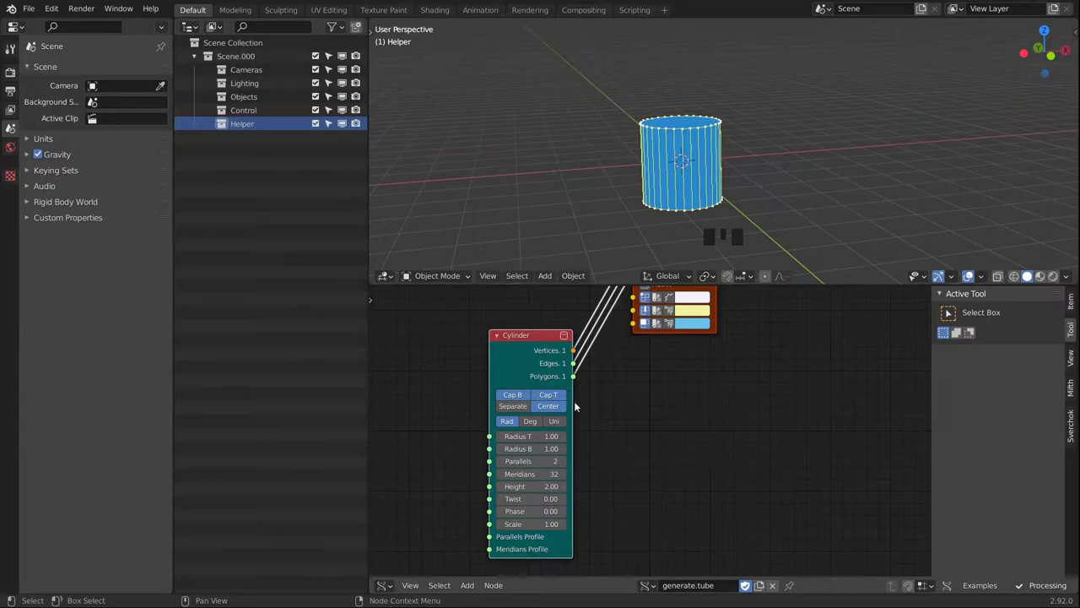
Remove the cylinder's top and bottom caps, set Height to 3.08 and raise Parallels to 7.
{"action": "middle_click_drag", "start_coordinate": [613, 438], "coordinate": [729, 424]}
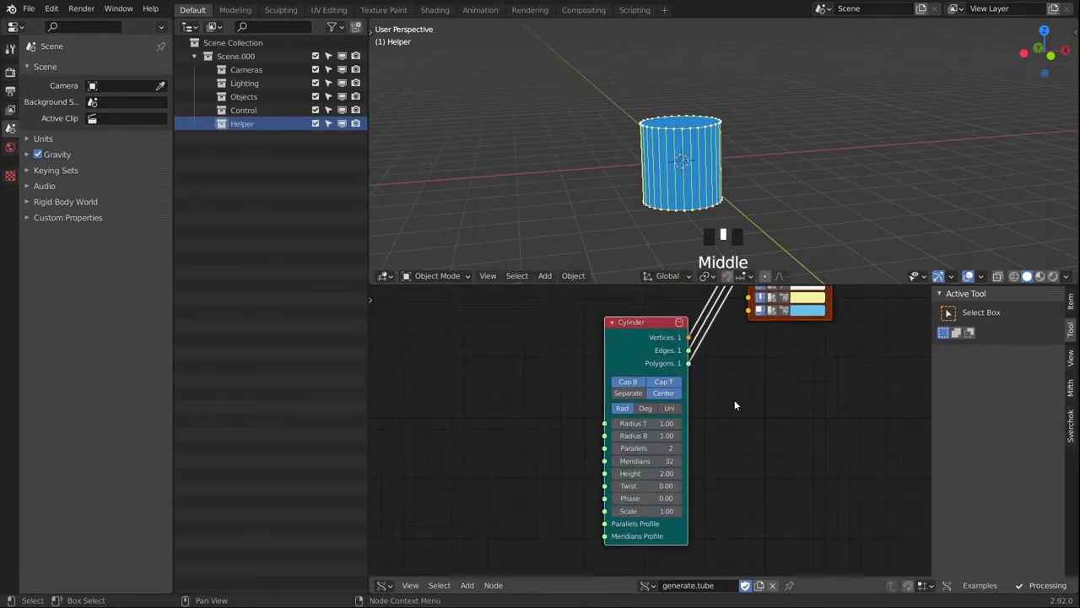
{"action": "left_click", "coordinate": [625, 385]}
{"action": "left_click", "coordinate": [665, 382]}
{"action": "middle_click_drag", "start_coordinate": [547, 436], "coordinate": [609, 443]}
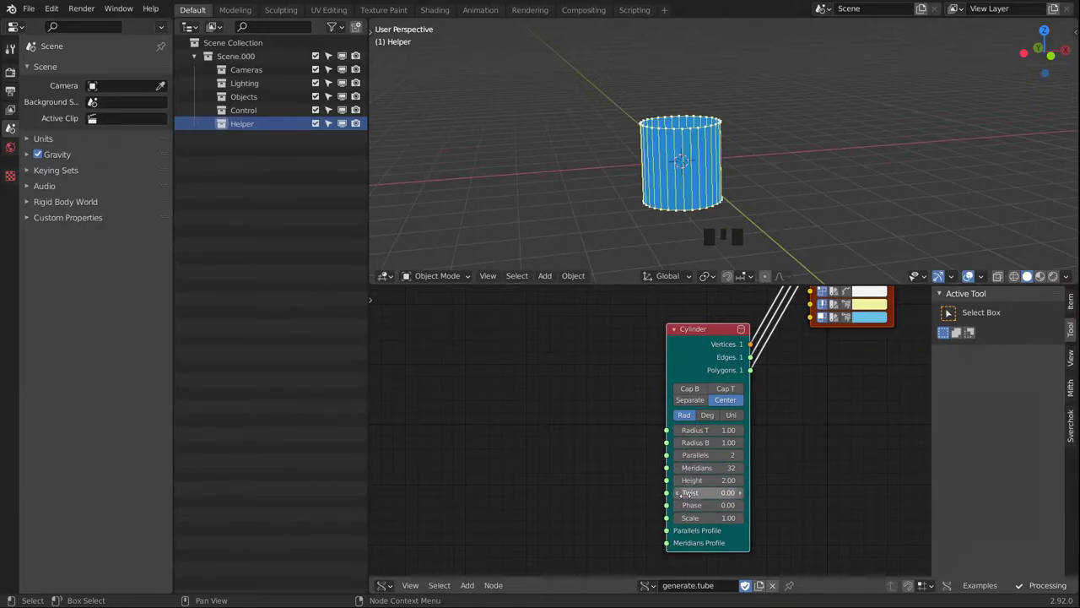
{"action": "left_click_drag", "start_coordinate": [705, 480], "coordinate": [760, 479]}
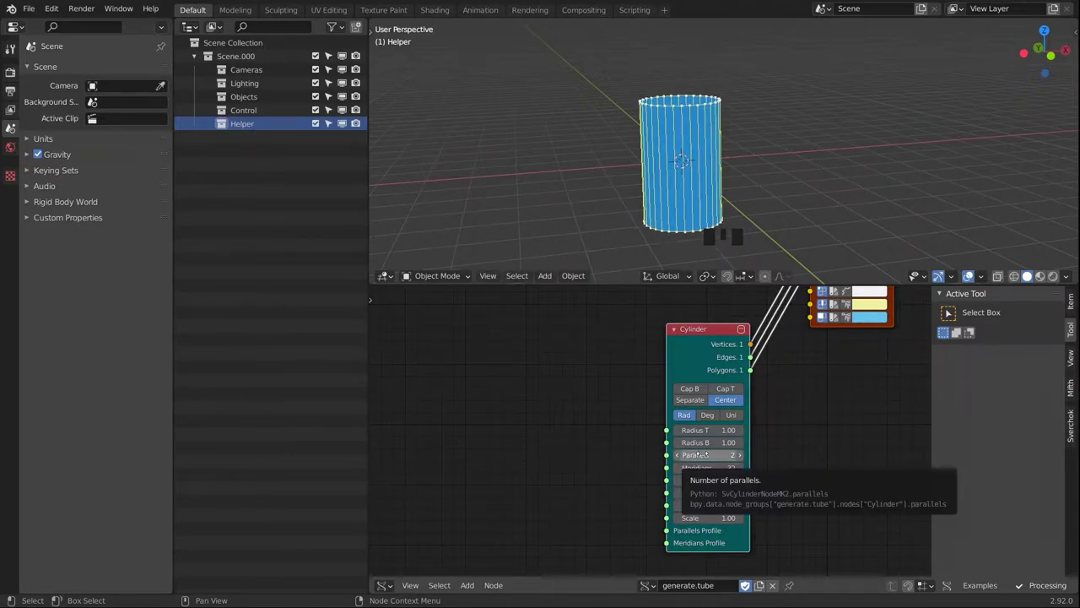
{"action": "left_click_drag", "start_coordinate": [695, 455], "coordinate": [704, 454]}
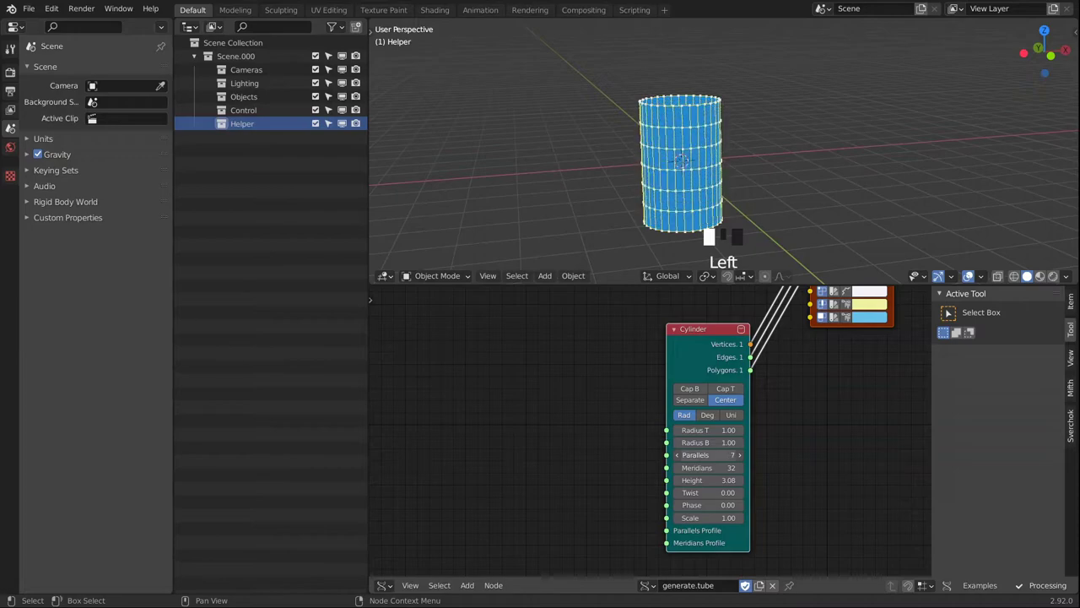
{"action": "left_click", "coordinate": [703, 454]}
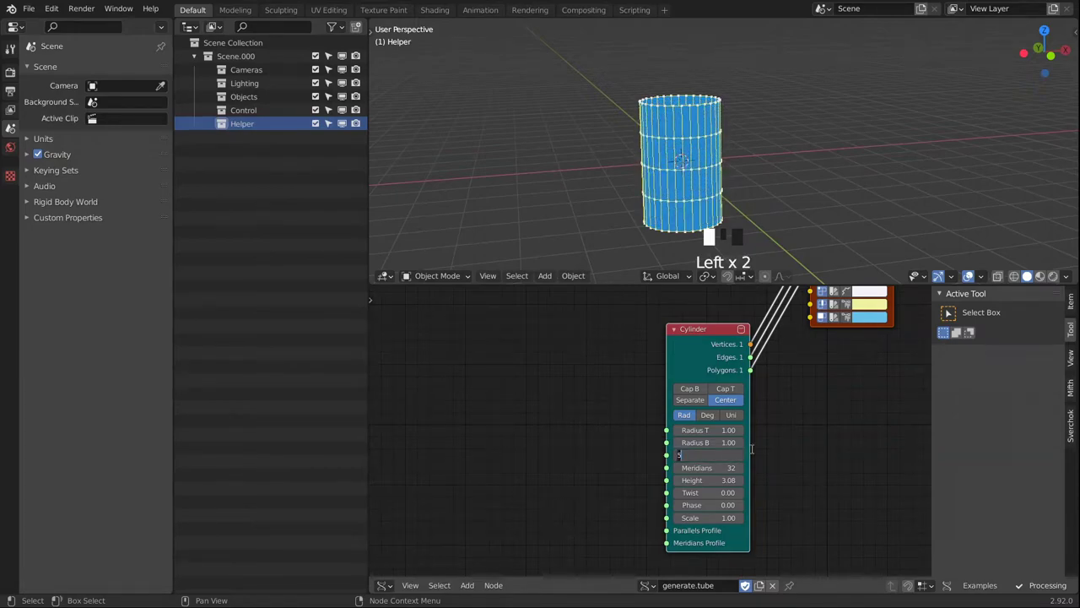
Add an A Number node and wire its output into the Cylinder's Height input.
{"action": "key", "text": "shift+a"}
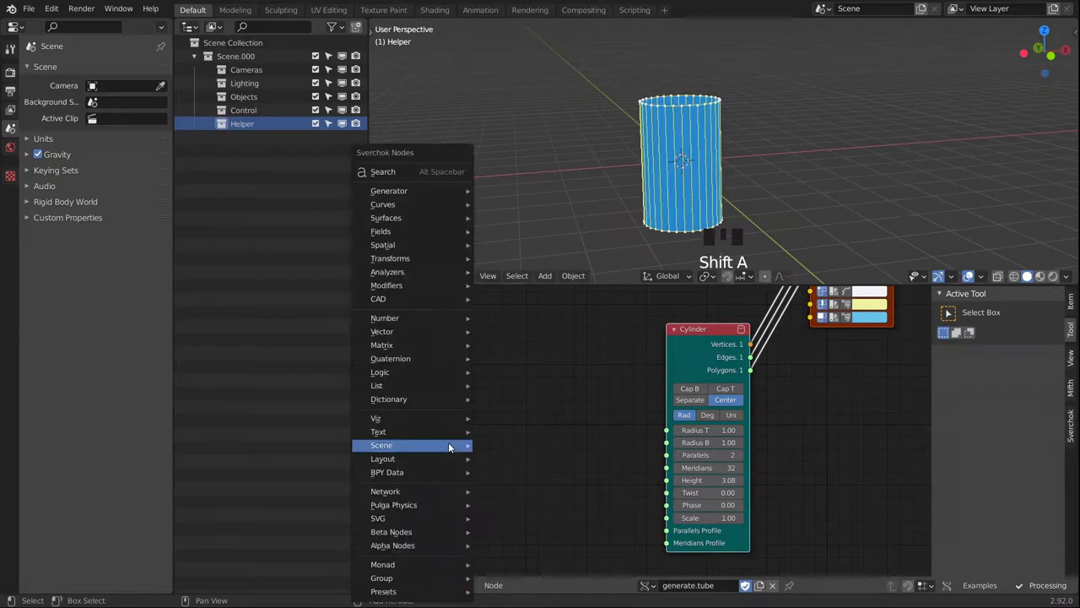
{"action": "mouse_move", "coordinate": [414, 317]}
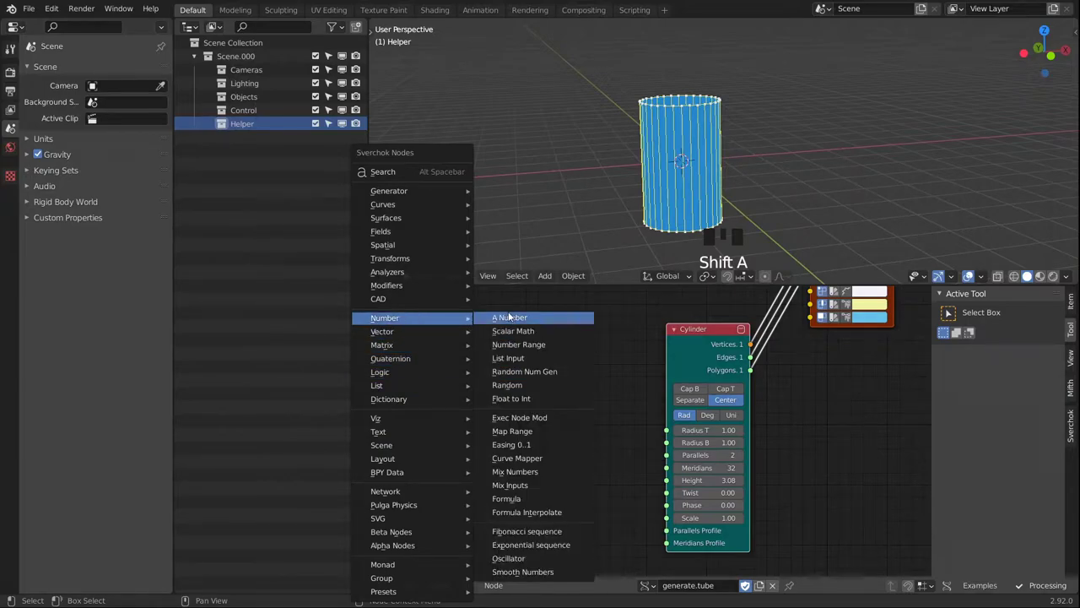
{"action": "left_click", "coordinate": [508, 316]}
{"action": "left_click", "coordinate": [409, 404]}
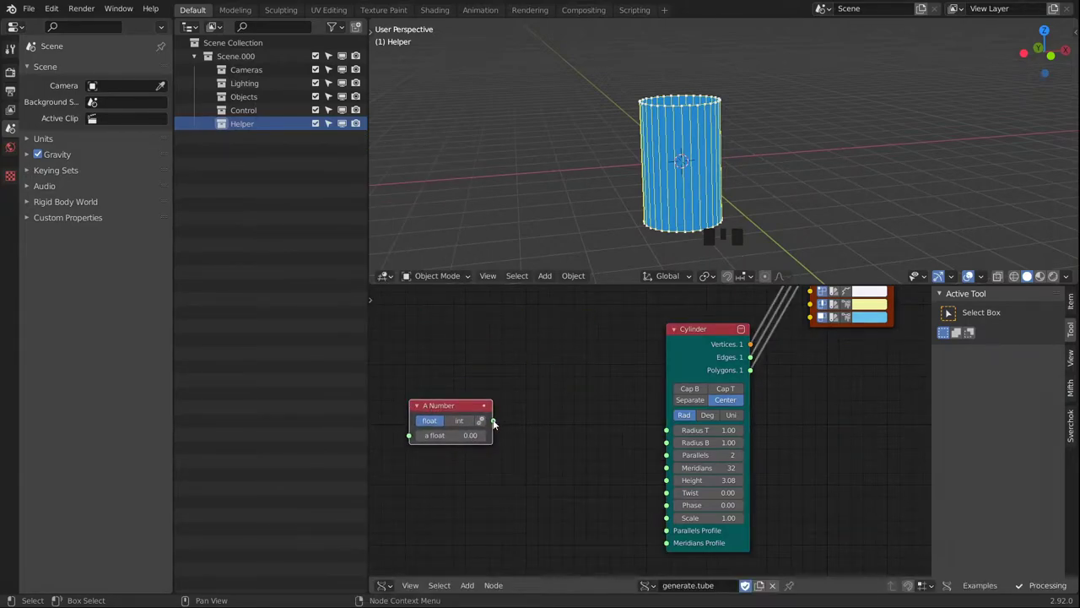
{"action": "left_click_drag", "start_coordinate": [495, 420], "coordinate": [666, 479]}
Set the number to 2.00, also link it to Parallels, and shift the node left.
{"action": "left_click", "coordinate": [477, 433]}
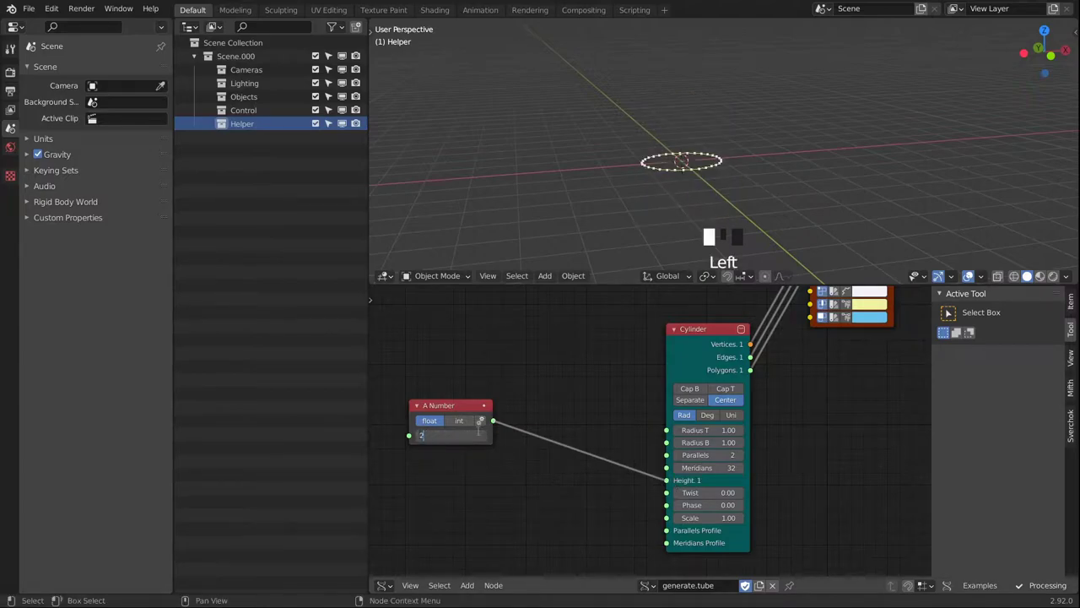
{"action": "type", "text": "2"}
{"action": "key", "text": "Return"}
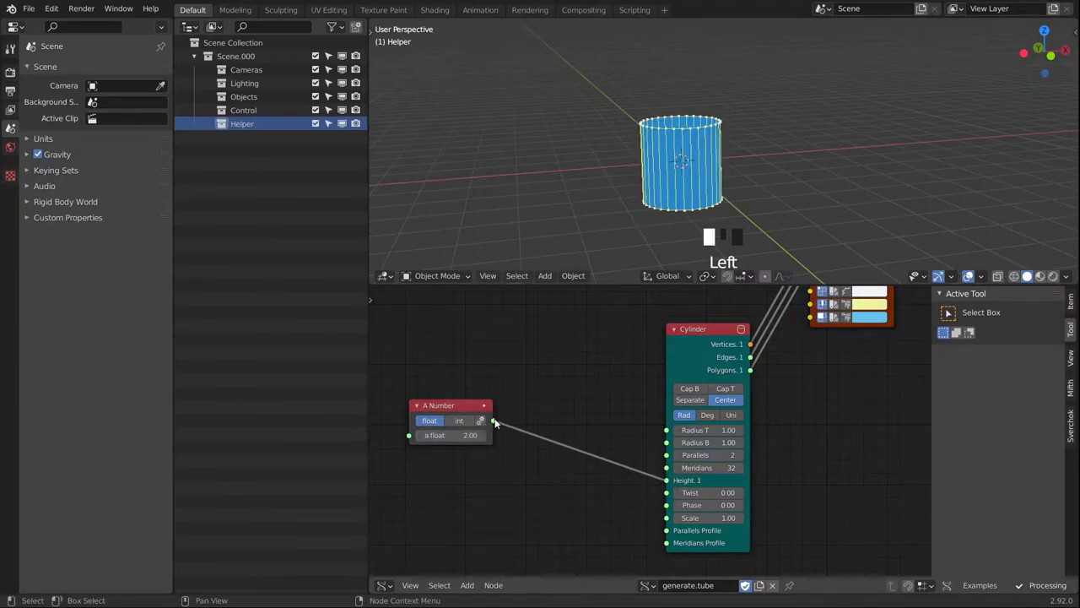
{"action": "left_click_drag", "start_coordinate": [495, 421], "coordinate": [667, 458]}
{"action": "left_click_drag", "start_coordinate": [469, 411], "coordinate": [389, 406]}
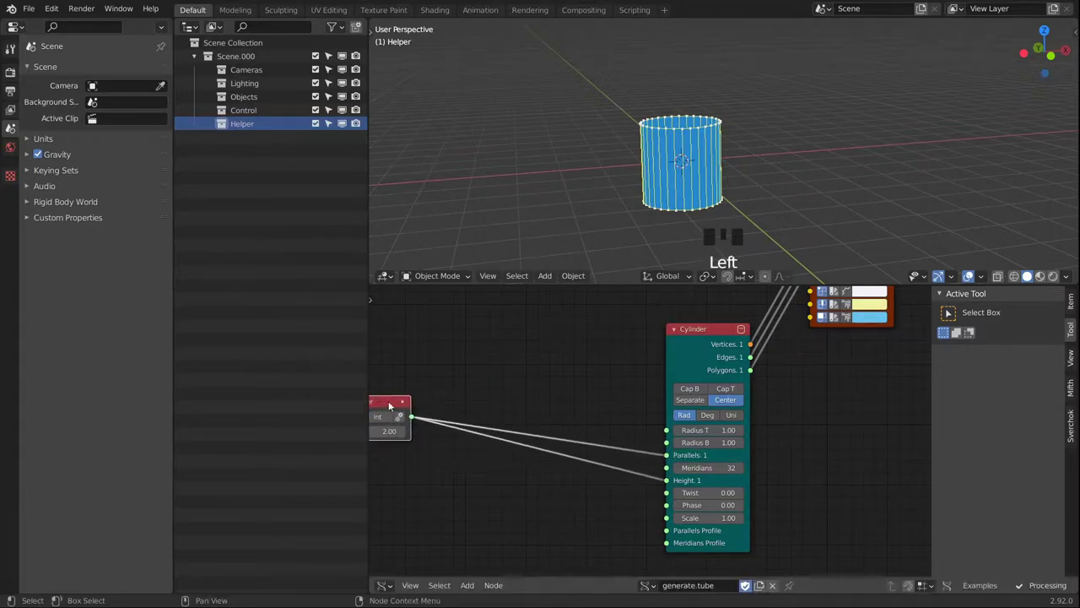
{"action": "middle_click_drag", "start_coordinate": [511, 397], "coordinate": [599, 391]}
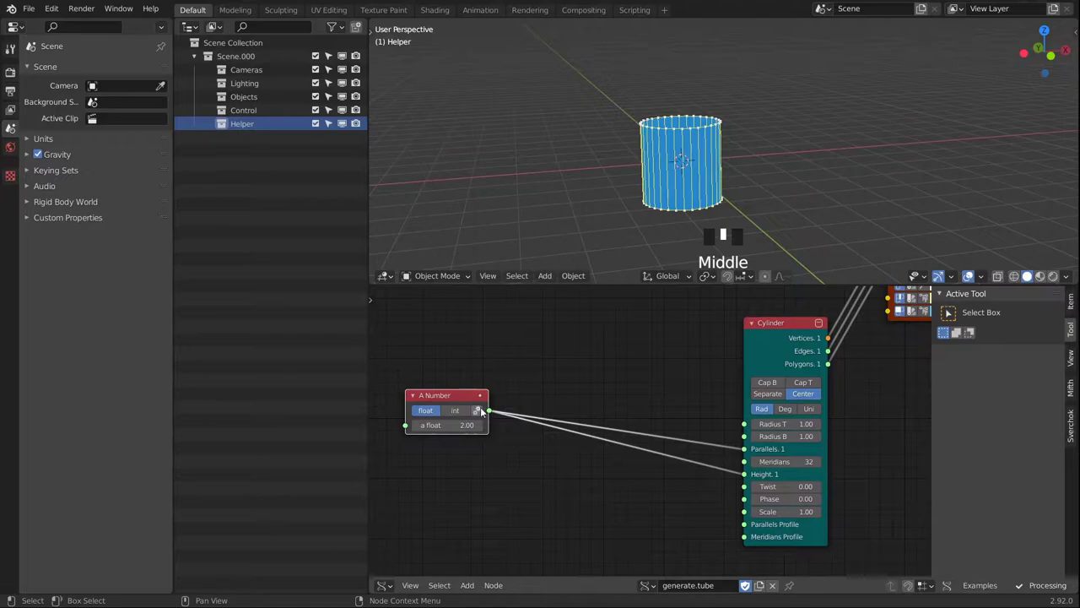
Add a Scalar Math node above the number node, orbiting the 3D view around the cylinder.
{"action": "key", "text": "shift+a"}
{"action": "mouse_move", "coordinate": [556, 320]}
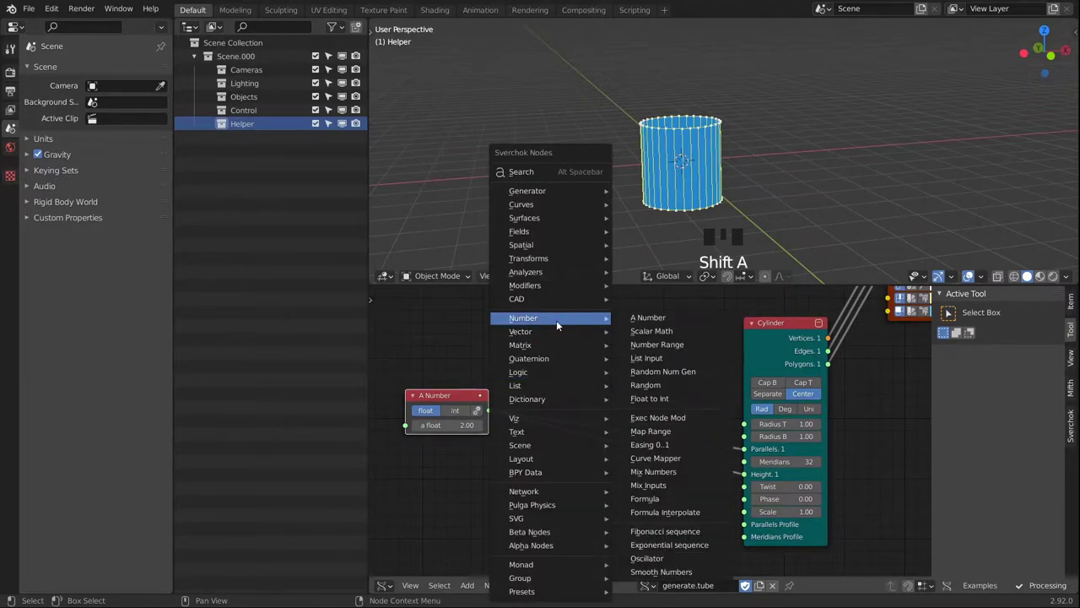
{"action": "left_click", "coordinate": [659, 330]}
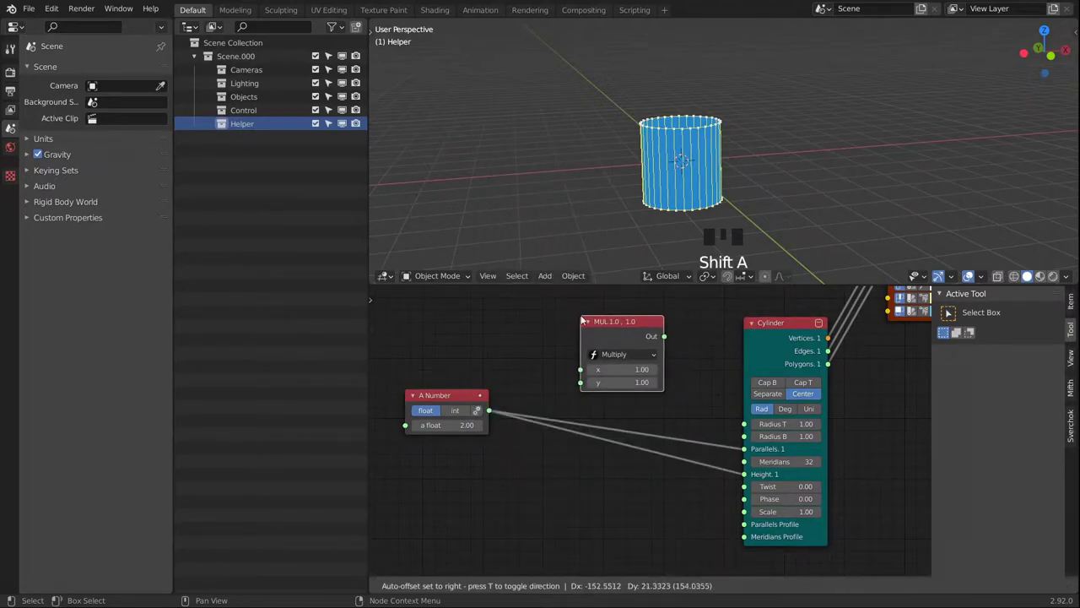
{"action": "left_click", "coordinate": [671, 334]}
{"action": "middle_click_drag", "start_coordinate": [746, 167], "coordinate": [671, 156], "text": "alt"}
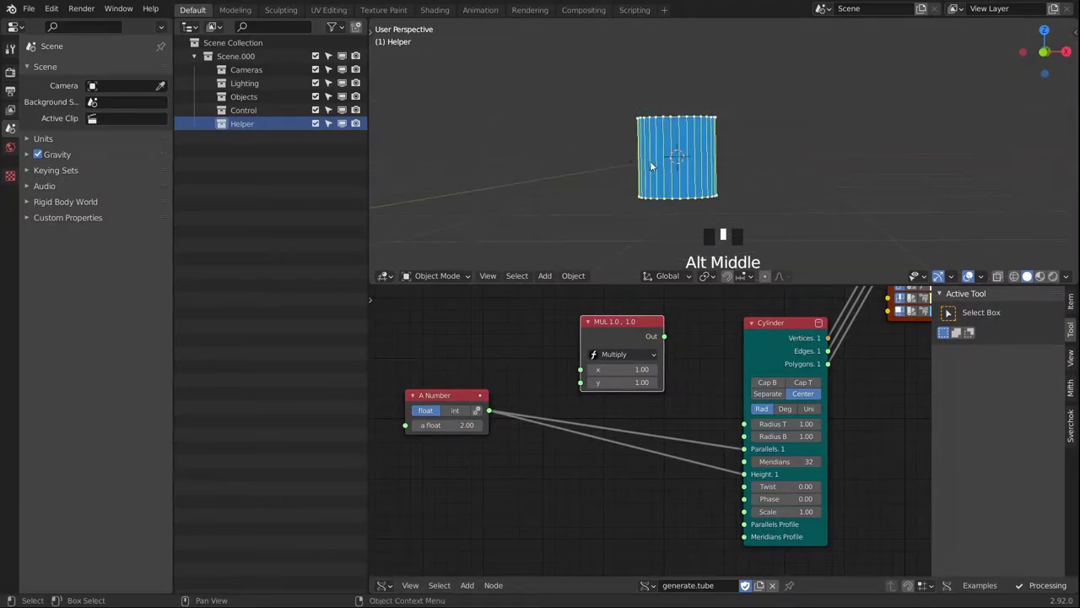
{"action": "middle_click_drag", "start_coordinate": [668, 153], "coordinate": [730, 174], "text": "alt"}
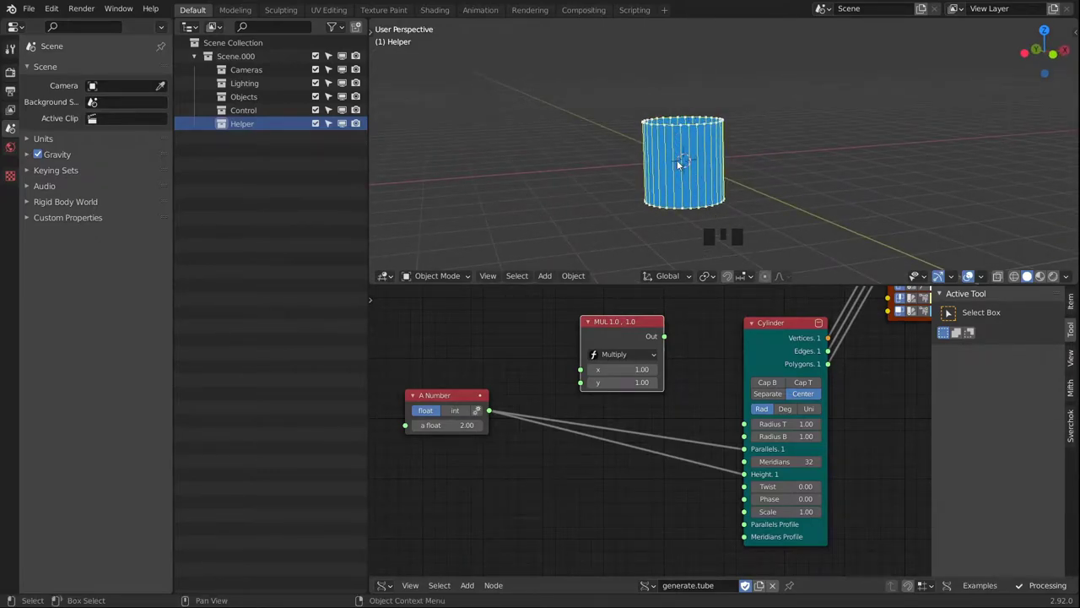
{"action": "middle_click_drag", "start_coordinate": [764, 169], "coordinate": [646, 166], "text": "alt"}
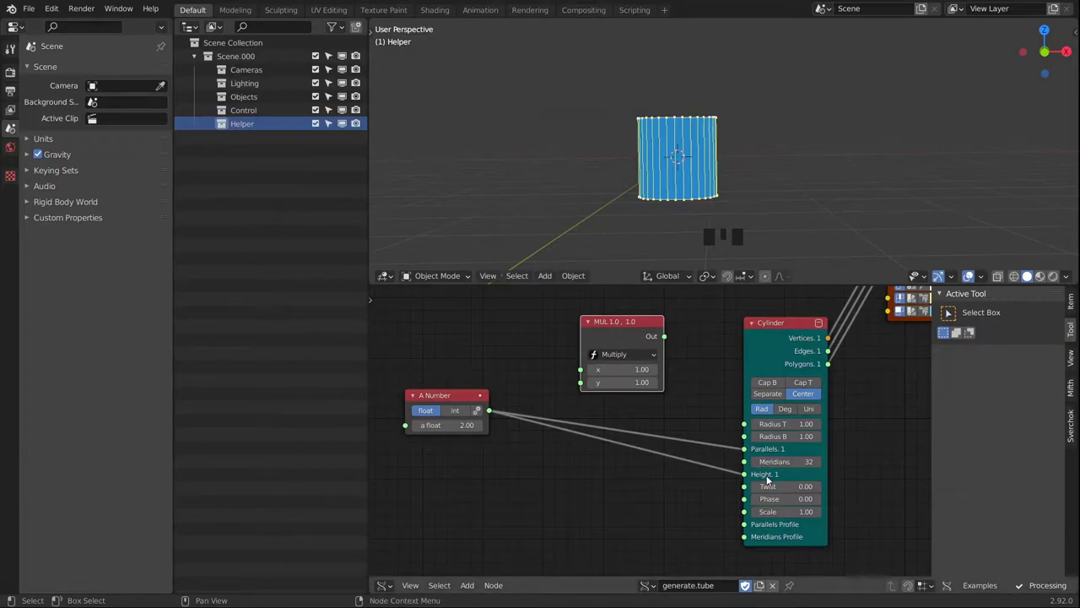
{"action": "middle_click_drag", "start_coordinate": [680, 142], "coordinate": [648, 162], "text": "alt"}
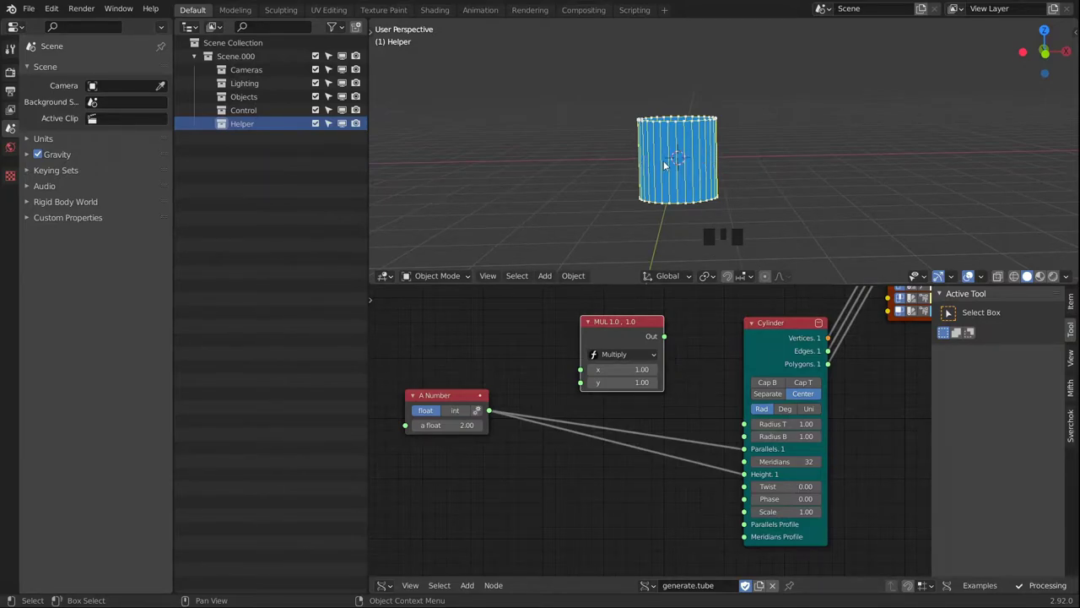
{"action": "middle_click_drag", "start_coordinate": [680, 166], "coordinate": [641, 168], "text": "alt"}
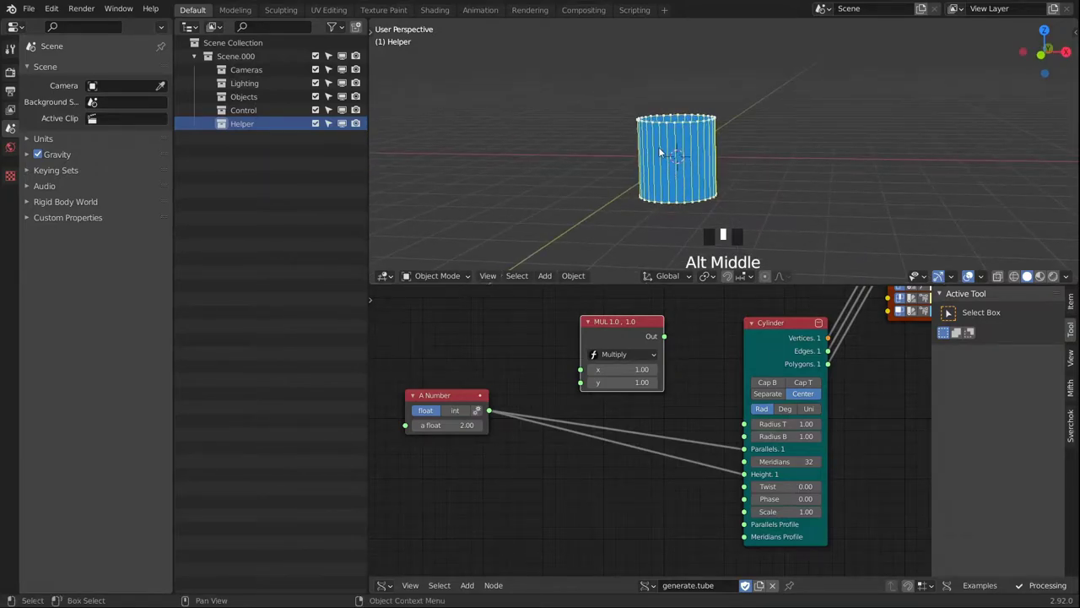
Set the math node to Add, feed A Number into x, and route the result into Parallels.
{"action": "left_click", "coordinate": [624, 354]}
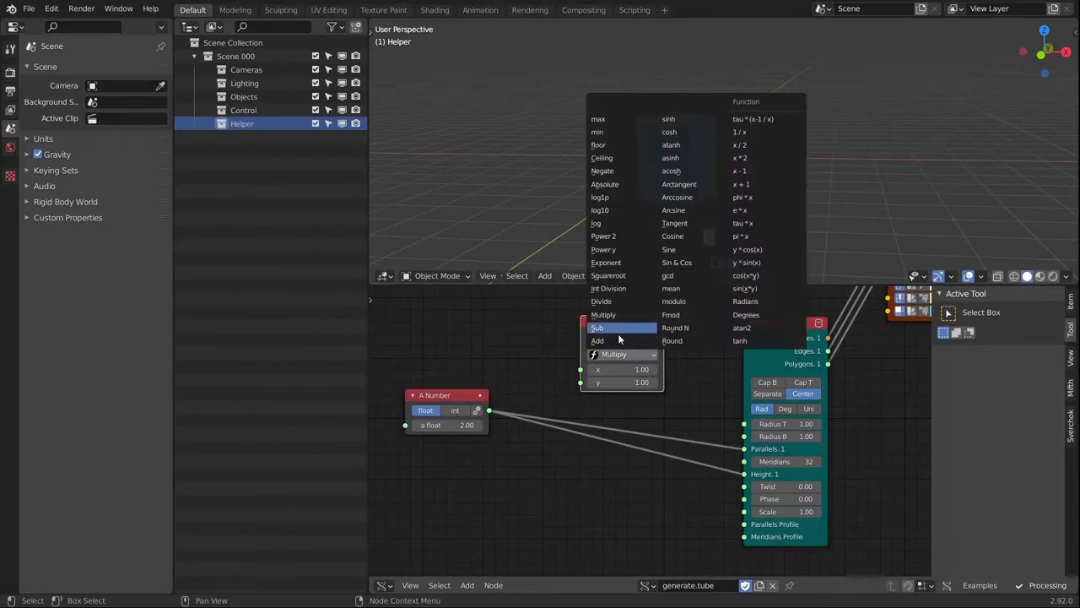
{"action": "left_click", "coordinate": [596, 347]}
{"action": "left_click_drag", "start_coordinate": [490, 411], "coordinate": [588, 372]}
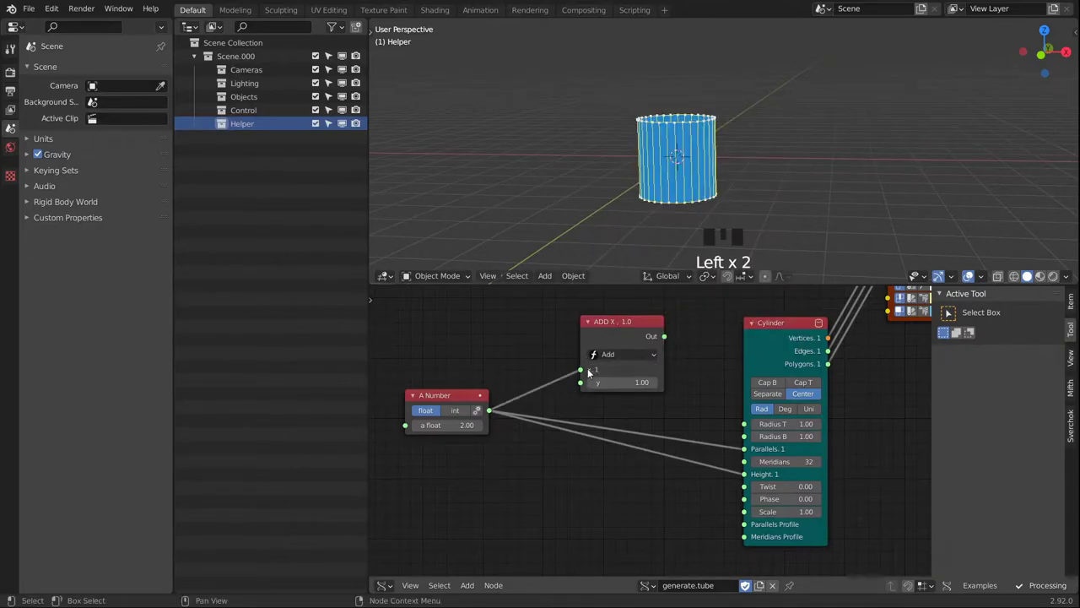
{"action": "left_click_drag", "start_coordinate": [625, 337], "coordinate": [743, 448]}
{"action": "left_click_drag", "start_coordinate": [612, 384], "coordinate": [575, 378]}
{"action": "middle_click_drag", "start_coordinate": [648, 428], "coordinate": [637, 395]}
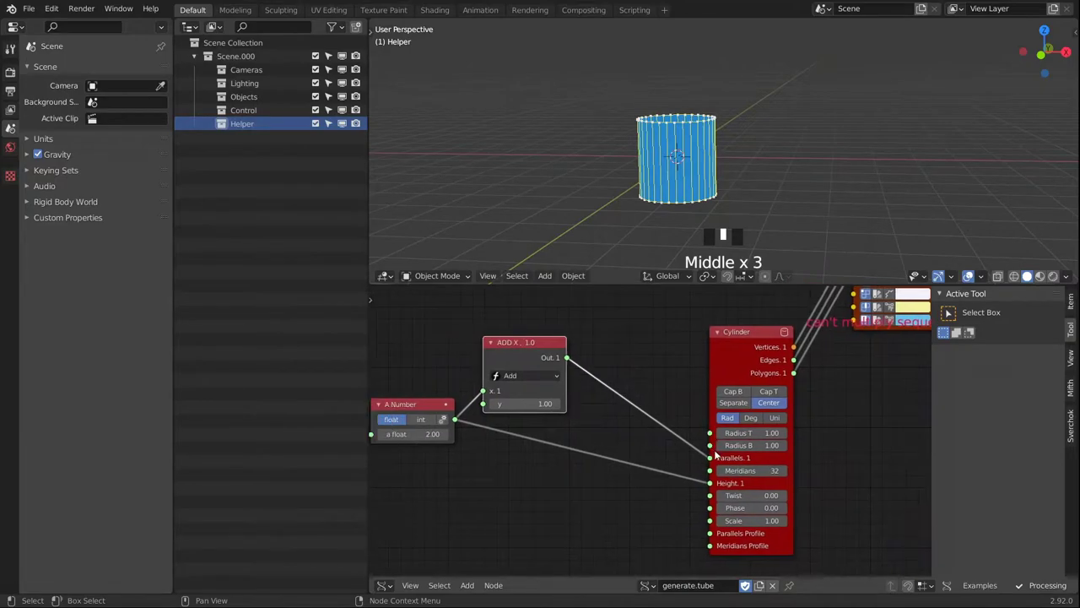
Insert a Float to Int node into the link between Add and the Cylinder's Parallels.
{"action": "key", "text": "shift+a"}
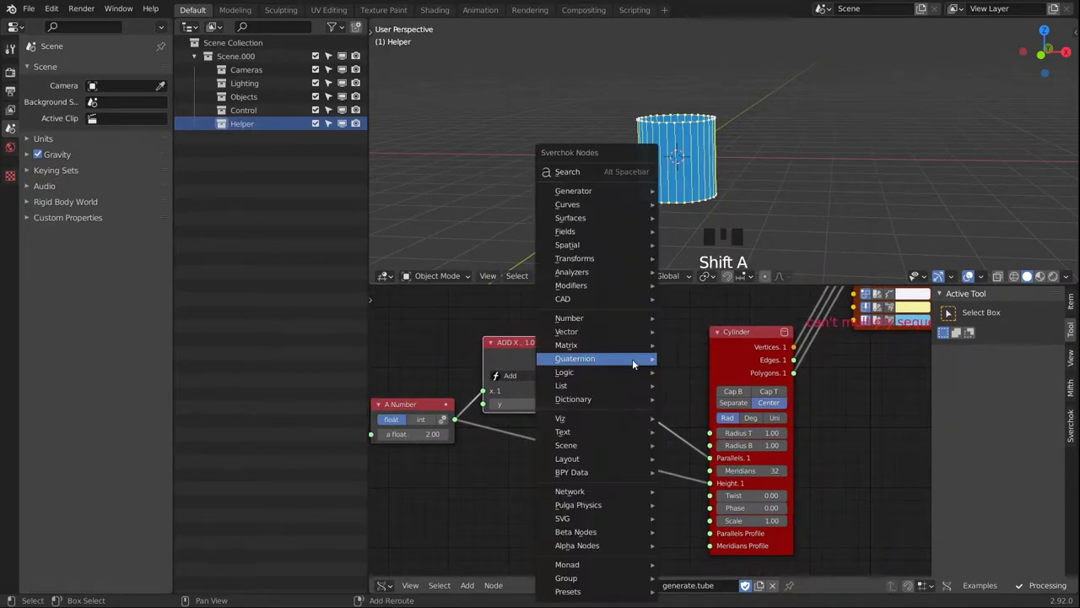
{"action": "mouse_move", "coordinate": [653, 317]}
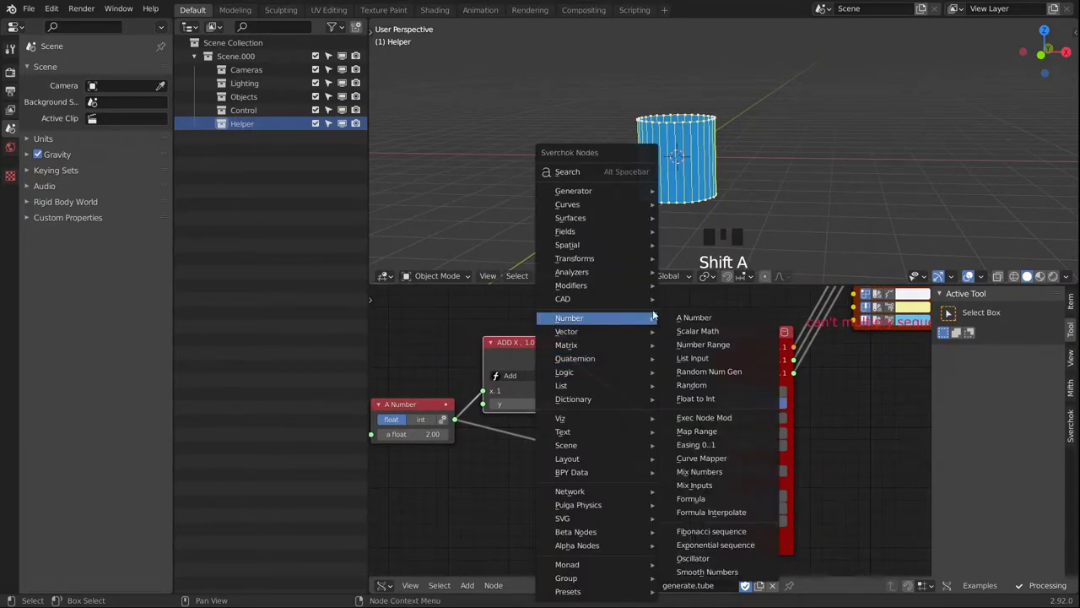
{"action": "left_click", "coordinate": [700, 400]}
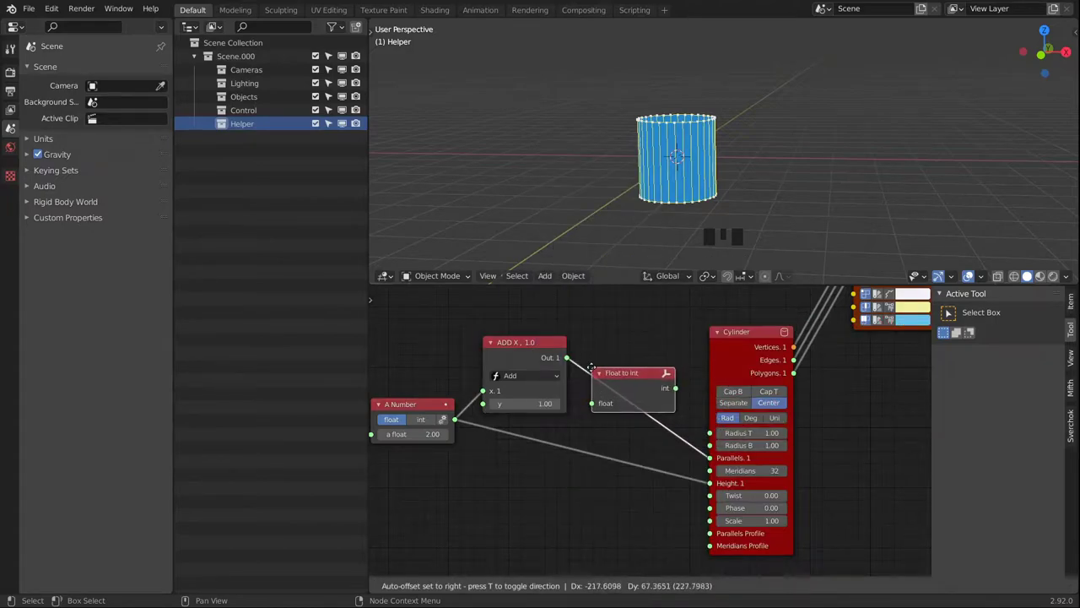
{"action": "left_click", "coordinate": [594, 368]}
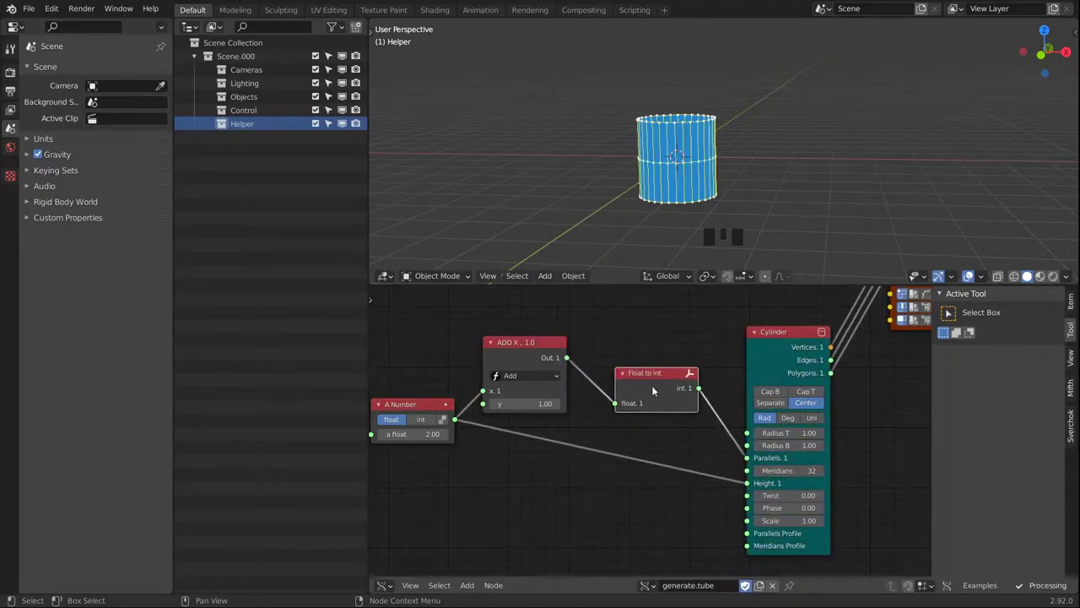
{"action": "middle_click_drag", "start_coordinate": [652, 390], "coordinate": [701, 387]}
{"action": "middle_click_drag", "start_coordinate": [687, 172], "coordinate": [698, 182], "text": "alt"}
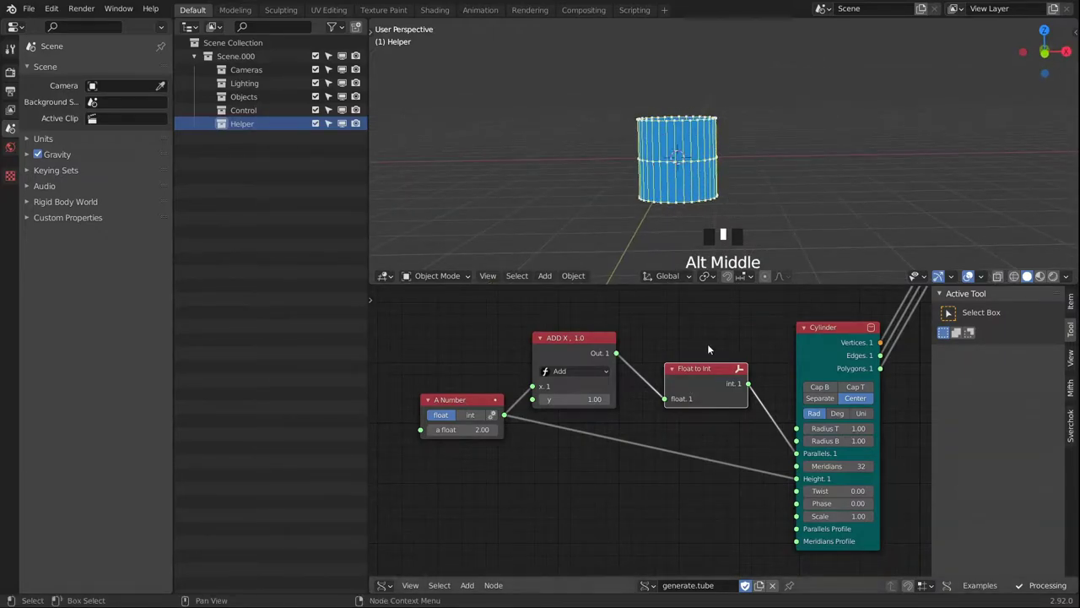
{"action": "middle_click_drag", "start_coordinate": [487, 471], "coordinate": [582, 455]}
Set A Number to 10 and view the now-tall tube from Left Ortho.
{"action": "left_click", "coordinate": [569, 413]}
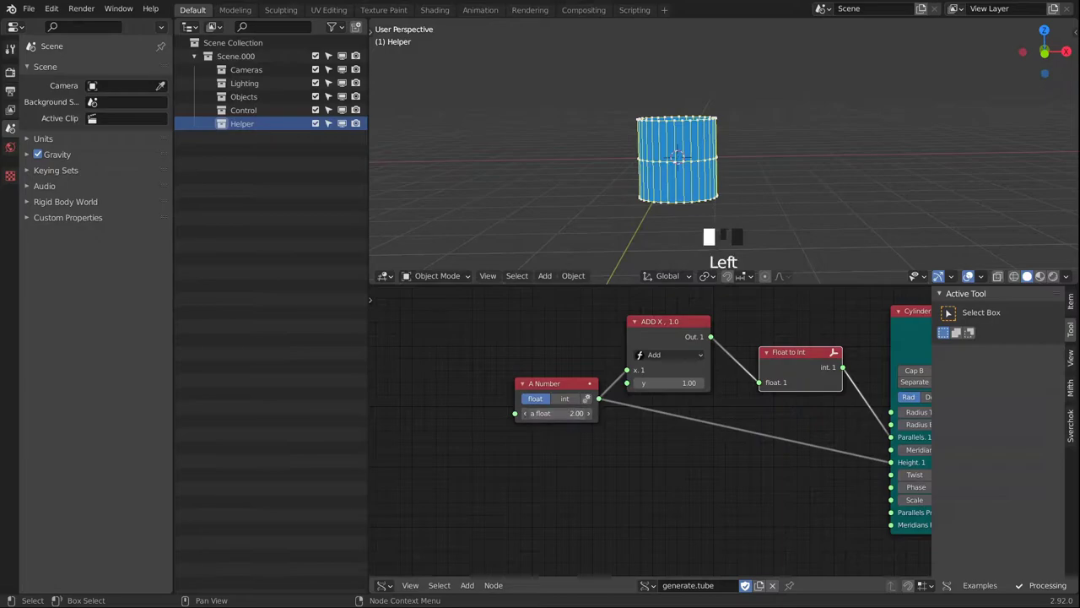
{"action": "type", "text": "10"}
{"action": "key", "text": "Return"}
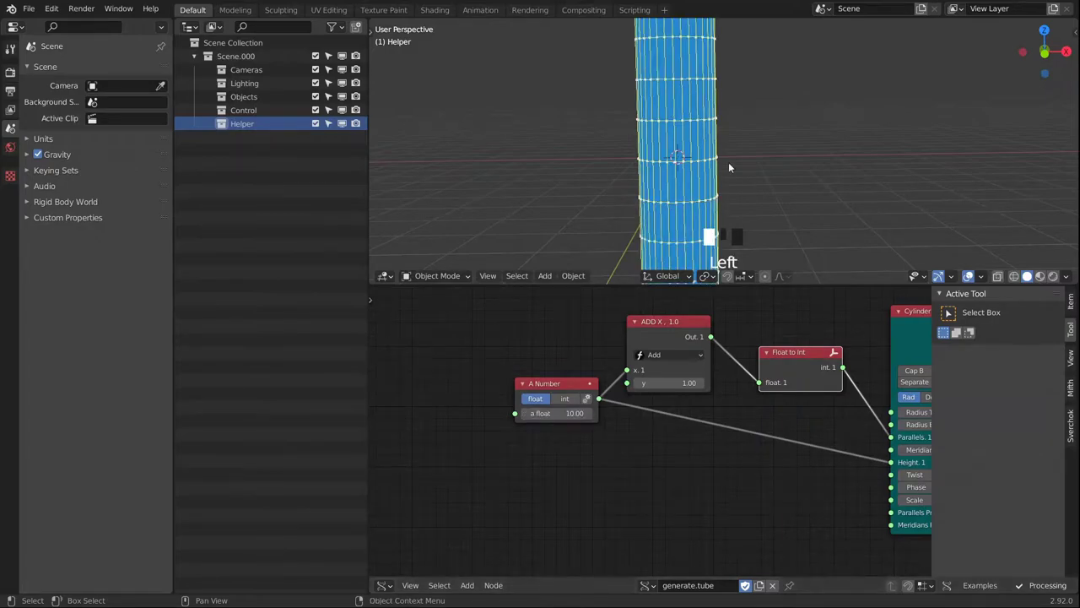
{"action": "scroll", "coordinate": [763, 88], "scroll_direction": "down", "scroll_amount": 2}
{"action": "middle_click_drag", "start_coordinate": [766, 85], "coordinate": [762, 124]}
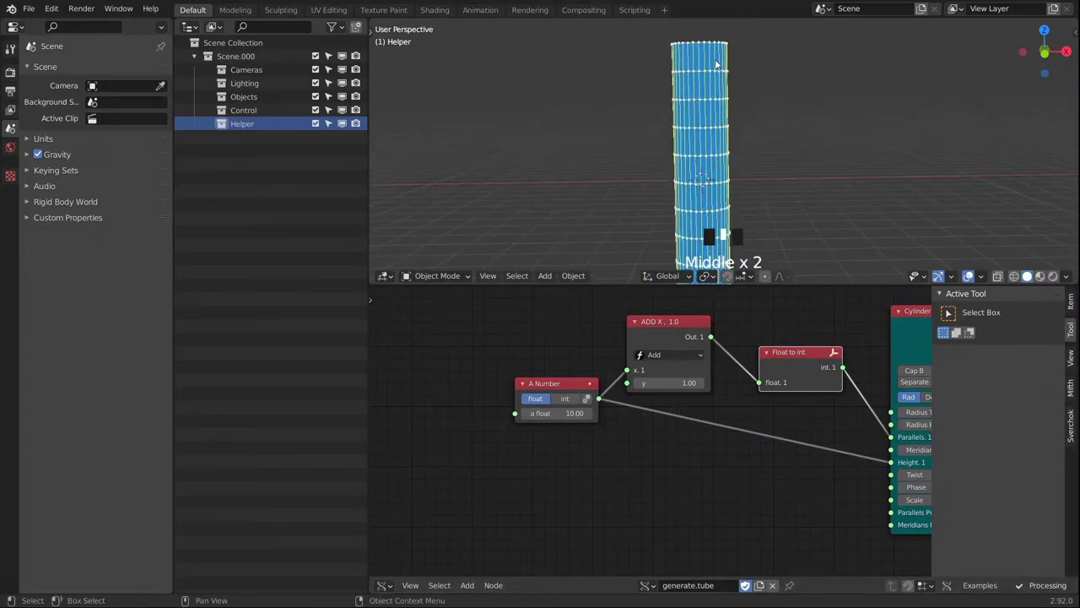
{"action": "key", "text": "grave"}
{"action": "left_click", "coordinate": [778, 123]}
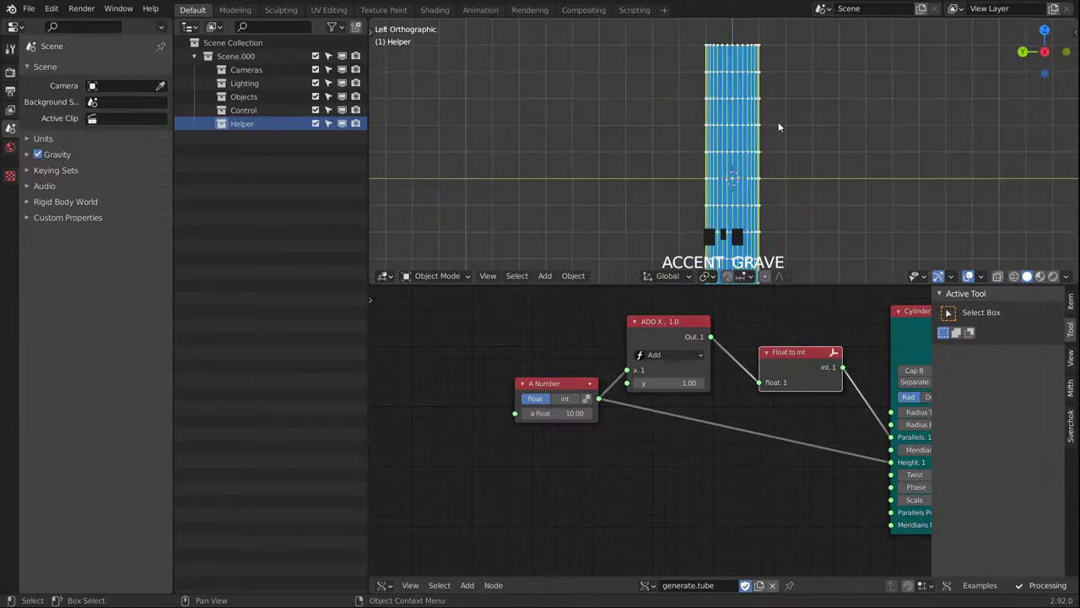
{"action": "middle_click_drag", "start_coordinate": [778, 126], "coordinate": [749, 105], "text": "shift"}
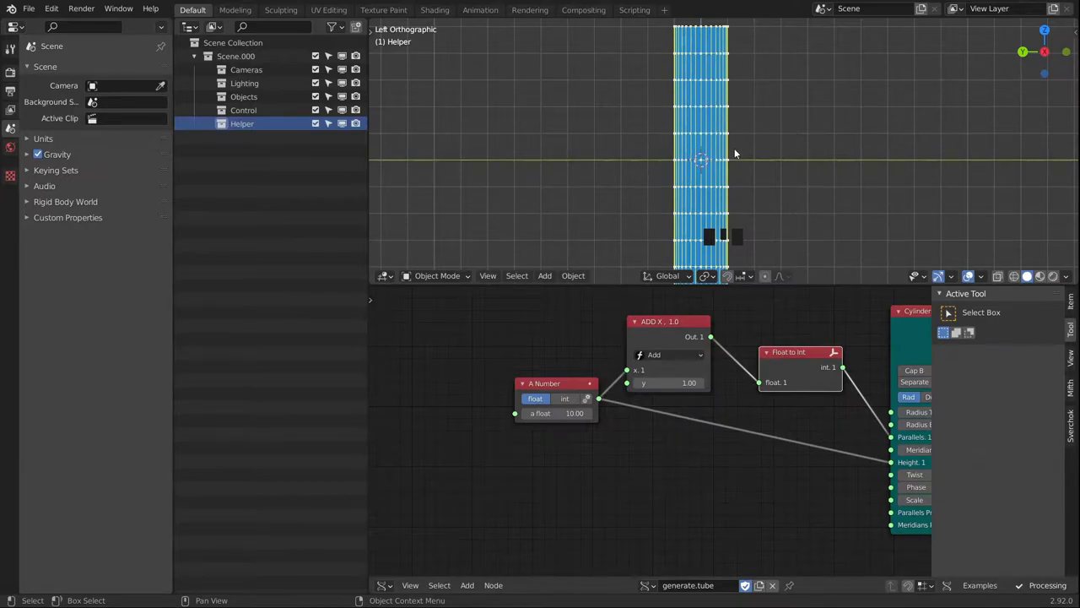
Duplicate the ADD node and drop the copy onto the link from A Number.
{"action": "middle_click_drag", "start_coordinate": [718, 448], "coordinate": [559, 456]}
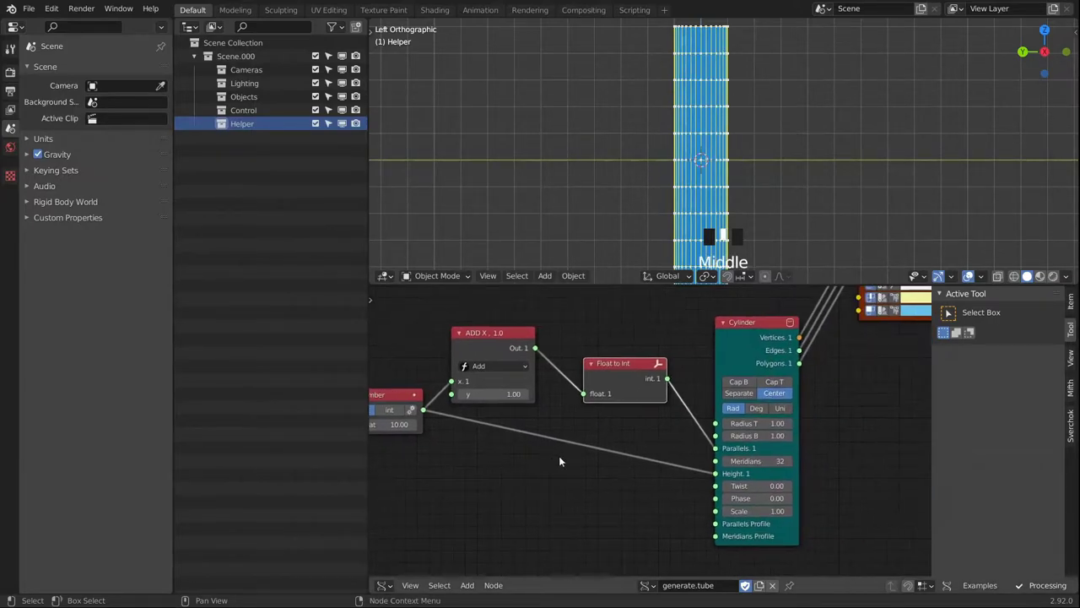
{"action": "middle_click_drag", "start_coordinate": [438, 409], "coordinate": [604, 406]}
{"action": "left_click_drag", "start_coordinate": [556, 388], "coordinate": [447, 391]}
{"action": "left_click", "coordinate": [659, 344]}
{"action": "key", "text": "shift+d"}
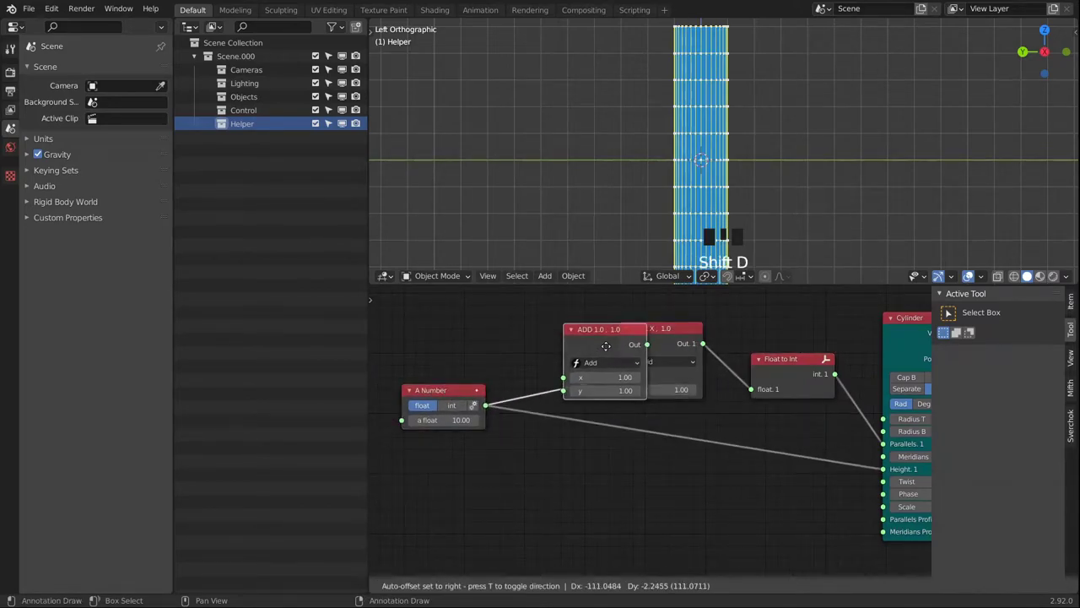
{"action": "left_click", "coordinate": [578, 346]}
{"action": "scroll", "coordinate": [689, 159], "scroll_direction": "up", "scroll_amount": 1}
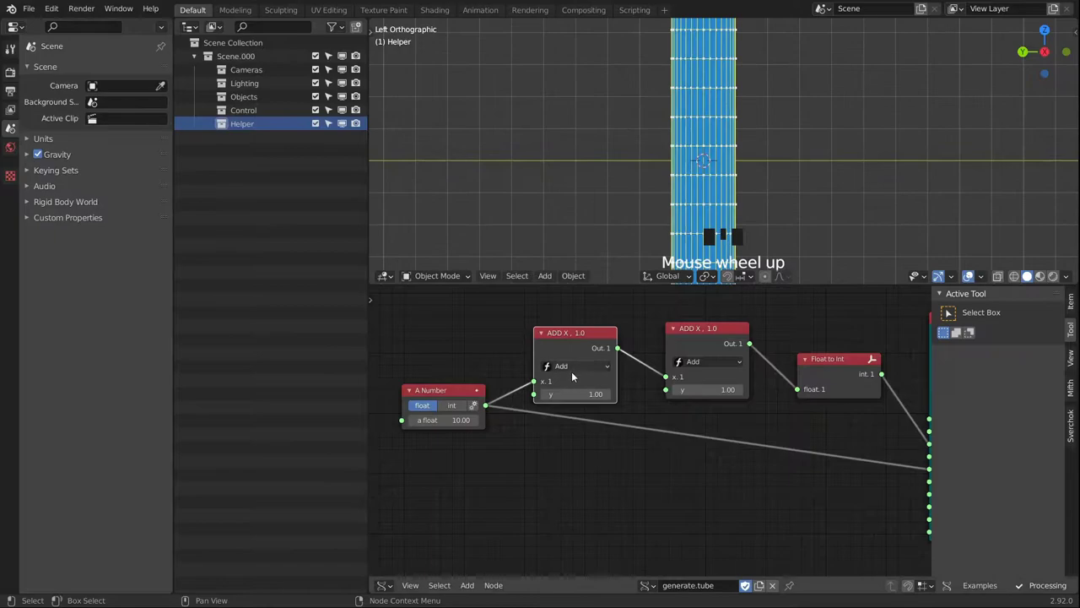
Switch the copied node to Multiply with y set to 5.
{"action": "left_click", "coordinate": [577, 366]}
{"action": "left_click", "coordinate": [557, 326]}
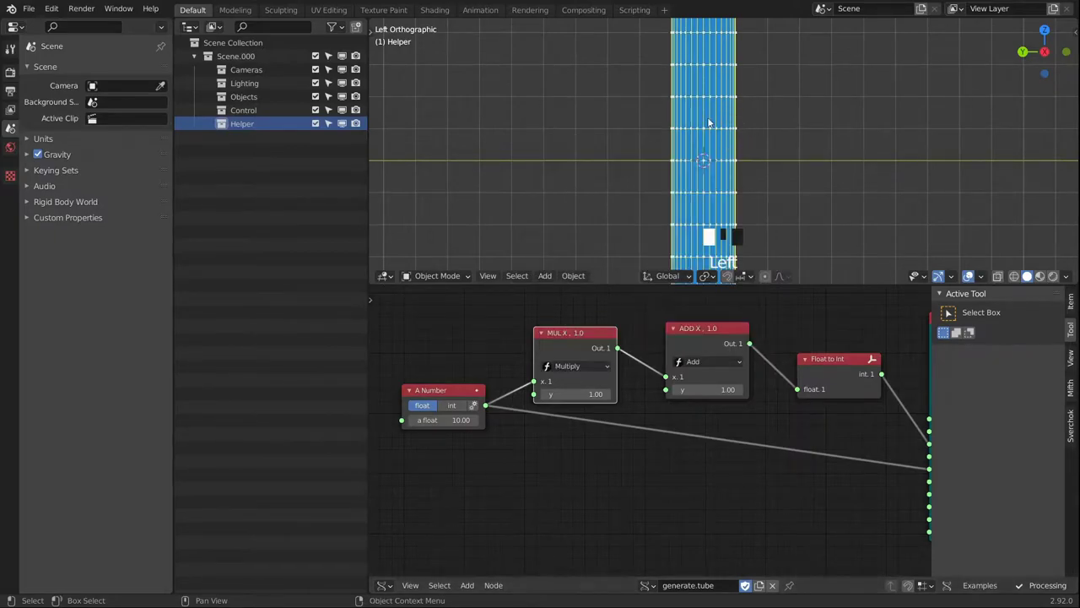
{"action": "scroll", "coordinate": [664, 122], "scroll_direction": "up", "scroll_amount": 1}
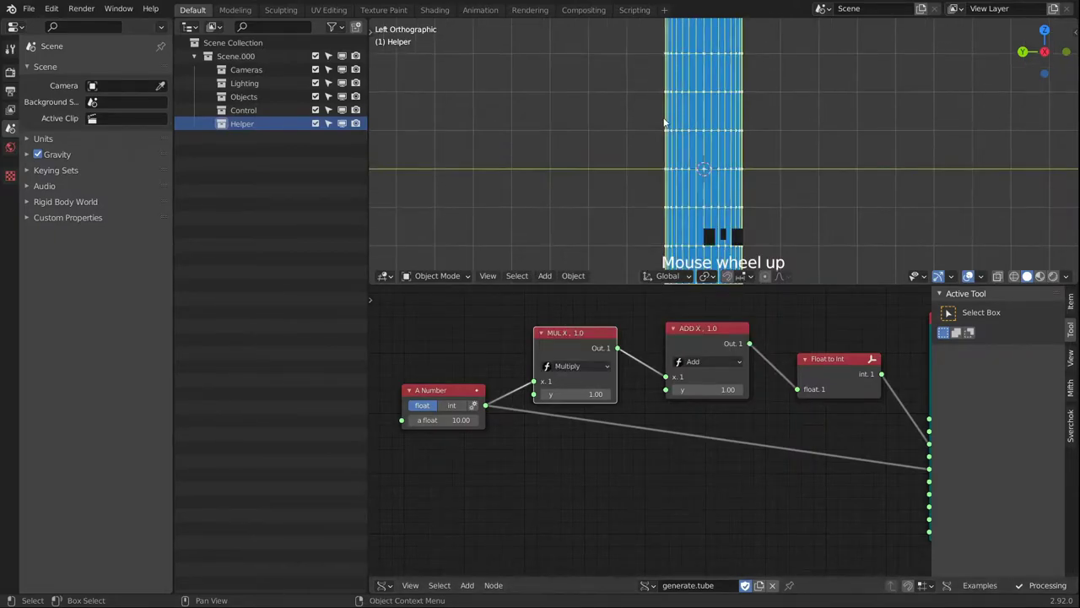
{"action": "left_click", "coordinate": [573, 393]}
{"action": "type", "text": "5"}
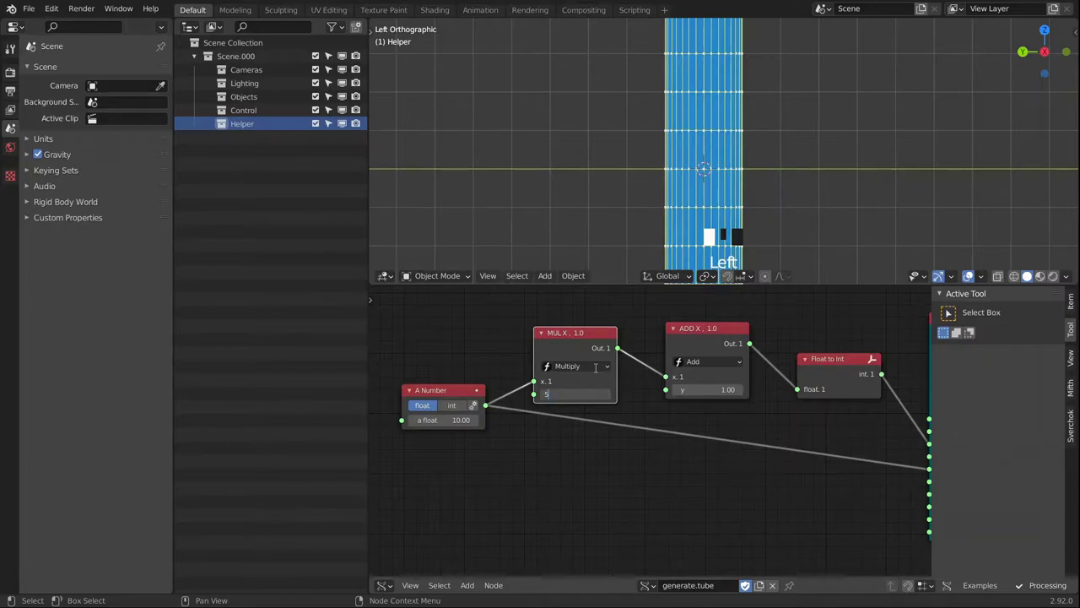
{"action": "key", "text": "Return"}
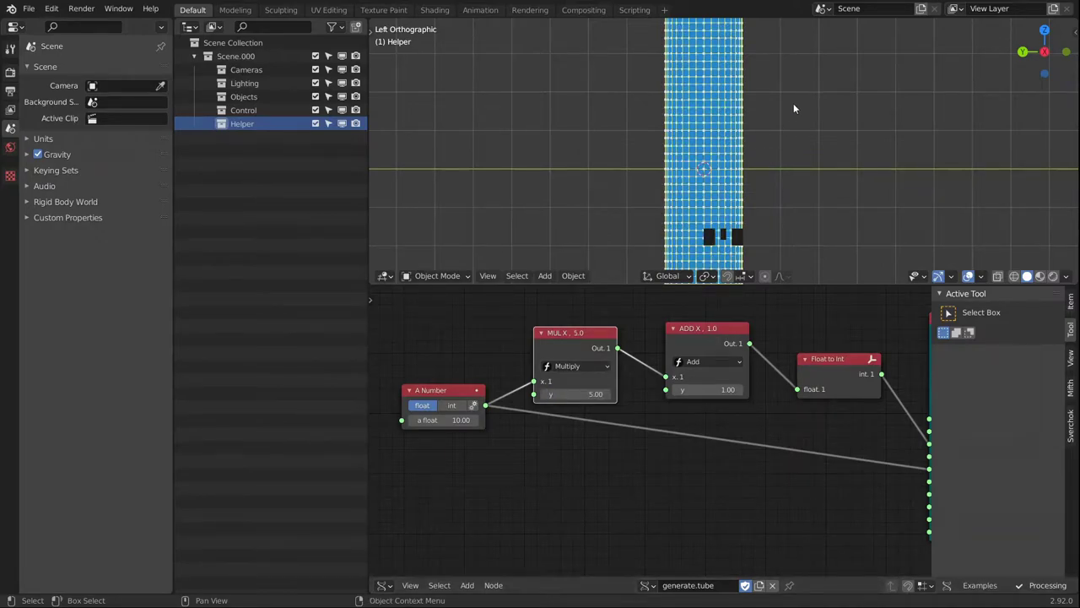
{"action": "middle_click_drag", "start_coordinate": [719, 165], "coordinate": [666, 108], "text": "shift"}
{"action": "scroll", "coordinate": [665, 108], "scroll_direction": "down", "scroll_amount": 2}
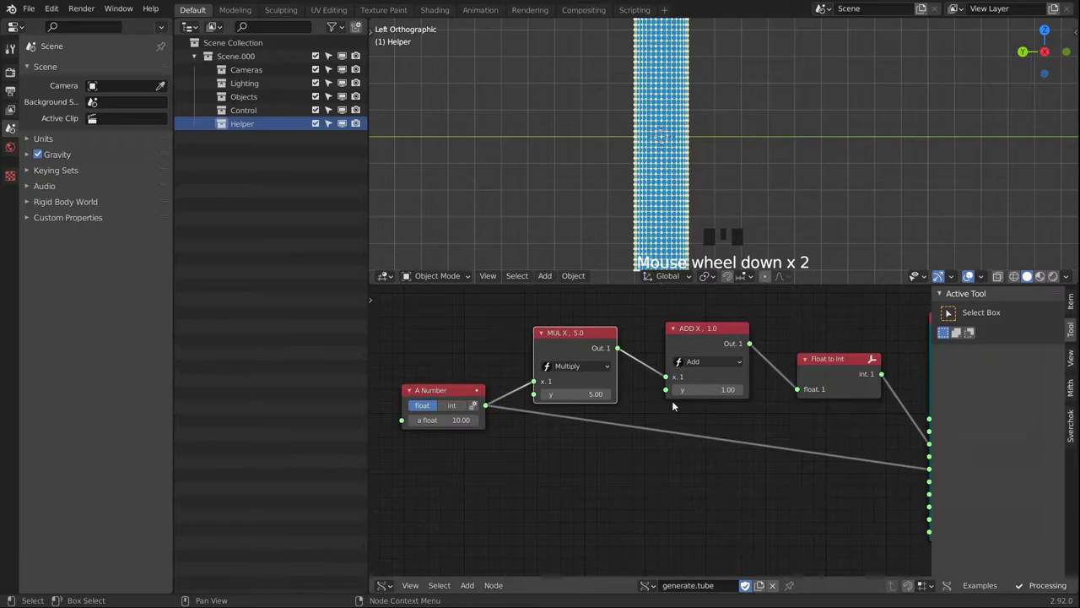
{"action": "middle_click_drag", "start_coordinate": [672, 400], "coordinate": [634, 391]}
{"action": "scroll", "coordinate": [724, 393], "scroll_direction": "down", "scroll_amount": 2}
{"action": "middle_click_drag", "start_coordinate": [724, 399], "coordinate": [642, 440]}
Move the Temporal Viewer right and add a Triangulate mesh node below the Cylinder.
{"action": "left_click", "coordinate": [671, 360]}
{"action": "left_click_drag", "start_coordinate": [671, 360], "coordinate": [840, 394]}
{"action": "middle_click_drag", "start_coordinate": [612, 349], "coordinate": [604, 331]}
{"action": "key", "text": "shift+a"}
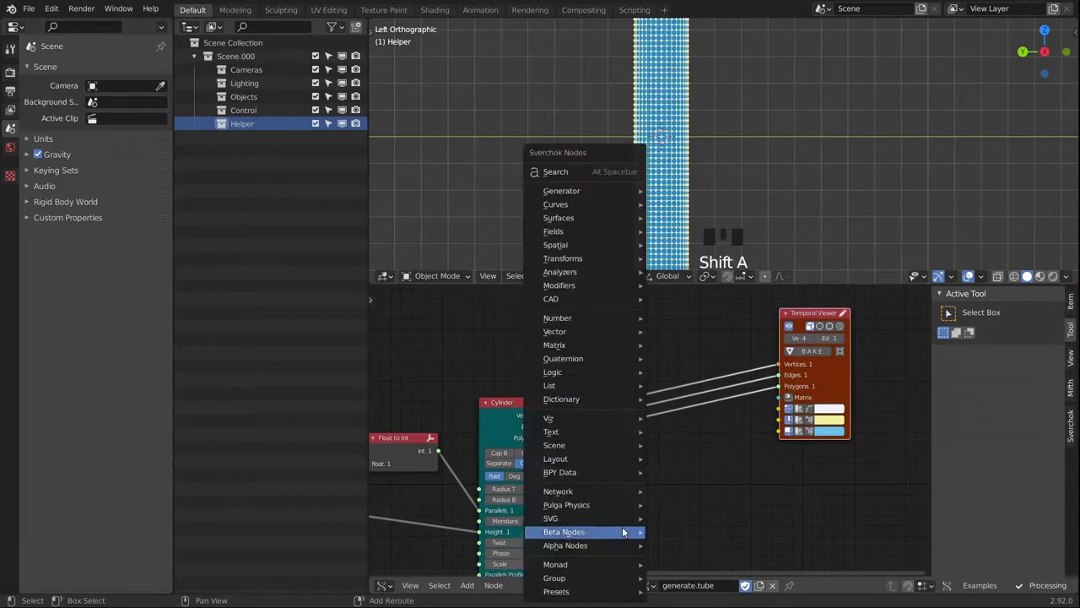
{"action": "left_click", "coordinate": [583, 172]}
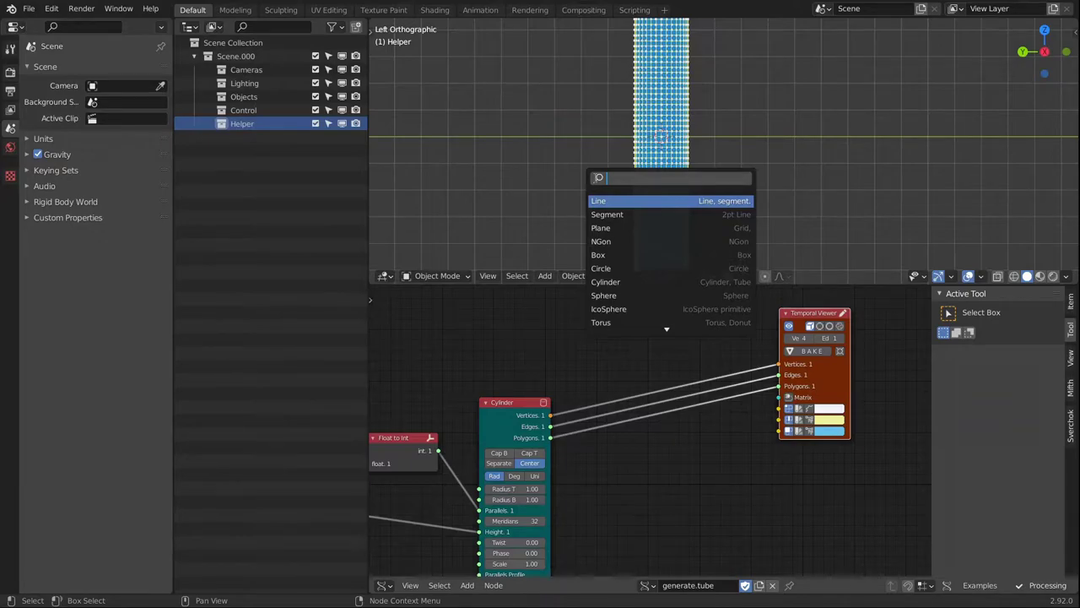
{"action": "type", "text": "triangu"}
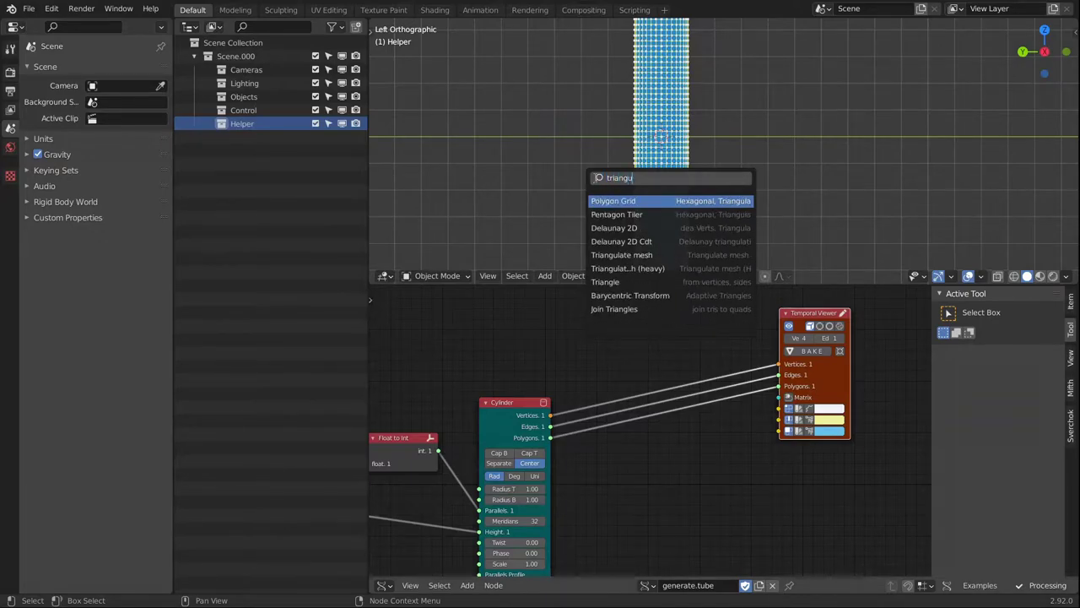
{"action": "type", "text": "late"}
{"action": "key", "text": "Return"}
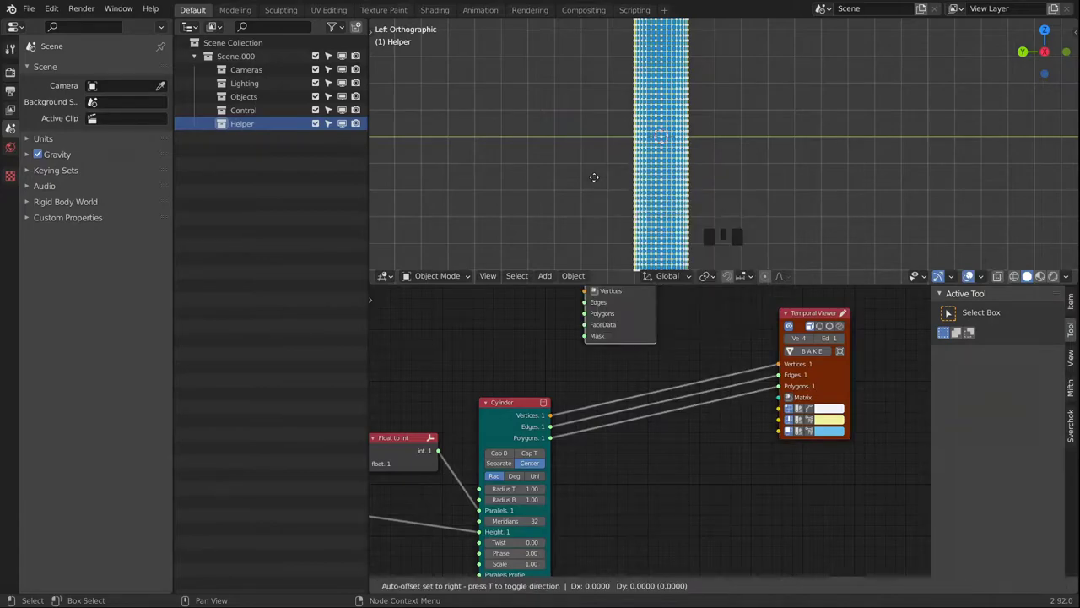
{"action": "left_click", "coordinate": [658, 472]}
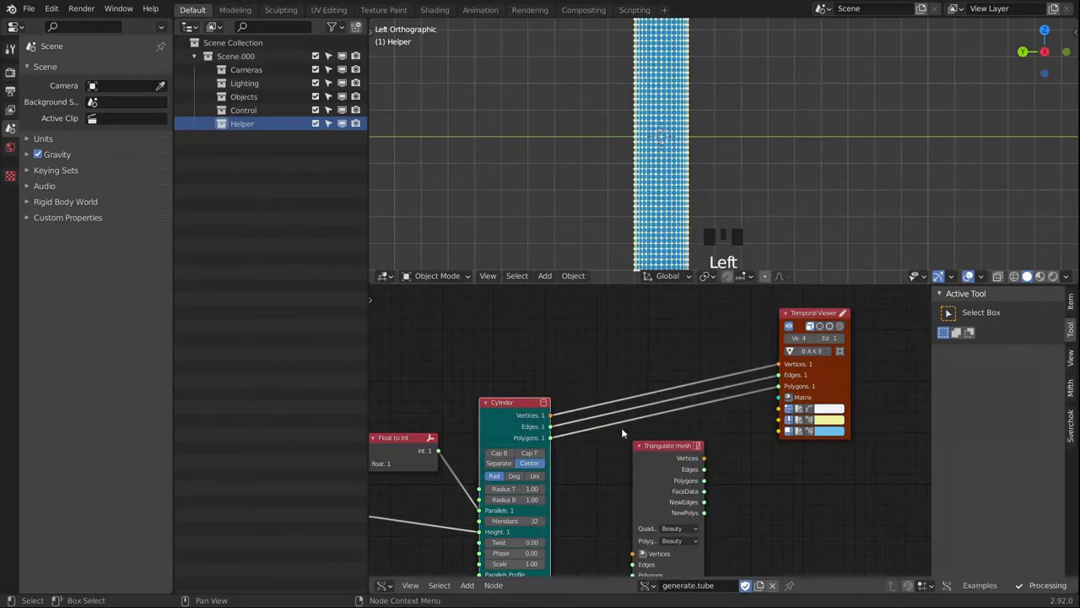
Link the Cylinder's outputs into Triangulate mesh's inputs with V.
{"action": "left_click", "coordinate": [658, 478], "text": "shift"}
{"action": "middle_click_drag", "start_coordinate": [659, 478], "coordinate": [668, 409]}
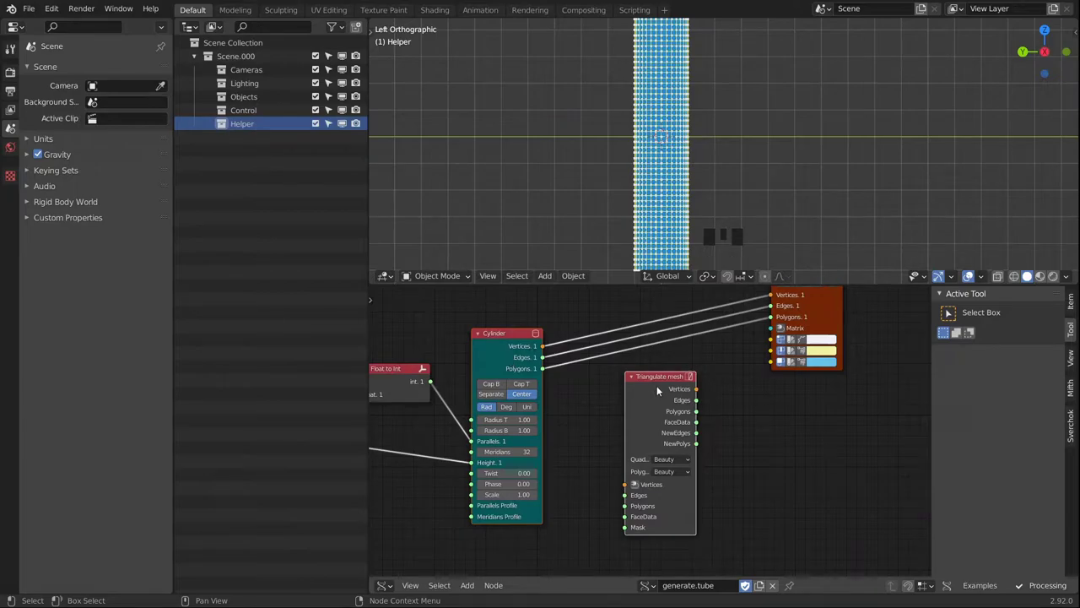
{"action": "key", "text": "v"}
{"action": "left_click", "coordinate": [656, 406]}
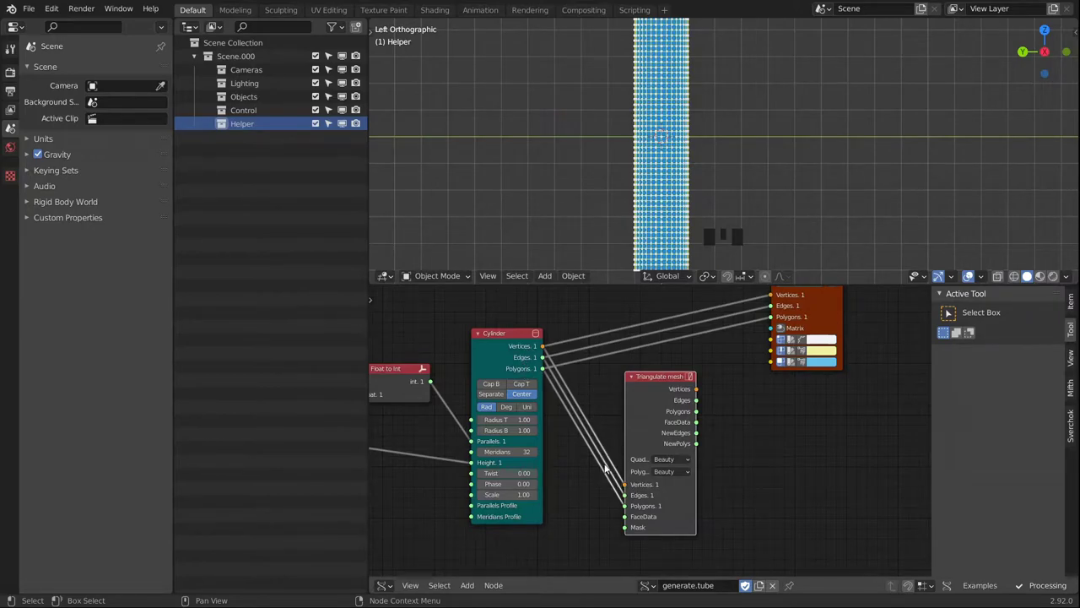
Move Triangulate mesh near the Cylinder and feed its output into the Temporal Viewer.
{"action": "left_click", "coordinate": [646, 415]}
{"action": "left_click", "coordinate": [644, 411]}
{"action": "left_click_drag", "start_coordinate": [654, 410], "coordinate": [619, 366]}
{"action": "left_click", "coordinate": [623, 363], "text": "ctrl"}
{"action": "scroll", "coordinate": [696, 173], "scroll_direction": "up", "scroll_amount": 5}
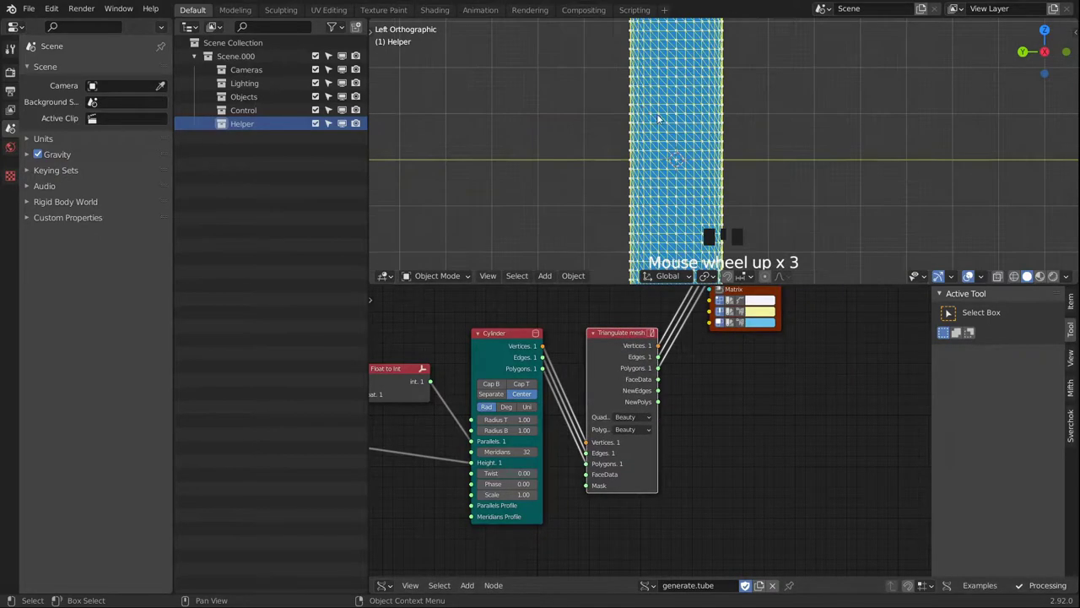
{"action": "scroll", "coordinate": [668, 166], "scroll_direction": "up", "scroll_amount": 2}
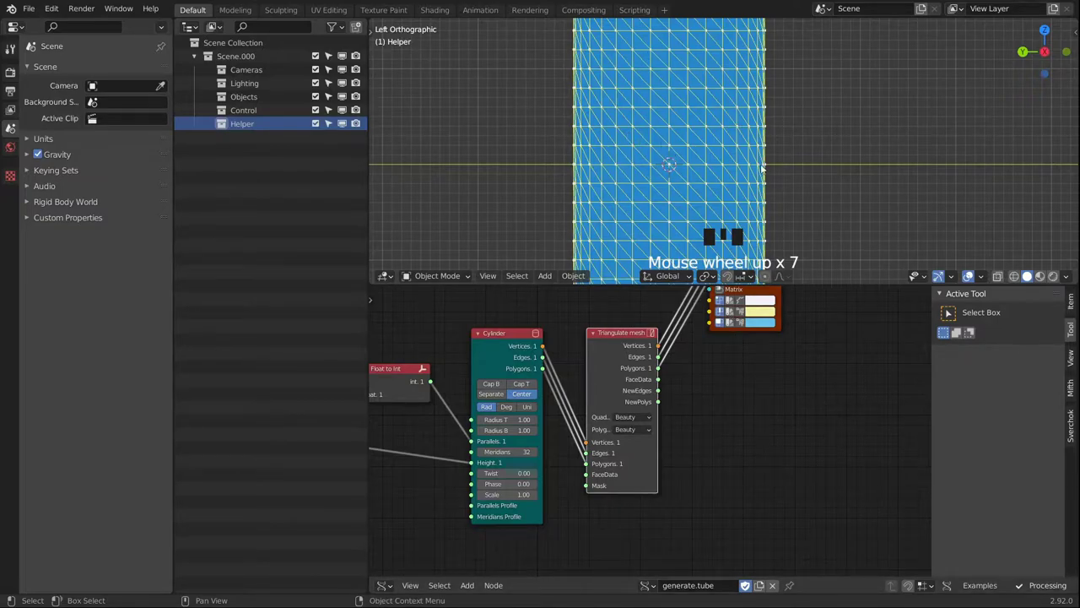
{"action": "left_click", "coordinate": [618, 355]}
{"action": "middle_click_drag", "start_coordinate": [740, 439], "coordinate": [650, 434]}
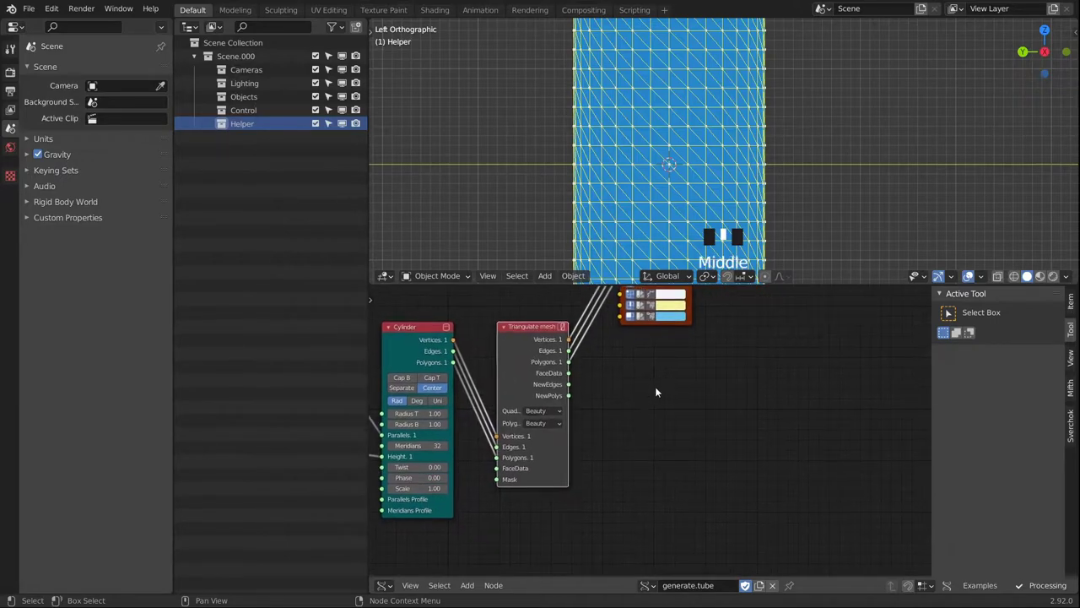
Add a Dual Mesh node beside Triangulate mesh via search.
{"action": "key", "text": "shift+a"}
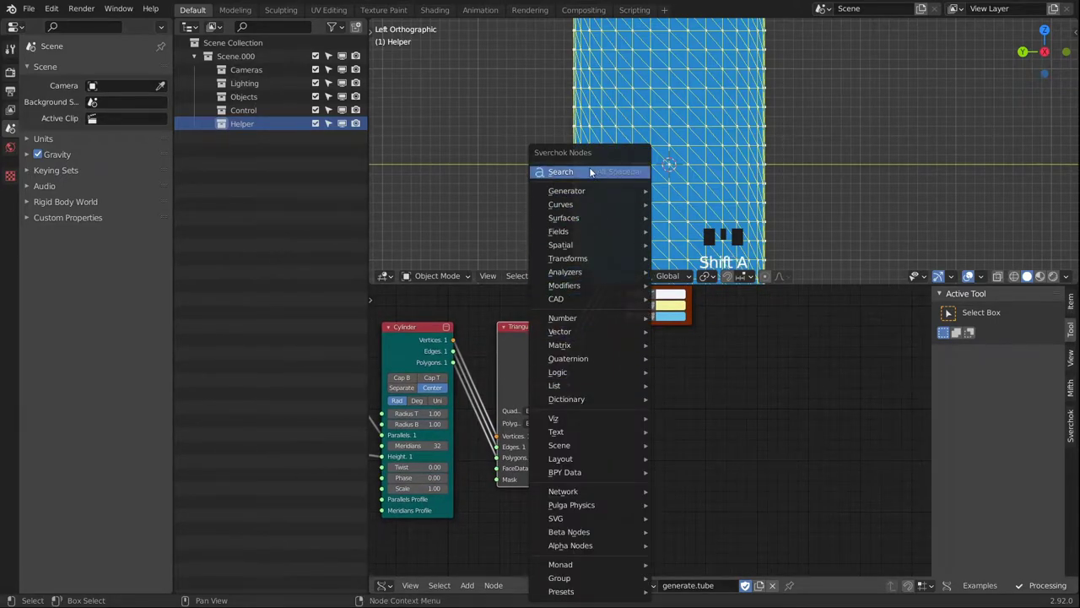
{"action": "left_click", "coordinate": [553, 171]}
{"action": "type", "text": "du"}
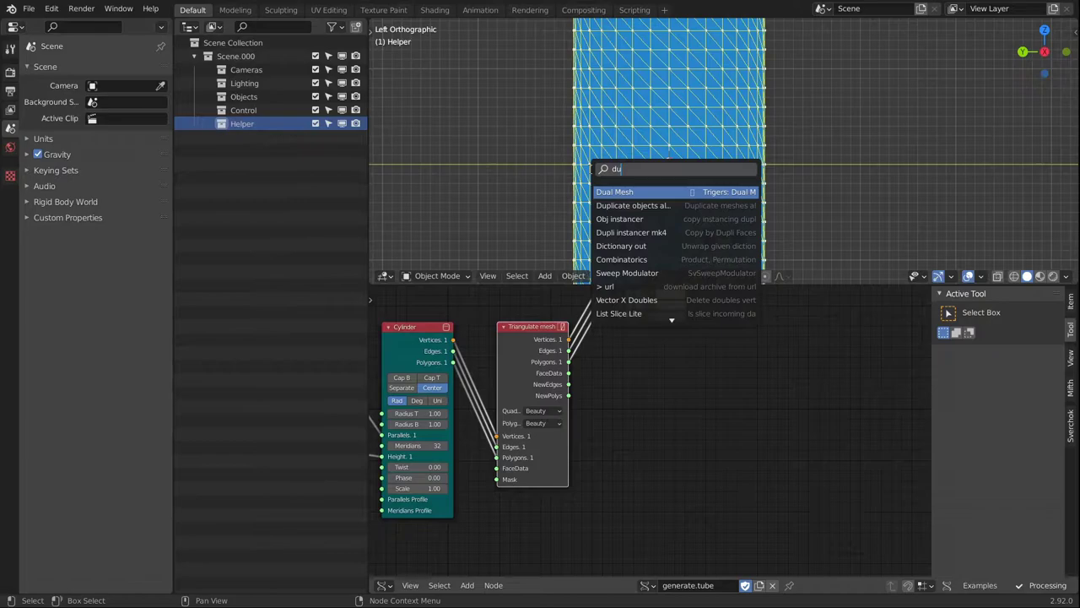
{"action": "key", "text": "Return"}
{"action": "left_click", "coordinate": [604, 362]}
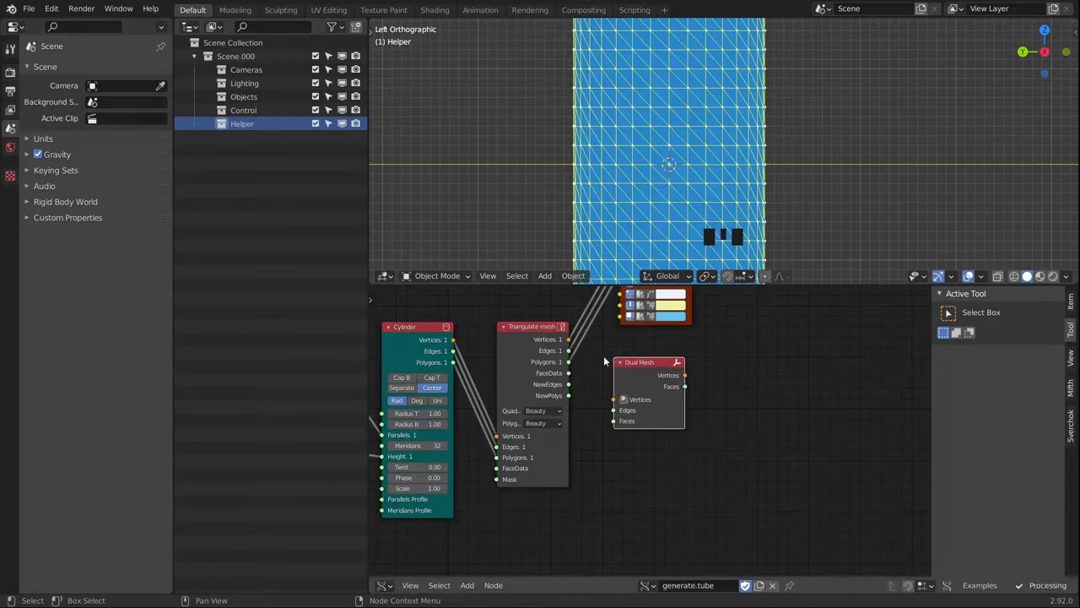
Link Triangulate mesh into Dual Mesh with V, then connect Dual Mesh to the Temporal Viewer.
{"action": "left_click", "coordinate": [559, 353]}
{"action": "left_click", "coordinate": [639, 377], "text": "shift"}
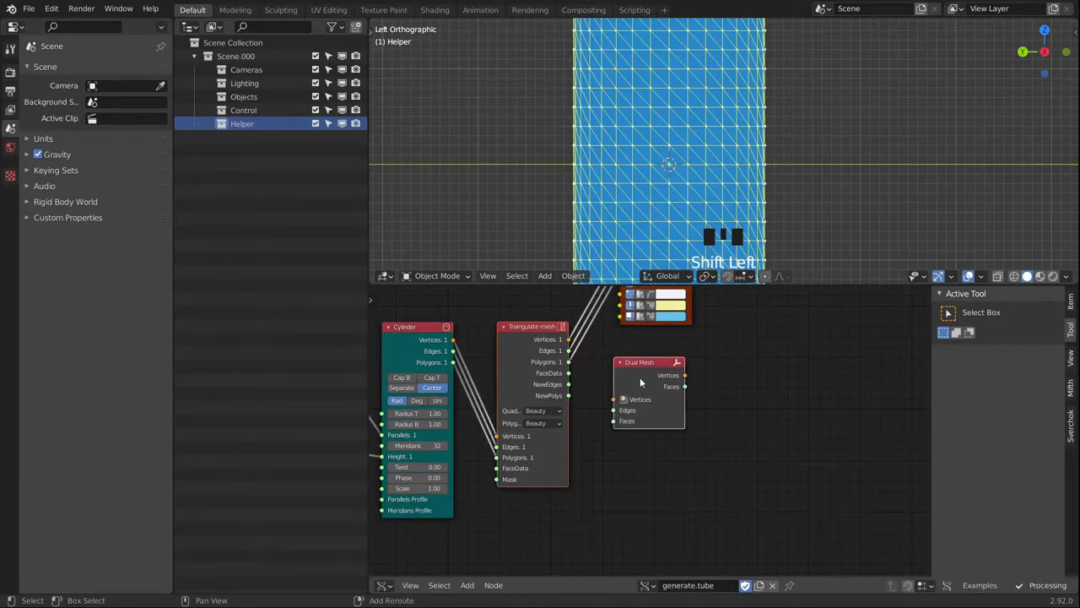
{"action": "key", "text": "v"}
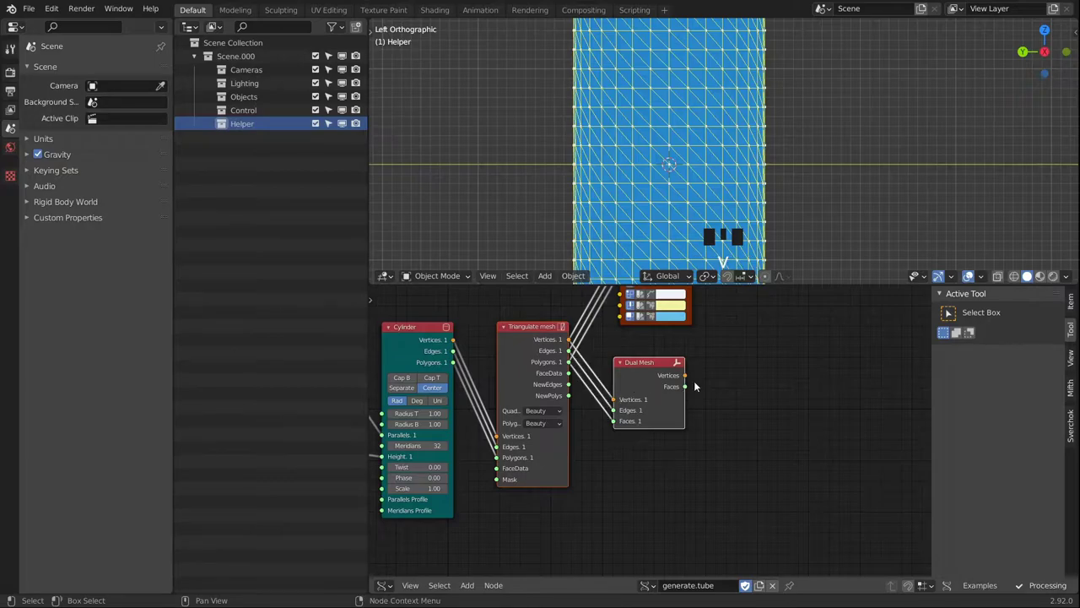
{"action": "middle_click_drag", "start_coordinate": [695, 386], "coordinate": [644, 512]}
{"action": "left_click", "coordinate": [594, 464], "text": "ctrl"}
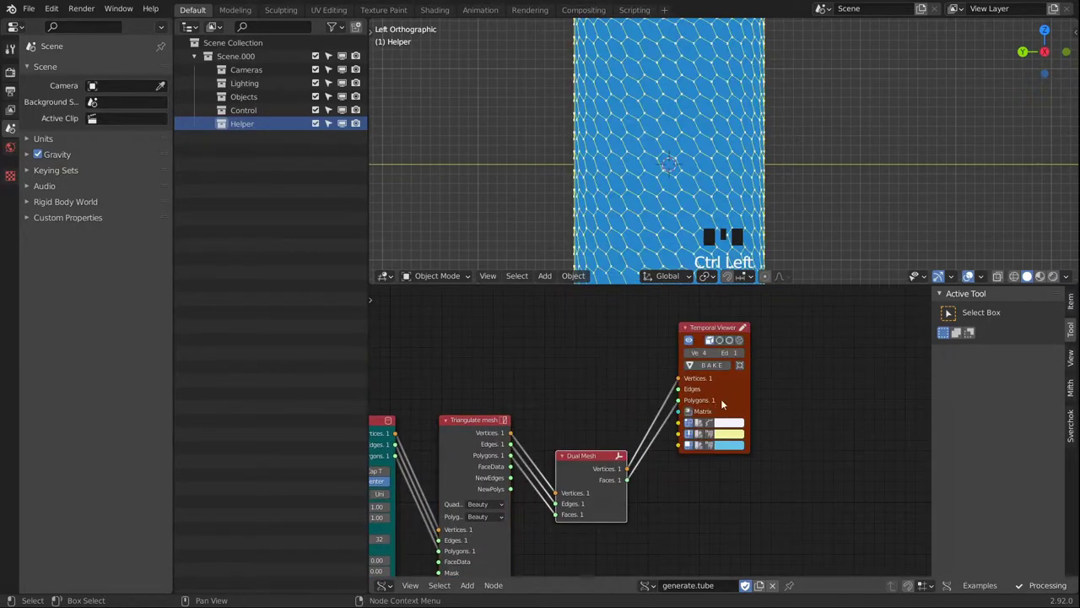
Rearrange the Dual Mesh and Temporal Viewer nodes and recentre both views.
{"action": "left_click", "coordinate": [589, 468]}
{"action": "left_click_drag", "start_coordinate": [589, 468], "coordinate": [574, 433]}
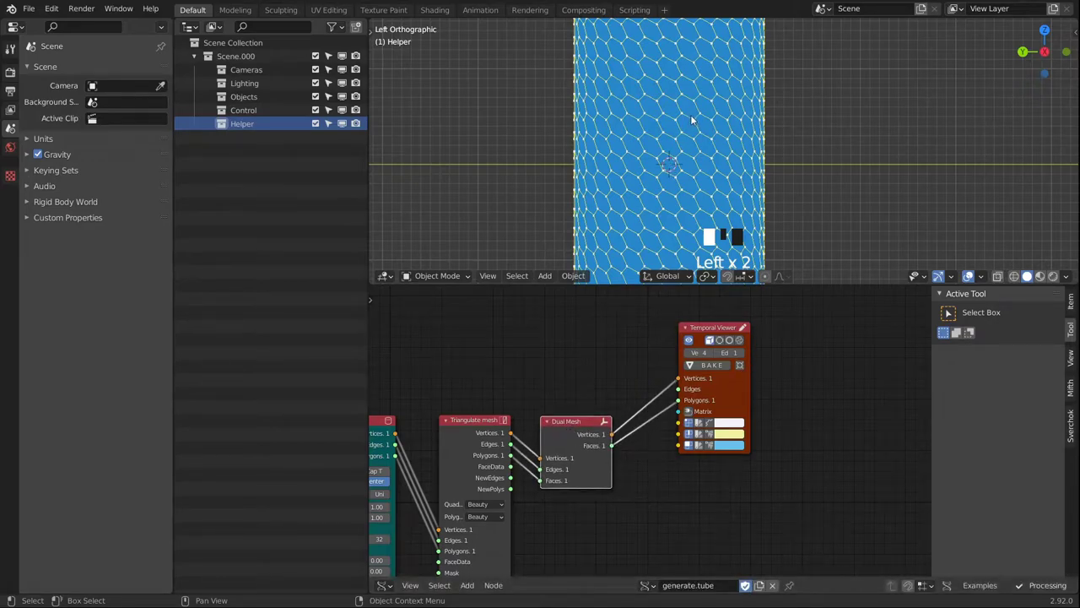
{"action": "left_click", "coordinate": [720, 328]}
{"action": "left_click_drag", "start_coordinate": [720, 328], "coordinate": [792, 387]}
{"action": "middle_click_drag", "start_coordinate": [708, 116], "coordinate": [710, 141], "text": "shift"}
{"action": "scroll", "coordinate": [715, 69], "scroll_direction": "down", "scroll_amount": 4}
{"action": "scroll", "coordinate": [710, 141], "scroll_direction": "up", "scroll_amount": 7}
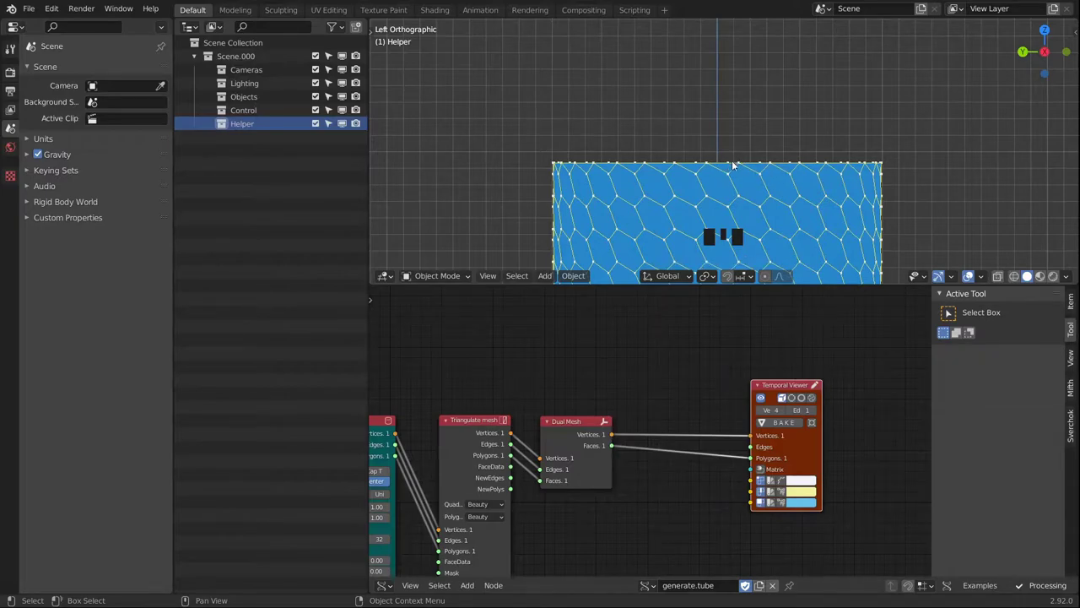
{"action": "middle_click_drag", "start_coordinate": [700, 498], "coordinate": [633, 430]}
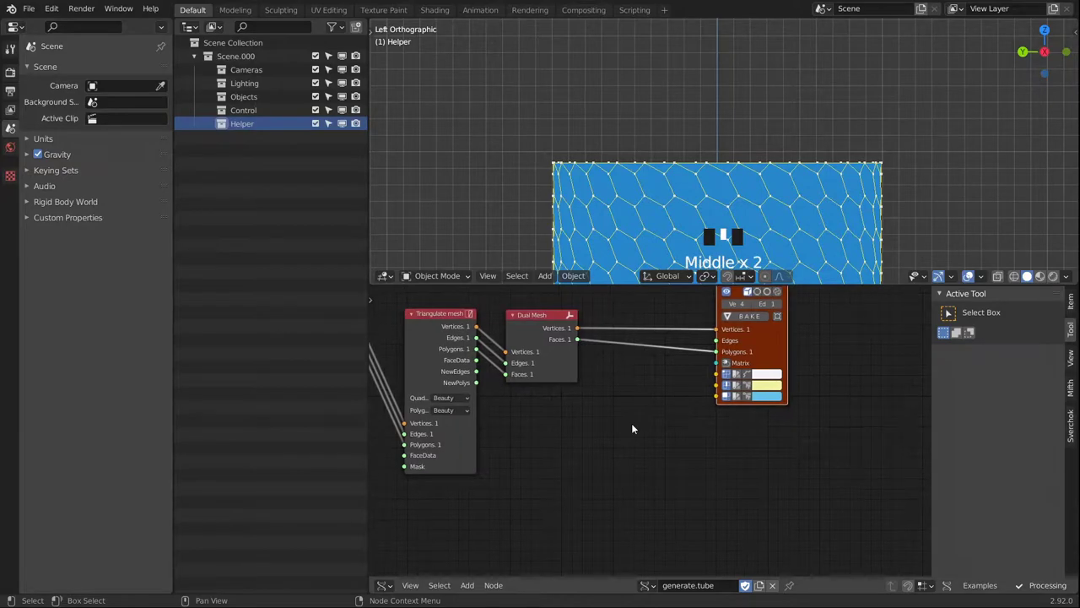
Add a Component Analyzer node set to Faces with the Sides Number operator.
{"action": "key", "text": "shift+a"}
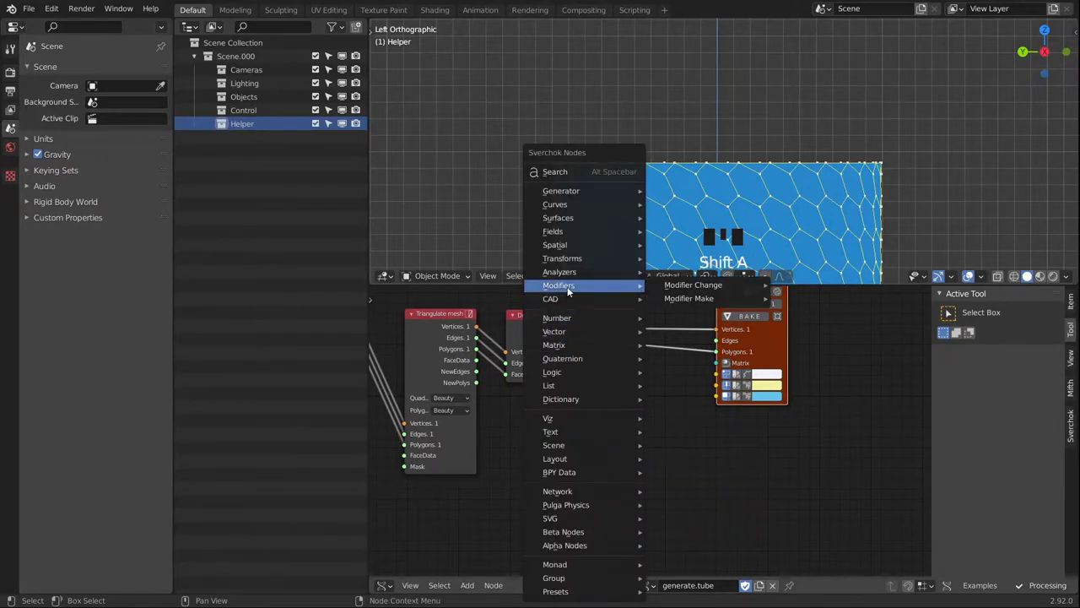
{"action": "mouse_move", "coordinate": [582, 276]}
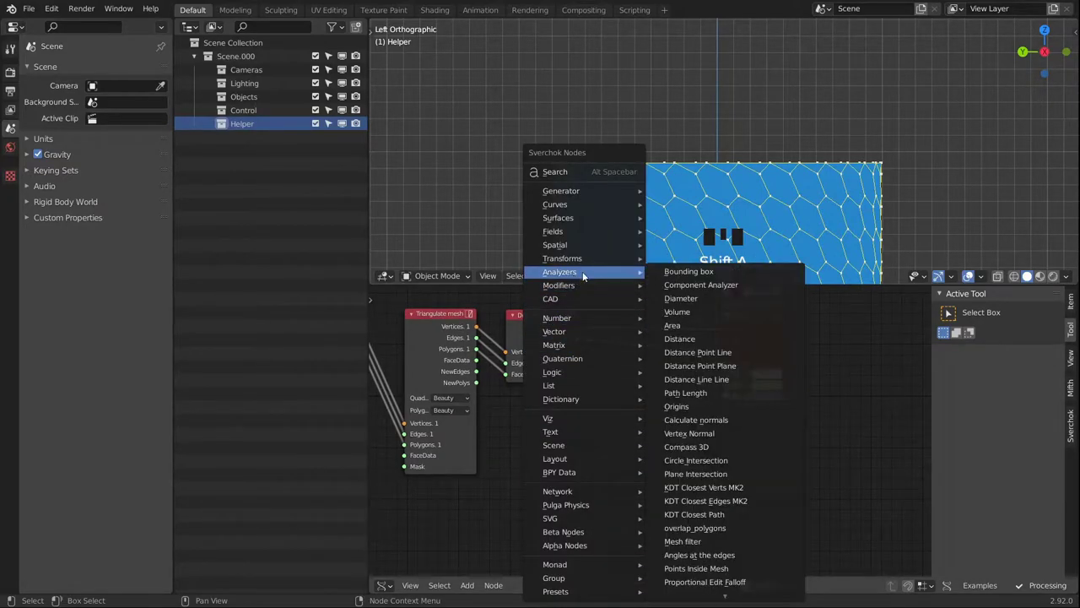
{"action": "left_click", "coordinate": [702, 289]}
{"action": "left_click", "coordinate": [613, 441]}
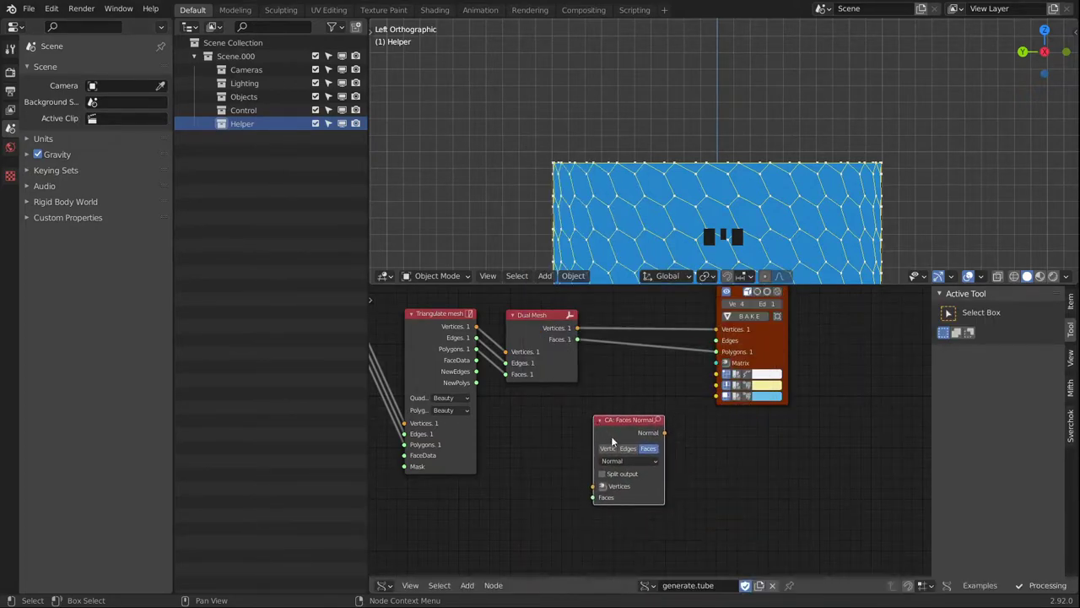
{"action": "left_click", "coordinate": [636, 460]}
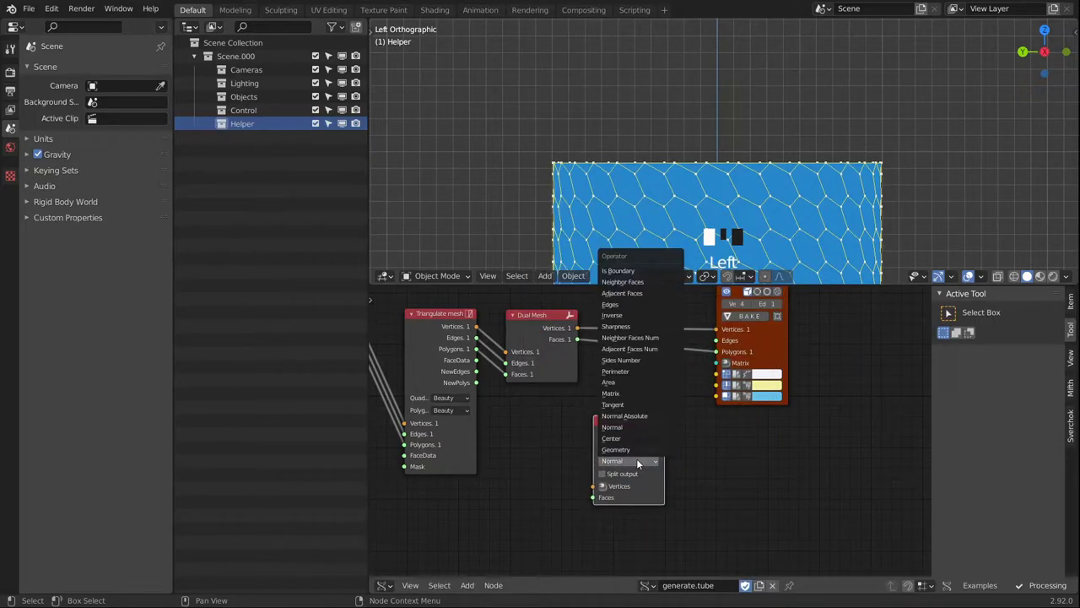
{"action": "left_click", "coordinate": [633, 361]}
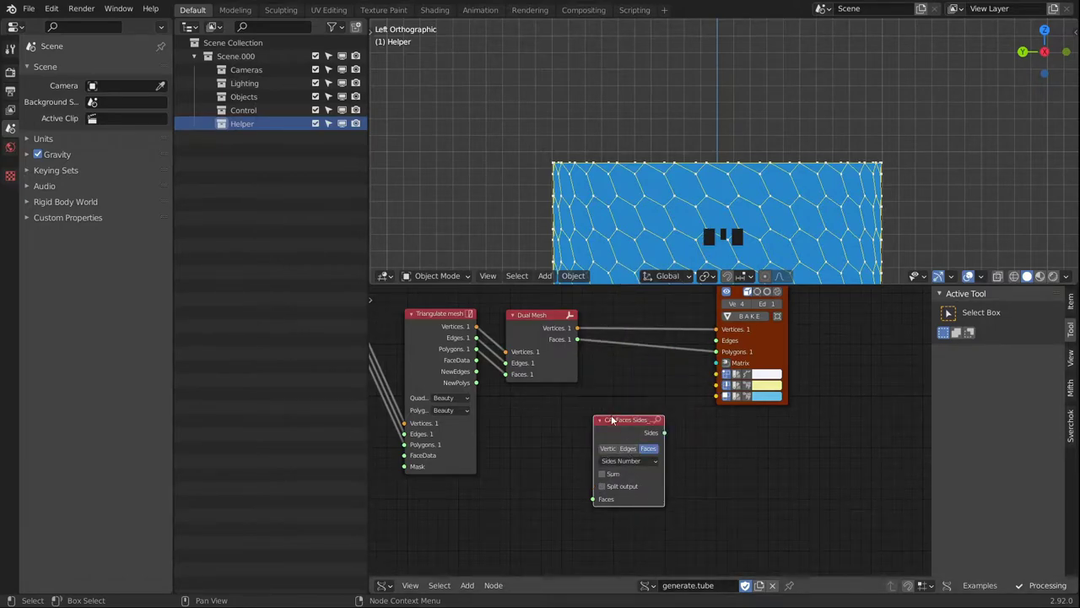
Connect Dual Mesh Faces into the analyzer's Faces input and tidy the node layout.
{"action": "left_click_drag", "start_coordinate": [612, 420], "coordinate": [637, 401]}
{"action": "left_click_drag", "start_coordinate": [578, 339], "coordinate": [616, 481]}
{"action": "scroll", "coordinate": [677, 453], "scroll_direction": "up", "scroll_amount": 3}
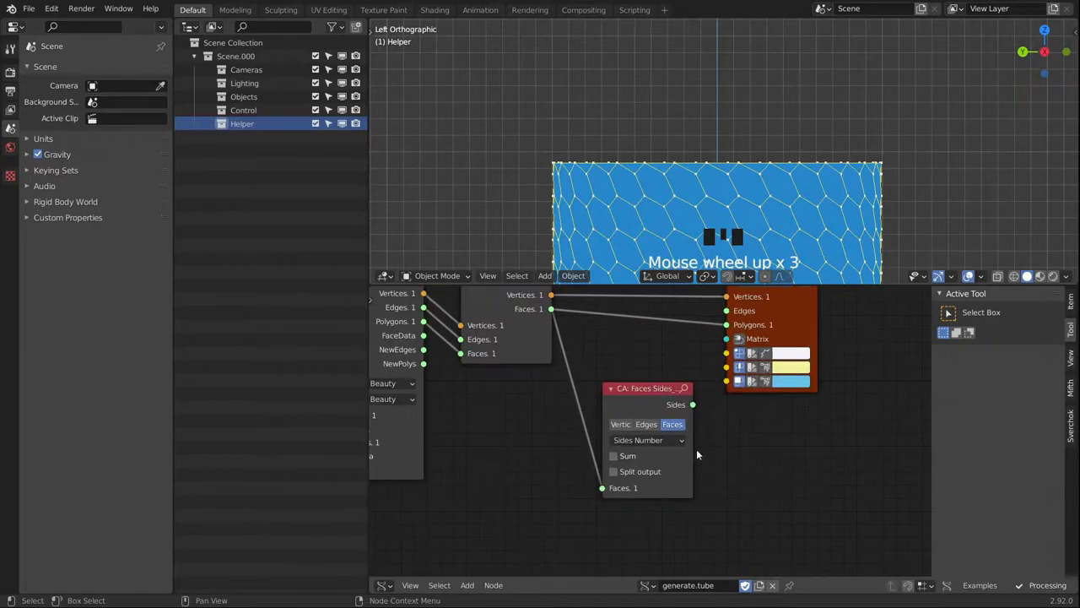
{"action": "middle_click_drag", "start_coordinate": [731, 413], "coordinate": [723, 437]}
{"action": "left_click_drag", "start_coordinate": [766, 349], "coordinate": [844, 344]}
{"action": "left_click_drag", "start_coordinate": [663, 433], "coordinate": [739, 417]}
{"action": "mouse_move", "coordinate": [633, 384]}
{"action": "left_mouse_down"}
{"action": "mouse_move", "coordinate": [627, 372]}
{"action": "mouse_move", "coordinate": [623, 381]}
{"action": "left_mouse_up"}
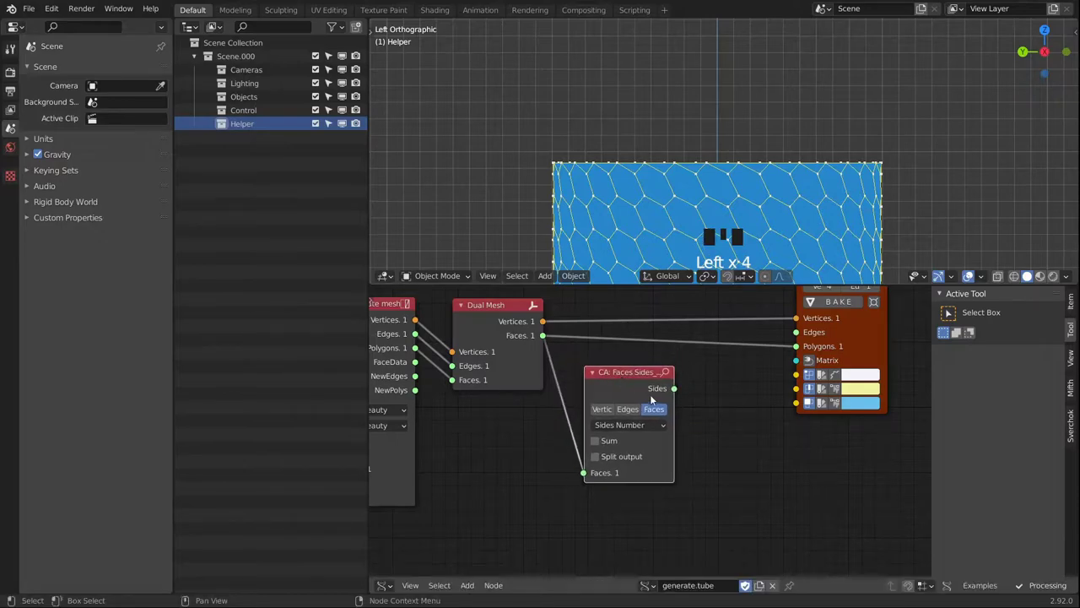
{"action": "middle_click_drag", "start_coordinate": [698, 452], "coordinate": [686, 424]}
Add a Logic functions node below the side counter and feed Sides into its x input.
{"action": "key", "text": "shift+a"}
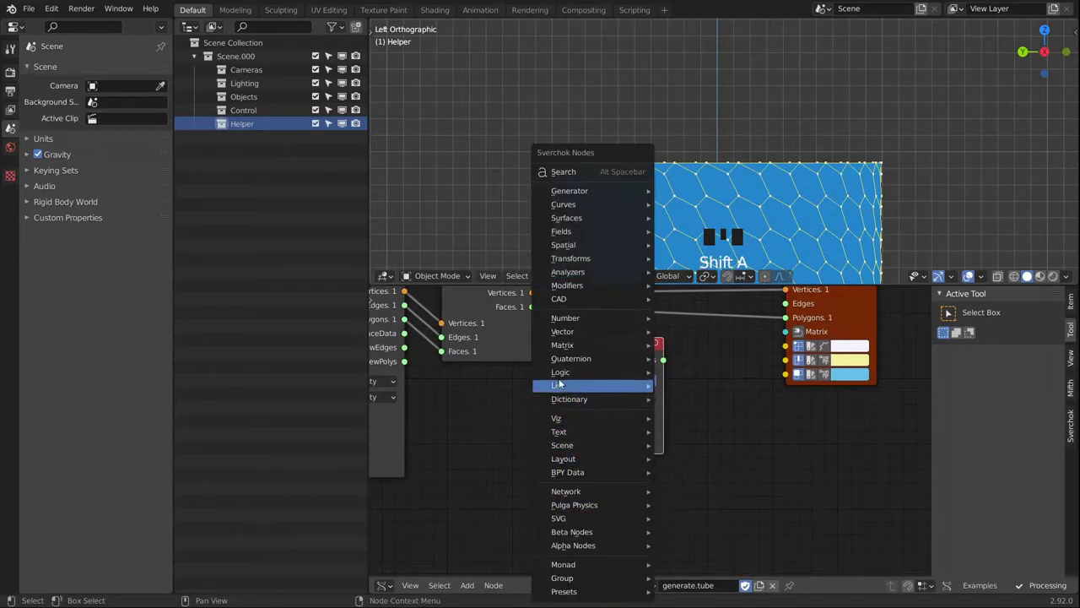
{"action": "mouse_move", "coordinate": [570, 374]}
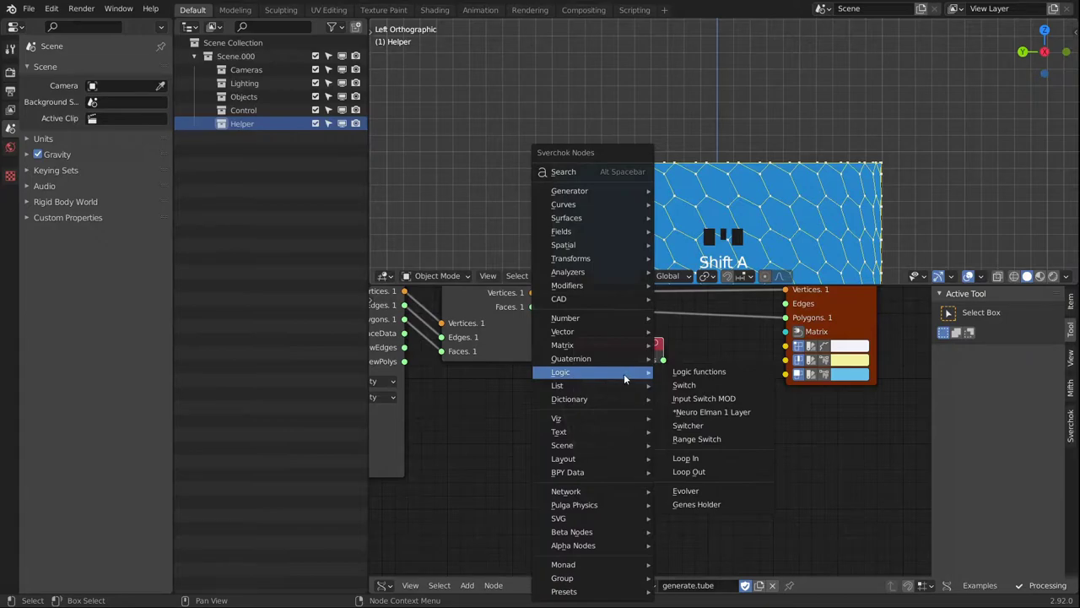
{"action": "left_click", "coordinate": [699, 372]}
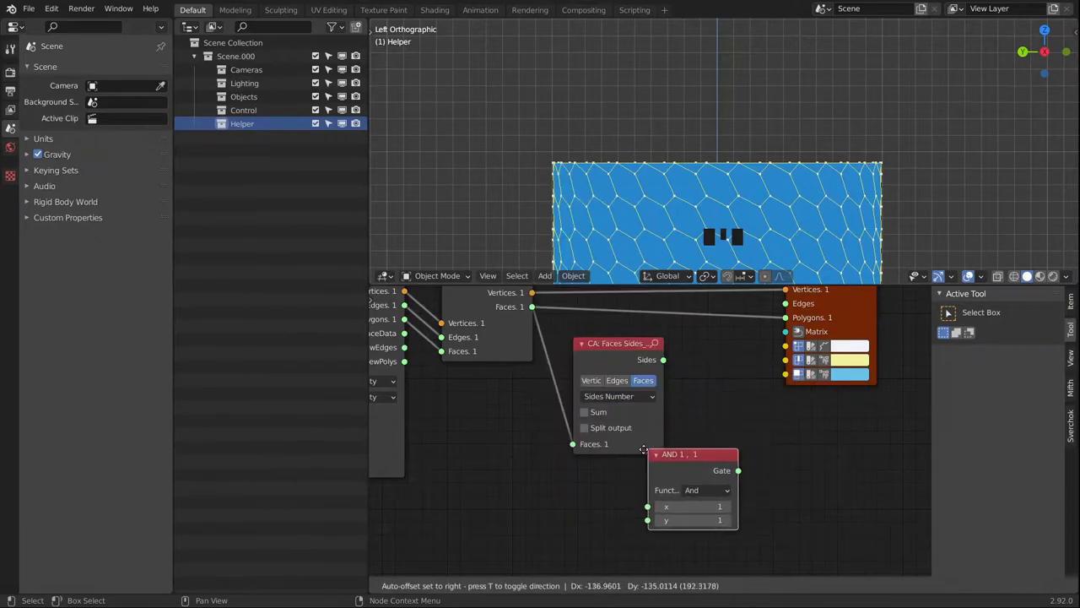
{"action": "left_click", "coordinate": [653, 399]}
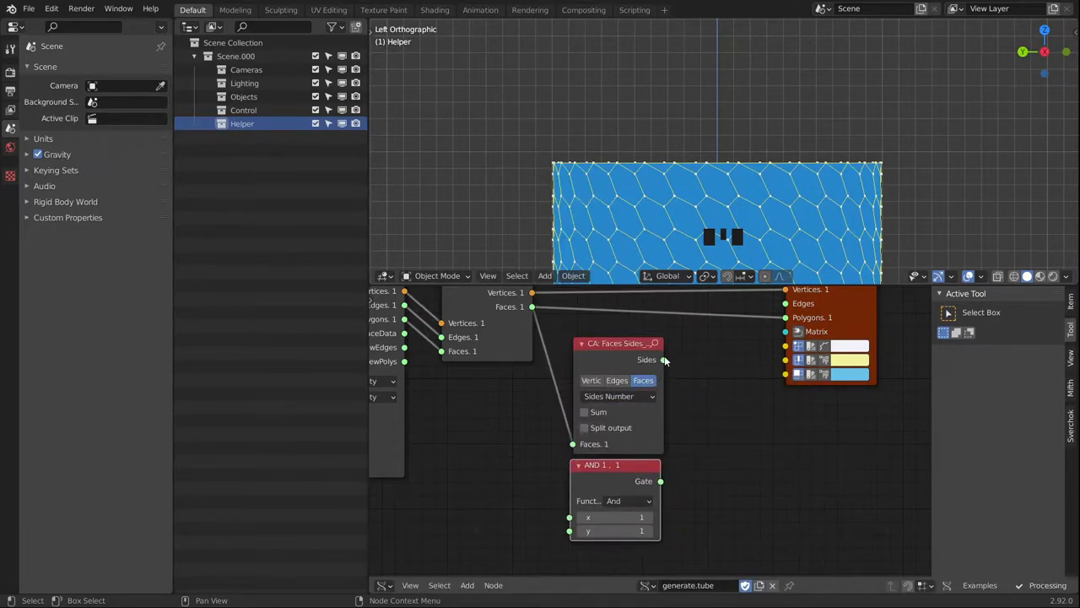
{"action": "left_click_drag", "start_coordinate": [663, 360], "coordinate": [570, 516]}
Set the logic function to == with y = 6, and start a link from its Gate output.
{"action": "left_click", "coordinate": [619, 502]}
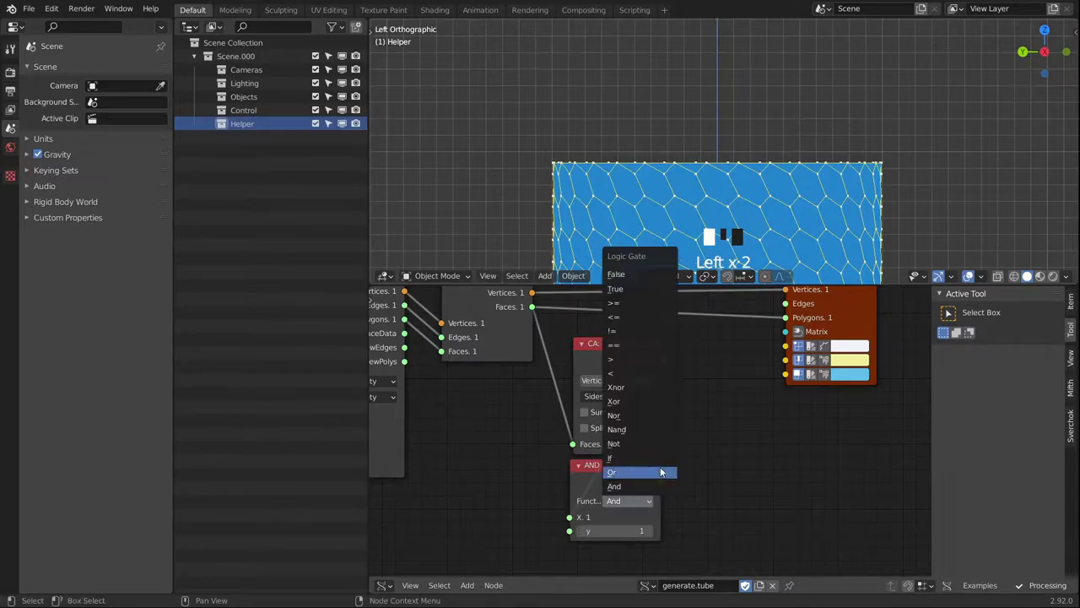
{"action": "left_click", "coordinate": [625, 346]}
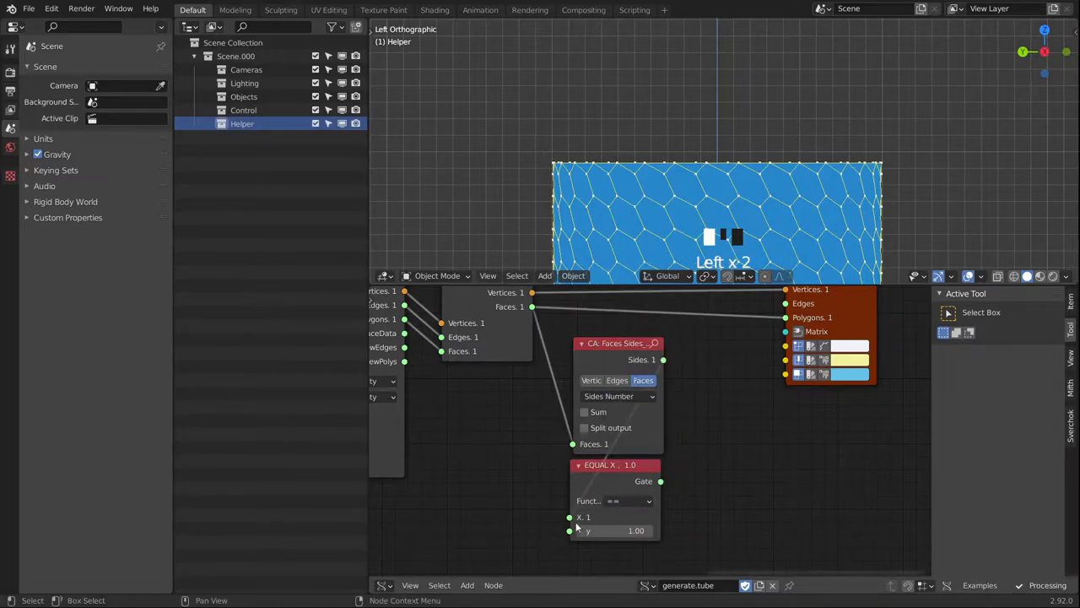
{"action": "left_click", "coordinate": [625, 530]}
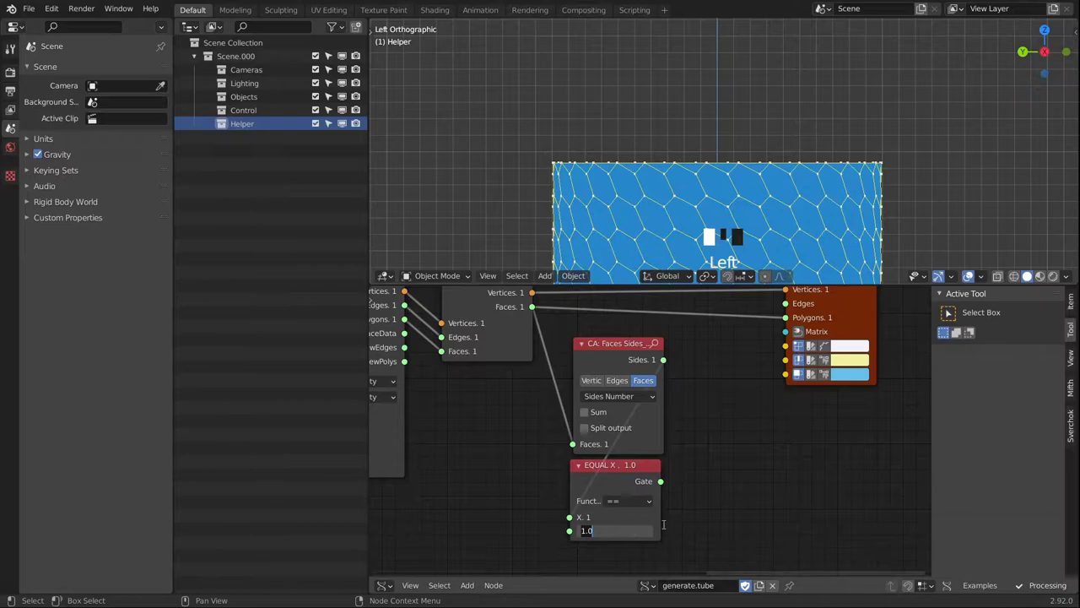
{"action": "type", "text": "6"}
{"action": "key", "text": "Return"}
{"action": "left_click", "coordinate": [628, 475]}
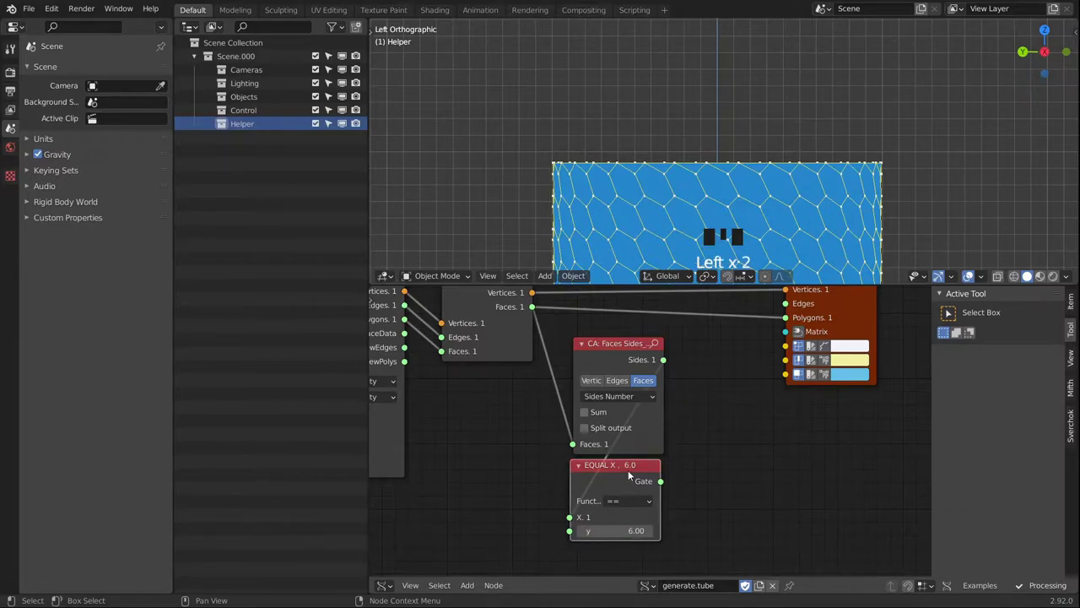
{"action": "middle_click_drag", "start_coordinate": [680, 474], "coordinate": [658, 468]}
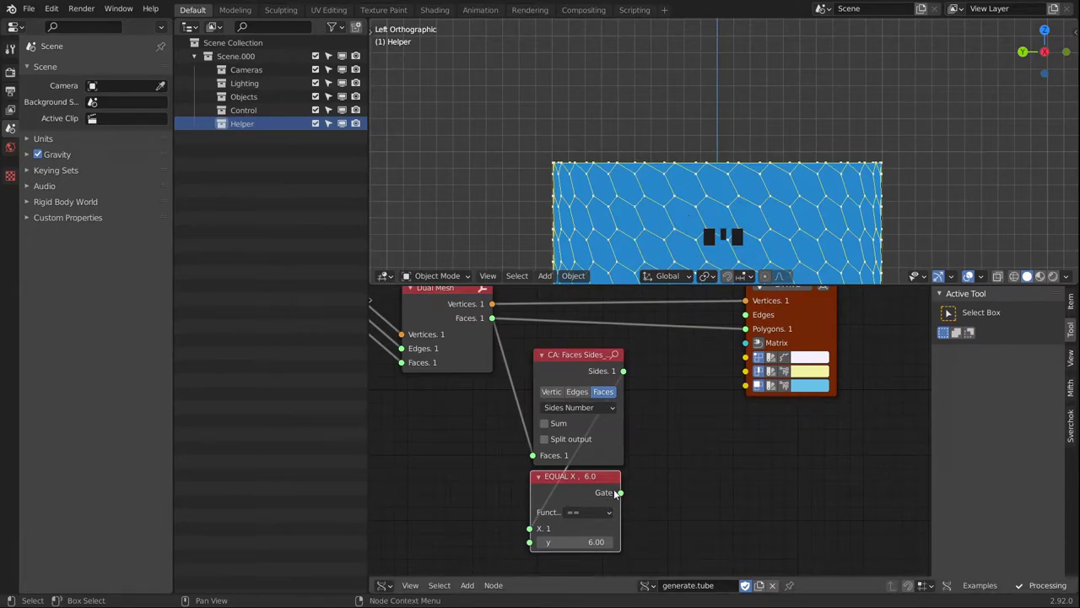
{"action": "left_click_drag", "start_coordinate": [622, 495], "coordinate": [672, 489]}
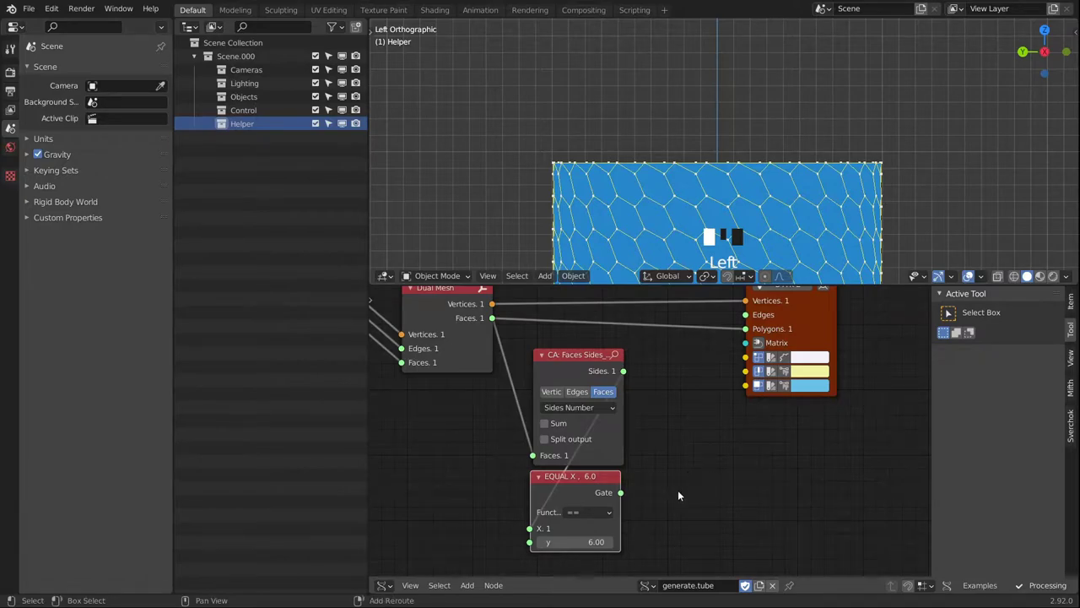
Add a List Mask (out) node taking Dual Mesh faces as data and the EQUAL Gate as mask.
{"action": "key", "text": "shift+a"}
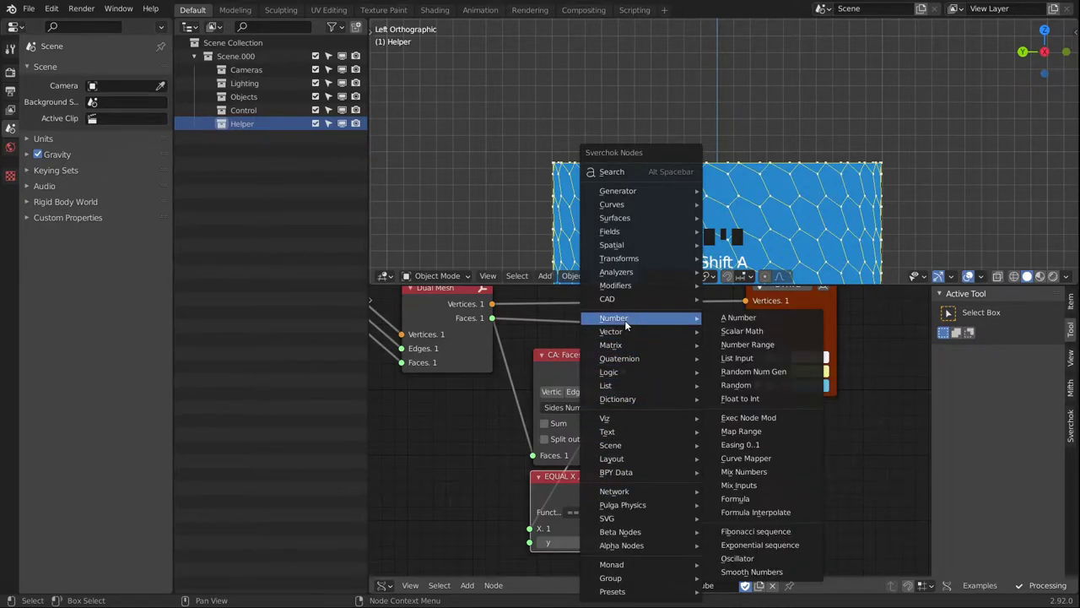
{"action": "mouse_move", "coordinate": [625, 386]}
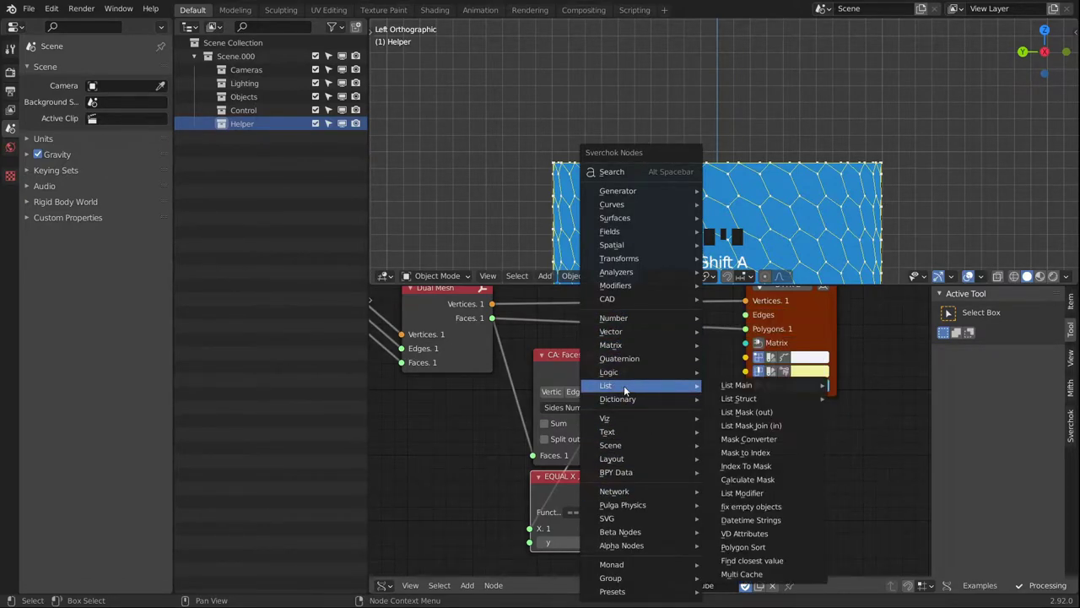
{"action": "left_click", "coordinate": [763, 413]}
{"action": "left_click", "coordinate": [667, 407]}
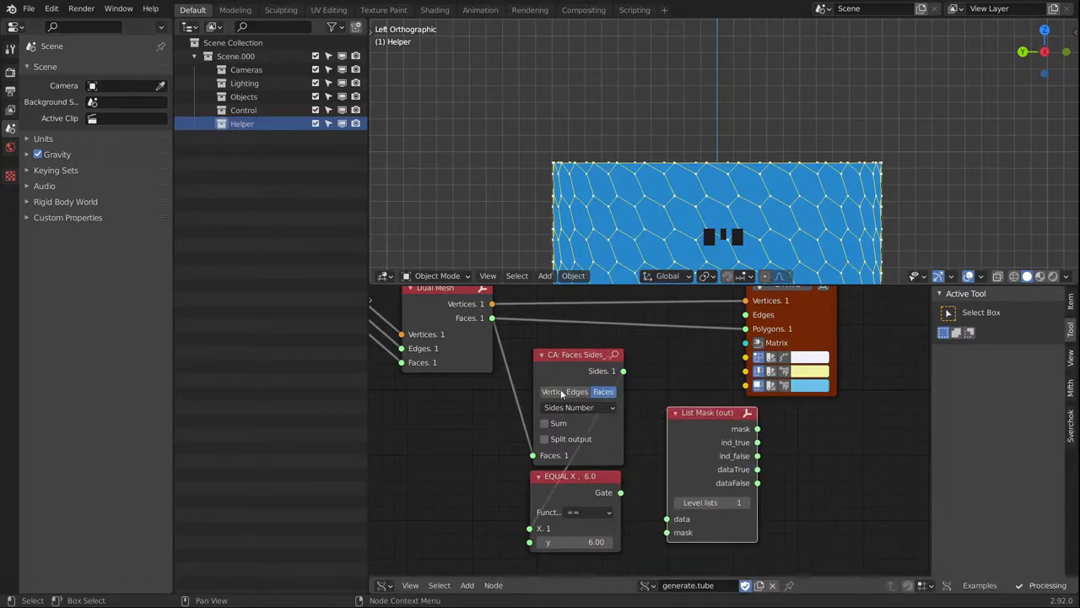
{"action": "left_click_drag", "start_coordinate": [495, 319], "coordinate": [666, 519]}
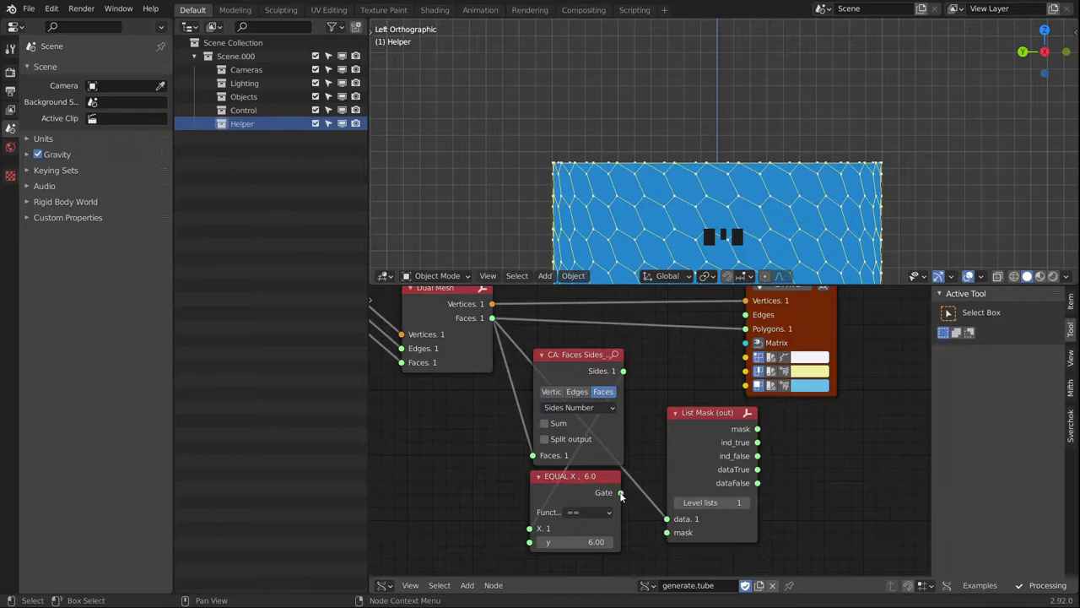
{"action": "left_click_drag", "start_coordinate": [620, 492], "coordinate": [667, 532]}
{"action": "middle_click_drag", "start_coordinate": [805, 469], "coordinate": [724, 459]}
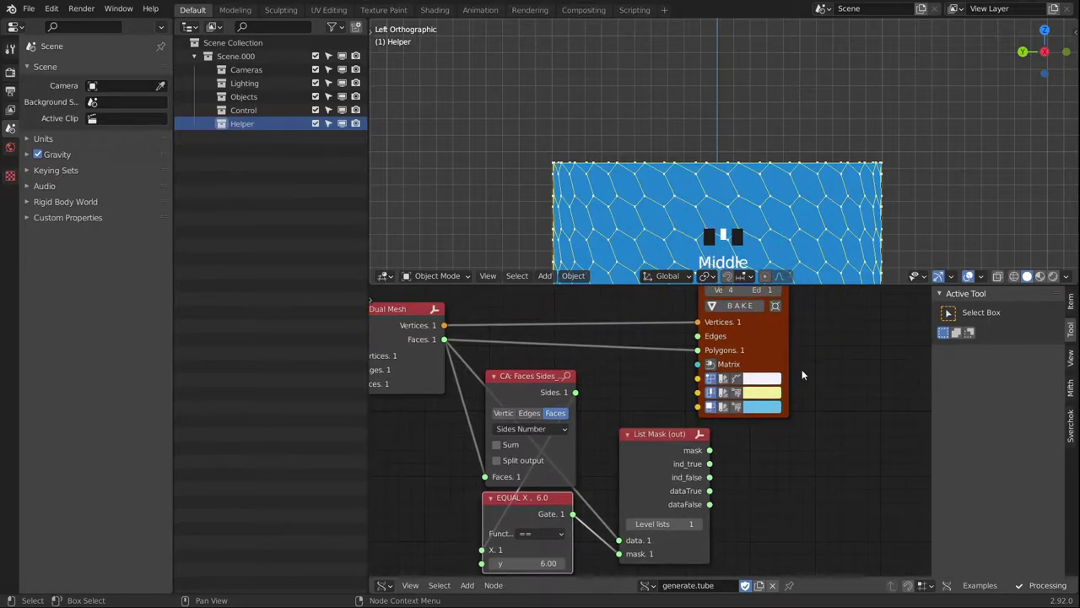
Send List Mask dataTrue to the viewer's Polygons and set Level lists to 2, showing only hexagons.
{"action": "left_click_drag", "start_coordinate": [672, 451], "coordinate": [680, 391]}
{"action": "scroll", "coordinate": [753, 419], "scroll_direction": "up", "scroll_amount": 1}
{"action": "middle_click_drag", "start_coordinate": [754, 419], "coordinate": [730, 433]}
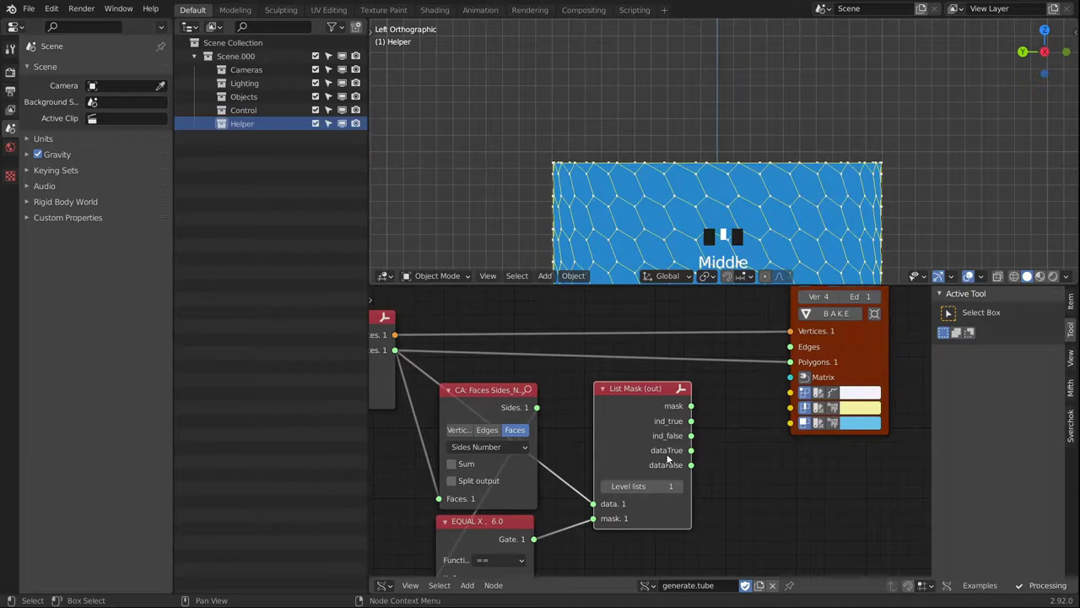
{"action": "left_click_drag", "start_coordinate": [691, 451], "coordinate": [791, 362]}
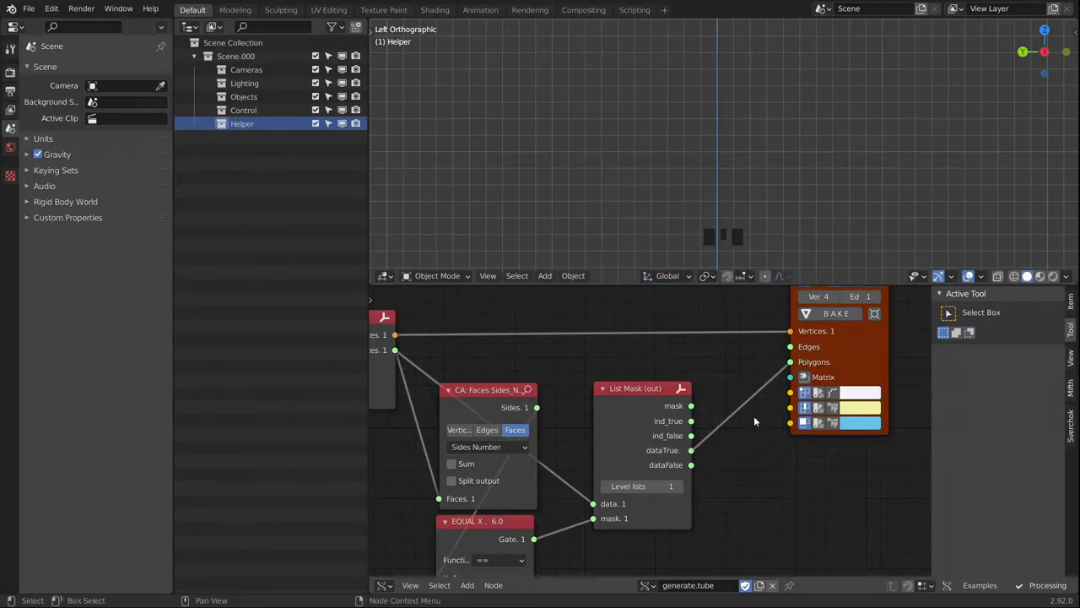
{"action": "left_click", "coordinate": [679, 487]}
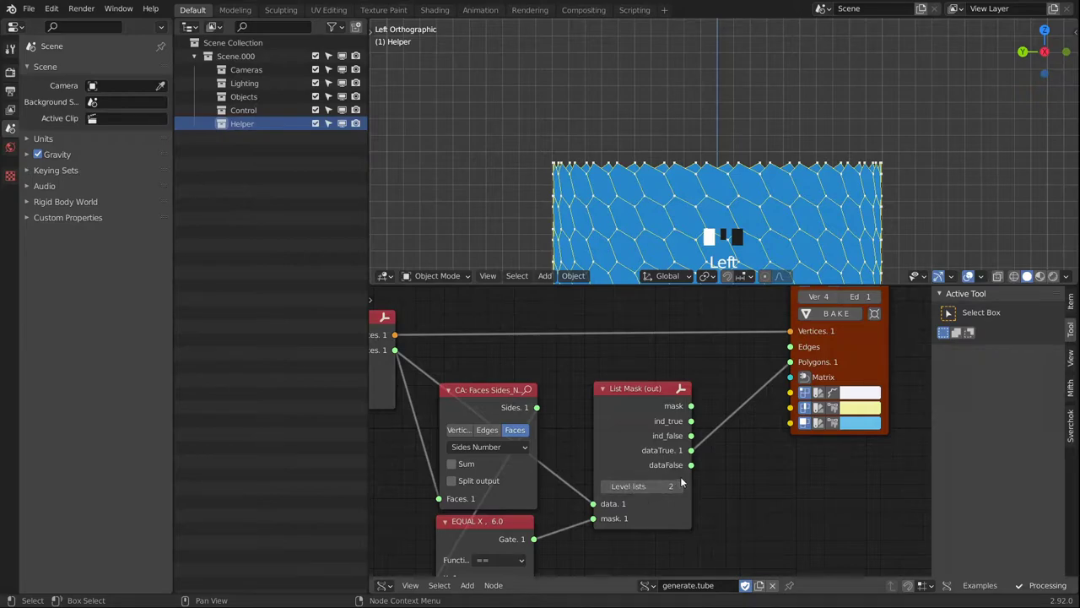
{"action": "middle_click_drag", "start_coordinate": [743, 203], "coordinate": [713, 165], "text": "alt"}
Orbit, zoom and re-centre the 3D view to inspect the hexagon tube from several angles.
{"action": "scroll", "coordinate": [643, 177], "scroll_direction": "down", "scroll_amount": 2}
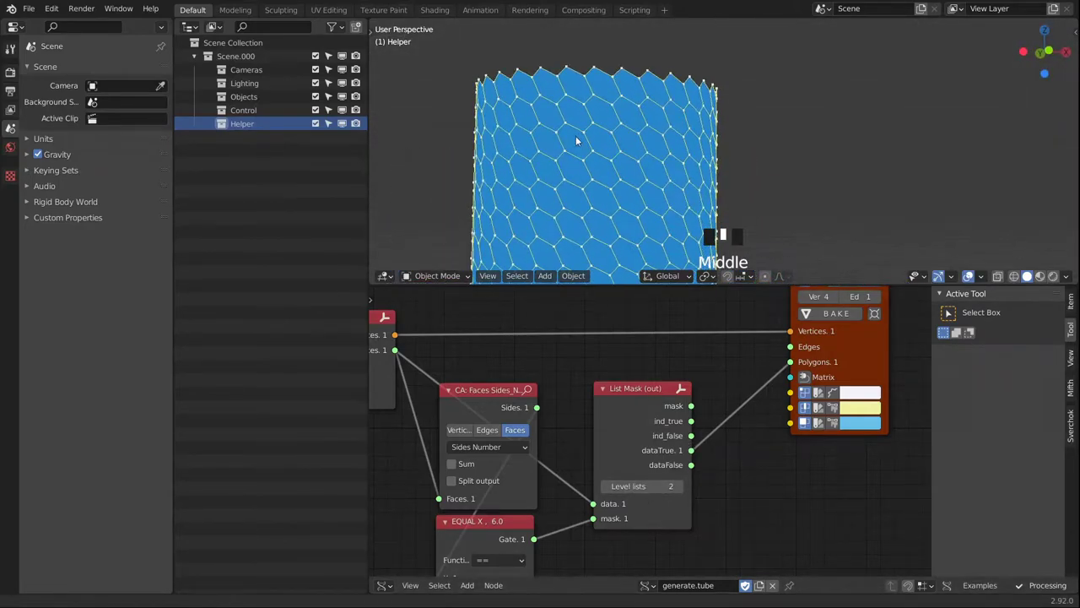
{"action": "scroll", "coordinate": [576, 141], "scroll_direction": "down", "scroll_amount": 6}
{"action": "scroll", "coordinate": [582, 136], "scroll_direction": "up", "scroll_amount": 5}
{"action": "middle_click", "coordinate": [595, 134], "text": "alt"}
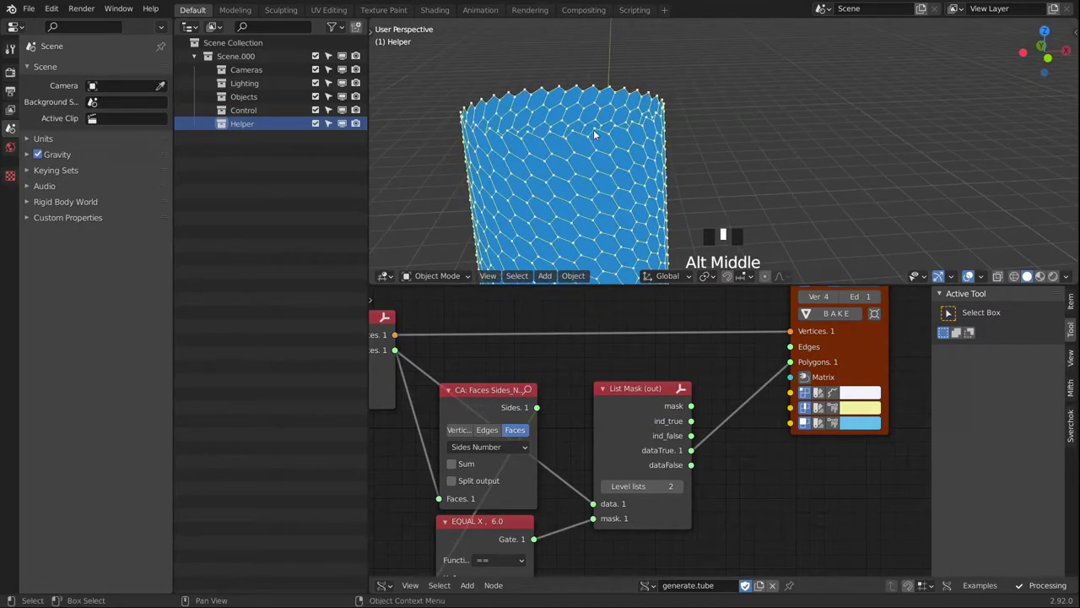
{"action": "scroll", "coordinate": [599, 134], "scroll_direction": "up", "scroll_amount": 2}
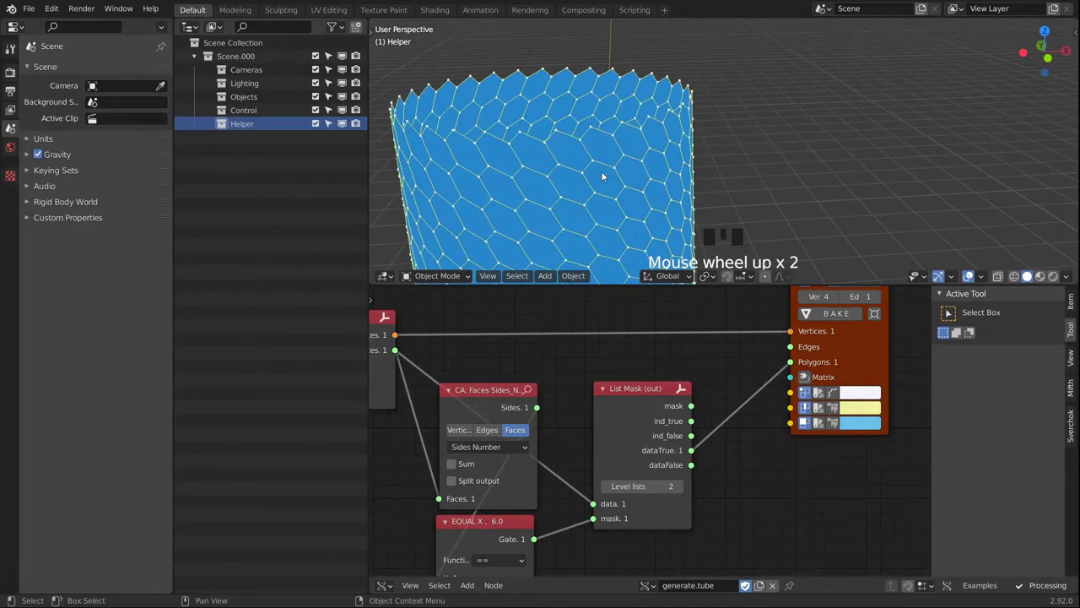
{"action": "middle_click", "coordinate": [582, 150], "text": "alt"}
{"action": "scroll", "coordinate": [582, 147], "scroll_direction": "down", "scroll_amount": 9}
{"action": "middle_click_drag", "start_coordinate": [584, 143], "coordinate": [599, 101]}
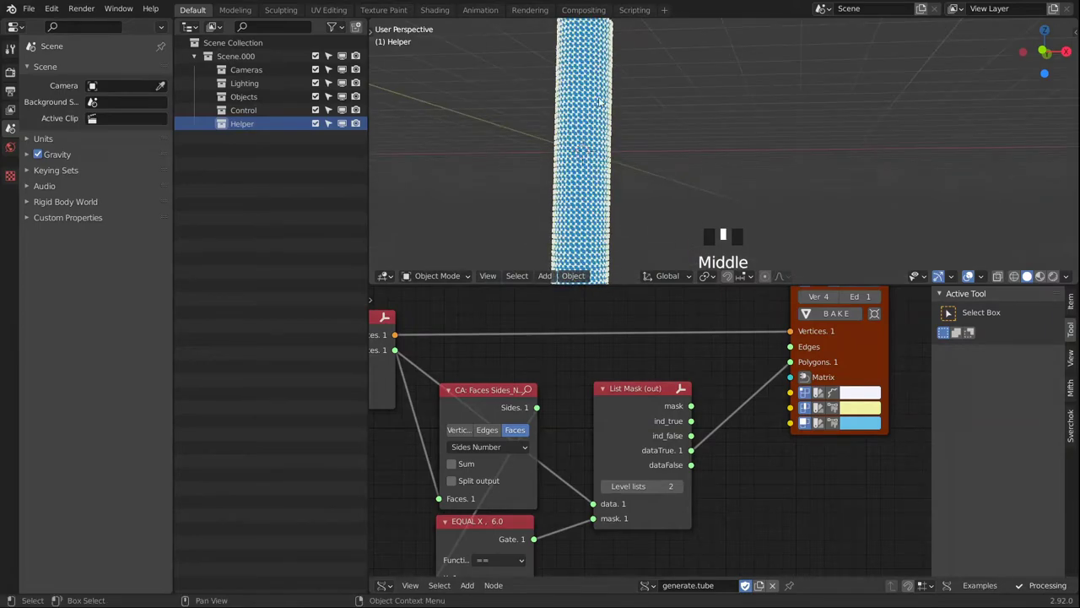
{"action": "middle_click", "coordinate": [599, 101]}
{"action": "scroll", "coordinate": [601, 186], "scroll_direction": "up", "scroll_amount": 9}
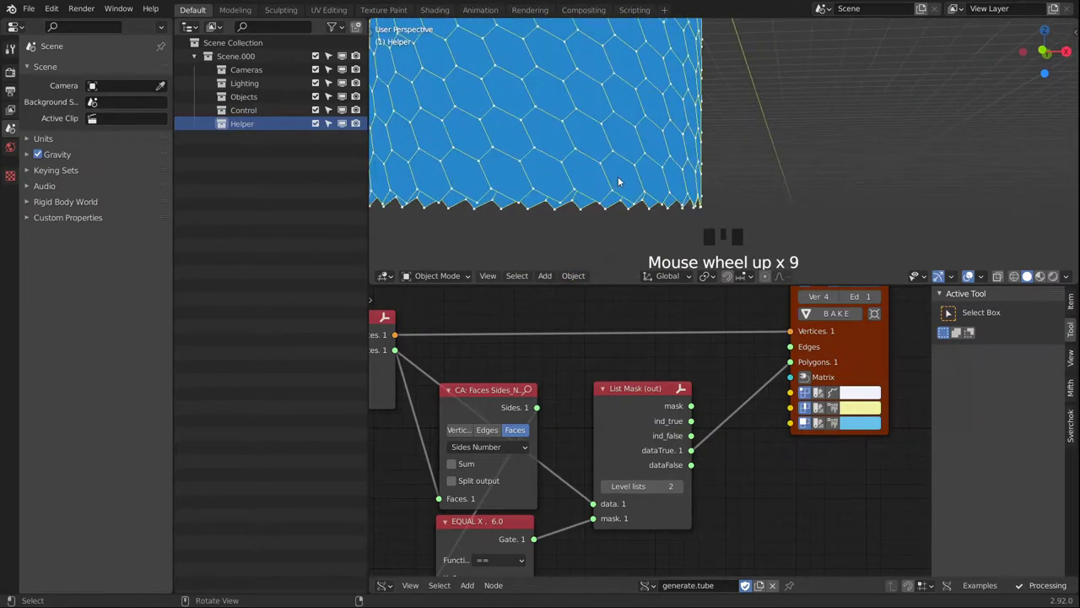
{"action": "middle_click", "coordinate": [583, 180], "text": "alt"}
{"action": "scroll", "coordinate": [583, 179], "scroll_direction": "down", "scroll_amount": 5}
{"action": "middle_click_drag", "start_coordinate": [641, 167], "coordinate": [677, 183]}
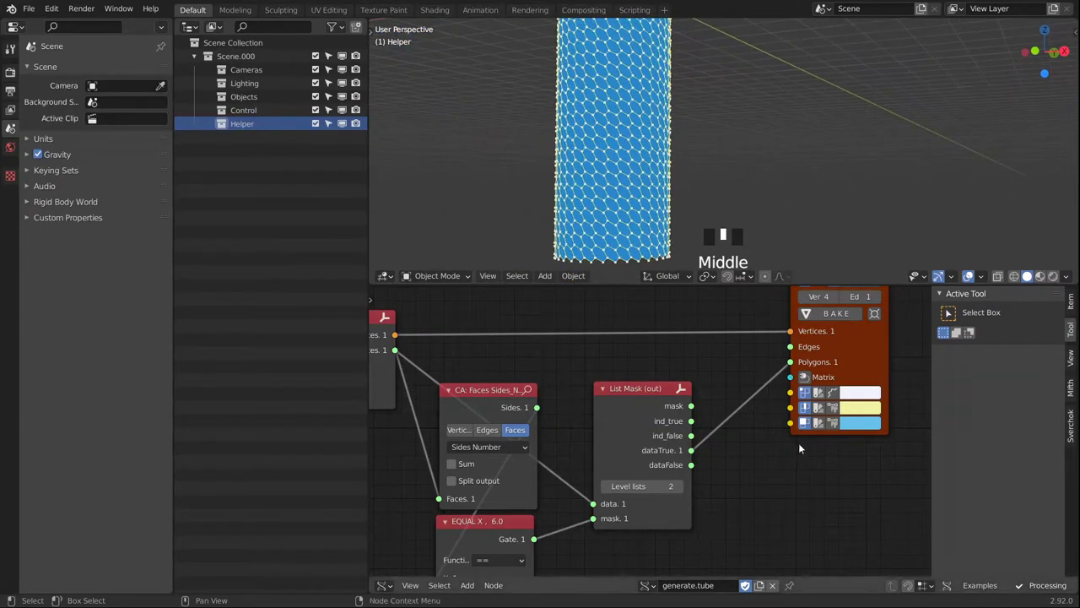
{"action": "scroll", "coordinate": [784, 431], "scroll_direction": "down", "scroll_amount": 3}
{"action": "middle_click_drag", "start_coordinate": [772, 445], "coordinate": [760, 477]}
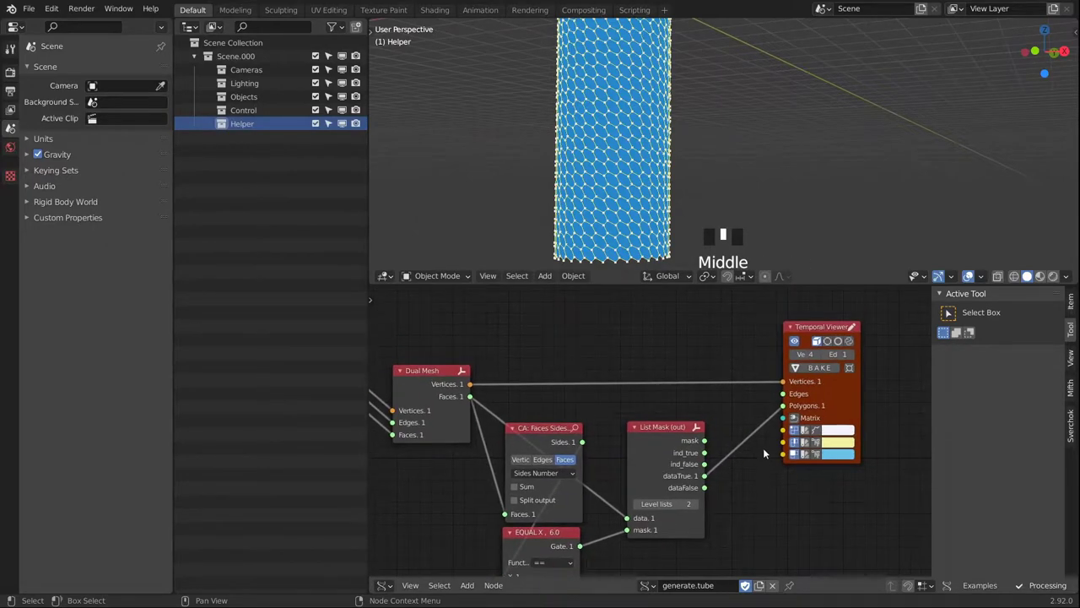
{"action": "scroll", "coordinate": [759, 463], "scroll_direction": "down", "scroll_amount": 2}
{"action": "middle_click", "coordinate": [691, 97], "text": "alt"}
{"action": "middle_click_drag", "start_coordinate": [692, 103], "coordinate": [676, 135]}
{"action": "scroll", "coordinate": [707, 192], "scroll_direction": "down", "scroll_amount": 3}
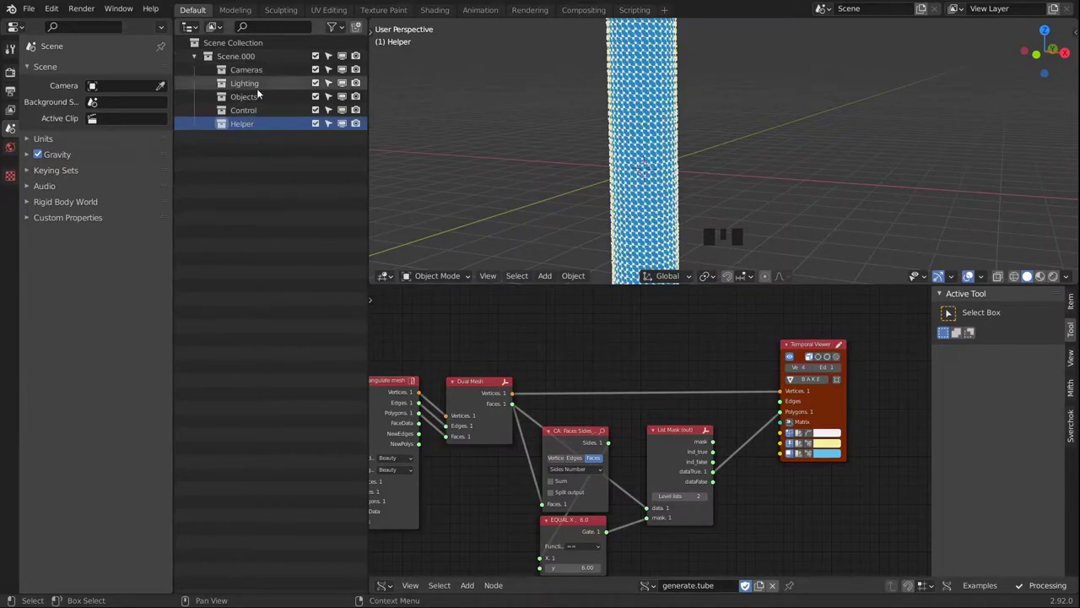
Select the Temporal Viewer node and nudge it slightly to the right.
{"action": "middle_click_drag", "start_coordinate": [767, 501], "coordinate": [696, 490]}
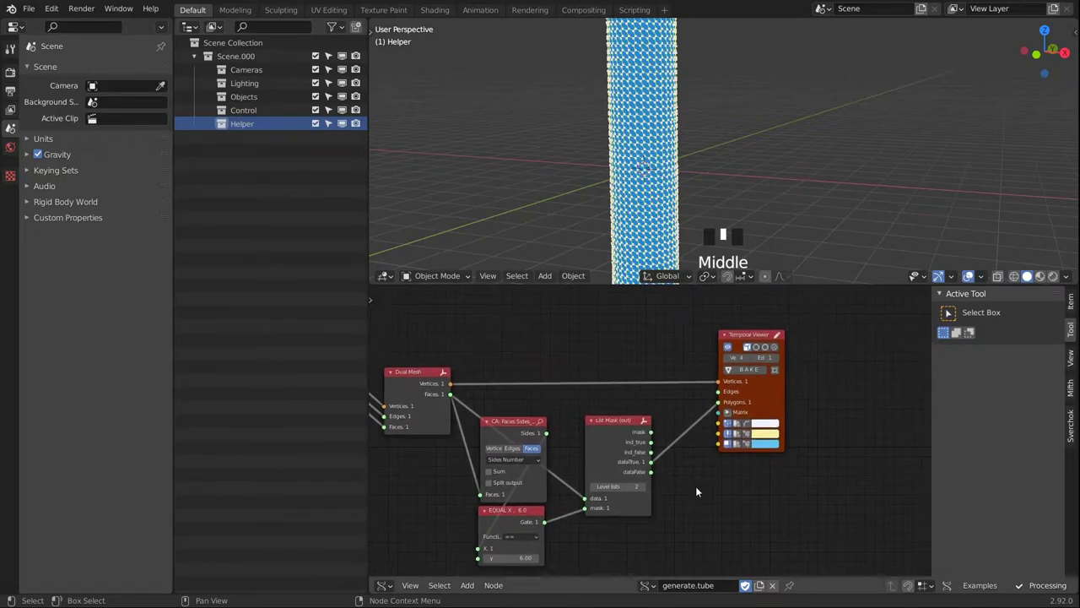
{"action": "left_click", "coordinate": [769, 403]}
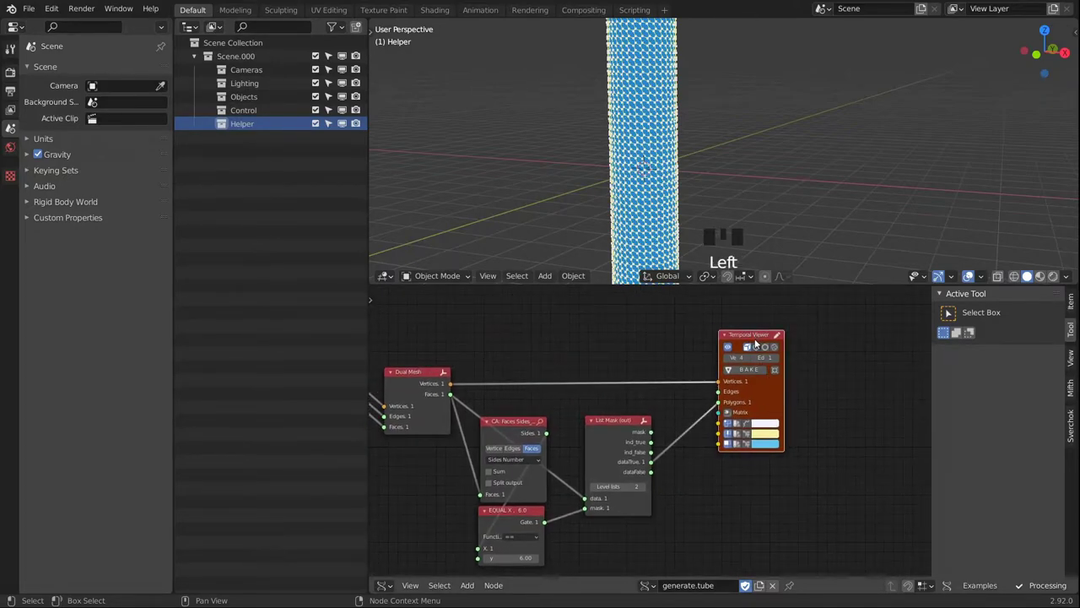
{"action": "left_click_drag", "start_coordinate": [756, 343], "coordinate": [784, 347]}
Delete the Temporal Viewer, add a Mesh viewer node, and feed it the Dual Mesh vertices.
{"action": "key", "text": "x"}
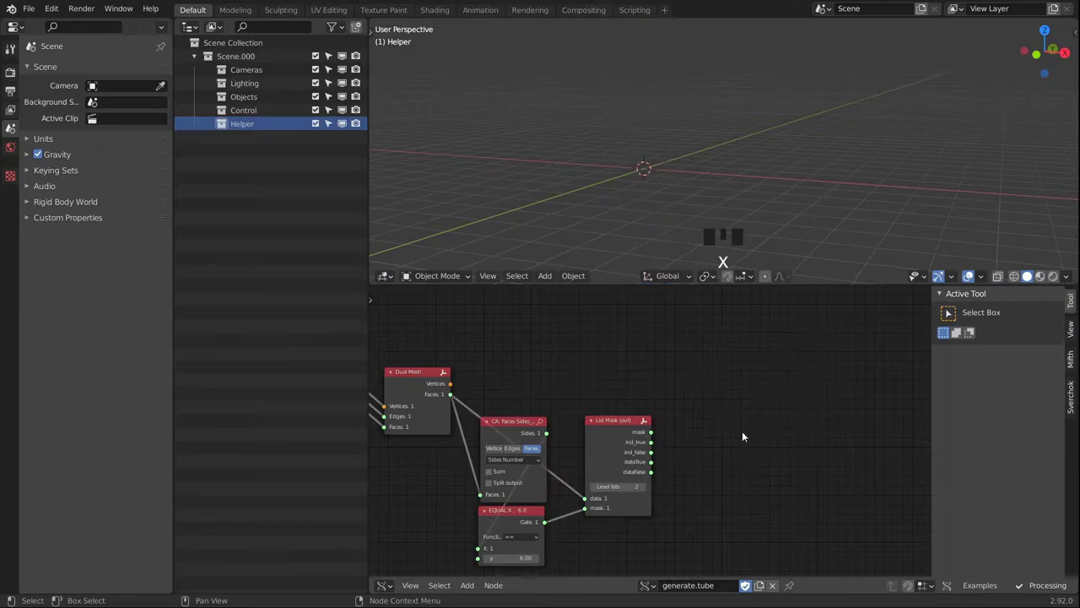
{"action": "key", "text": "shift+a"}
{"action": "mouse_move", "coordinate": [662, 416]}
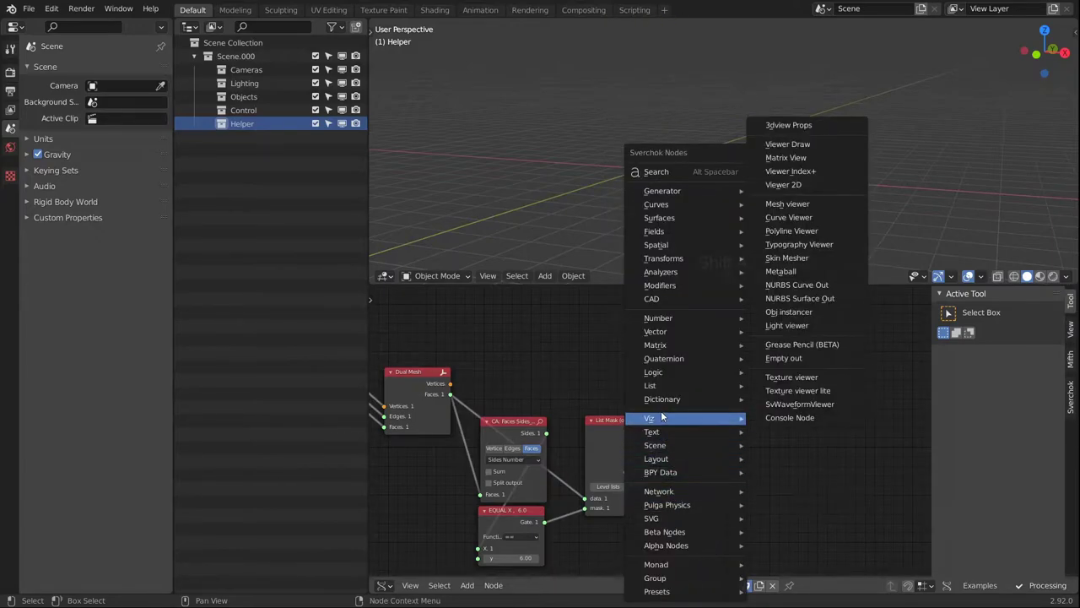
{"action": "left_click", "coordinate": [797, 205]}
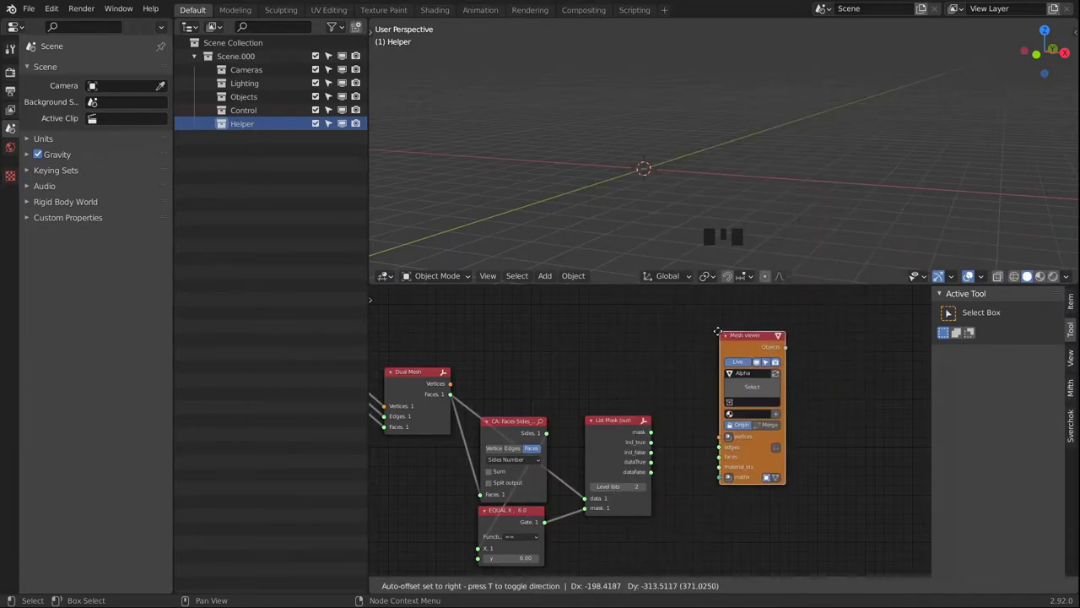
{"action": "left_click", "coordinate": [703, 354]}
{"action": "scroll", "coordinate": [643, 469], "scroll_direction": "up", "scroll_amount": 2}
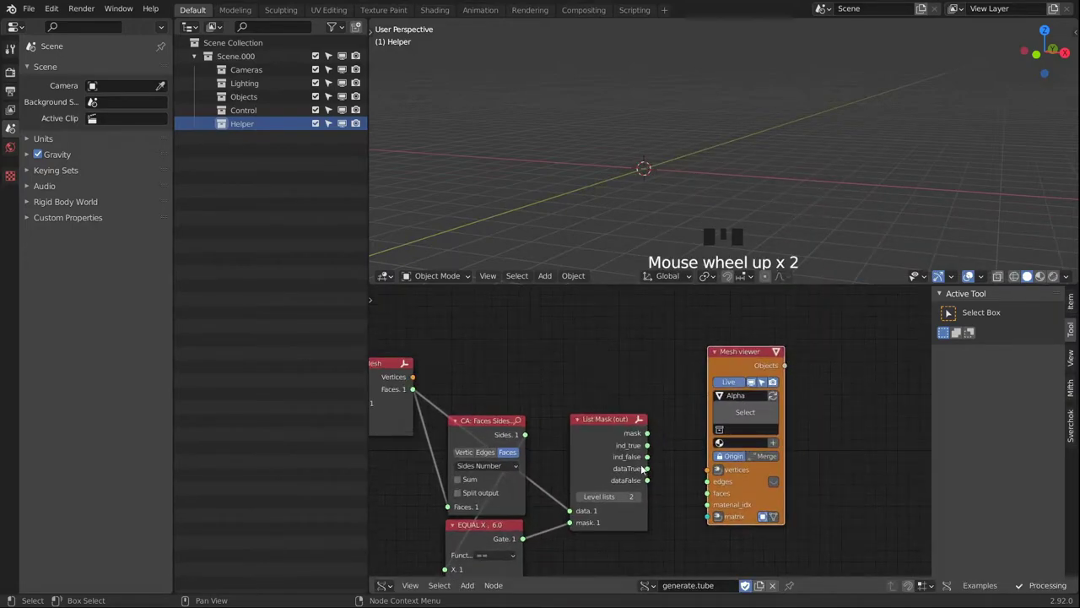
{"action": "left_click_drag", "start_coordinate": [412, 378], "coordinate": [702, 498]}
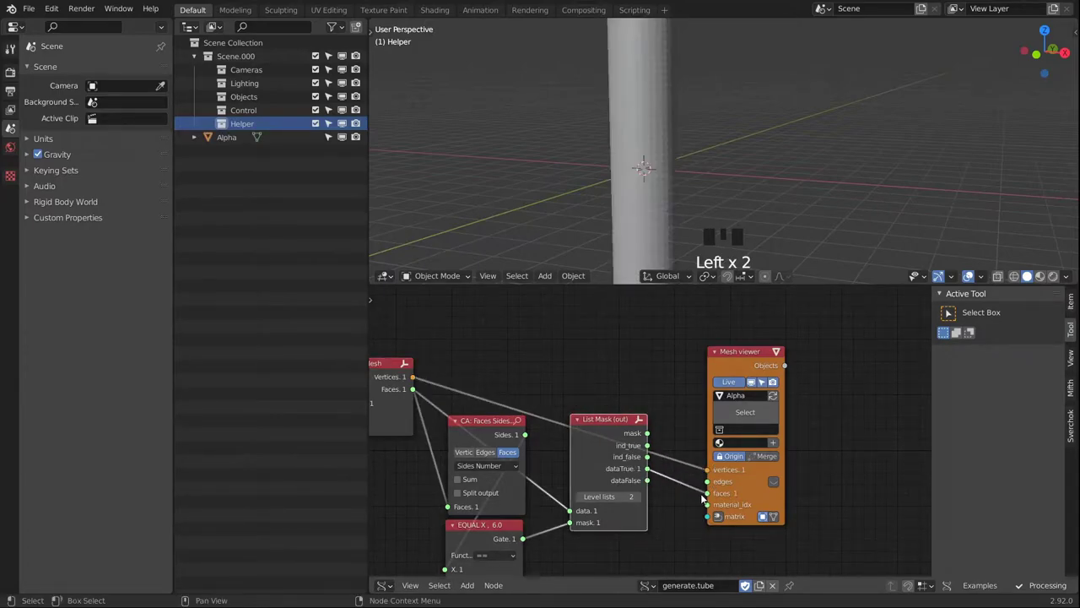
Enable the Wireframe and Face Orientation overlays and orbit to look down into the tube.
{"action": "left_click", "coordinate": [979, 277]}
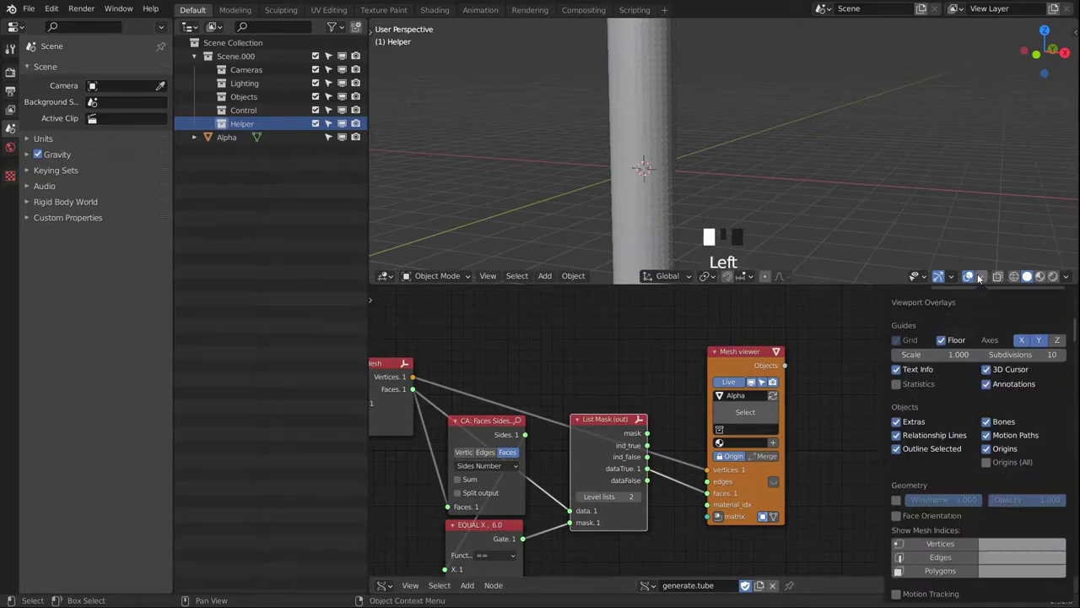
{"action": "left_click", "coordinate": [896, 499]}
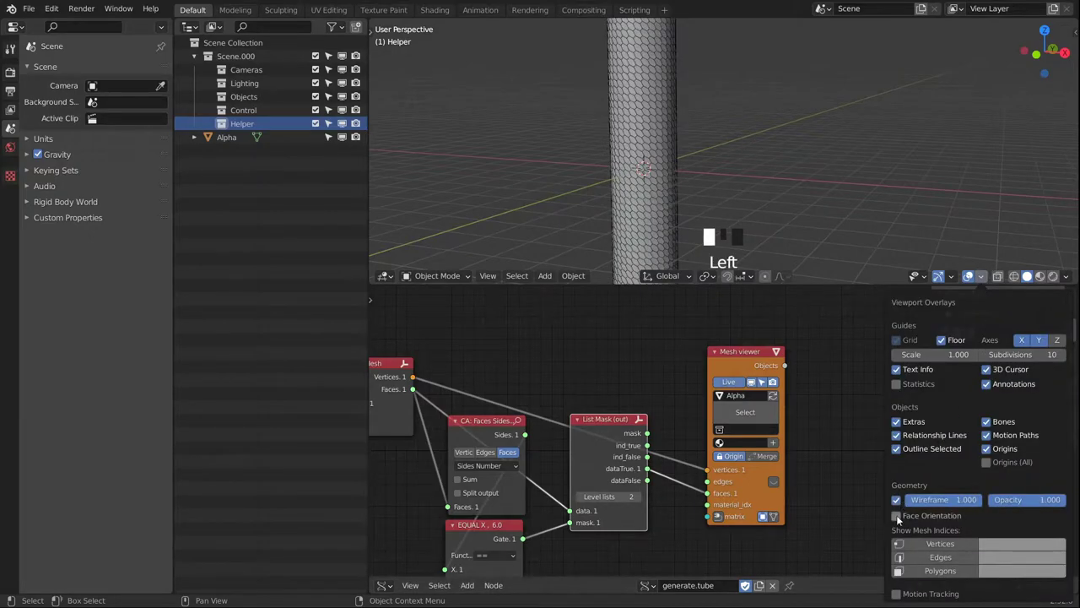
{"action": "left_click", "coordinate": [896, 515]}
{"action": "middle_click_drag", "start_coordinate": [721, 169], "coordinate": [744, 128]}
{"action": "scroll", "coordinate": [745, 97], "scroll_direction": "up", "scroll_amount": 2}
{"action": "scroll", "coordinate": [741, 156], "scroll_direction": "up", "scroll_amount": 2}
{"action": "middle_click_drag", "start_coordinate": [737, 182], "coordinate": [779, 148], "text": "alt"}
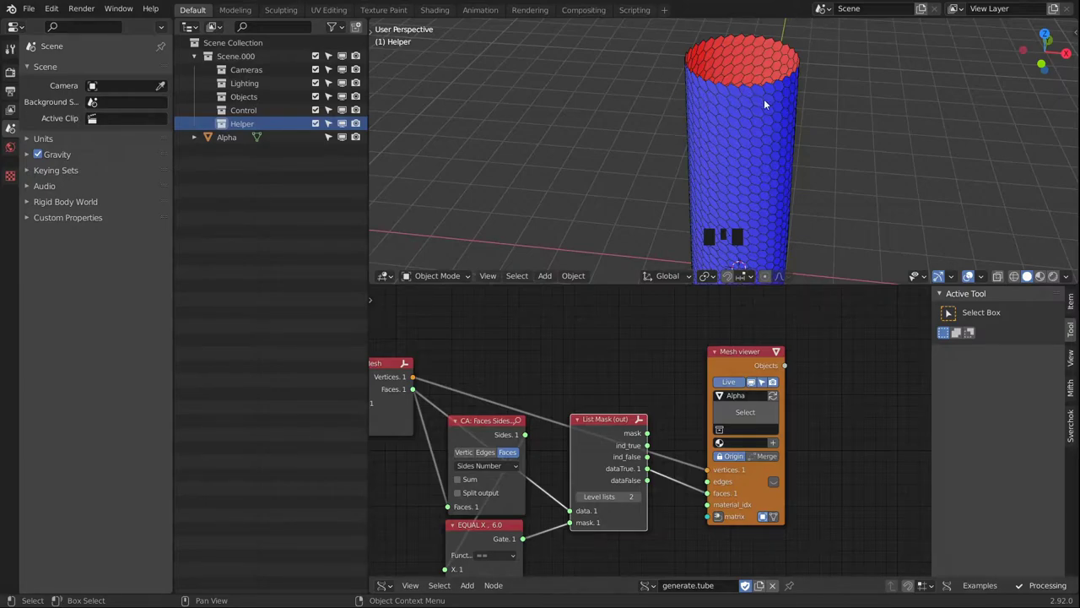
Add a Flip normals node via search 'flip nor' and shift Dual Mesh and downstream nodes right for room.
{"action": "middle_click_drag", "start_coordinate": [591, 316], "coordinate": [685, 522]}
{"action": "key", "text": "shift+a"}
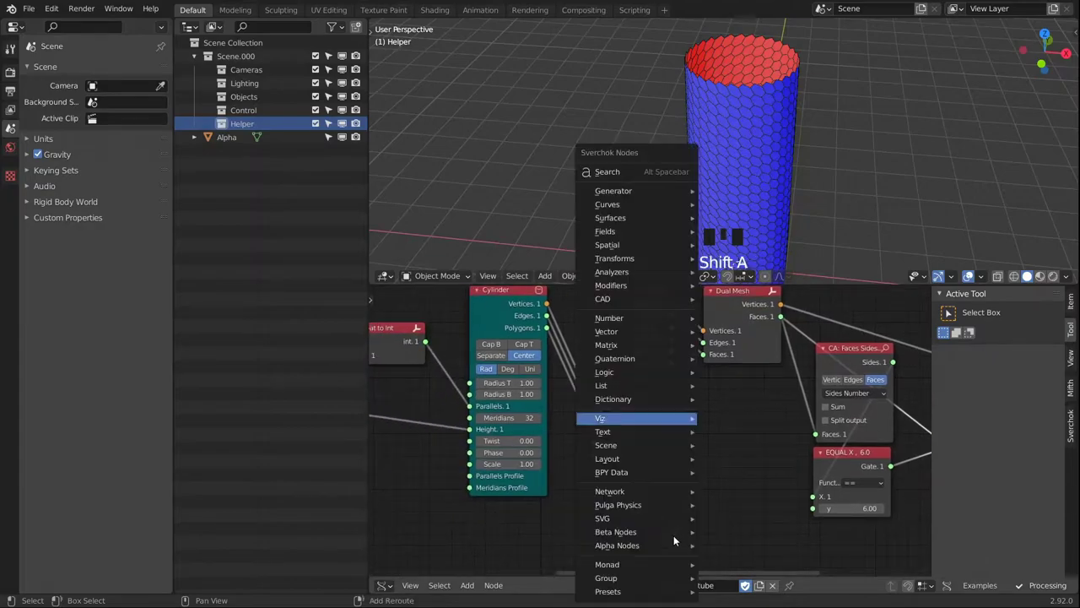
{"action": "left_click", "coordinate": [615, 170]}
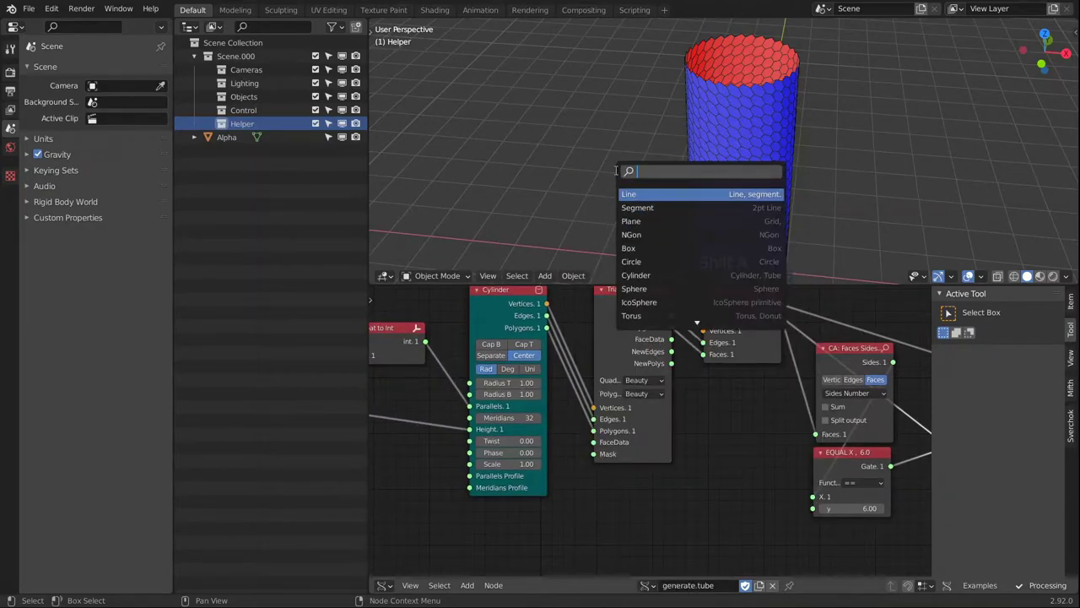
{"action": "type", "text": "flip nor"}
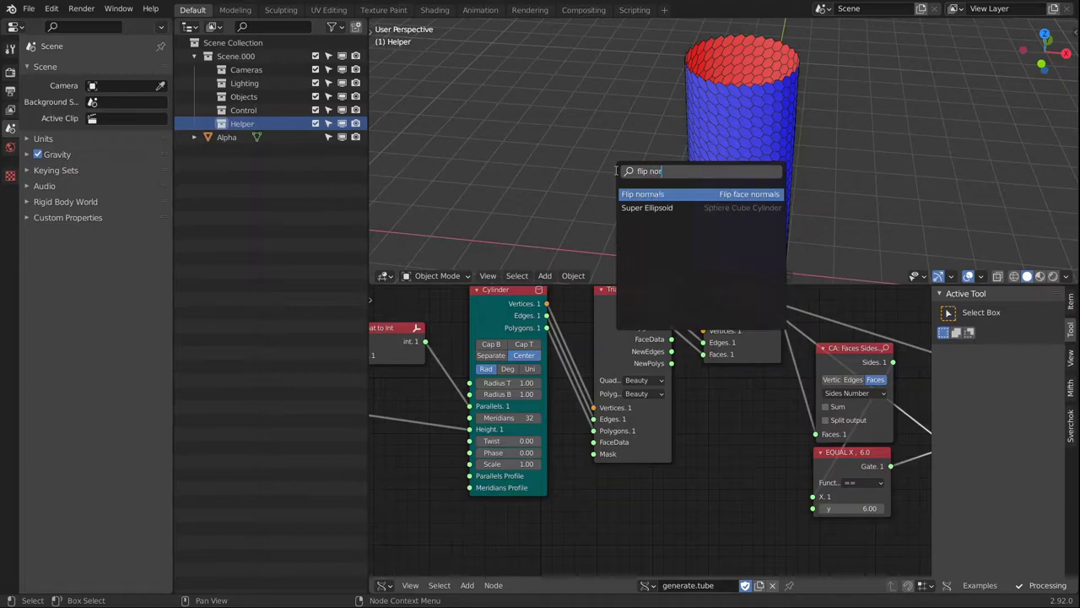
{"action": "key", "text": "Return"}
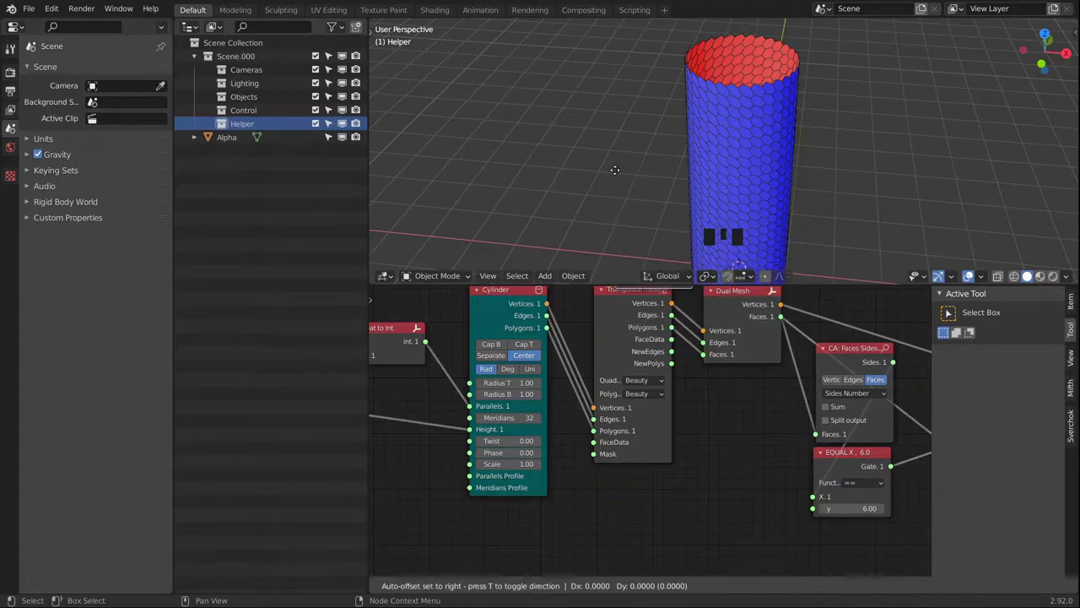
{"action": "left_click", "coordinate": [735, 416]}
{"action": "middle_click_drag", "start_coordinate": [736, 416], "coordinate": [702, 405]}
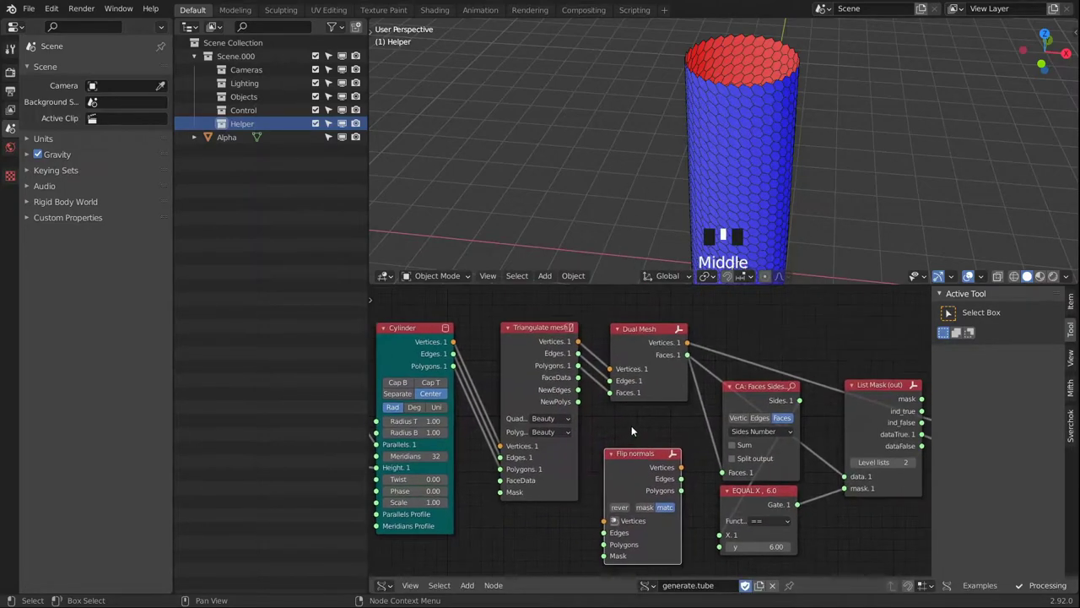
{"action": "scroll", "coordinate": [734, 448], "scroll_direction": "down", "scroll_amount": 6}
{"action": "middle_click_drag", "start_coordinate": [734, 448], "coordinate": [709, 444]}
{"action": "left_click_drag", "start_coordinate": [635, 345], "coordinate": [819, 504]}
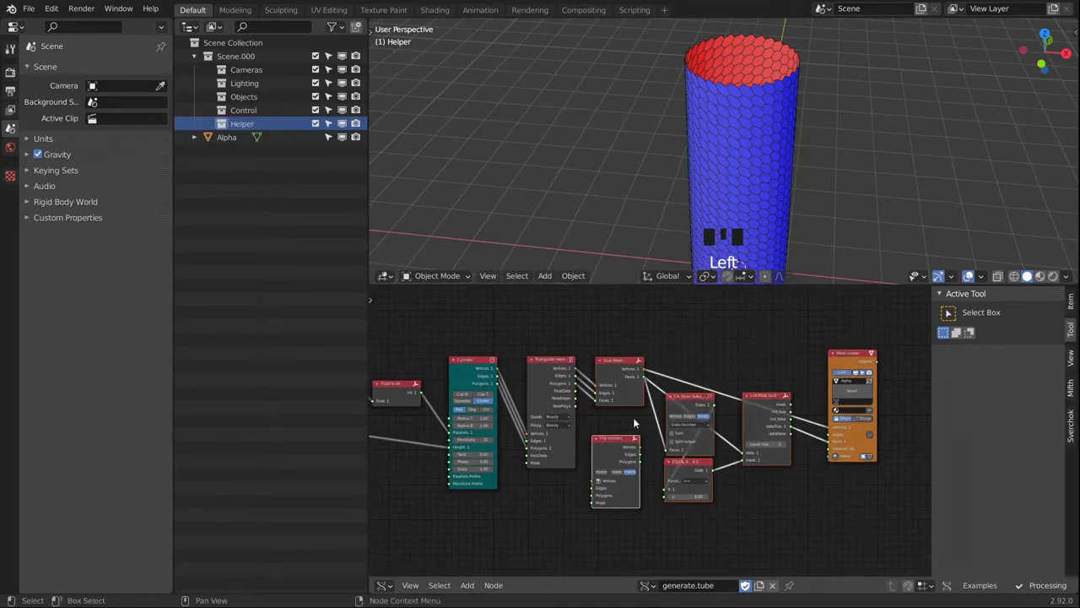
{"action": "left_click_drag", "start_coordinate": [607, 396], "coordinate": [671, 392]}
{"action": "left_click_drag", "start_coordinate": [673, 447], "coordinate": [619, 430]}
{"action": "scroll", "coordinate": [603, 361], "scroll_direction": "up", "scroll_amount": 5}
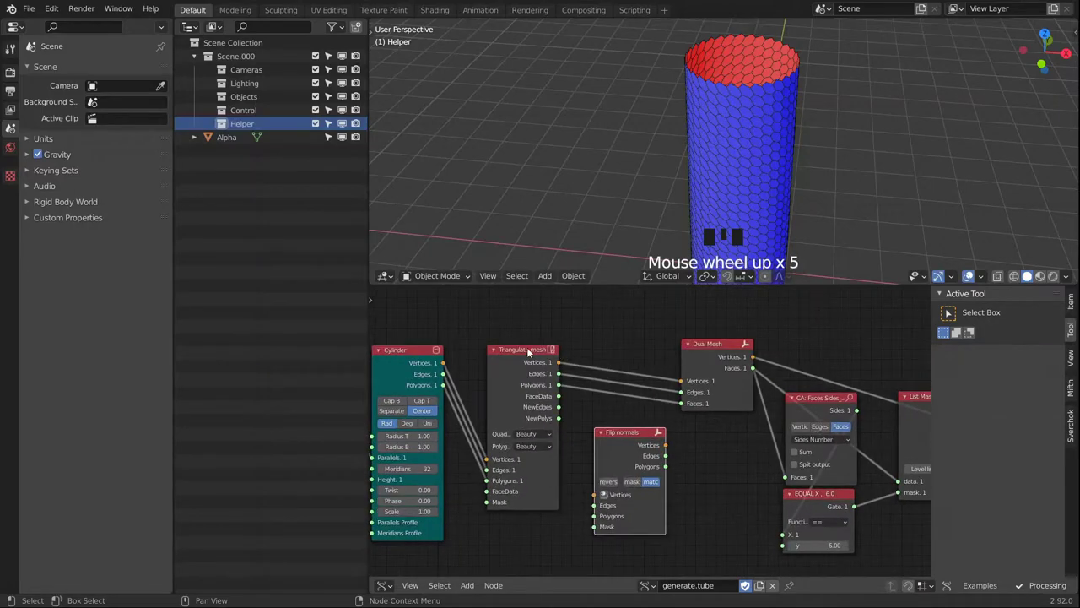
Link Triangulate mesh into Flip normals, and Flip normals into Dual Mesh.
{"action": "left_click", "coordinate": [514, 370]}
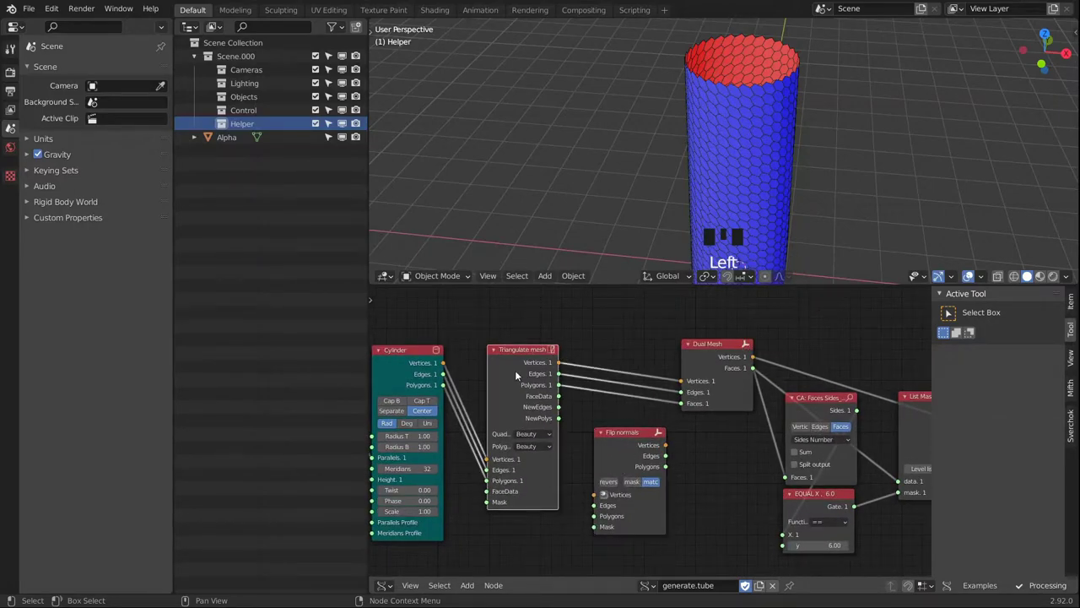
{"action": "left_click", "coordinate": [633, 445], "text": "shift"}
{"action": "key", "text": "v"}
{"action": "left_click", "coordinate": [714, 357]}
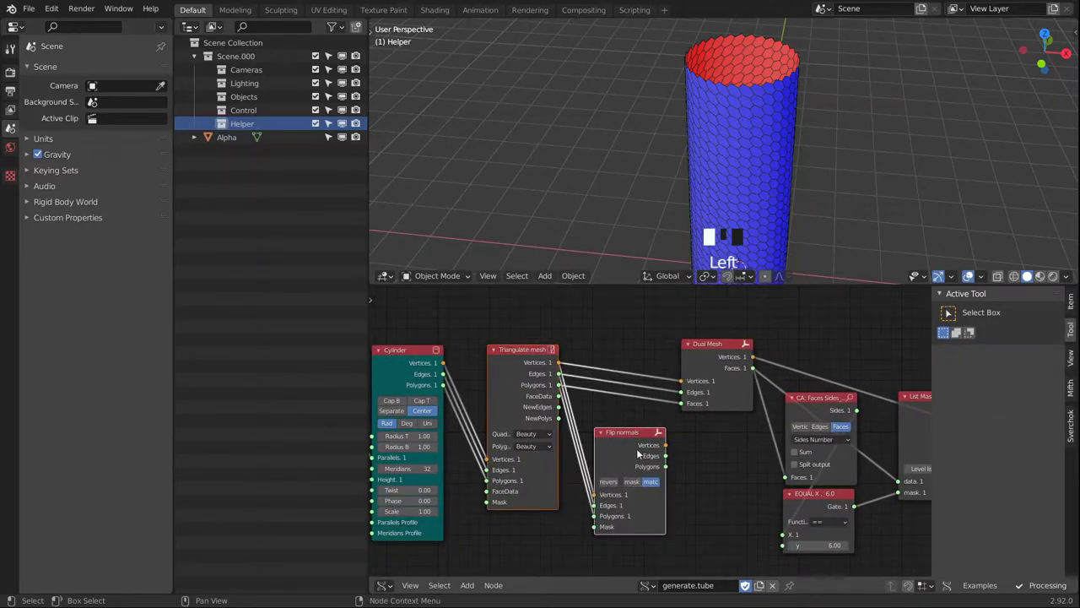
{"action": "left_click", "coordinate": [714, 356], "text": "ctrl"}
{"action": "left_click", "coordinate": [872, 306]}
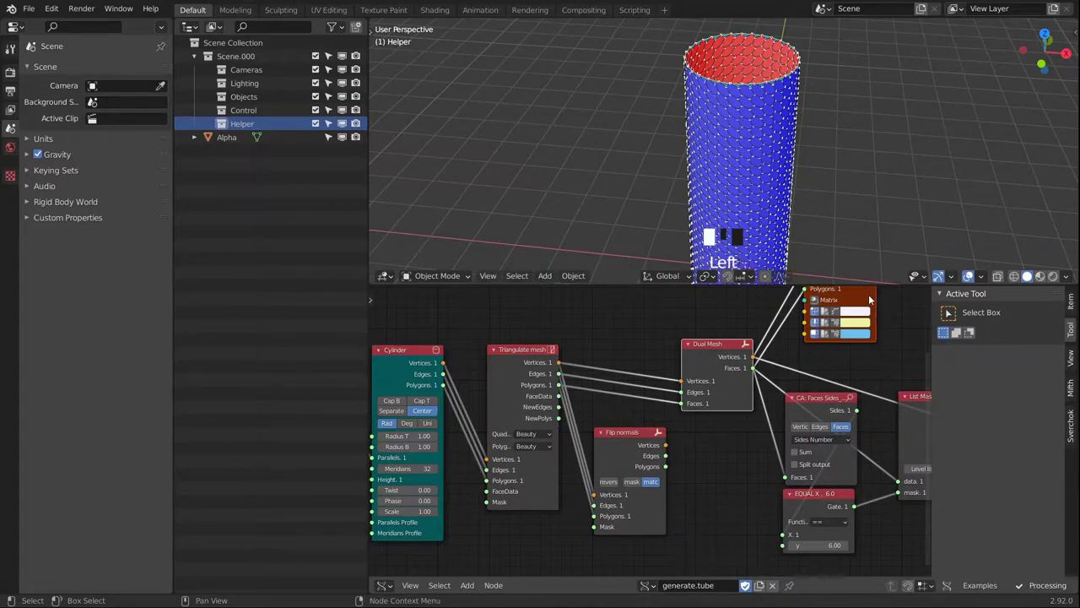
{"action": "key", "text": "x"}
{"action": "left_click", "coordinate": [626, 433]}
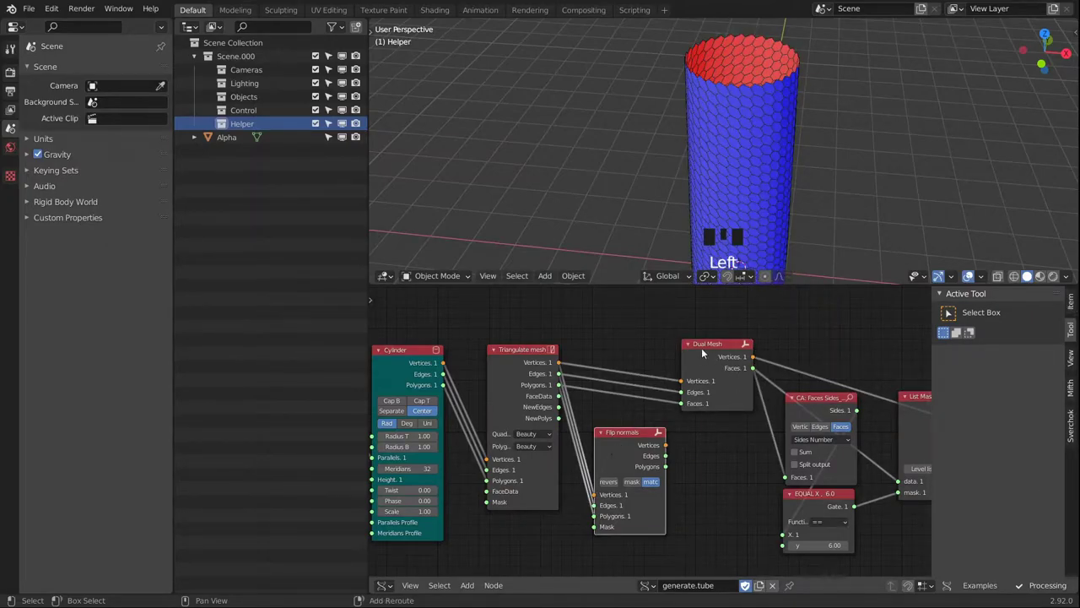
{"action": "left_click", "coordinate": [701, 347], "text": "shift"}
{"action": "key", "text": "f"}
Move Flip normals into line between Triangulate mesh and Dual Mesh and tidy the layout.
{"action": "left_click", "coordinate": [615, 444]}
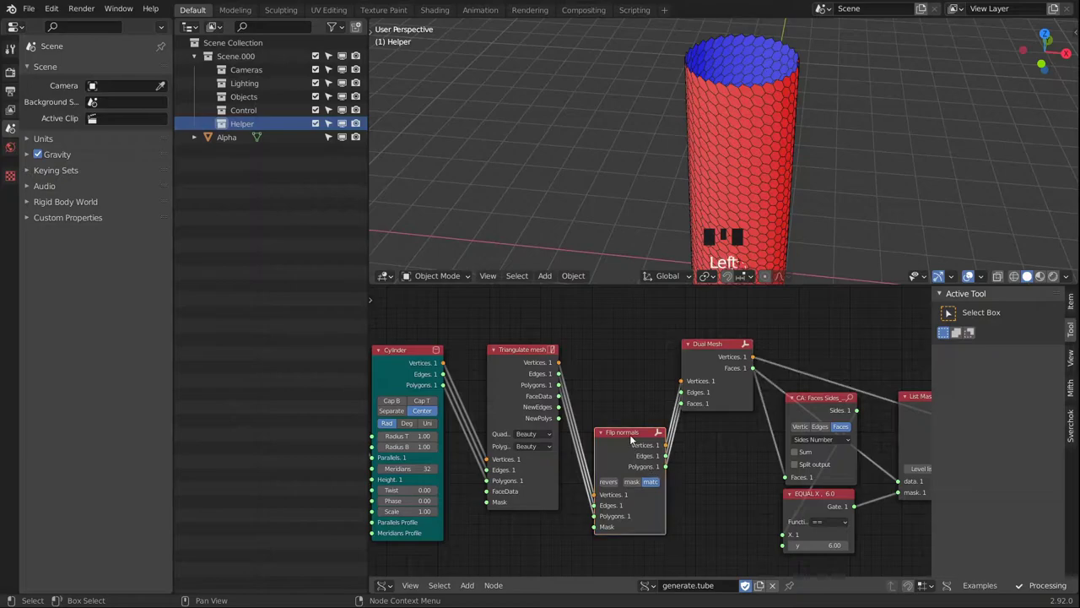
{"action": "left_click_drag", "start_coordinate": [615, 444], "coordinate": [585, 360]}
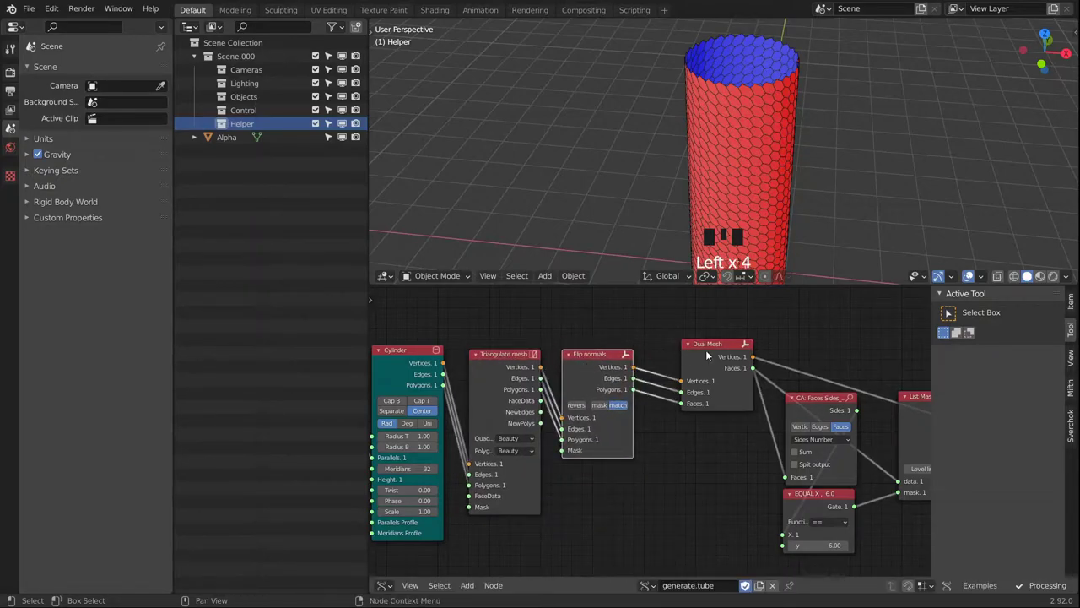
{"action": "left_click_drag", "start_coordinate": [709, 356], "coordinate": [681, 367]}
{"action": "middle_click_drag", "start_coordinate": [718, 419], "coordinate": [684, 428]}
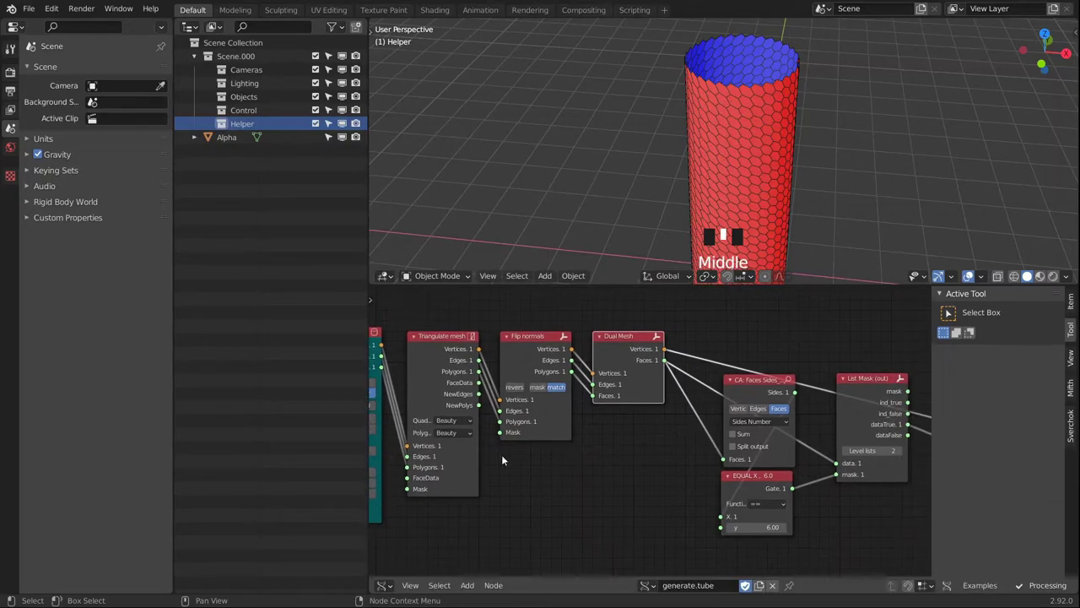
{"action": "middle_click_drag", "start_coordinate": [542, 398], "coordinate": [597, 411]}
Switch Flip normals to mask mode with reverse on, turning the tube red outside, blue inside.
{"action": "middle_click_drag", "start_coordinate": [830, 176], "coordinate": [678, 117], "text": "alt"}
{"action": "scroll", "coordinate": [678, 117], "scroll_direction": "up", "scroll_amount": 2}
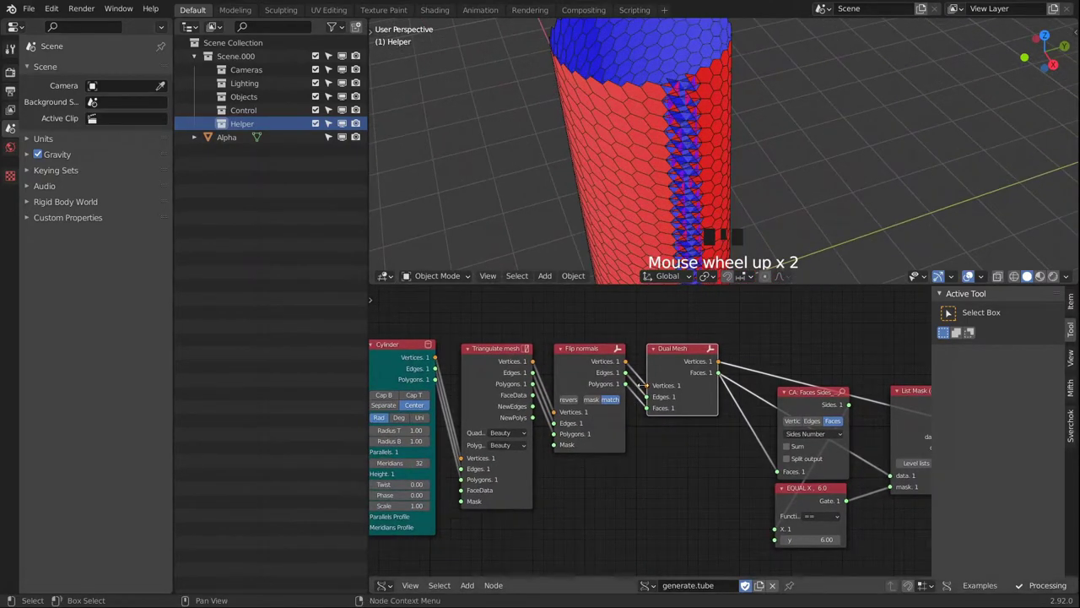
{"action": "left_click", "coordinate": [596, 401]}
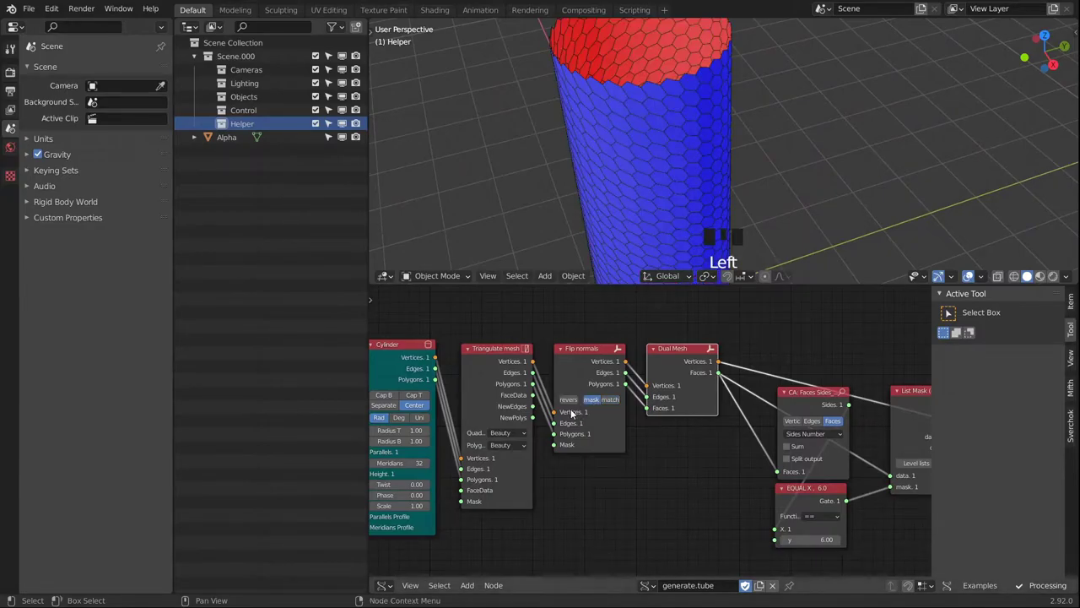
{"action": "left_click", "coordinate": [568, 400]}
{"action": "middle_click_drag", "start_coordinate": [702, 104], "coordinate": [809, 123], "text": "alt"}
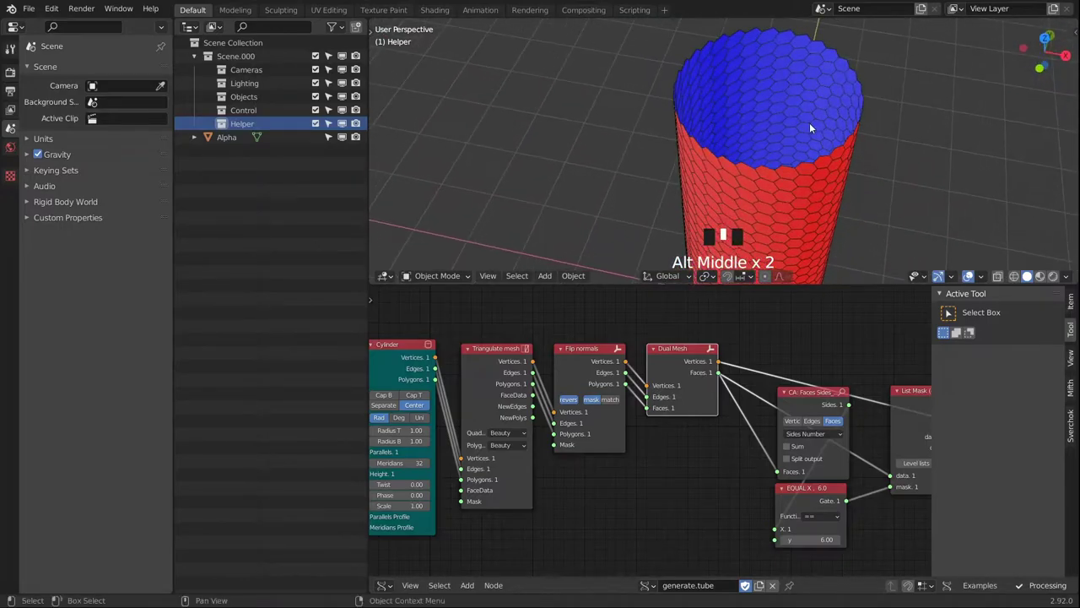
Turn on the Wireframe overlay and reframe the tube and the node tree.
{"action": "left_click", "coordinate": [982, 277]}
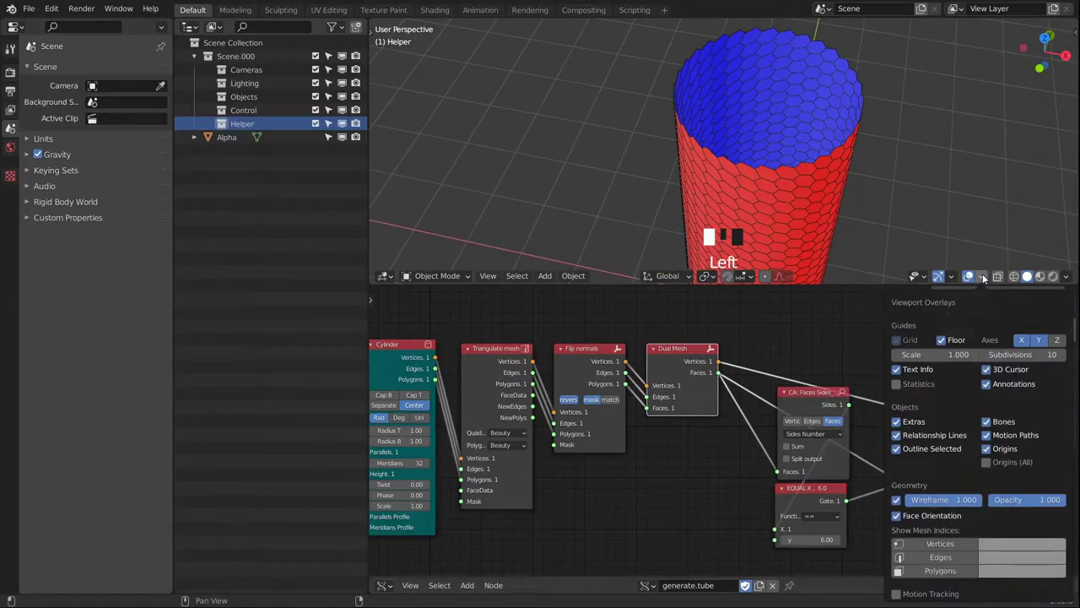
{"action": "left_click", "coordinate": [897, 500]}
{"action": "scroll", "coordinate": [766, 93], "scroll_direction": "down", "scroll_amount": 3}
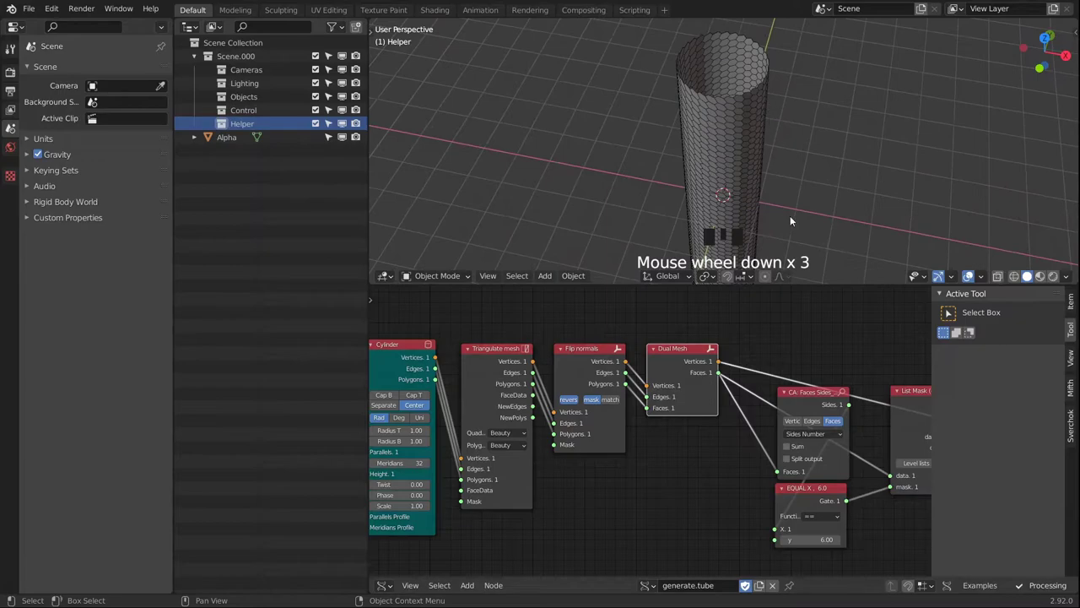
{"action": "middle_click_drag", "start_coordinate": [790, 221], "coordinate": [659, 482], "text": "alt"}
{"action": "left_click", "coordinate": [490, 309]}
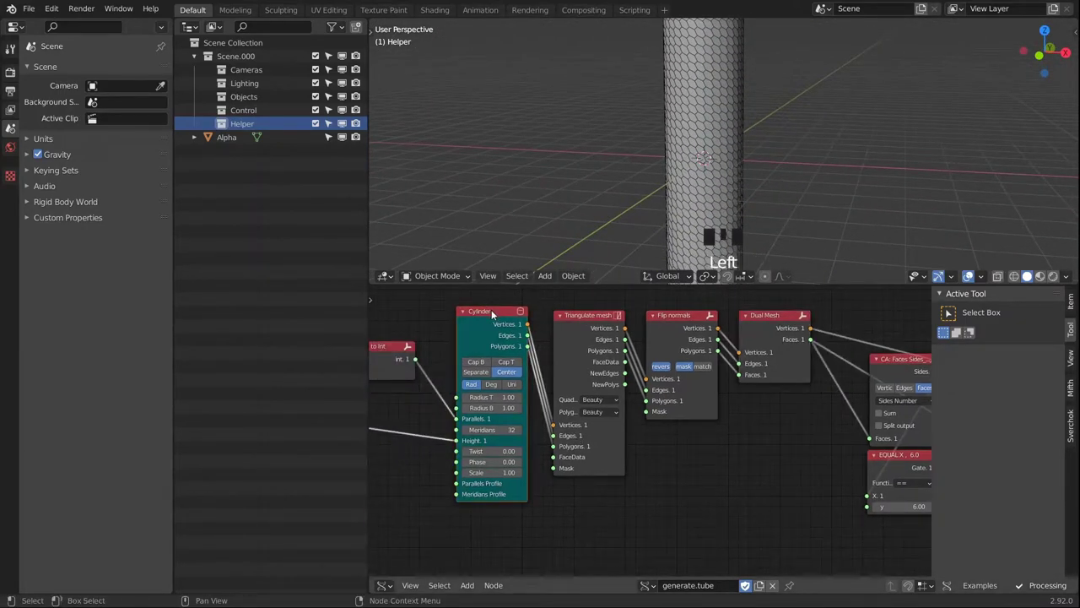
{"action": "left_click_drag", "start_coordinate": [490, 309], "coordinate": [494, 313]}
{"action": "middle_click_drag", "start_coordinate": [727, 411], "coordinate": [472, 426]}
{"action": "middle_click_drag", "start_coordinate": [802, 194], "coordinate": [741, 144], "text": "alt"}
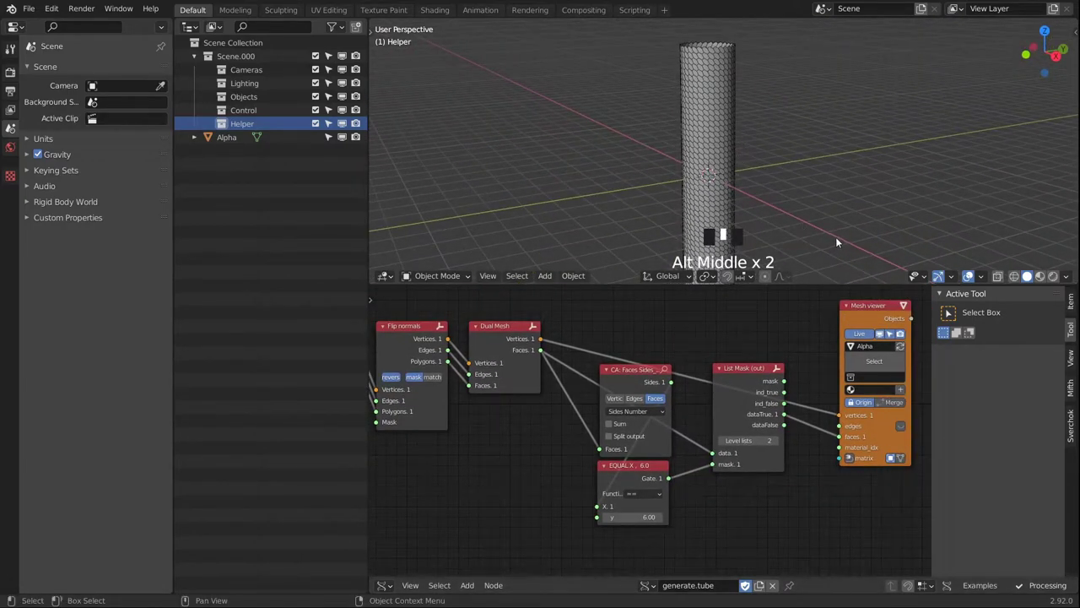
{"action": "middle_click_drag", "start_coordinate": [625, 124], "coordinate": [645, 197], "text": "alt"}
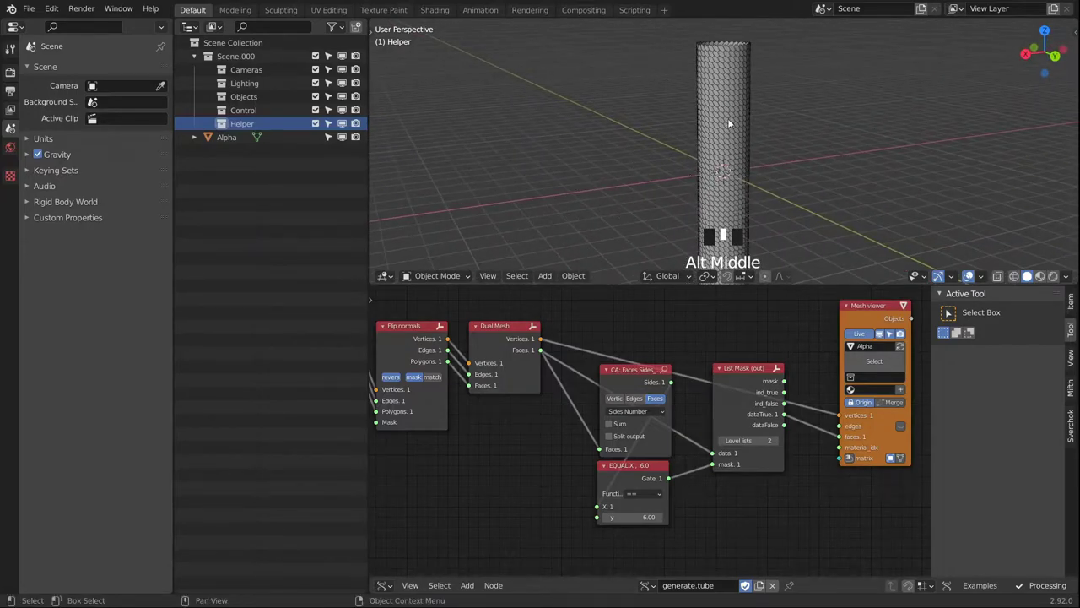
Add a Matrix In node linked to the Mesh viewer's matrix and place it below List Mask.
{"action": "left_click", "coordinate": [851, 459]}
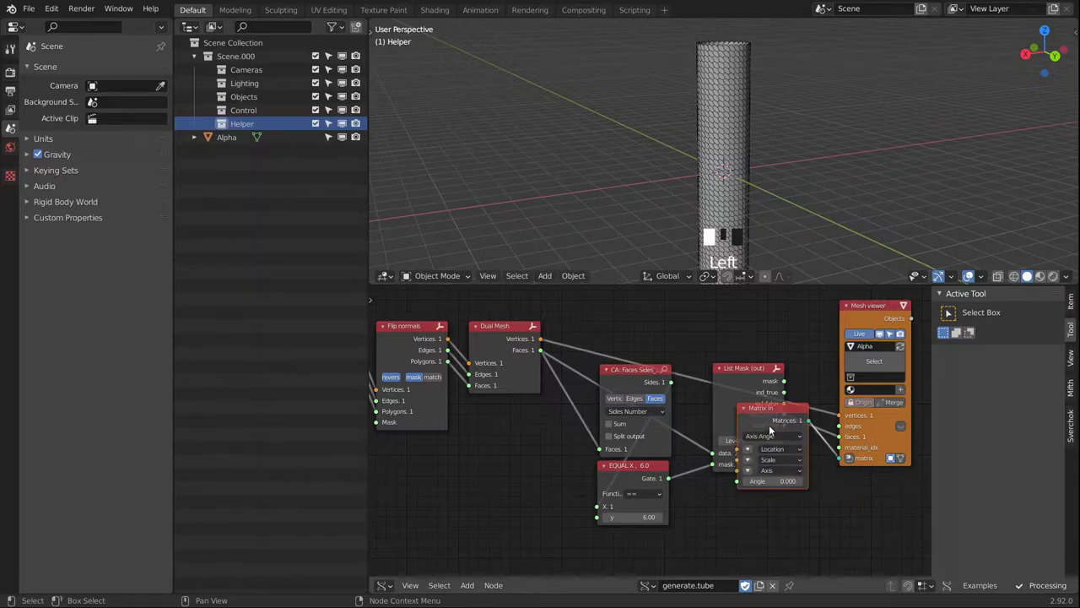
{"action": "left_click_drag", "start_coordinate": [769, 425], "coordinate": [756, 500]}
{"action": "left_click", "coordinate": [796, 525]}
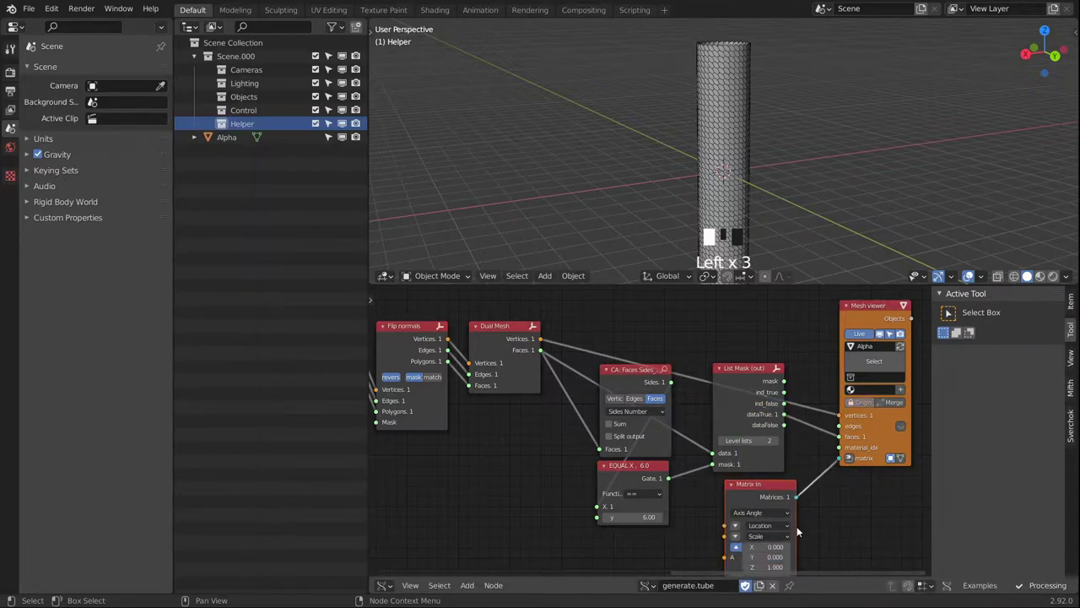
{"action": "middle_click_drag", "start_coordinate": [797, 526], "coordinate": [782, 471]}
{"action": "scroll", "coordinate": [782, 471], "scroll_direction": "up", "scroll_amount": 1}
Set the Matrix In rotation to 90° about axis X 0, Y 1, Z 0, laying the tube horizontal.
{"action": "left_click", "coordinate": [765, 507]}
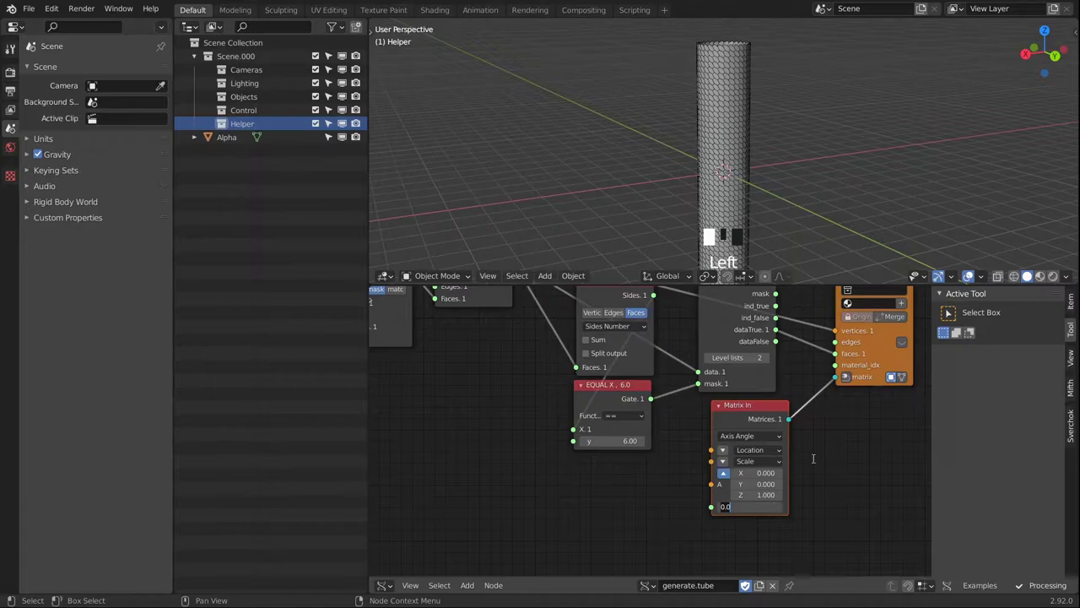
{"action": "type", "text": "90"}
{"action": "key", "text": "Return"}
{"action": "left_click", "coordinate": [763, 495]}
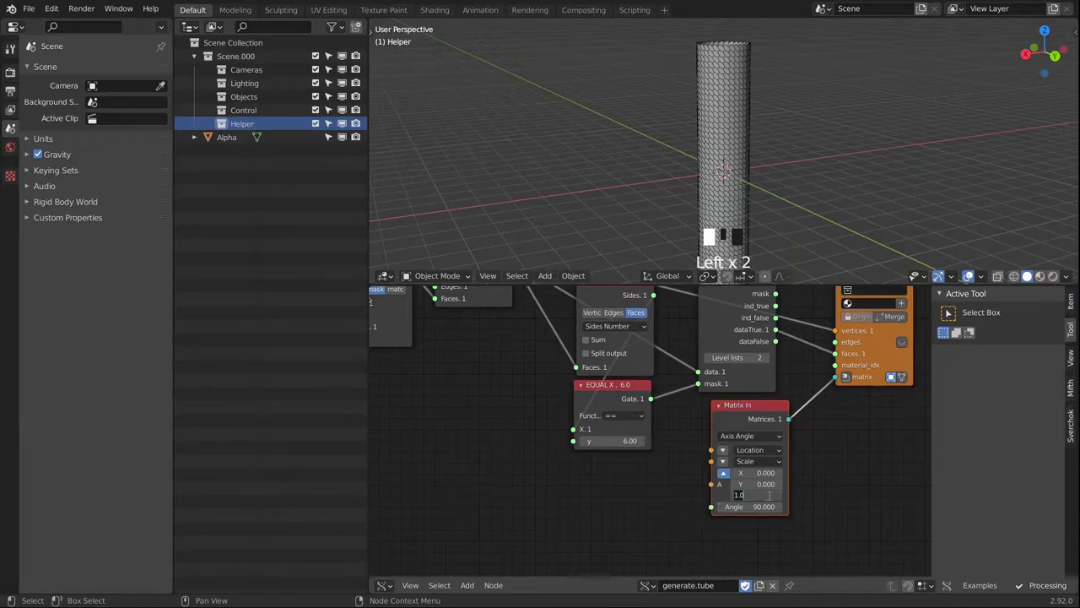
{"action": "type", "text": "0"}
{"action": "key", "text": "Return"}
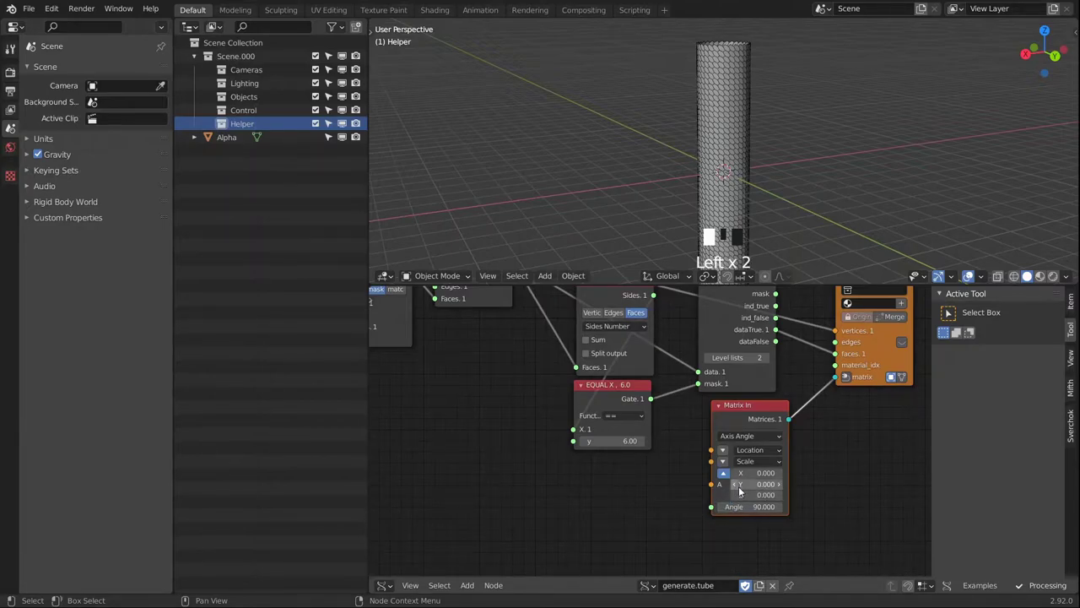
{"action": "left_click", "coordinate": [740, 486]}
{"action": "type", "text": "1"}
{"action": "key", "text": "Return"}
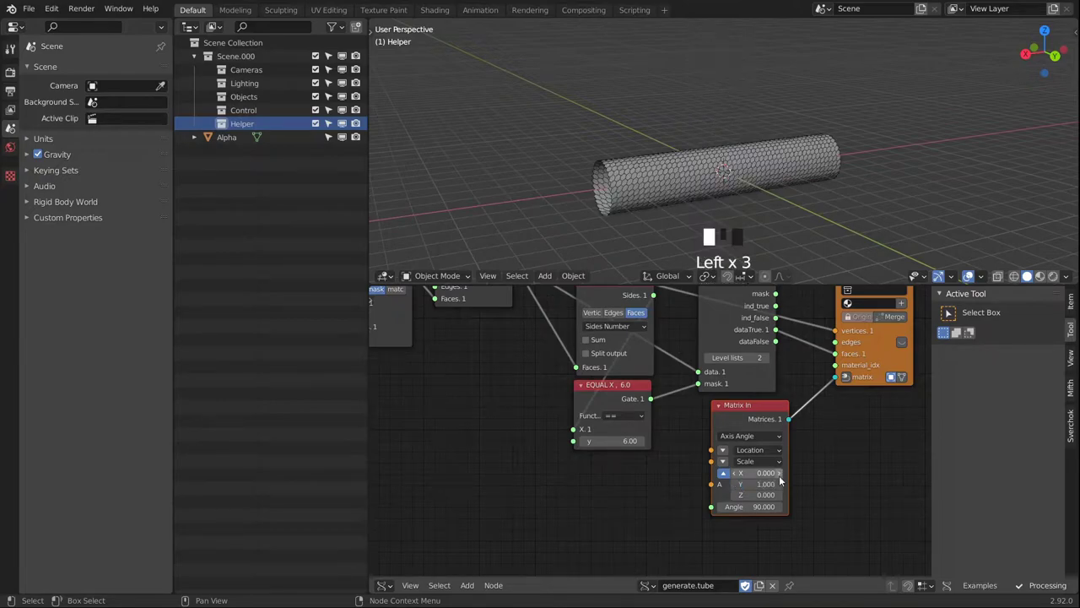
{"action": "middle_click_drag", "start_coordinate": [729, 77], "coordinate": [705, 189], "text": "alt"}
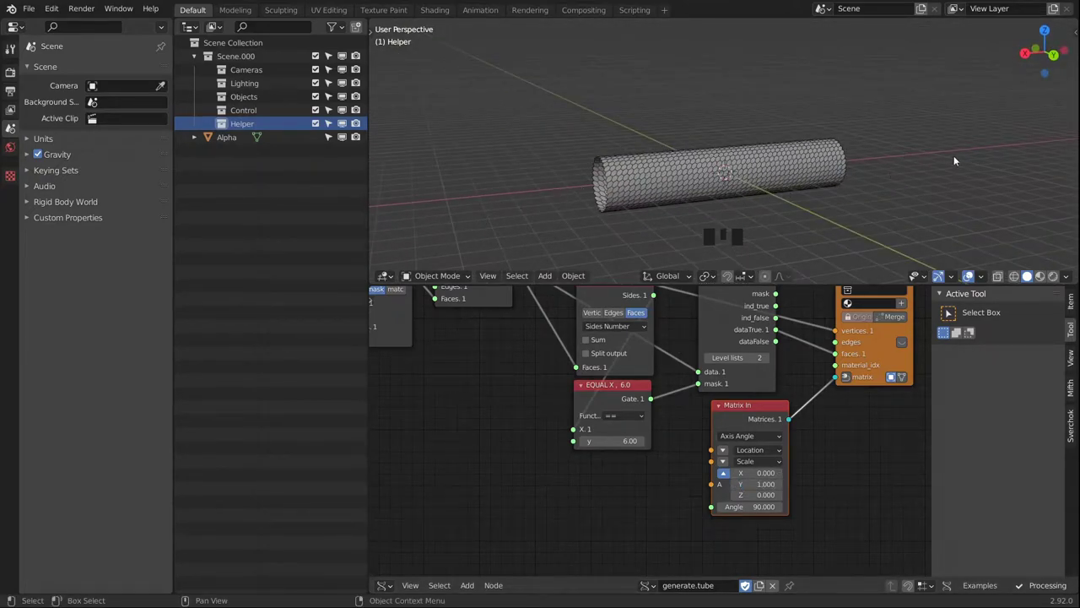
{"action": "scroll", "coordinate": [810, 160], "scroll_direction": "down", "scroll_amount": 2}
{"action": "middle_click_drag", "start_coordinate": [769, 183], "coordinate": [783, 199], "text": "alt"}
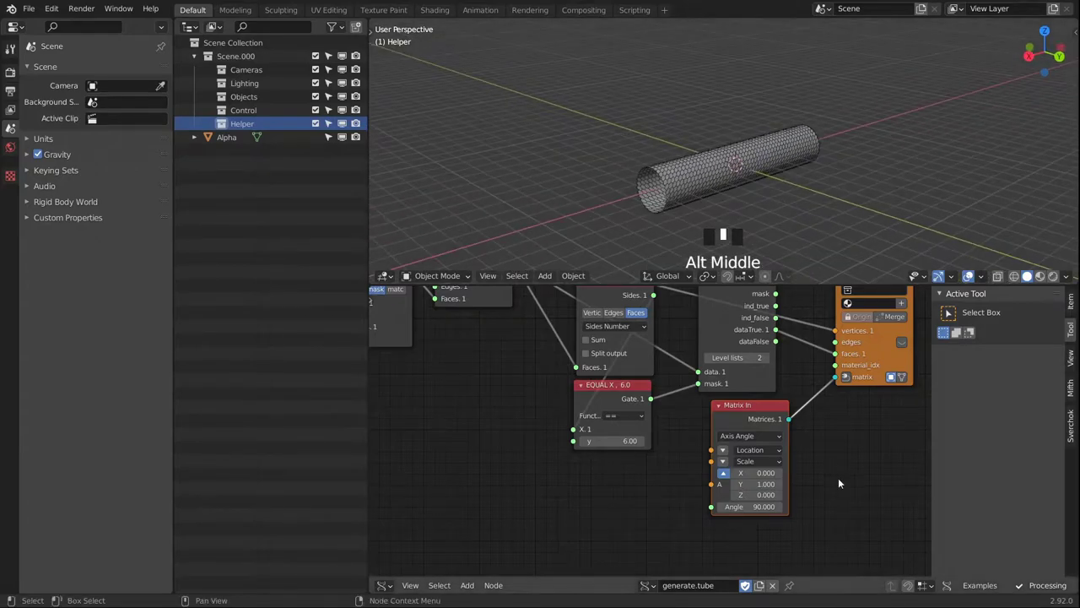
{"action": "middle_click_drag", "start_coordinate": [838, 477], "coordinate": [826, 472]}
{"action": "scroll", "coordinate": [826, 473], "scroll_direction": "down", "scroll_amount": 1}
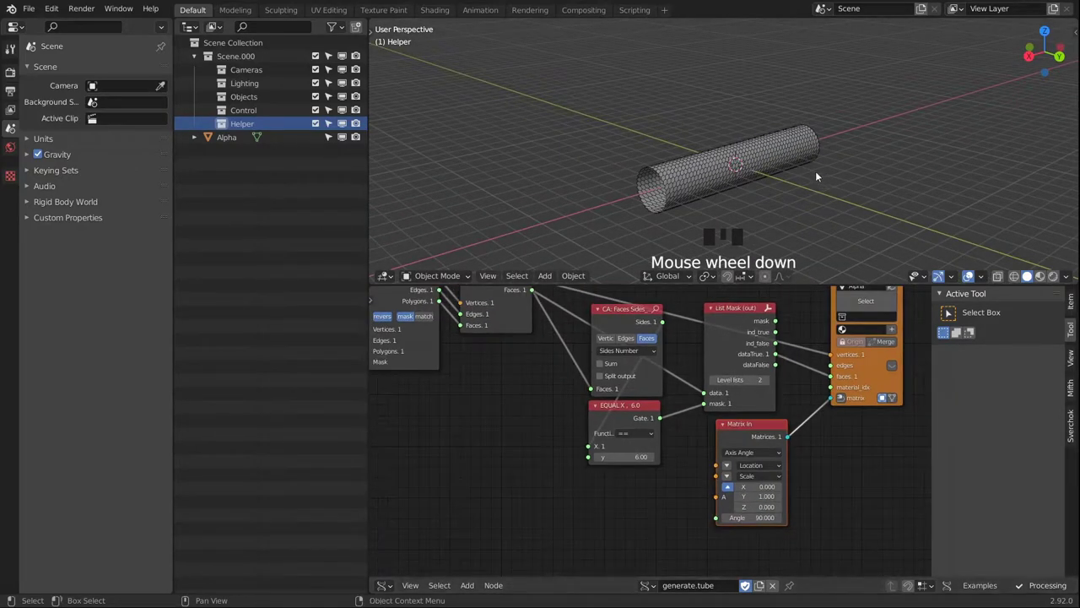
Rename the Mesh viewer's output object to MESH.tube.
{"action": "middle_click_drag", "start_coordinate": [815, 171], "coordinate": [506, 217], "text": "alt"}
{"action": "middle_click_drag", "start_coordinate": [864, 384], "coordinate": [739, 422]}
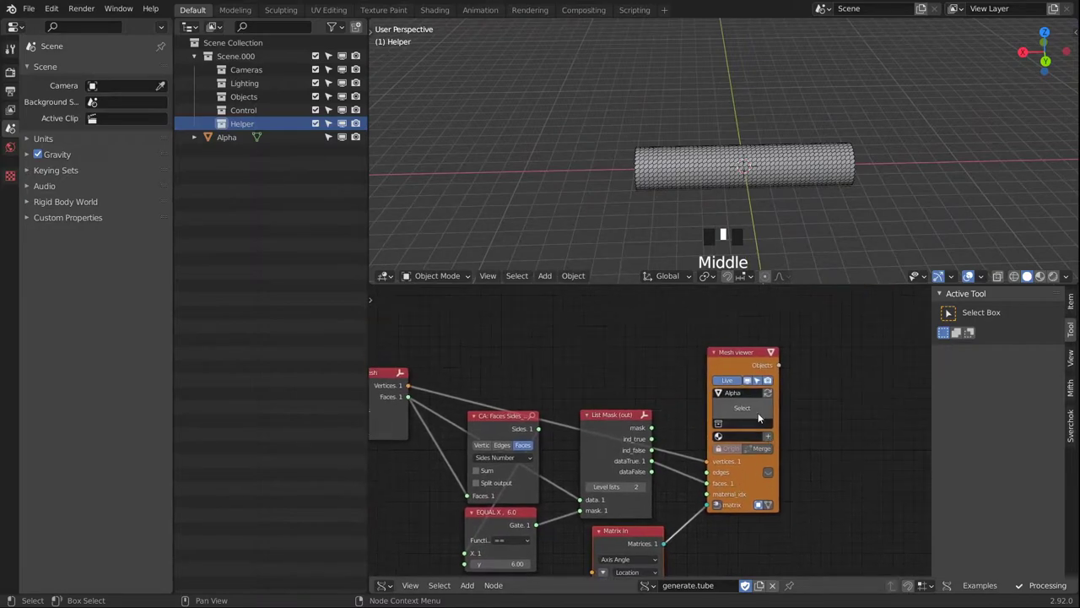
{"action": "scroll", "coordinate": [735, 394], "scroll_direction": "up", "scroll_amount": 5}
{"action": "left_click", "coordinate": [736, 394]}
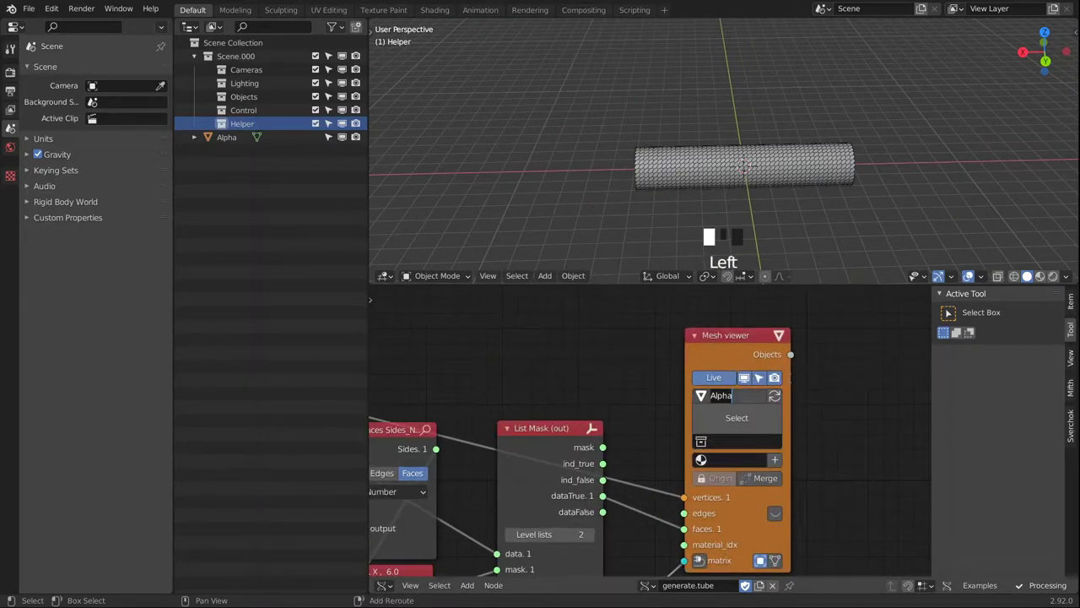
{"action": "type", "text": "MESH.tube"}
{"action": "key", "text": "Return"}
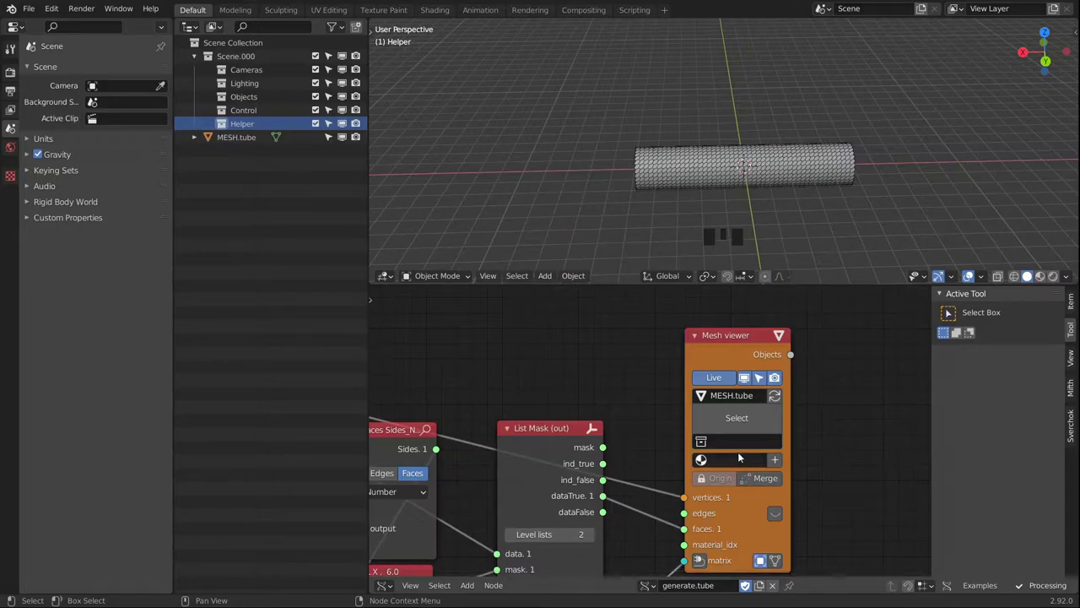
Assign MESH.tube to the Objects collection and expand that collection in the Outliner.
{"action": "double_click", "coordinate": [713, 441]}
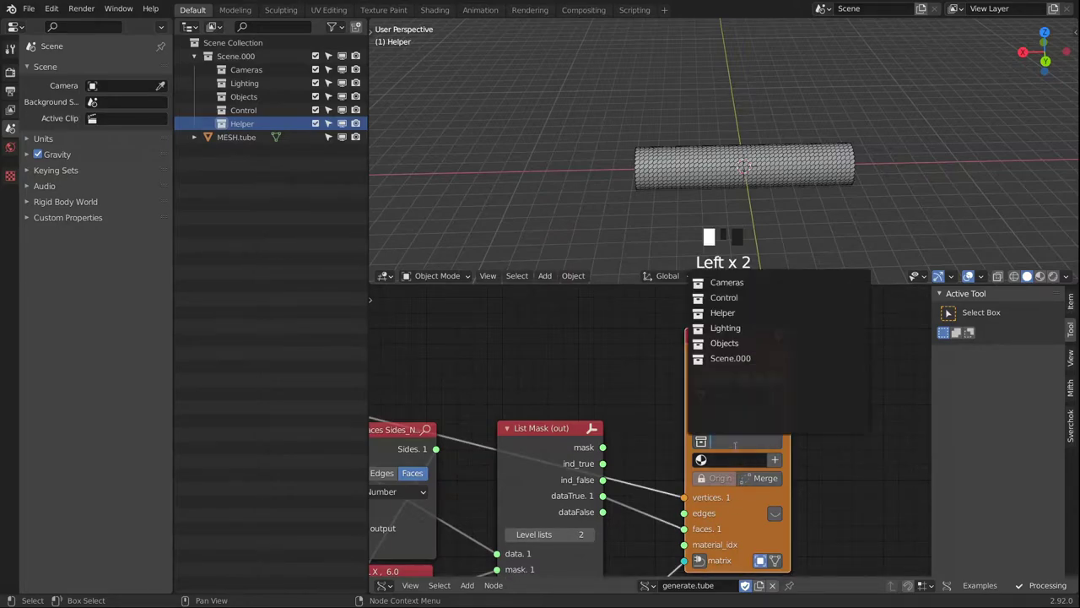
{"action": "left_click", "coordinate": [743, 343]}
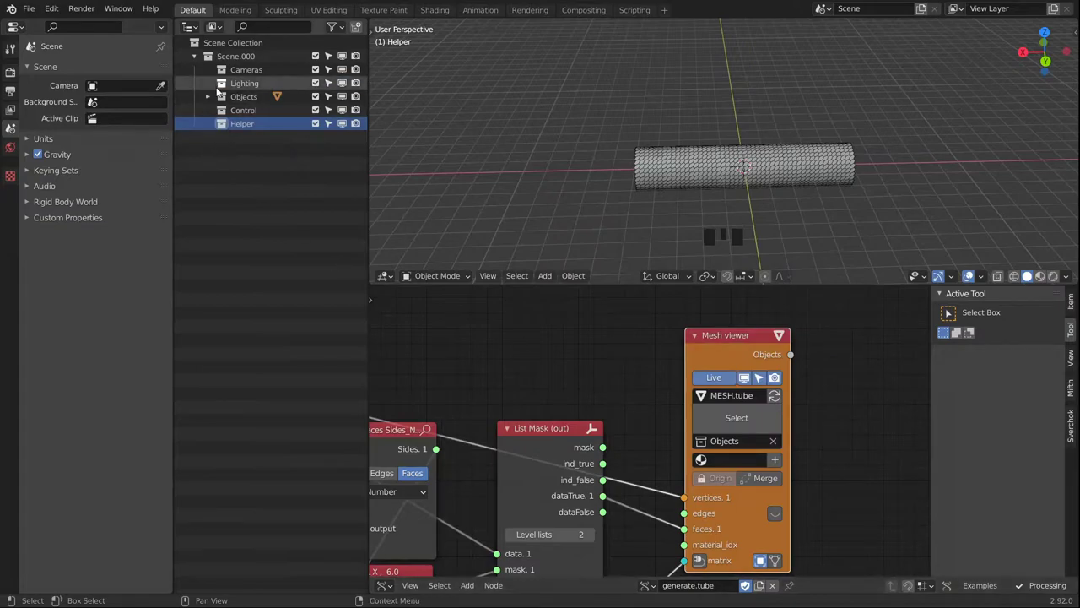
{"action": "left_click", "coordinate": [208, 96]}
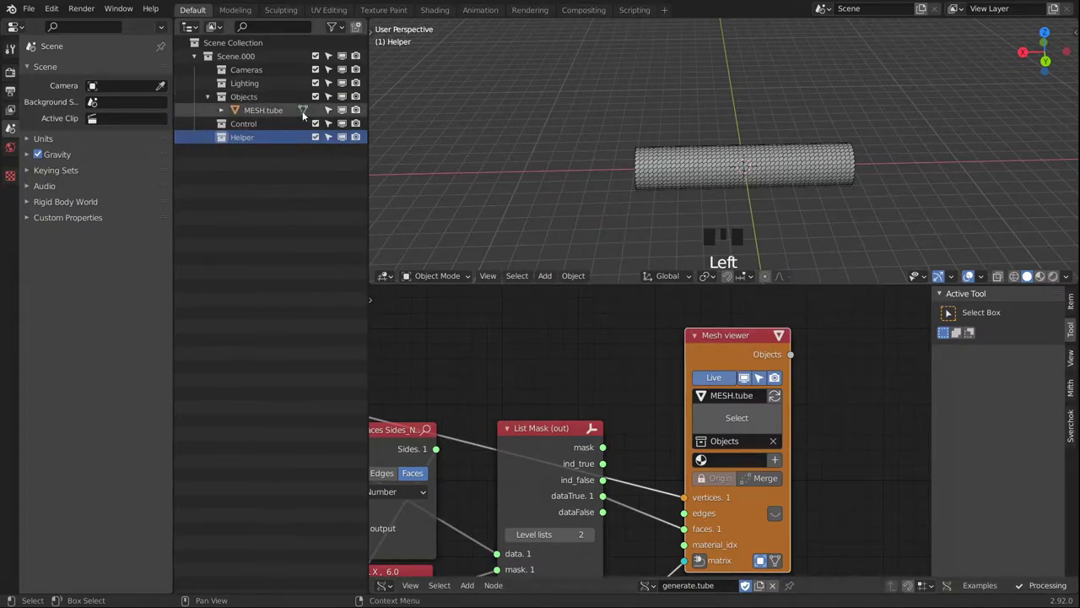
{"action": "middle_click_drag", "start_coordinate": [621, 433], "coordinate": [639, 377]}
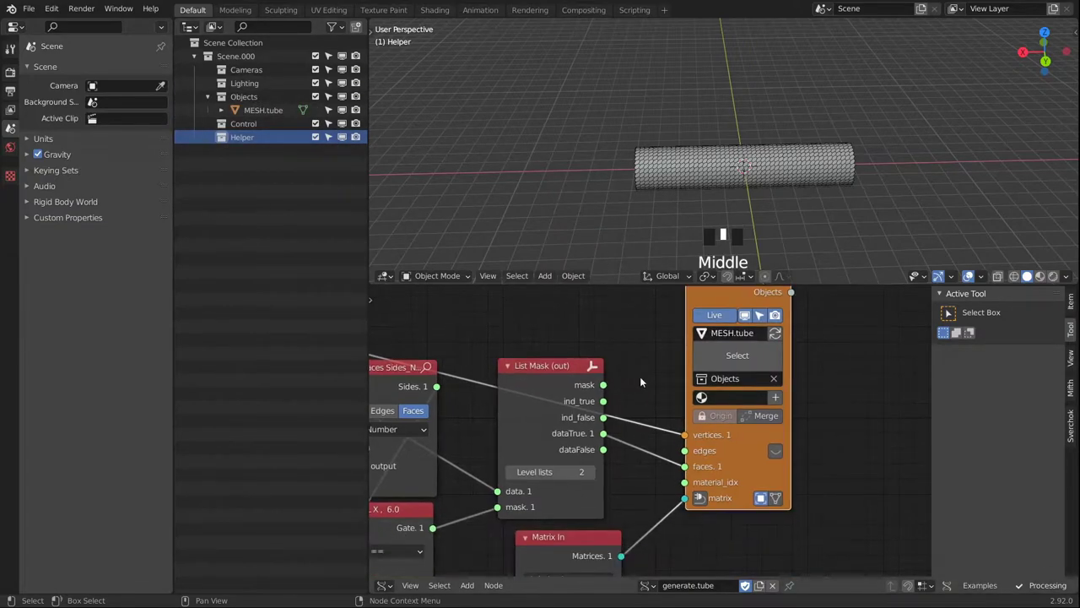
{"action": "scroll", "coordinate": [726, 308], "scroll_direction": "down", "scroll_amount": 2}
{"action": "left_click", "coordinate": [729, 312]}
{"action": "left_click_drag", "start_coordinate": [729, 312], "coordinate": [723, 391]}
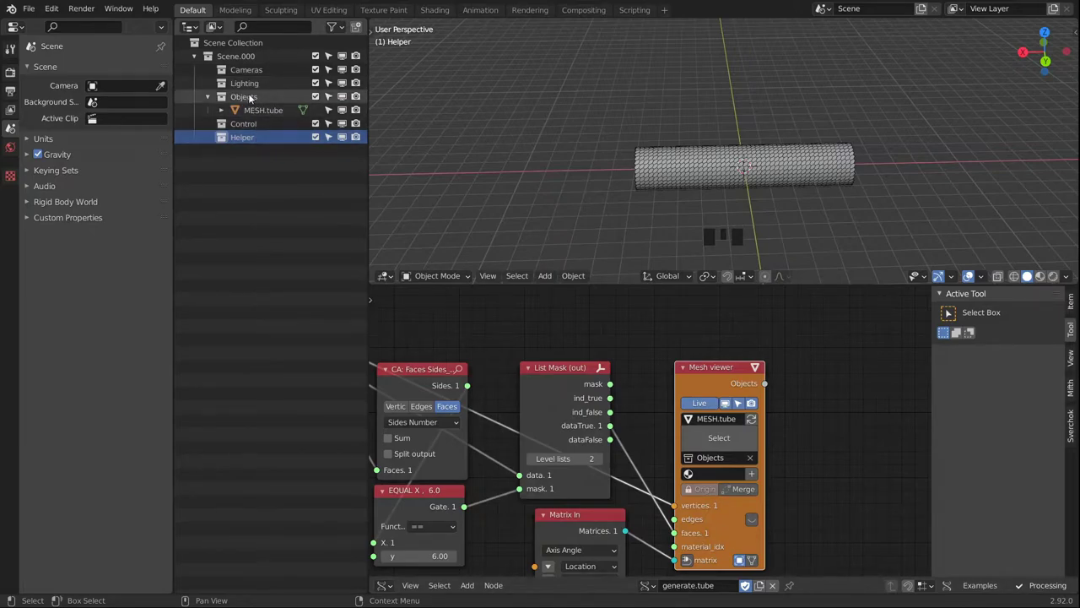
{"action": "middle_click_drag", "start_coordinate": [675, 179], "coordinate": [626, 174], "text": "alt"}
{"action": "scroll", "coordinate": [710, 172], "scroll_direction": "up", "scroll_amount": 1}
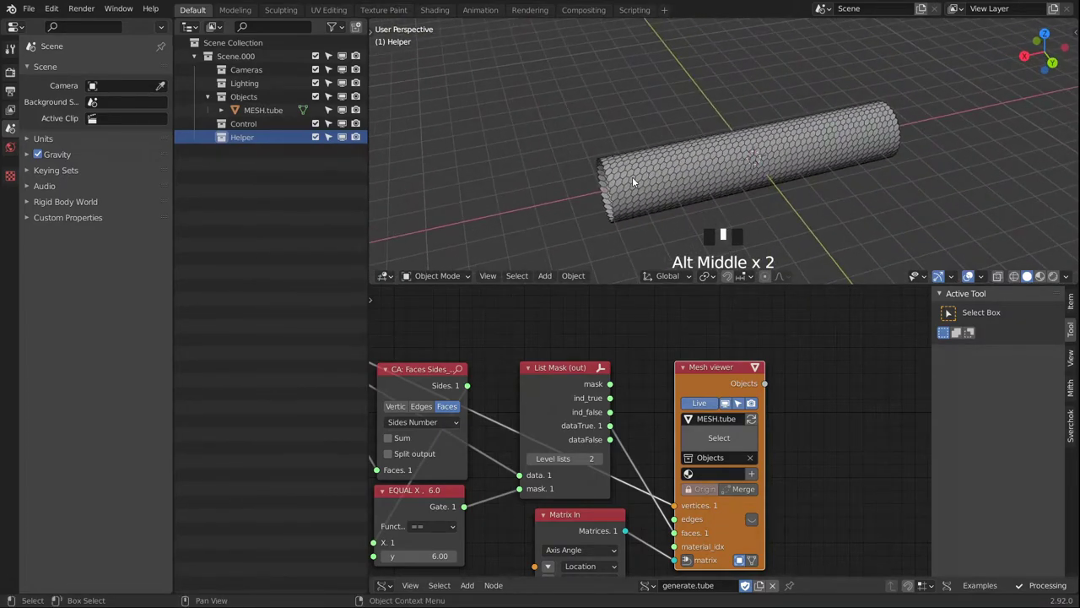
Instance the Objects collection into the scene and select the new instance.
{"action": "left_click", "coordinate": [243, 98]}
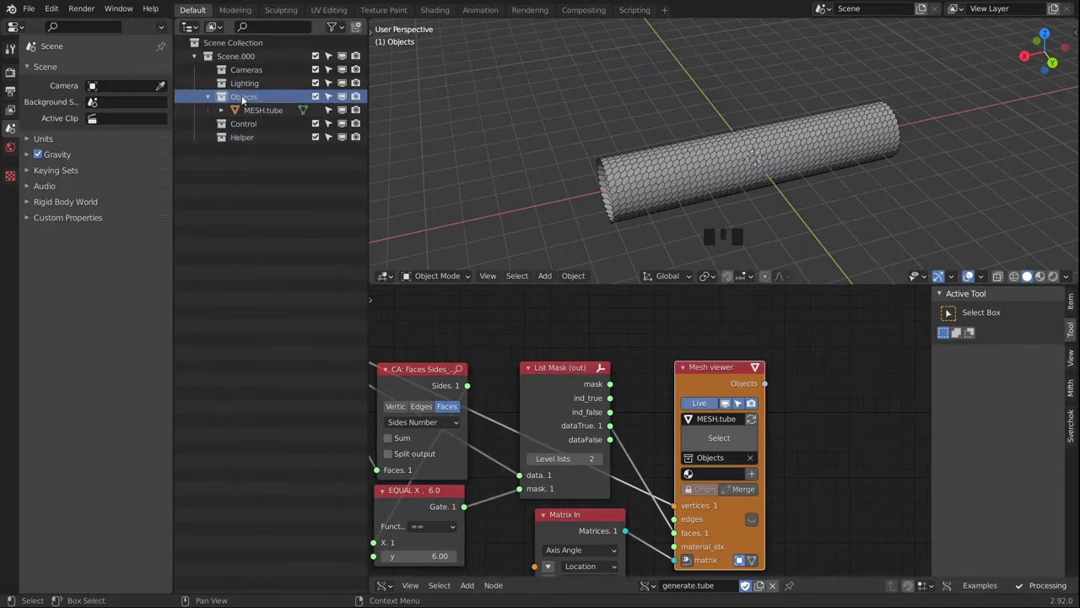
{"action": "right_click", "coordinate": [247, 98]}
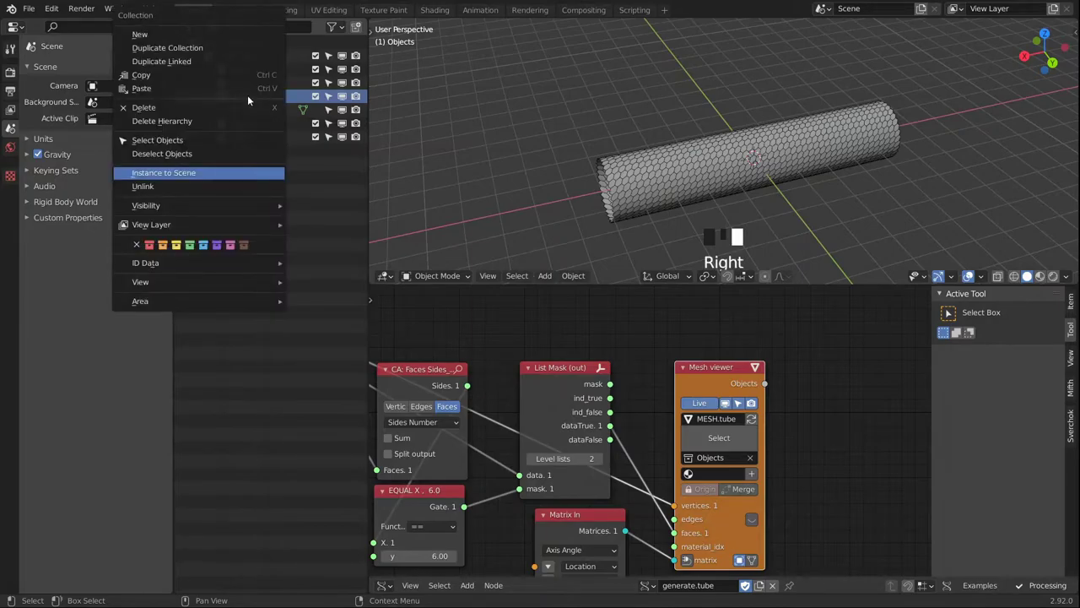
{"action": "left_click", "coordinate": [177, 174]}
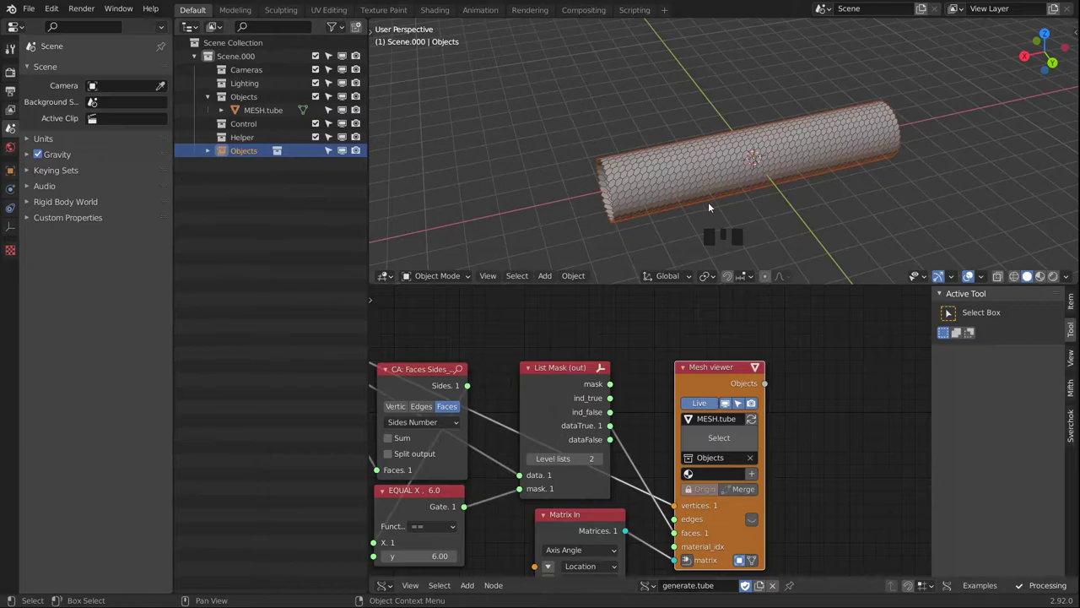
{"action": "middle_click_drag", "start_coordinate": [774, 167], "coordinate": [568, 187]}
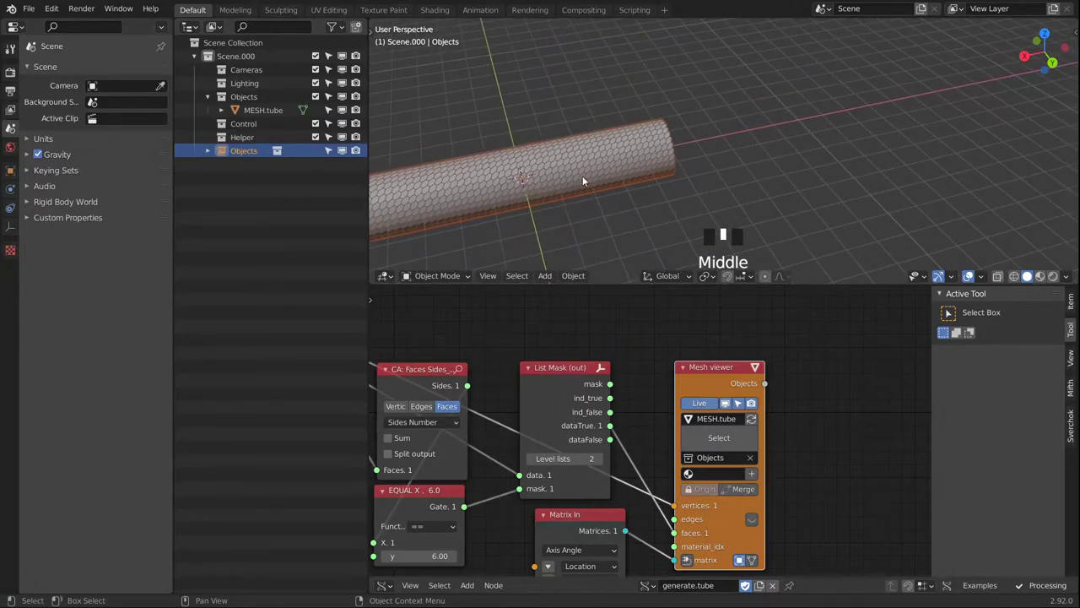
{"action": "left_click", "coordinate": [243, 97]}
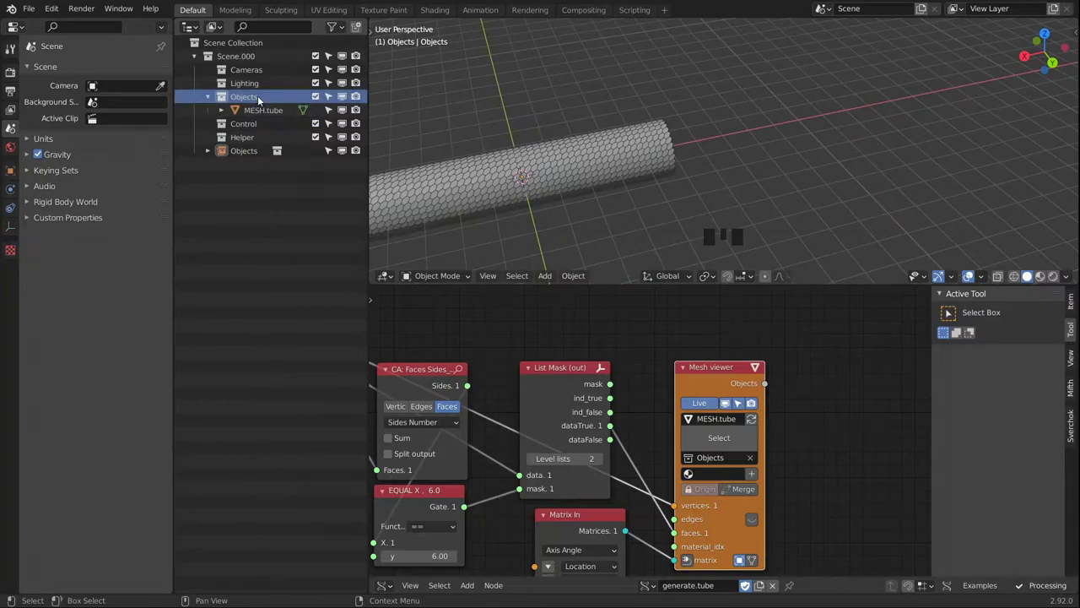
{"action": "left_click", "coordinate": [243, 153]}
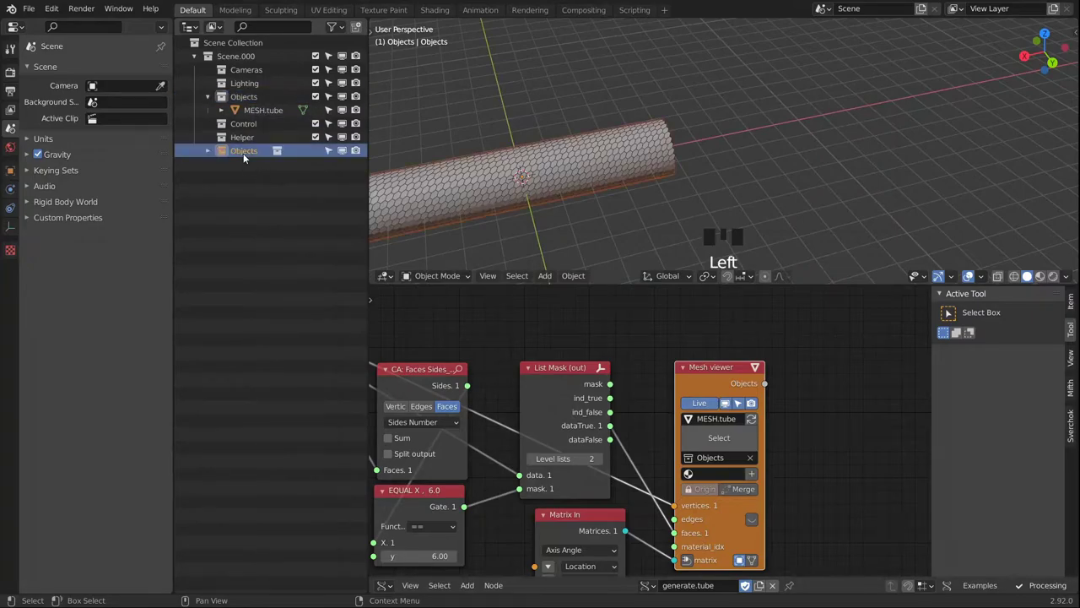
{"action": "middle_click_drag", "start_coordinate": [614, 200], "coordinate": [628, 181]}
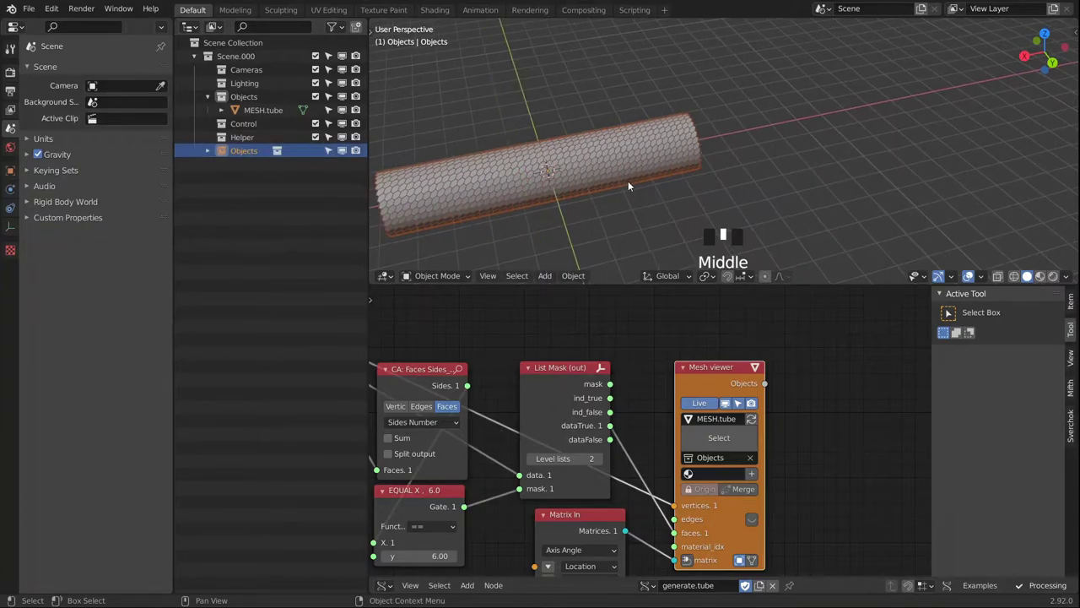
{"action": "scroll", "coordinate": [632, 167], "scroll_direction": "down", "scroll_amount": 2}
Move the instanced tube copy so it sits end to end with the original.
{"action": "key", "text": "g"}
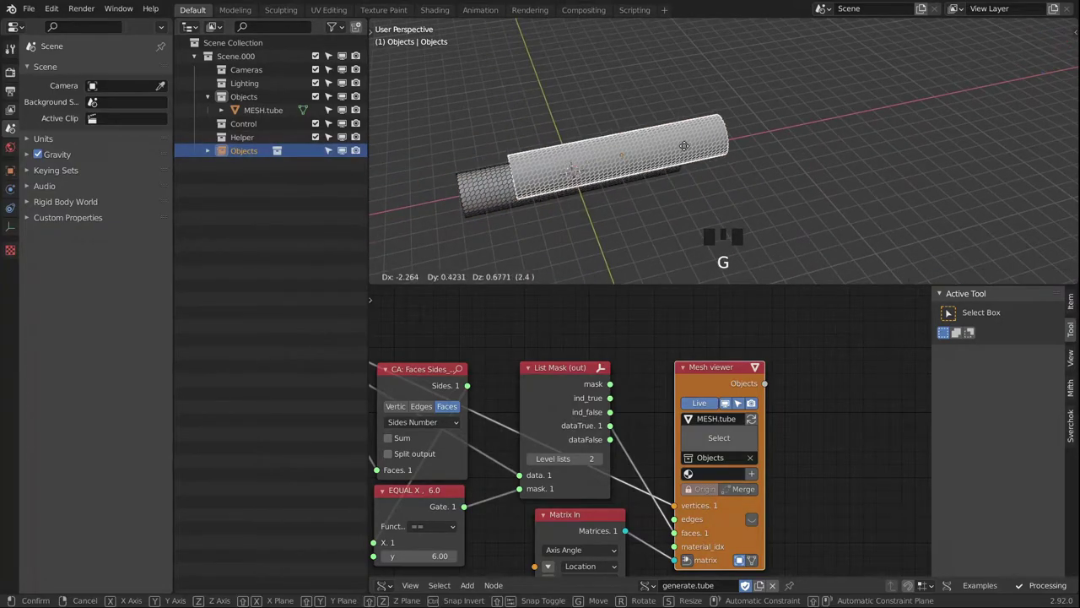
{"action": "left_click", "coordinate": [754, 140]}
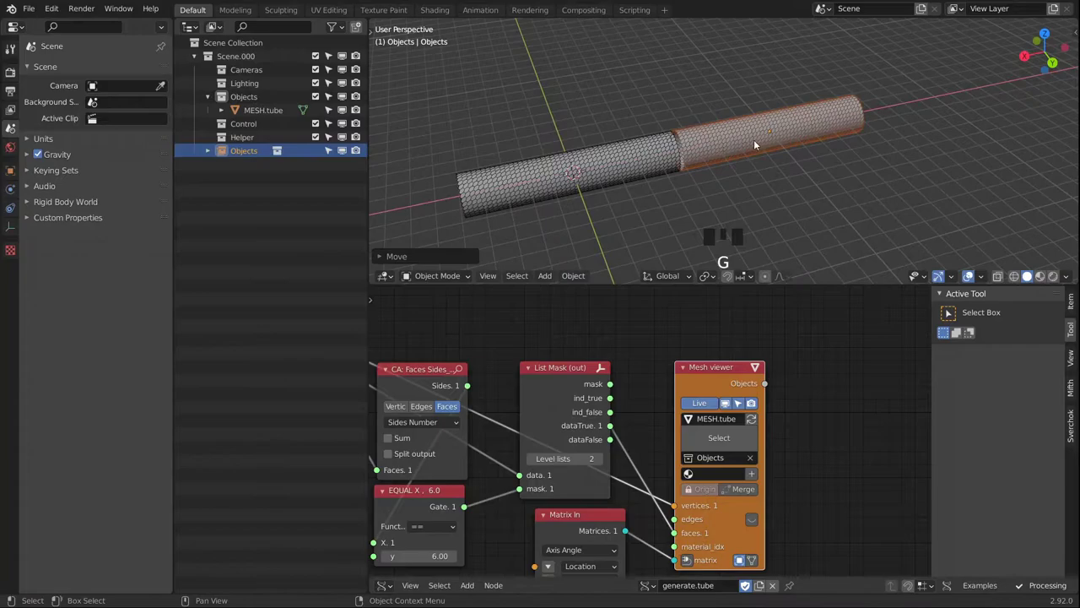
{"action": "middle_click_drag", "start_coordinate": [753, 140], "coordinate": [883, 118]}
Add a second Objects collection instance, Objects.001, and move it 10 units along X.
{"action": "left_click", "coordinate": [236, 96]}
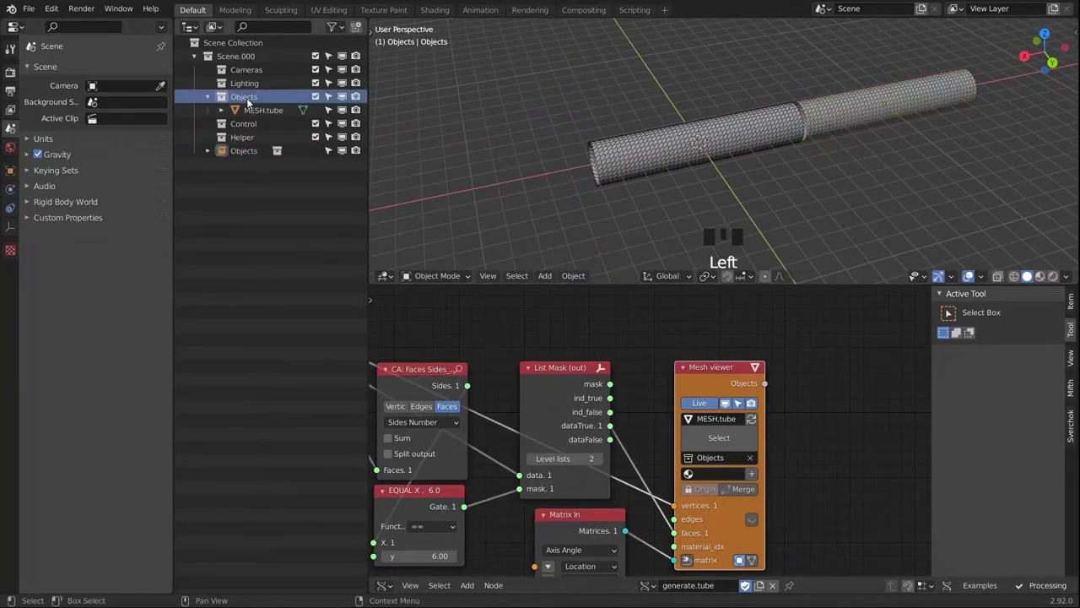
{"action": "right_click", "coordinate": [237, 96]}
{"action": "left_click", "coordinate": [194, 173]}
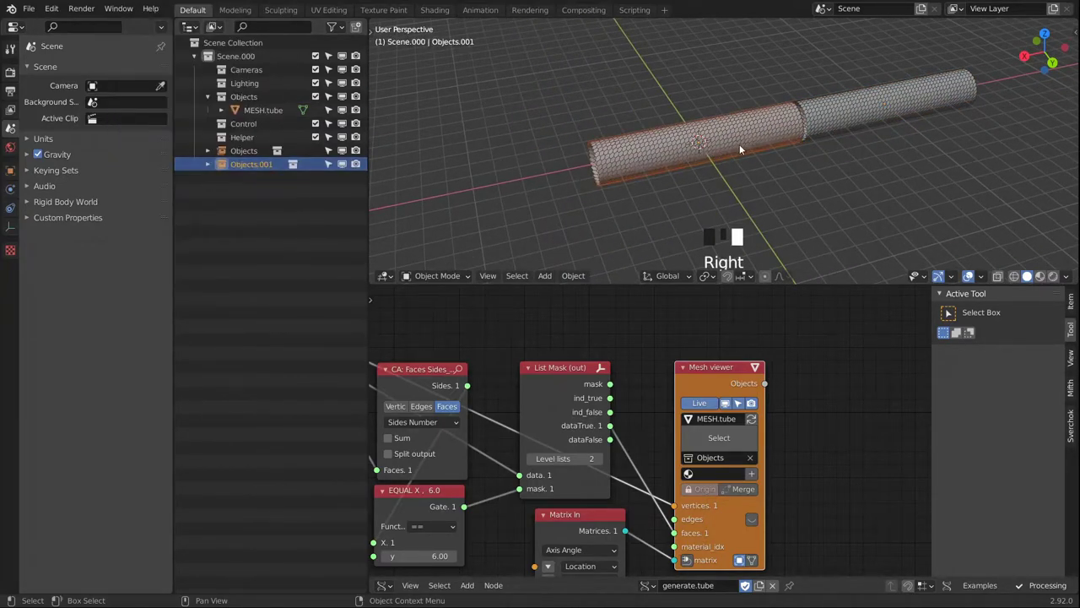
{"action": "key", "text": "g"}
{"action": "key", "text": "x"}
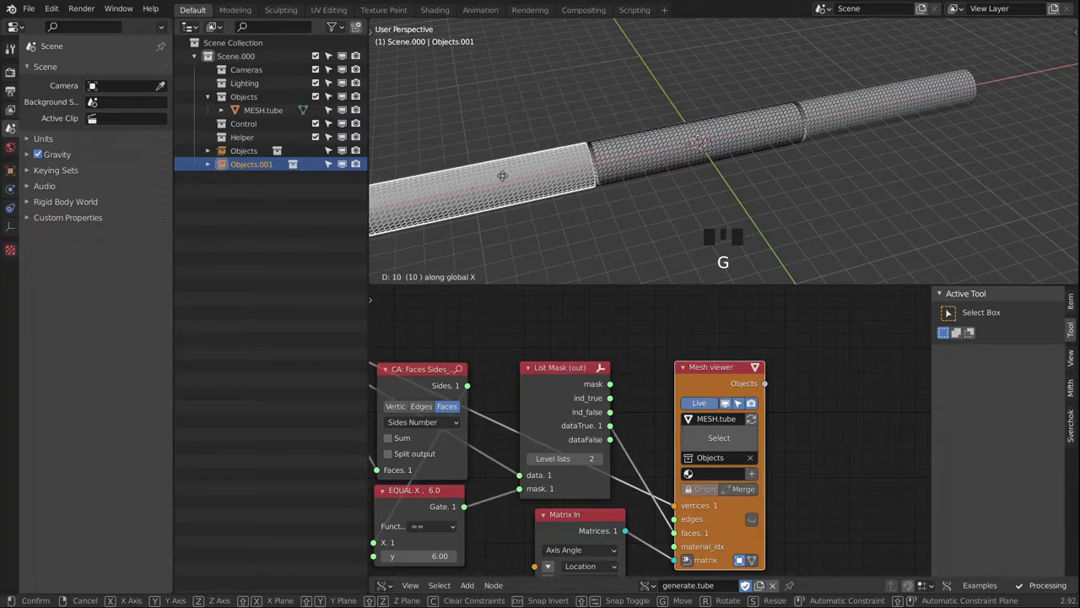
{"action": "left_click", "coordinate": [502, 176]}
{"action": "middle_click_drag", "start_coordinate": [590, 156], "coordinate": [859, 108], "text": "alt"}
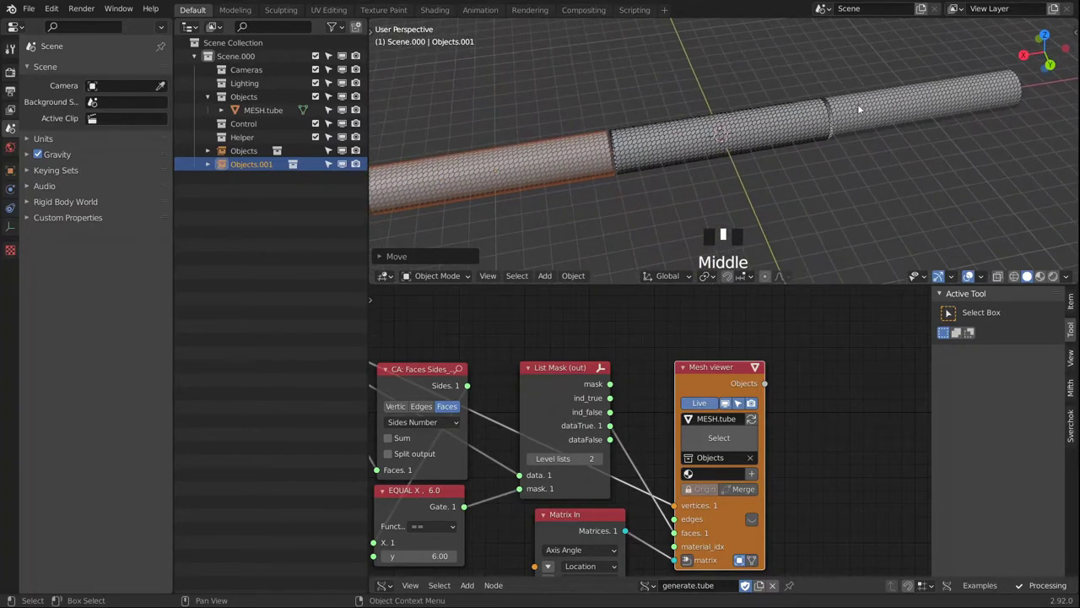
{"action": "scroll", "coordinate": [741, 140], "scroll_direction": "up", "scroll_amount": 2}
{"action": "middle_click_drag", "start_coordinate": [741, 140], "coordinate": [731, 126]}
{"action": "scroll", "coordinate": [648, 144], "scroll_direction": "up", "scroll_amount": 2}
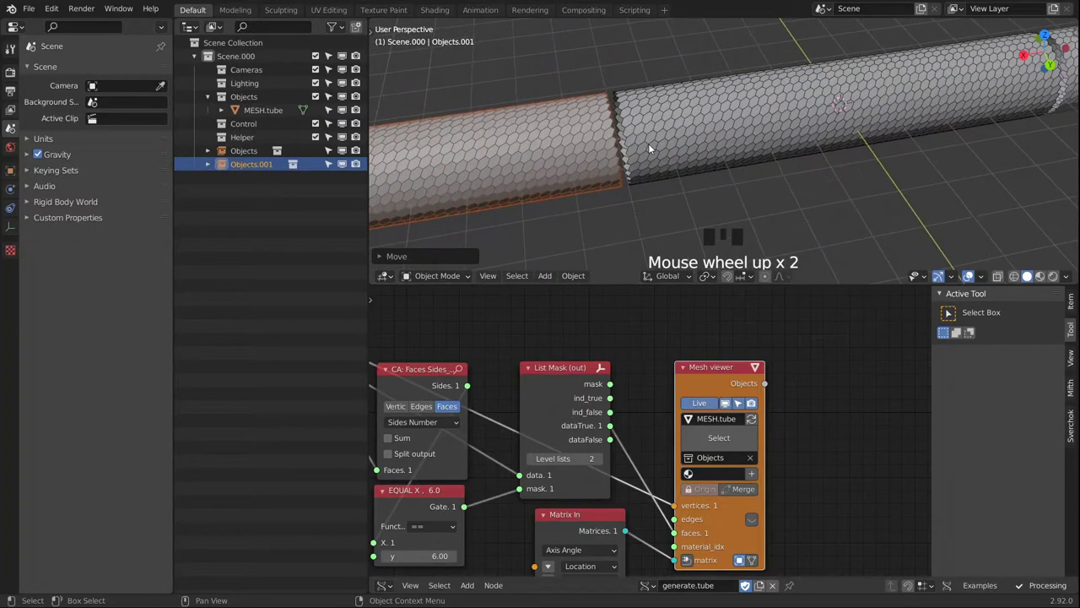
Select the original MESH.tube and centre the 3D view on it.
{"action": "left_click", "coordinate": [791, 107]}
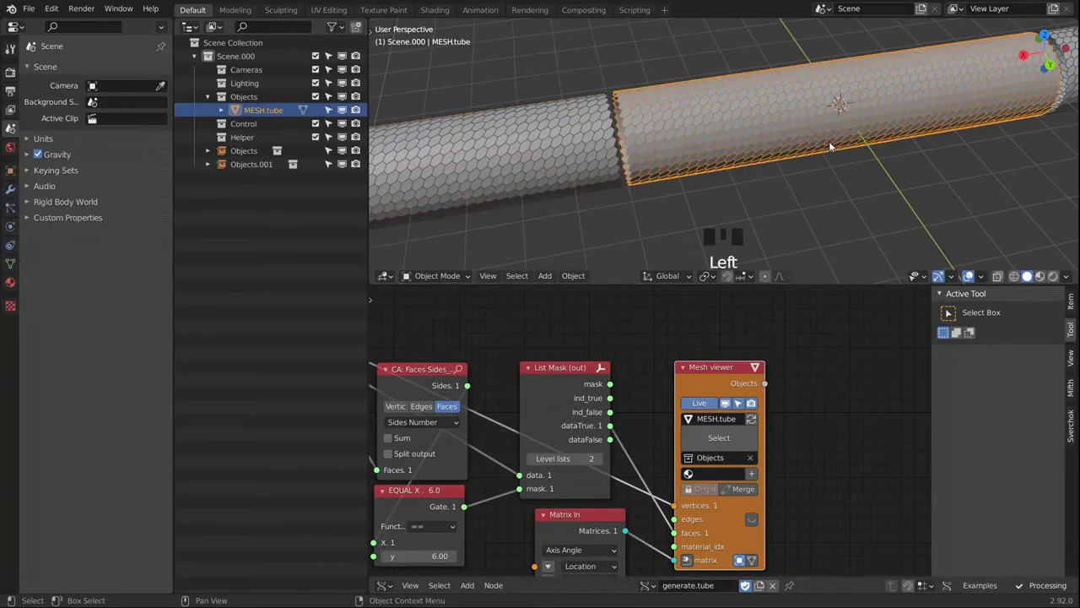
{"action": "middle_click_drag", "start_coordinate": [668, 173], "coordinate": [658, 152]}
{"action": "scroll", "coordinate": [667, 158], "scroll_direction": "up", "scroll_amount": 1}
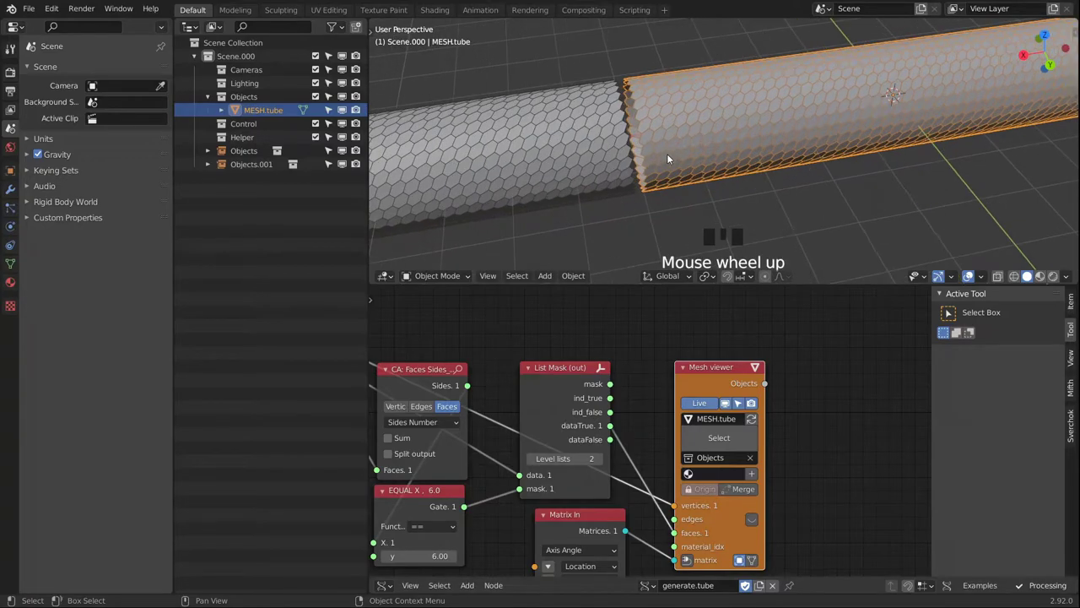
{"action": "middle_click", "coordinate": [685, 125], "text": "alt"}
Pan the node tree to show A Number feeding Multiply, Add and Cylinder, then select MUL X.
{"action": "middle_click_drag", "start_coordinate": [379, 430], "coordinate": [566, 422]}
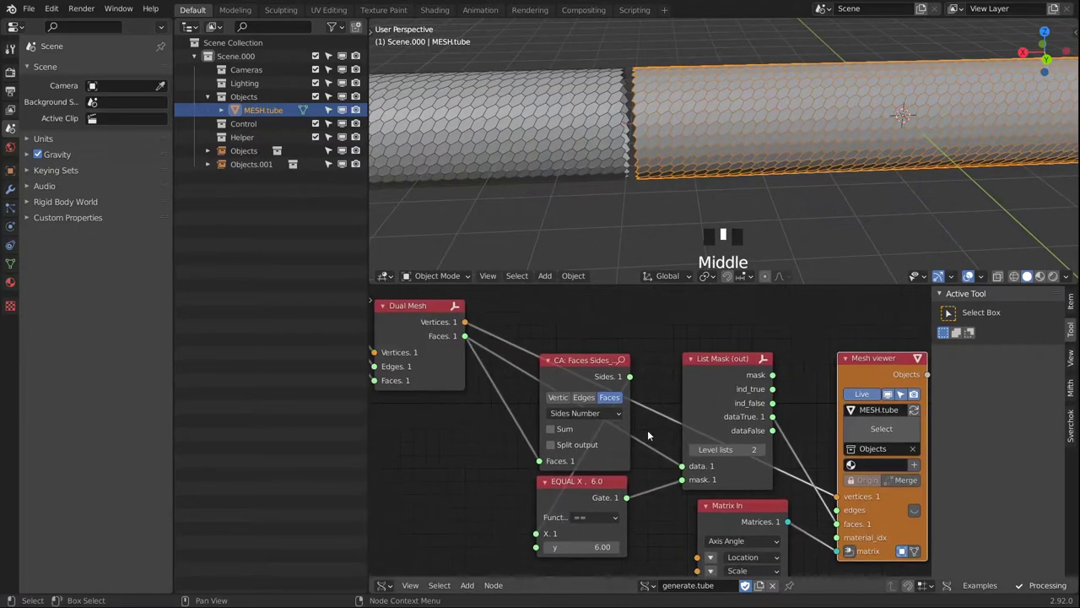
{"action": "middle_click_drag", "start_coordinate": [473, 424], "coordinate": [734, 418]}
{"action": "middle_click_drag", "start_coordinate": [515, 476], "coordinate": [654, 462]}
{"action": "middle_click_drag", "start_coordinate": [439, 437], "coordinate": [653, 423]}
{"action": "scroll", "coordinate": [588, 426], "scroll_direction": "down", "scroll_amount": 2}
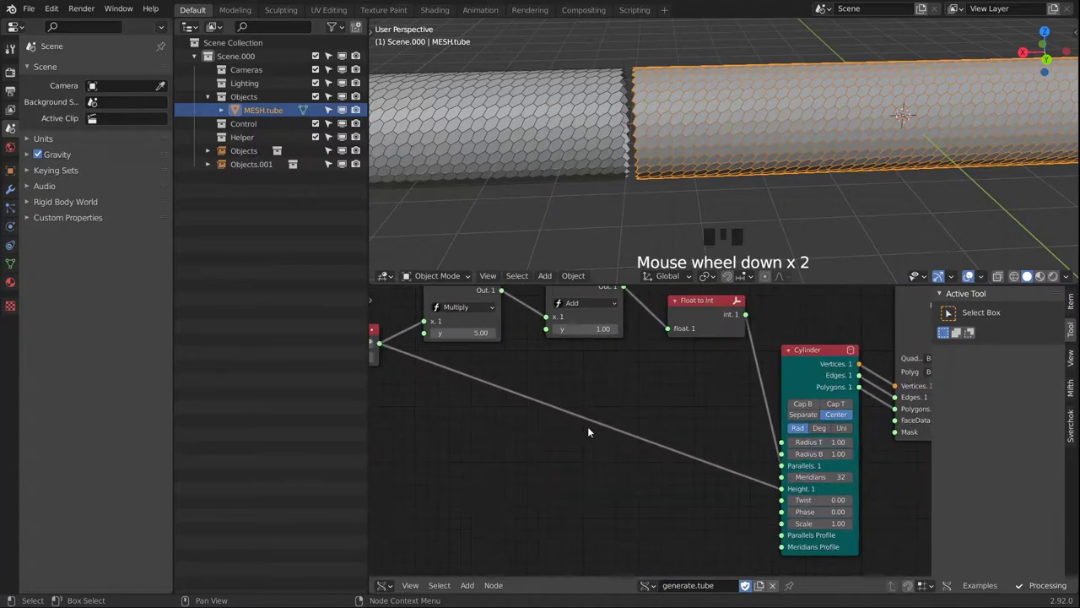
{"action": "middle_click_drag", "start_coordinate": [587, 426], "coordinate": [674, 442]}
{"action": "middle_click_drag", "start_coordinate": [805, 500], "coordinate": [710, 462]}
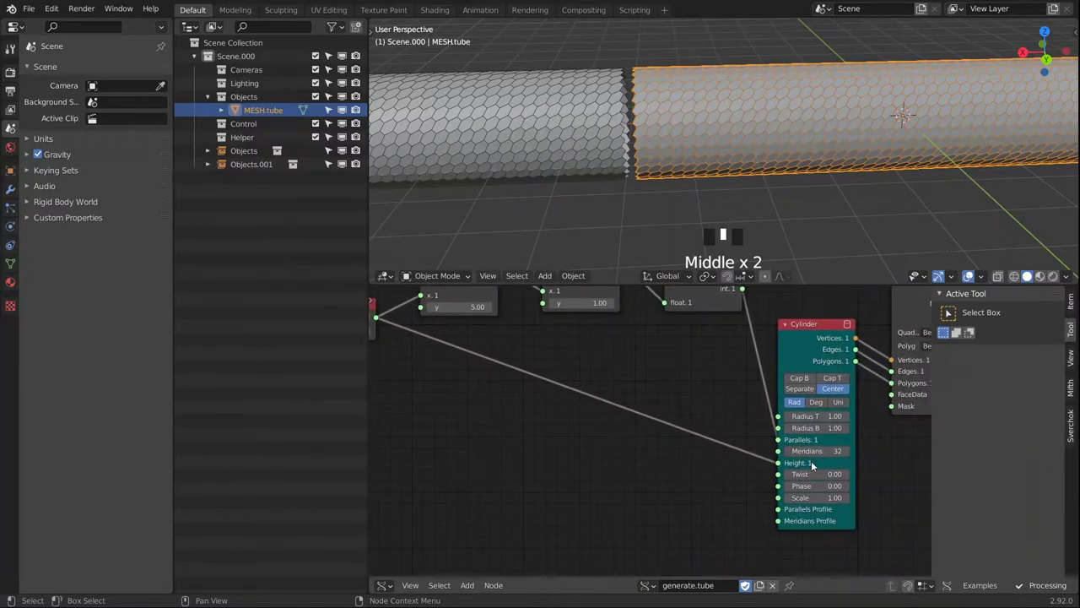
{"action": "middle_click_drag", "start_coordinate": [401, 377], "coordinate": [590, 376]}
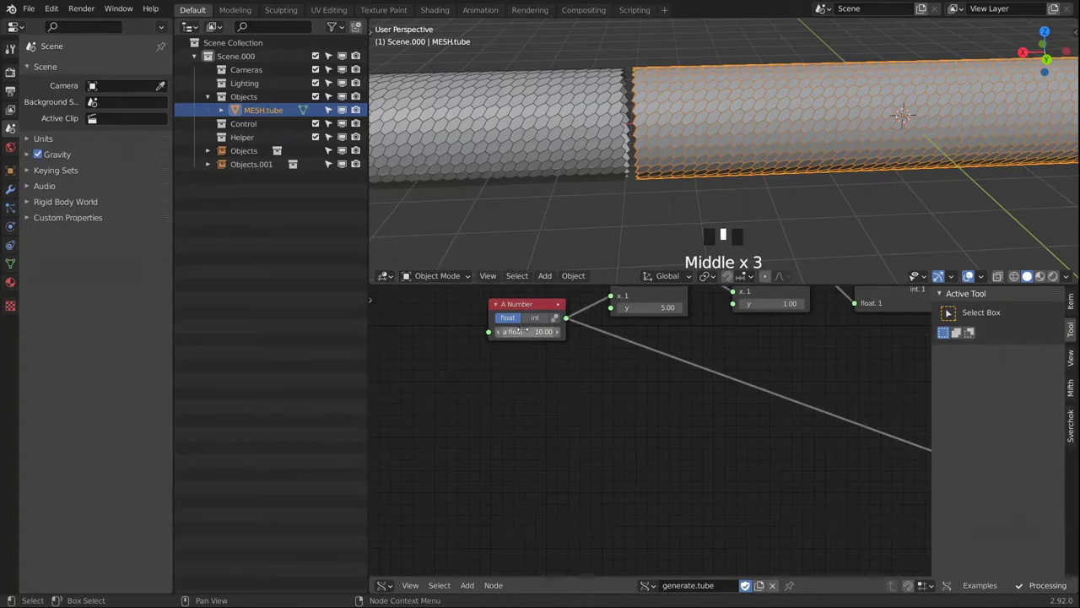
{"action": "mouse_move", "coordinate": [660, 123]}
{"action": "middle_mouse_down"}
{"action": "mouse_move", "coordinate": [637, 142]}
{"action": "mouse_move", "coordinate": [643, 123]}
{"action": "mouse_move", "coordinate": [675, 135]}
{"action": "middle_mouse_up"}
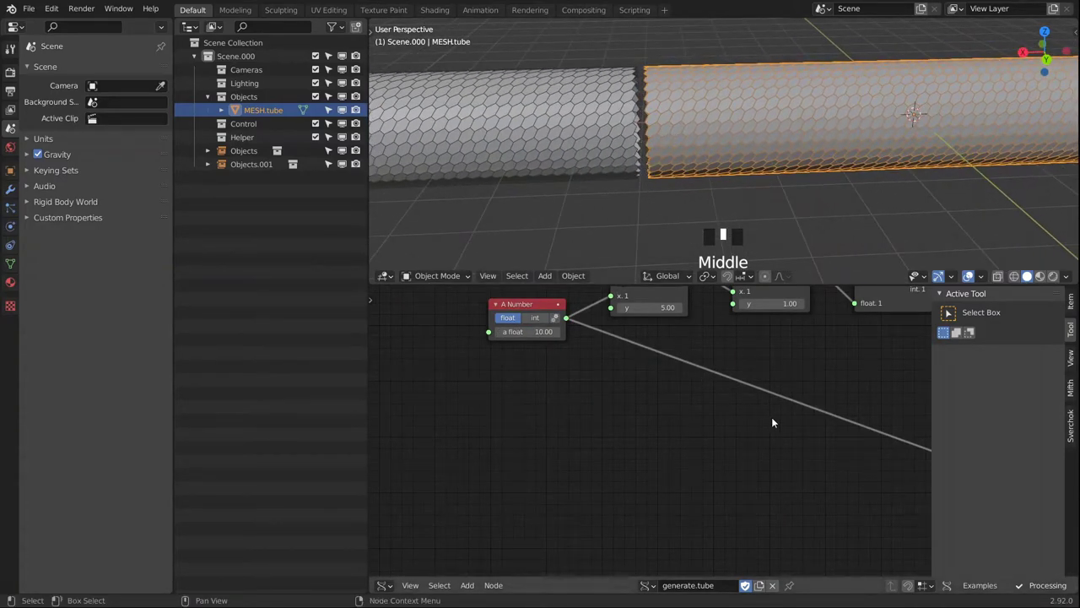
{"action": "middle_click_drag", "start_coordinate": [839, 461], "coordinate": [632, 422]}
{"action": "middle_click_drag", "start_coordinate": [372, 293], "coordinate": [470, 373]}
{"action": "left_click", "coordinate": [579, 319]}
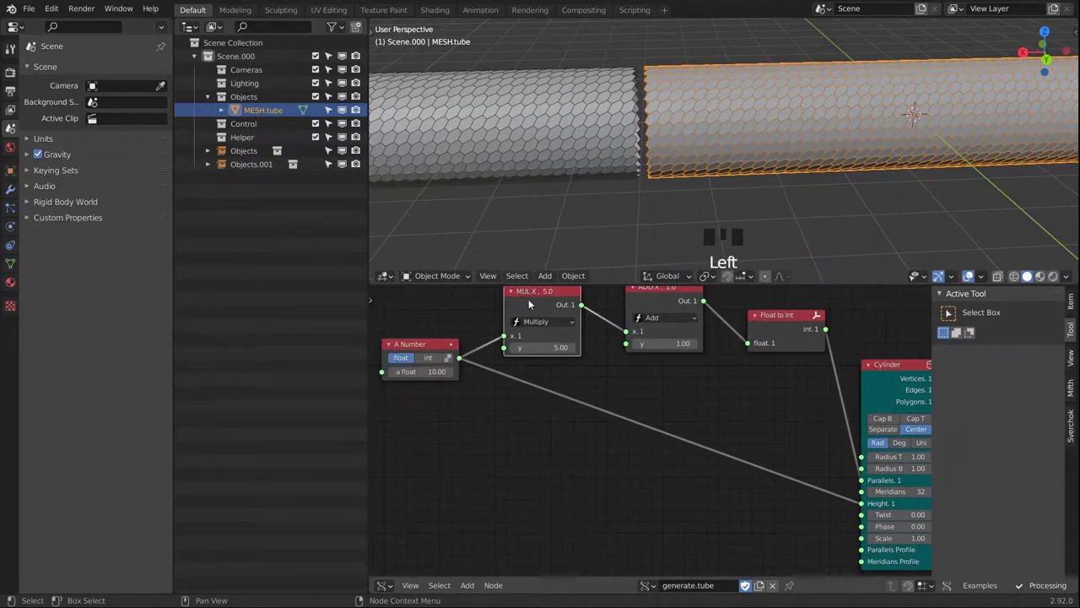
Duplicate the Multiply node onto the A Number–Cylinder Height link with multiplier about 1.
{"action": "key", "text": "shift+d"}
{"action": "left_click", "coordinate": [728, 503]}
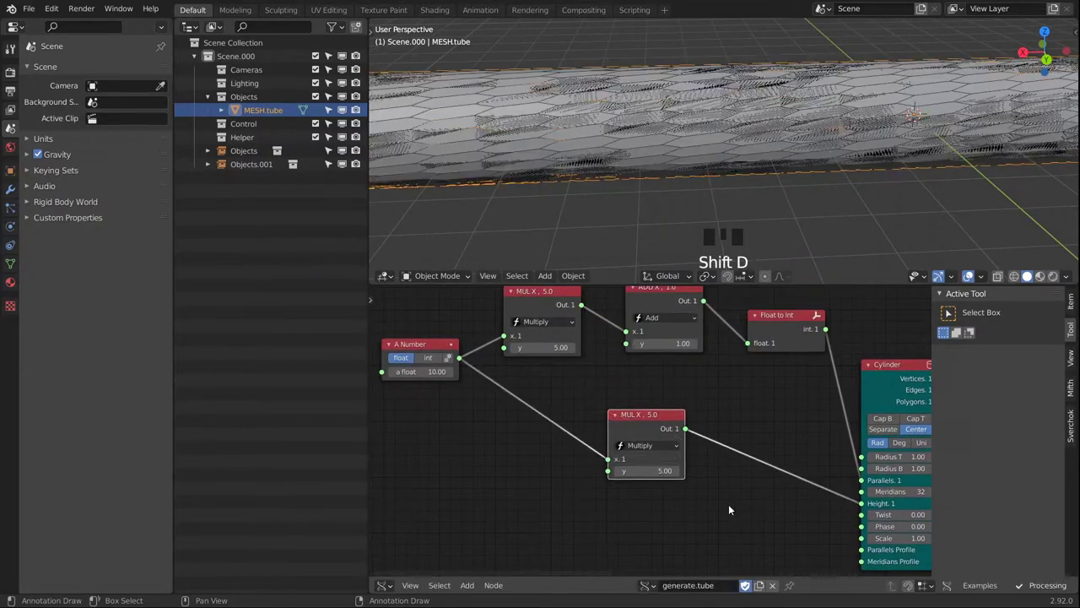
{"action": "left_click", "coordinate": [645, 470]}
{"action": "type", "text": "1"}
{"action": "key", "text": "Return"}
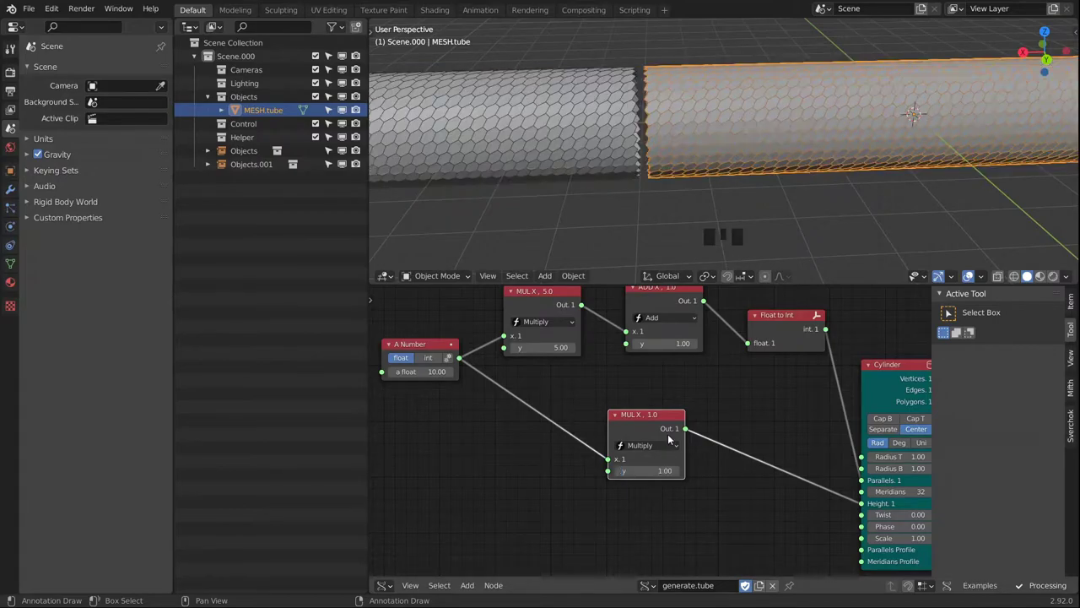
{"action": "left_click_drag", "start_coordinate": [652, 476], "coordinate": [658, 477], "text": "shift"}
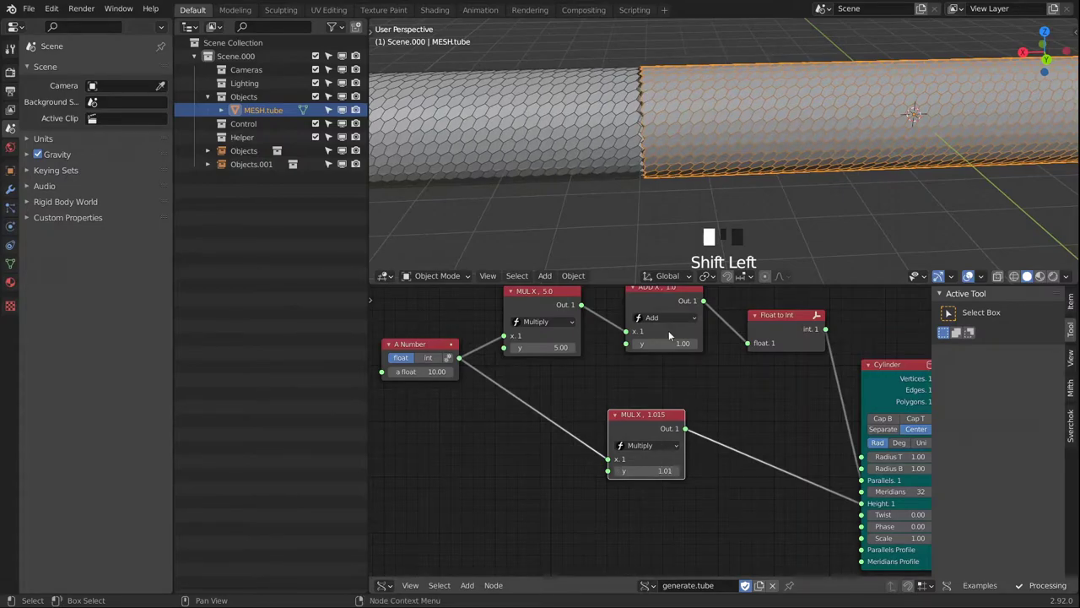
{"action": "scroll", "coordinate": [611, 124], "scroll_direction": "up", "scroll_amount": 7}
{"action": "scroll", "coordinate": [694, 123], "scroll_direction": "up", "scroll_amount": 2}
Fine-tune the new Multiply node's multiplier to 1.02 while checking the tube seam.
{"action": "middle_click_drag", "start_coordinate": [703, 121], "coordinate": [679, 117]}
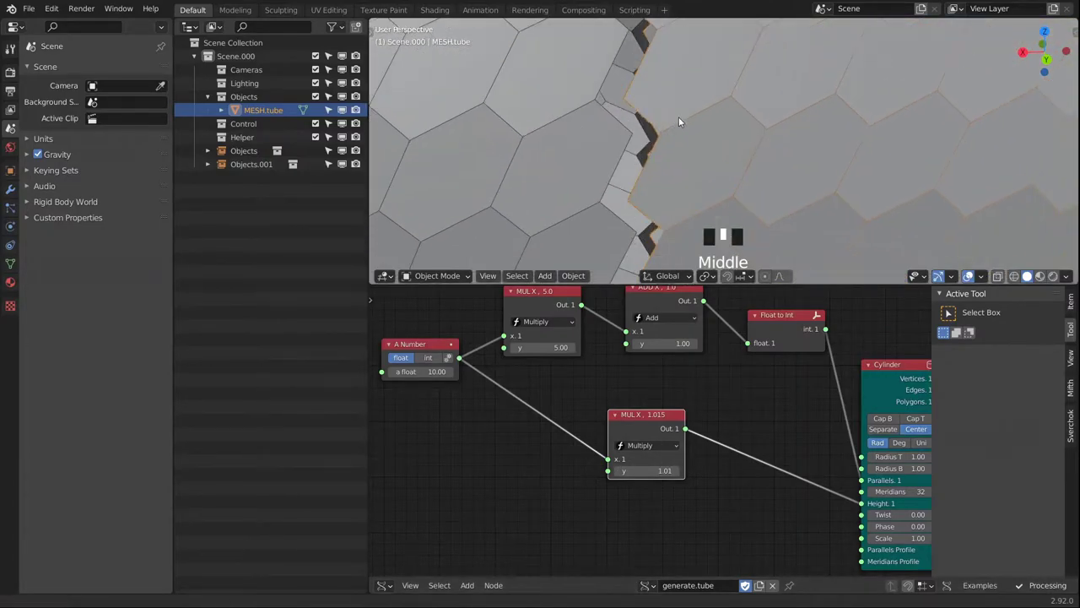
{"action": "left_click", "coordinate": [664, 470]}
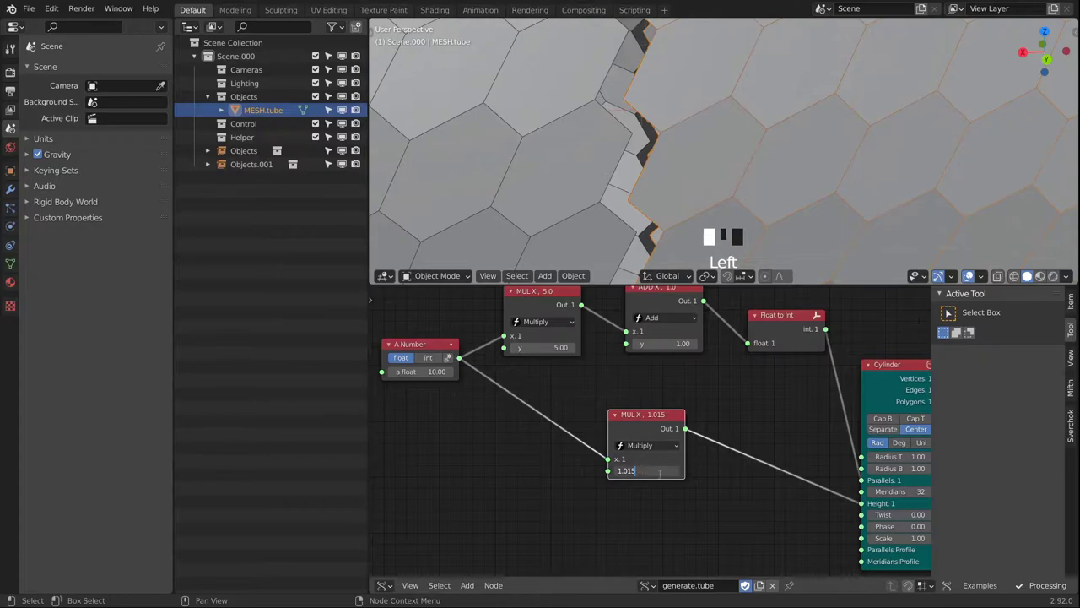
{"action": "key", "text": "BackSpace"}
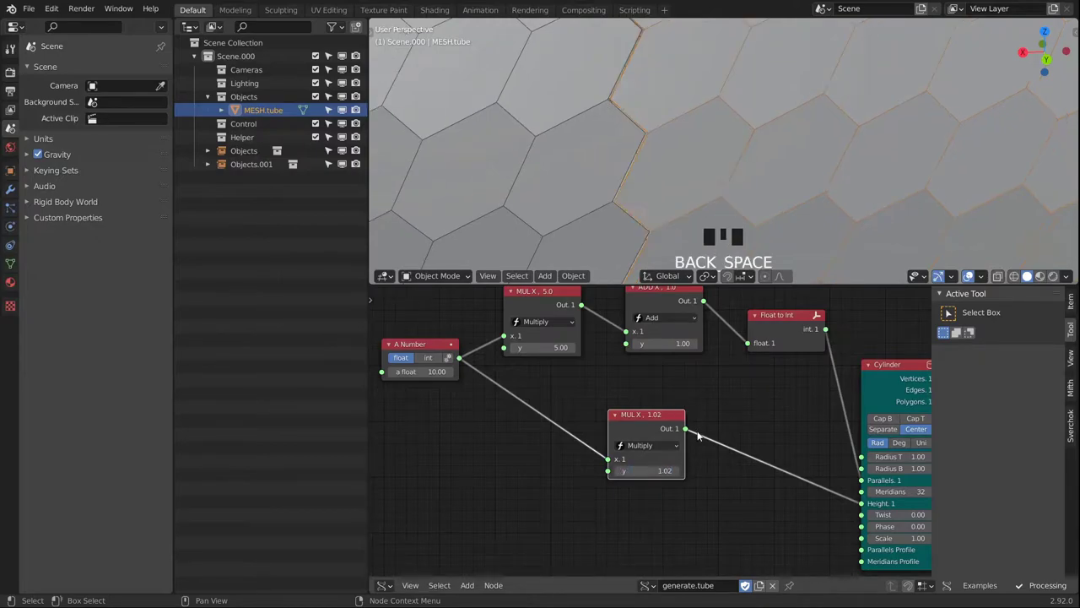
{"action": "scroll", "coordinate": [750, 136], "scroll_direction": "up", "scroll_amount": 2}
{"action": "middle_click_drag", "start_coordinate": [615, 162], "coordinate": [607, 162]}
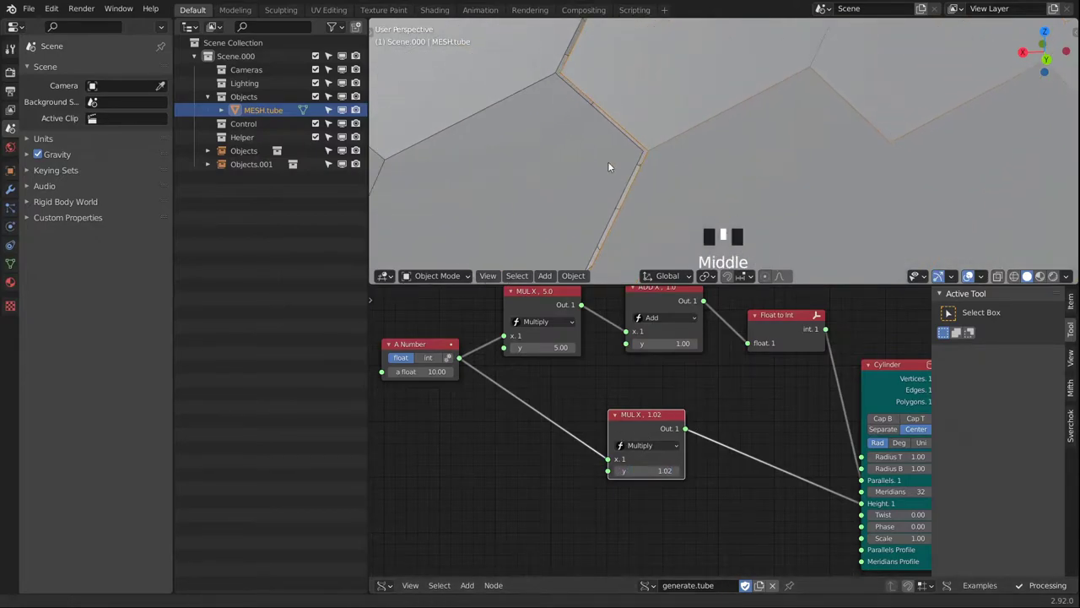
{"action": "left_click", "coordinate": [643, 470]}
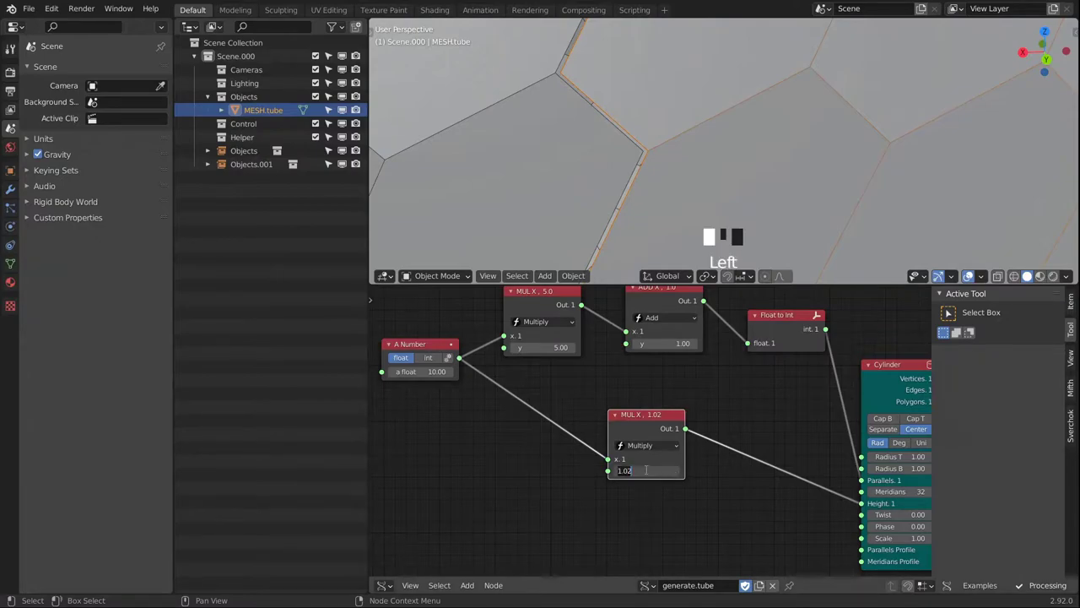
{"action": "type", "text": "1"}
{"action": "left_click", "coordinate": [635, 485]}
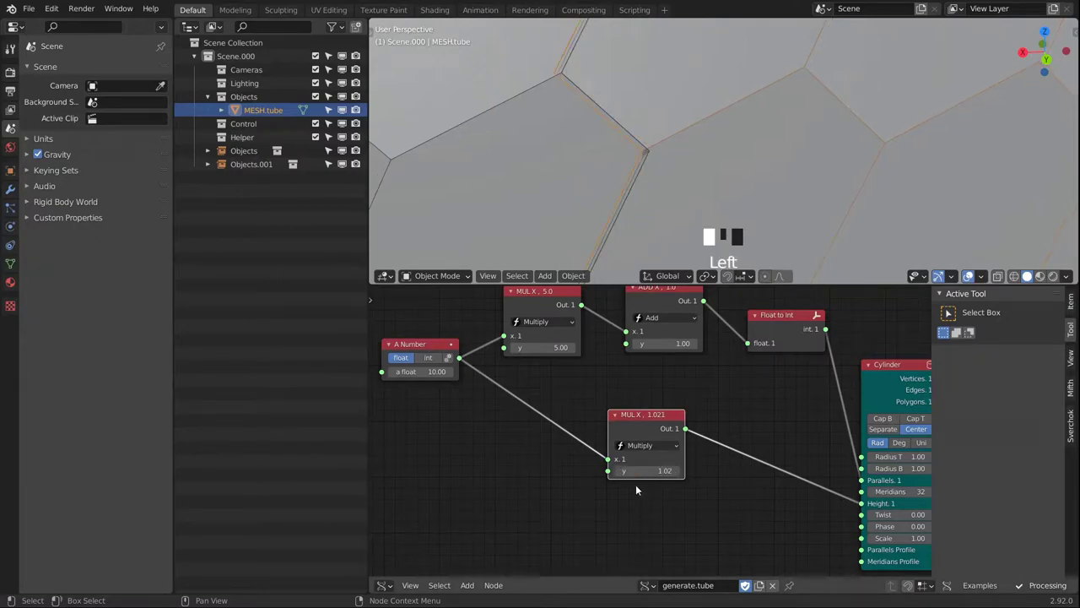
{"action": "left_click", "coordinate": [653, 472]}
{"action": "key", "text": "Return"}
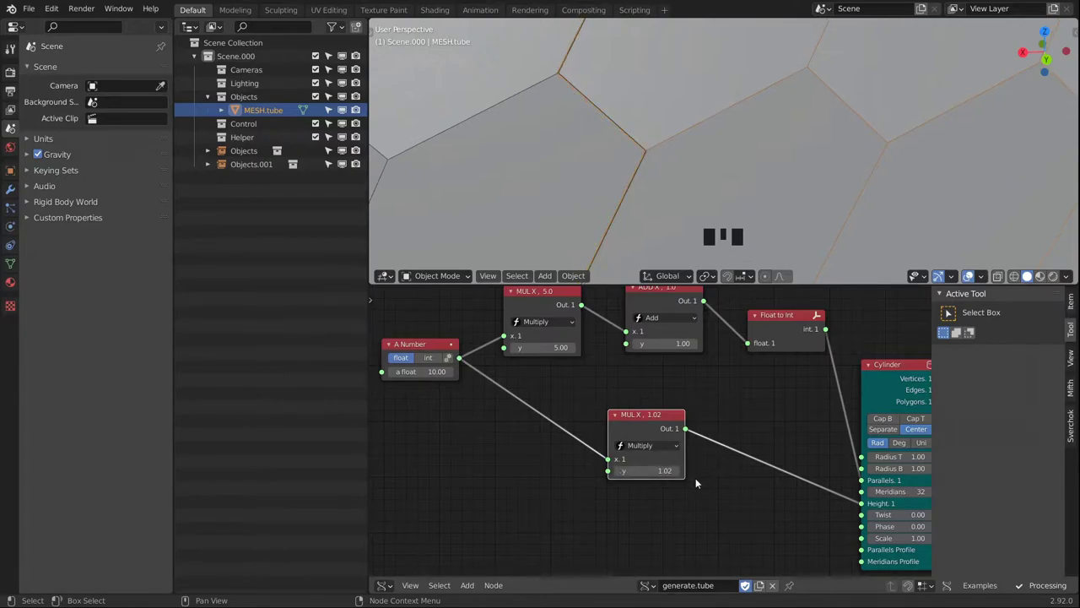
{"action": "left_click", "coordinate": [659, 472]}
Orbit around the whole tube and bring the Cylinder node's settings into view.
{"action": "scroll", "coordinate": [648, 151], "scroll_direction": "down", "scroll_amount": 10}
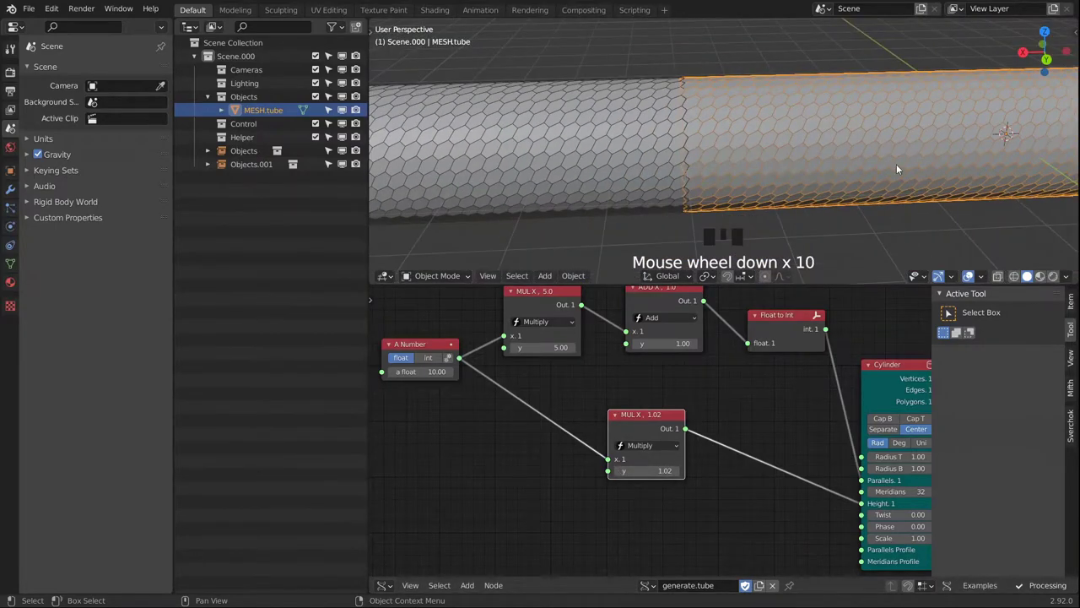
{"action": "middle_click_drag", "start_coordinate": [897, 169], "coordinate": [779, 148]}
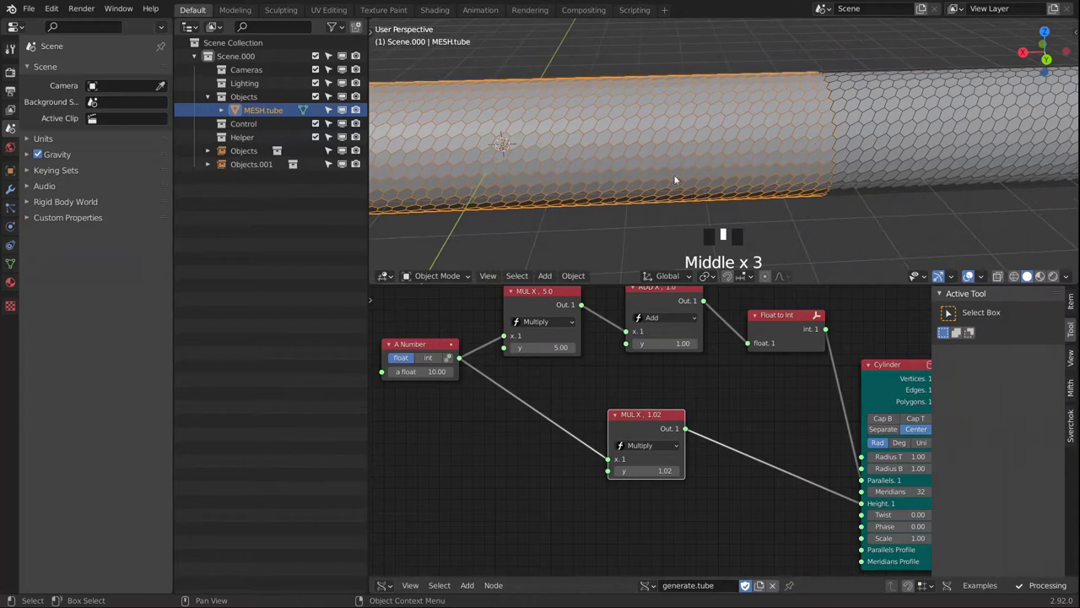
{"action": "scroll", "coordinate": [666, 146], "scroll_direction": "up", "scroll_amount": 1}
{"action": "middle_click_drag", "start_coordinate": [666, 146], "coordinate": [632, 70]}
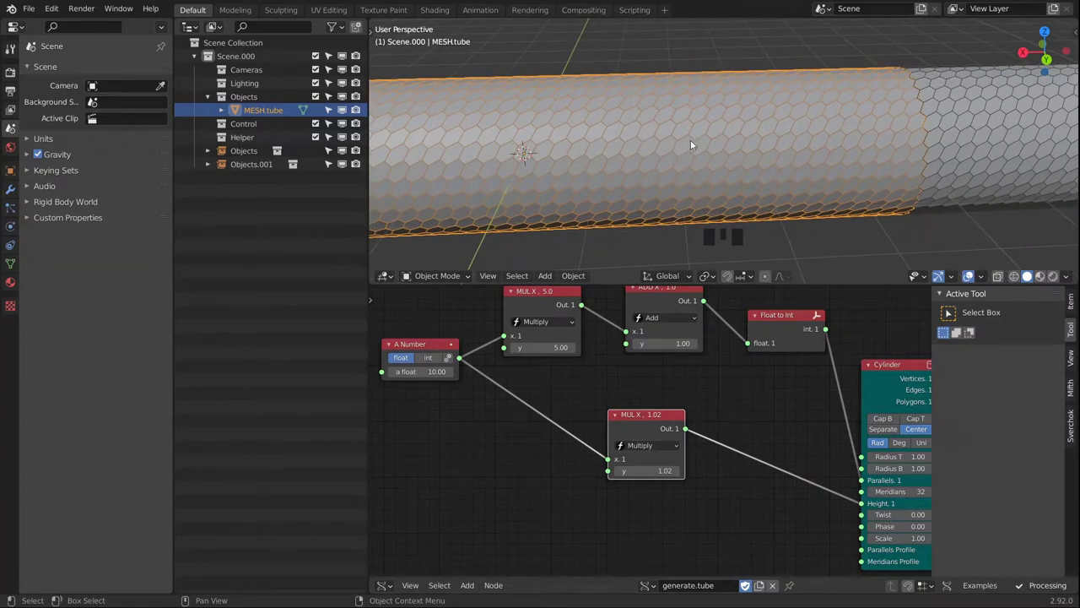
{"action": "middle_click_drag", "start_coordinate": [760, 474], "coordinate": [533, 413]}
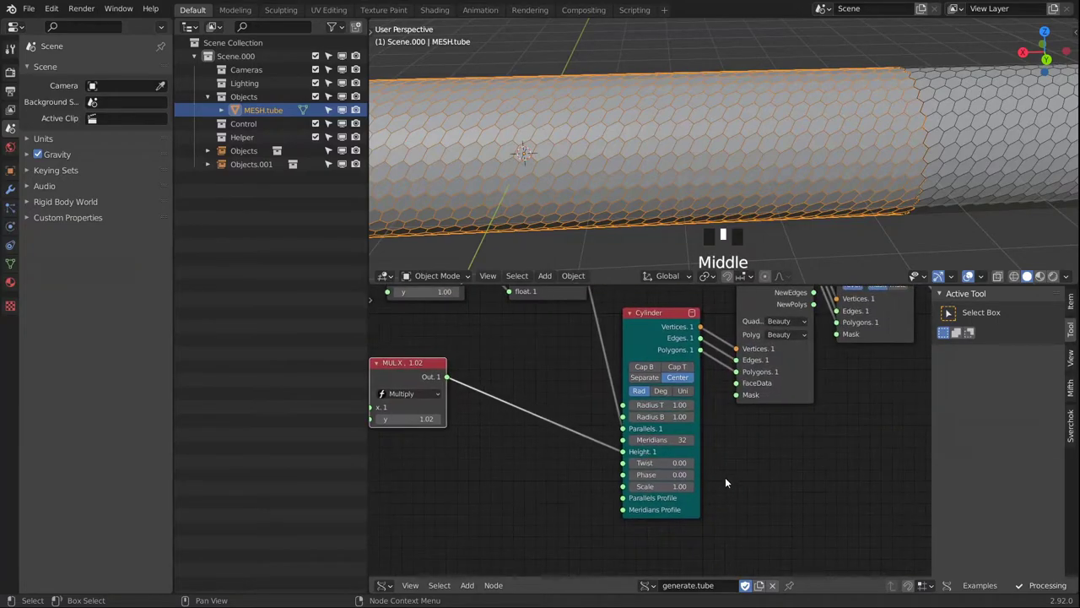
{"action": "scroll", "coordinate": [726, 482], "scroll_direction": "up", "scroll_amount": 3}
Raise the Cylinder Twist by dragging, inspecting the hexagon seam up close.
{"action": "left_click_drag", "start_coordinate": [655, 459], "coordinate": [786, 459]}
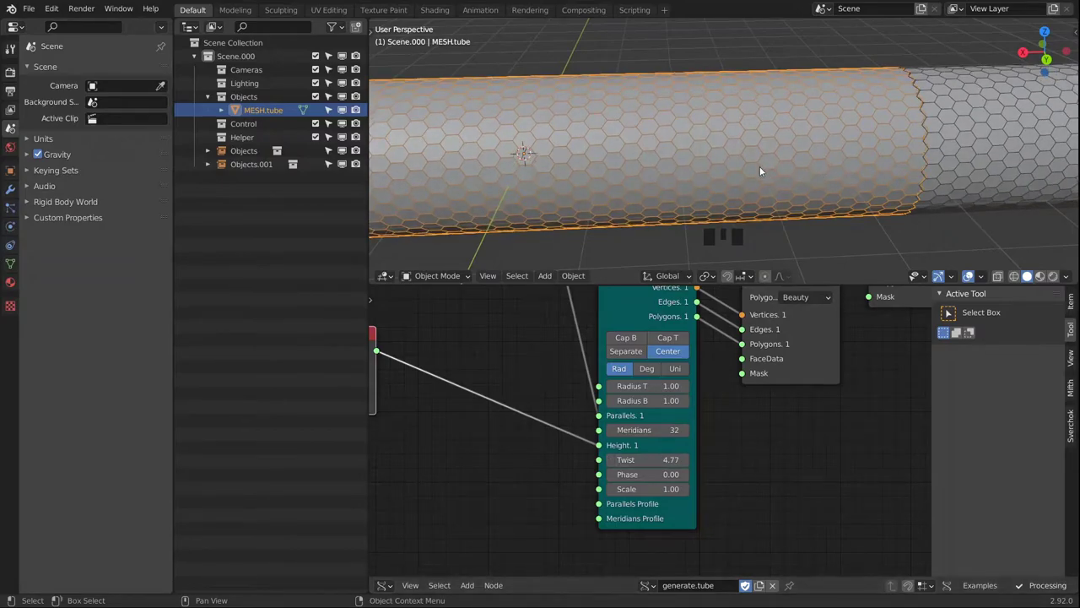
{"action": "scroll", "coordinate": [760, 166], "scroll_direction": "up", "scroll_amount": 3}
{"action": "middle_click_drag", "start_coordinate": [877, 144], "coordinate": [636, 184]}
{"action": "scroll", "coordinate": [816, 184], "scroll_direction": "up", "scroll_amount": 2}
{"action": "middle_click_drag", "start_coordinate": [816, 184], "coordinate": [716, 164]}
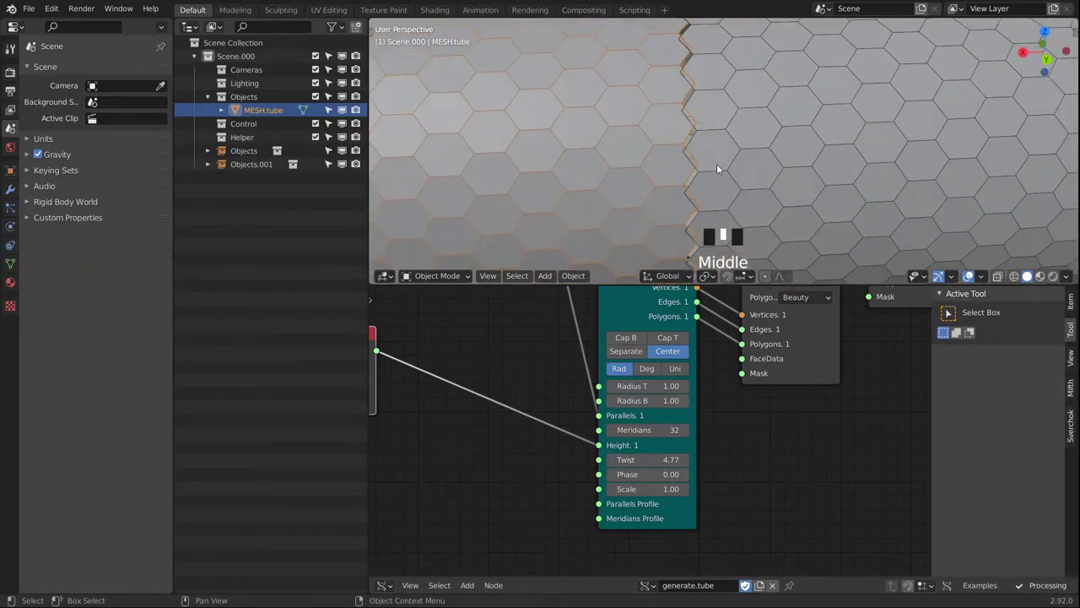
{"action": "scroll", "coordinate": [701, 166], "scroll_direction": "up", "scroll_amount": 3}
{"action": "scroll", "coordinate": [699, 166], "scroll_direction": "up", "scroll_amount": 2}
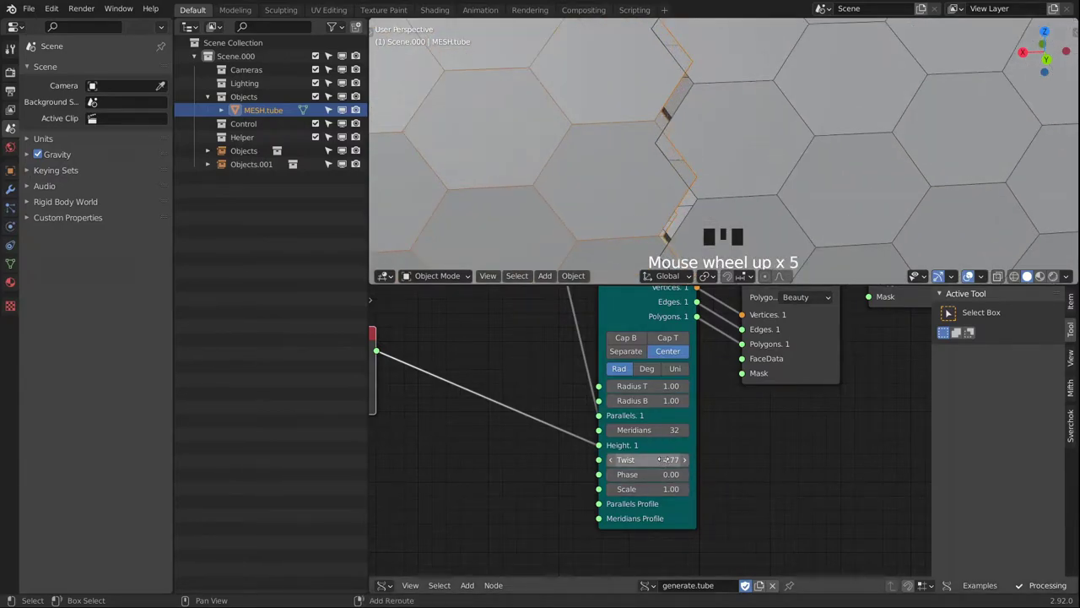
{"action": "left_click_drag", "start_coordinate": [667, 460], "coordinate": [664, 459], "text": "shift"}
{"action": "scroll", "coordinate": [685, 154], "scroll_direction": "up", "scroll_amount": 5}
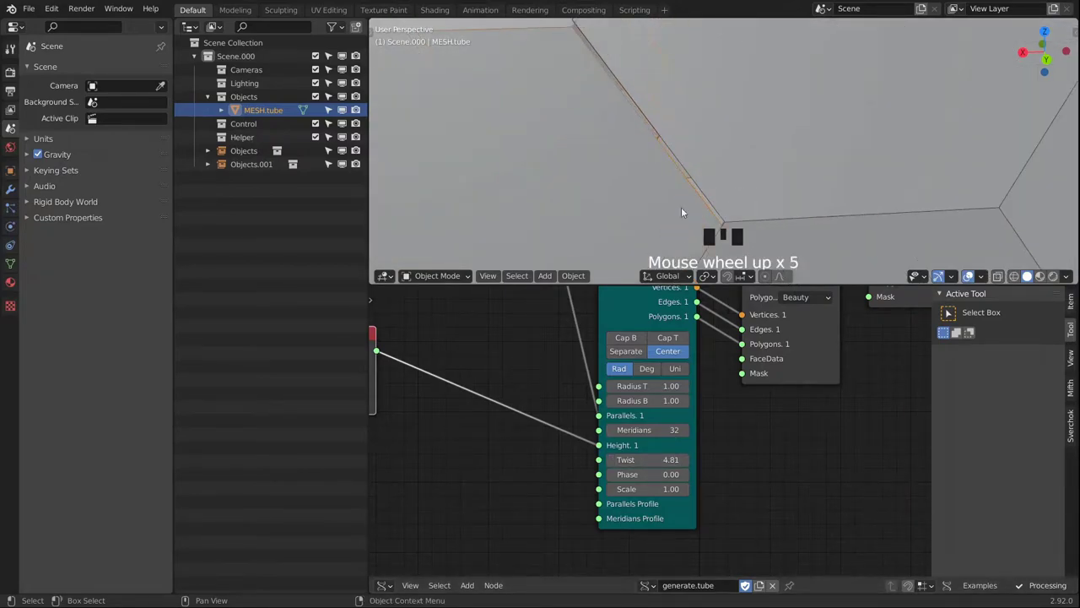
Enter Twist as 4.80, then 4.805, so the field reads 4.81.
{"action": "left_click", "coordinate": [669, 459]}
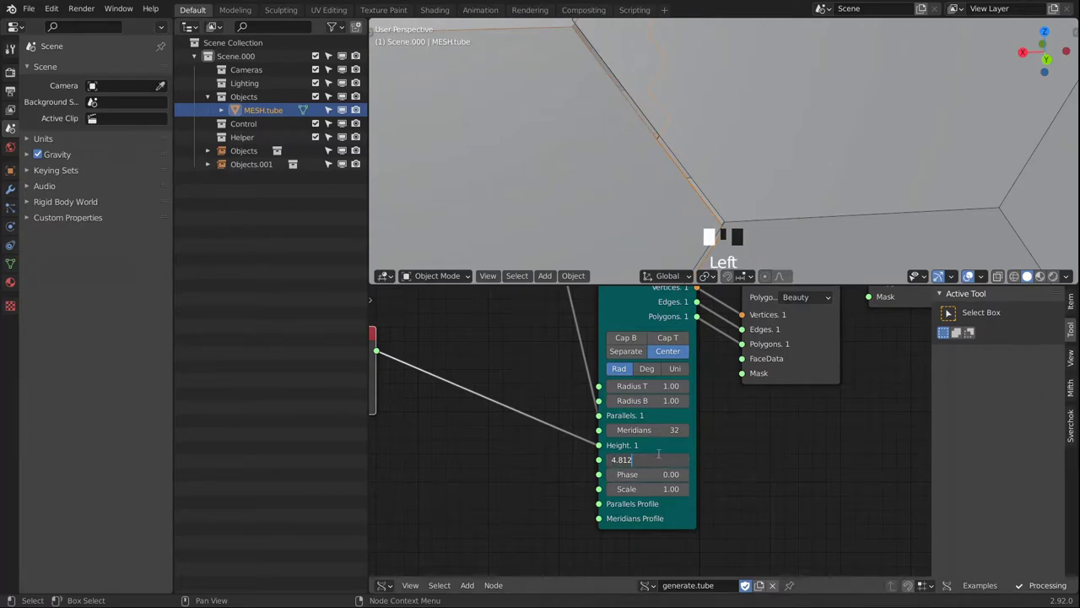
{"action": "key", "text": "Return"}
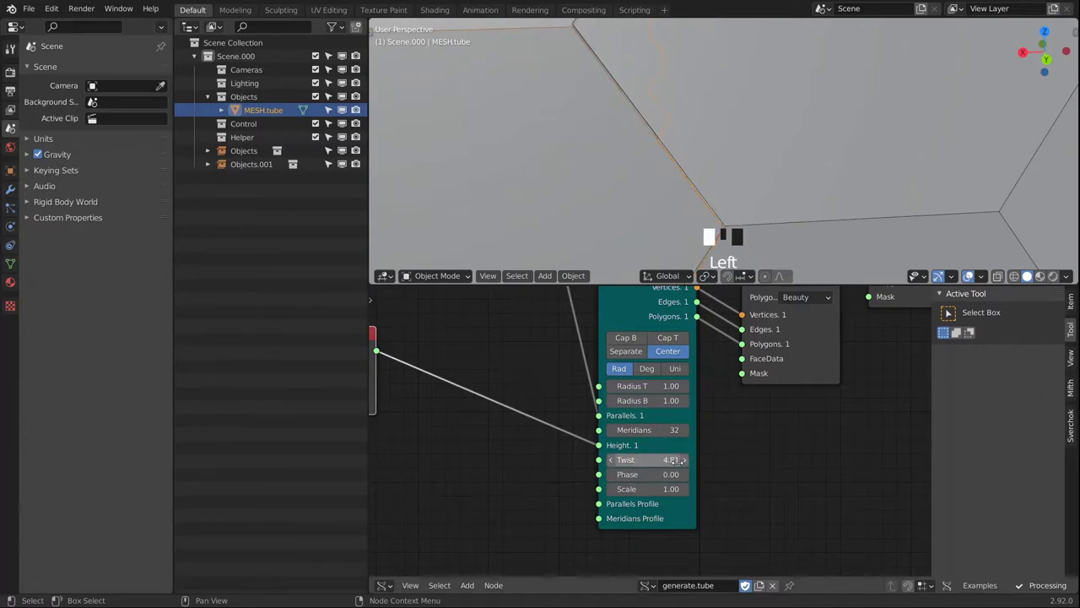
{"action": "left_click", "coordinate": [663, 458]}
{"action": "key", "text": "BackSpace"}
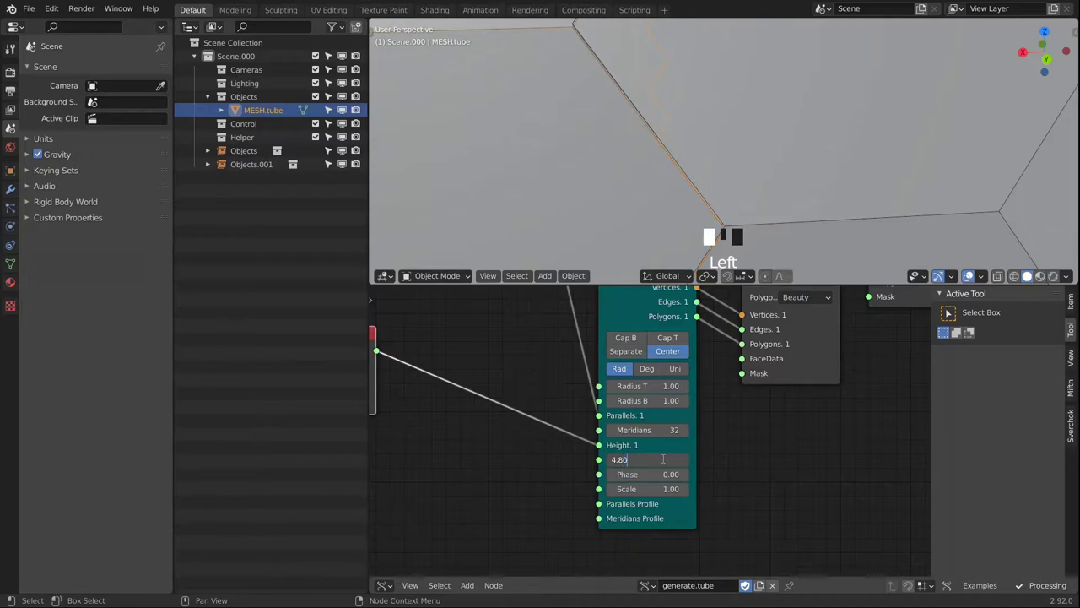
{"action": "type", "text": "0"}
{"action": "key", "text": "Return"}
{"action": "left_click", "coordinate": [663, 459]}
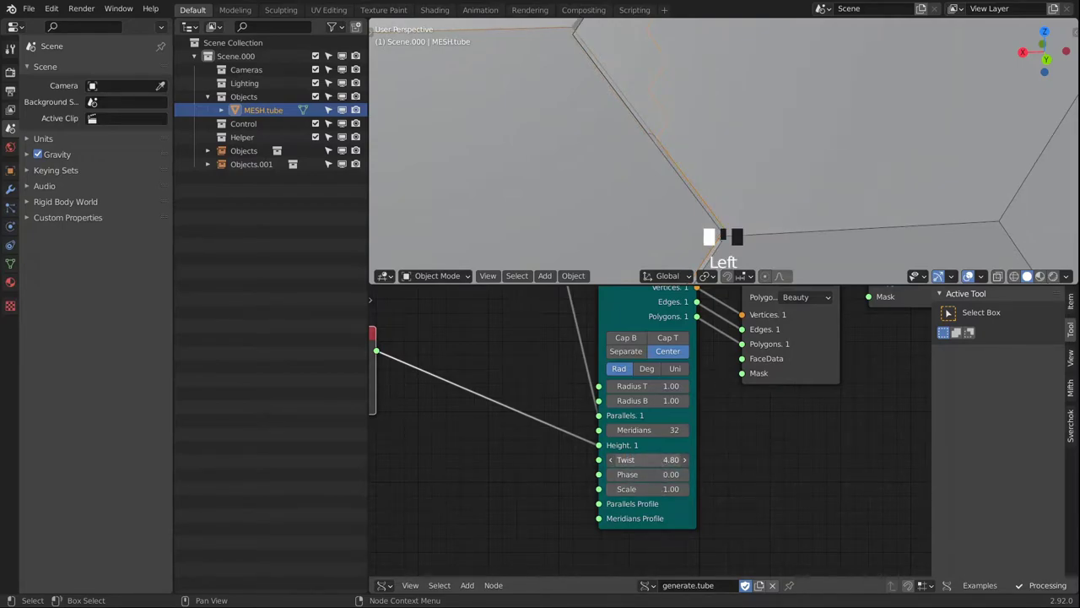
{"action": "type", "text": "05"}
{"action": "key", "text": "Return"}
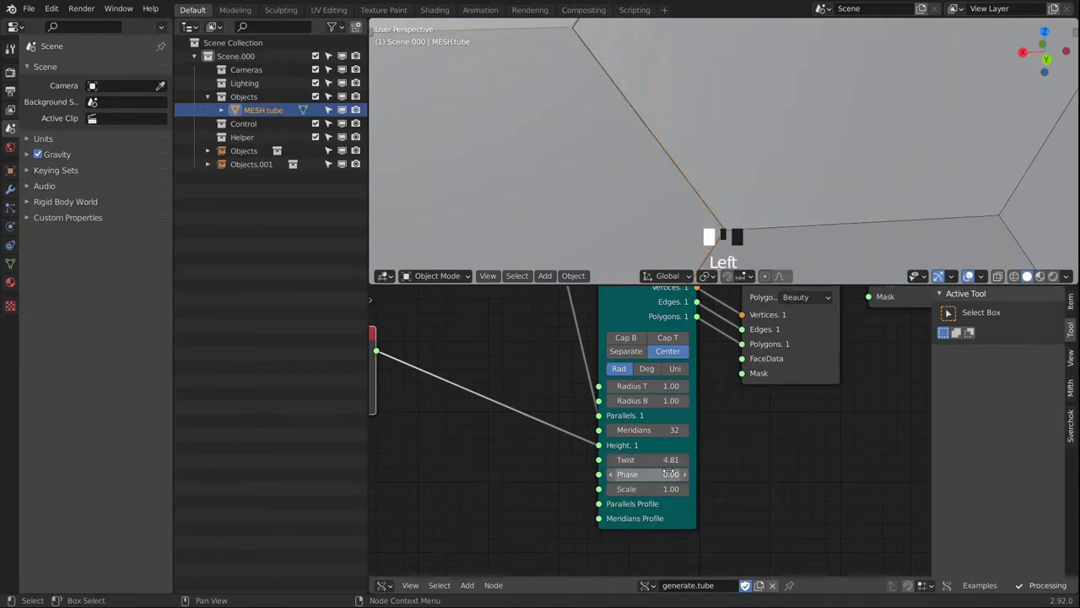
Inspect the twisted tube from several angles, ending on a straight side view.
{"action": "scroll", "coordinate": [748, 251], "scroll_direction": "down", "scroll_amount": 16}
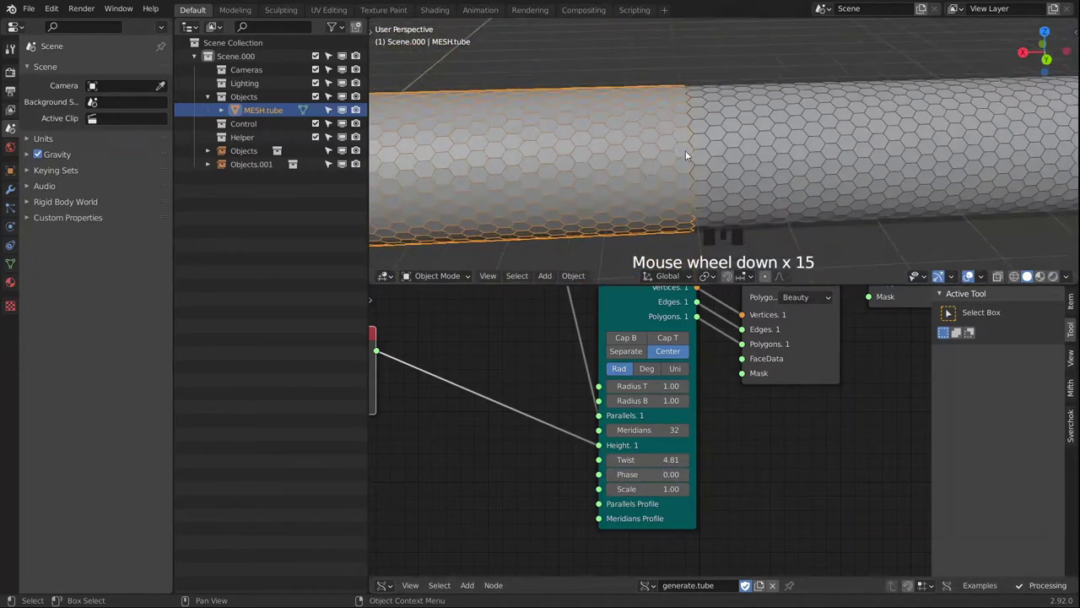
{"action": "scroll", "coordinate": [756, 141], "scroll_direction": "down", "scroll_amount": 1}
{"action": "scroll", "coordinate": [752, 135], "scroll_direction": "down", "scroll_amount": 3}
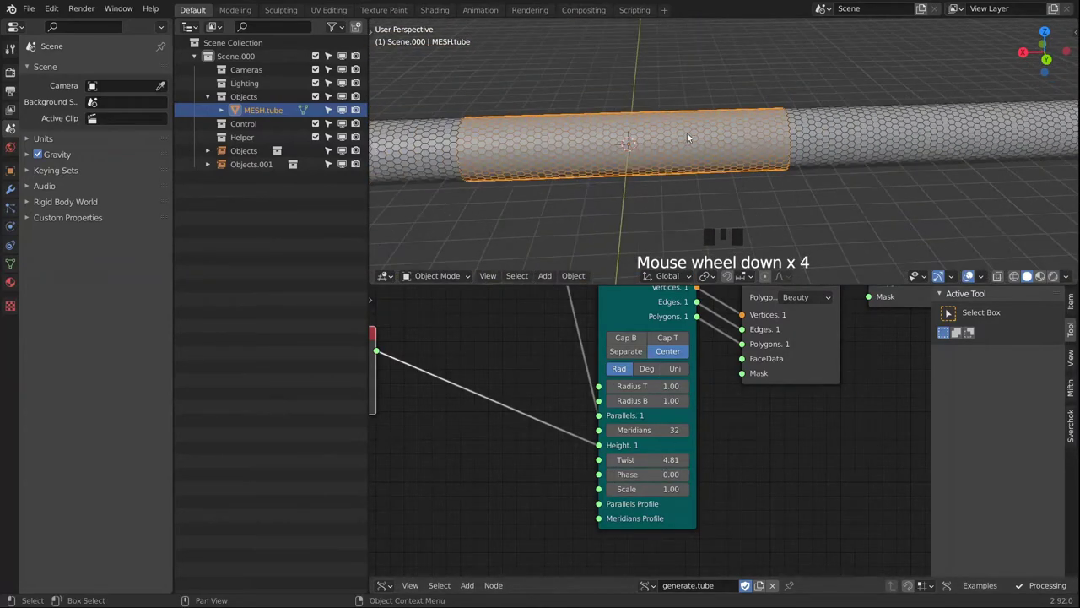
{"action": "middle_click_drag", "start_coordinate": [759, 138], "coordinate": [721, 145], "text": "alt"}
{"action": "scroll", "coordinate": [779, 110], "scroll_direction": "up", "scroll_amount": 3}
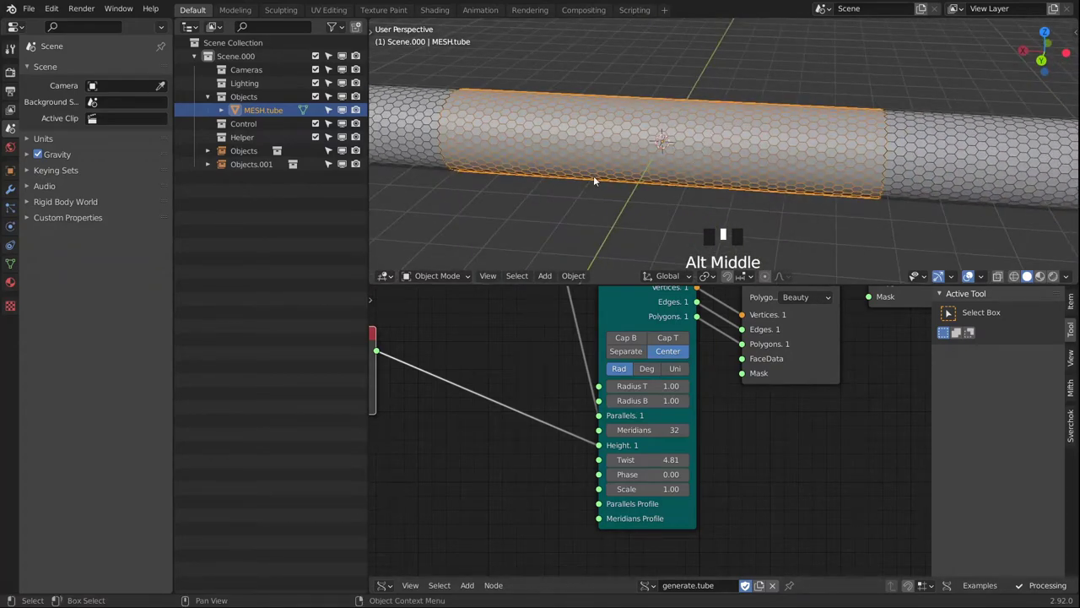
{"action": "middle_click_drag", "start_coordinate": [593, 179], "coordinate": [754, 160], "text": "alt"}
{"action": "scroll", "coordinate": [806, 126], "scroll_direction": "up", "scroll_amount": 2}
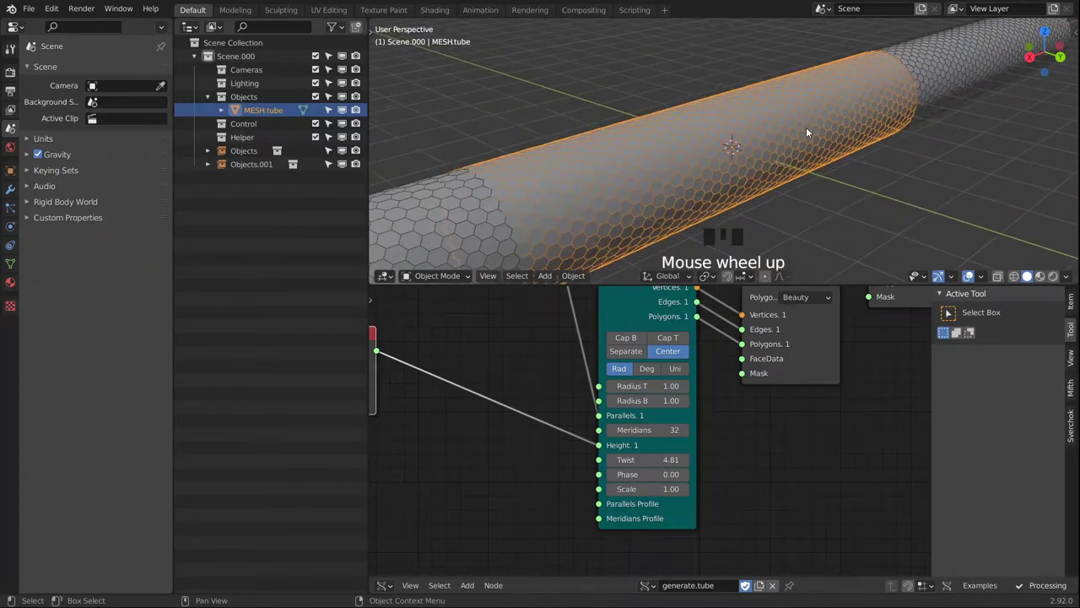
{"action": "middle_click_drag", "start_coordinate": [676, 192], "coordinate": [742, 163], "text": "alt"}
{"action": "scroll", "coordinate": [759, 160], "scroll_direction": "down", "scroll_amount": 2}
{"action": "middle_click_drag", "start_coordinate": [811, 150], "coordinate": [760, 164], "text": "alt"}
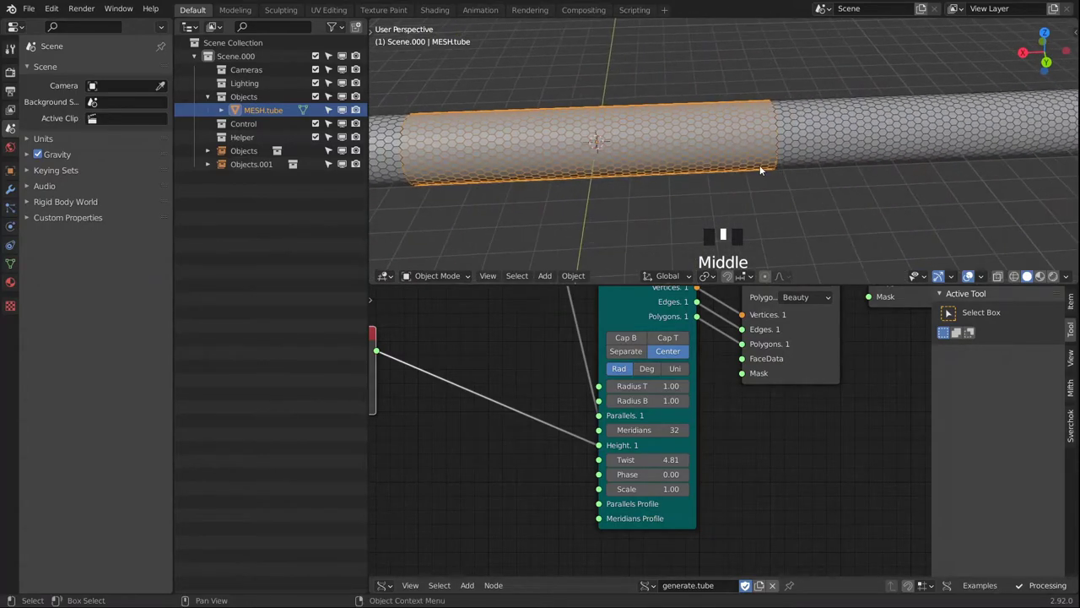
{"action": "left_click", "coordinate": [384, 585]}
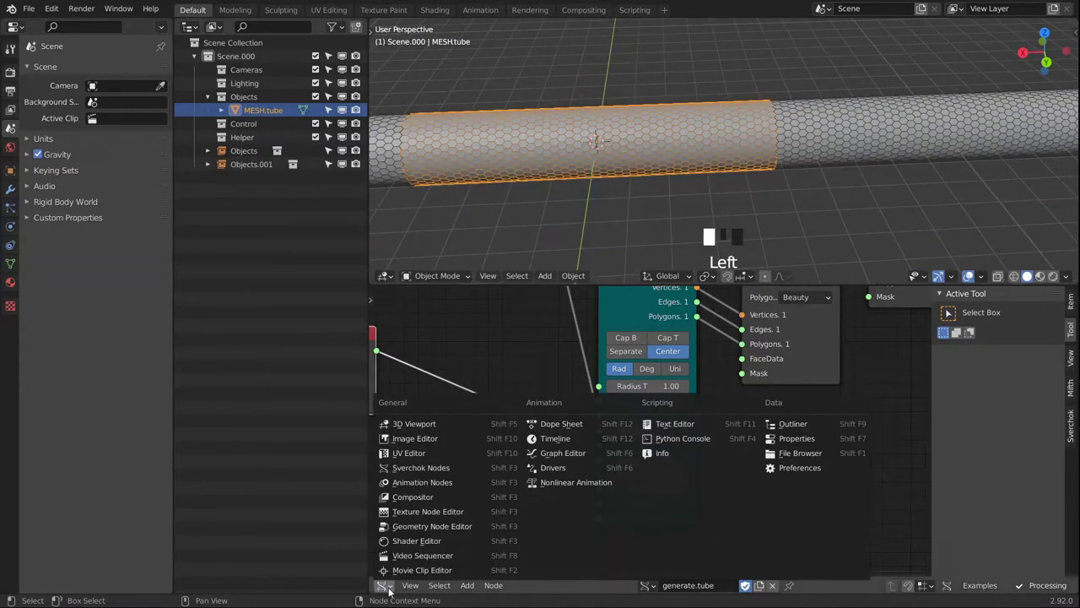
Switch the lower area to Animation Nodes and create a node tree named camera.rig.
{"action": "left_click", "coordinate": [406, 485]}
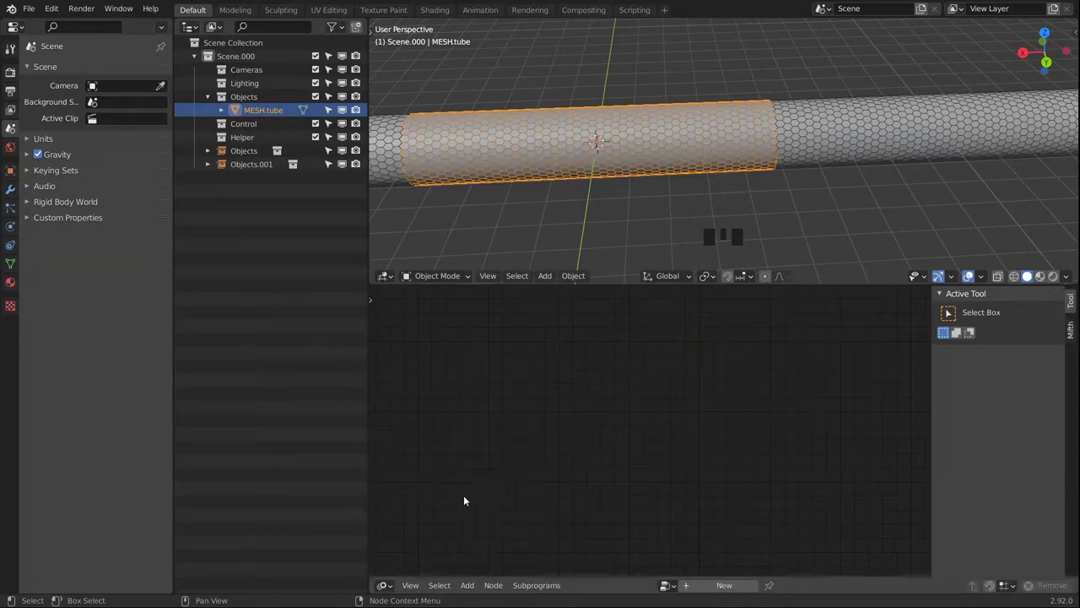
{"action": "left_click", "coordinate": [702, 586]}
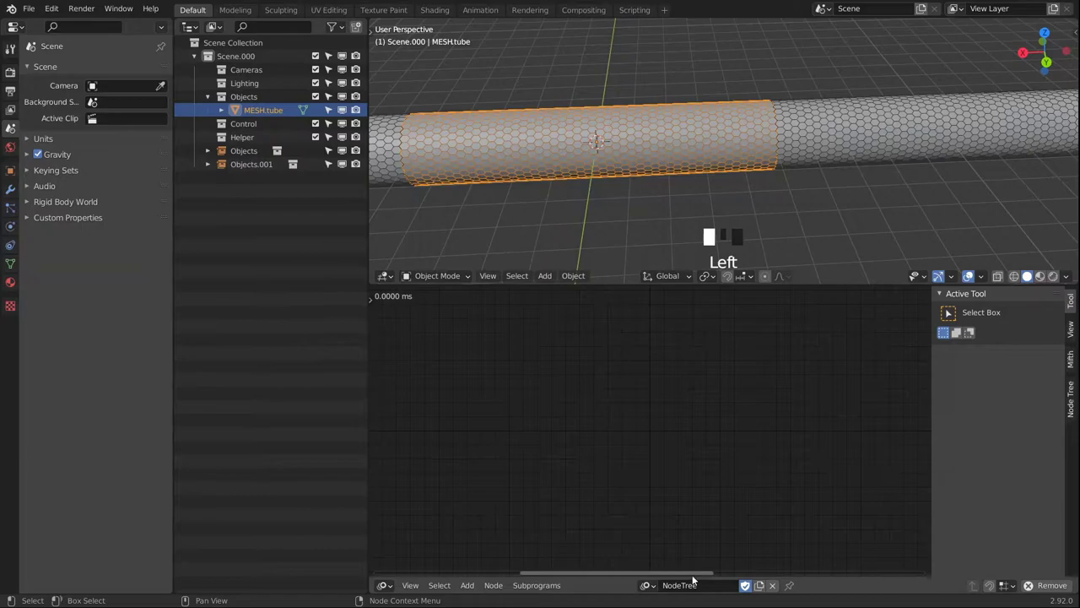
{"action": "left_click", "coordinate": [694, 584]}
{"action": "type", "text": "camera.rig"}
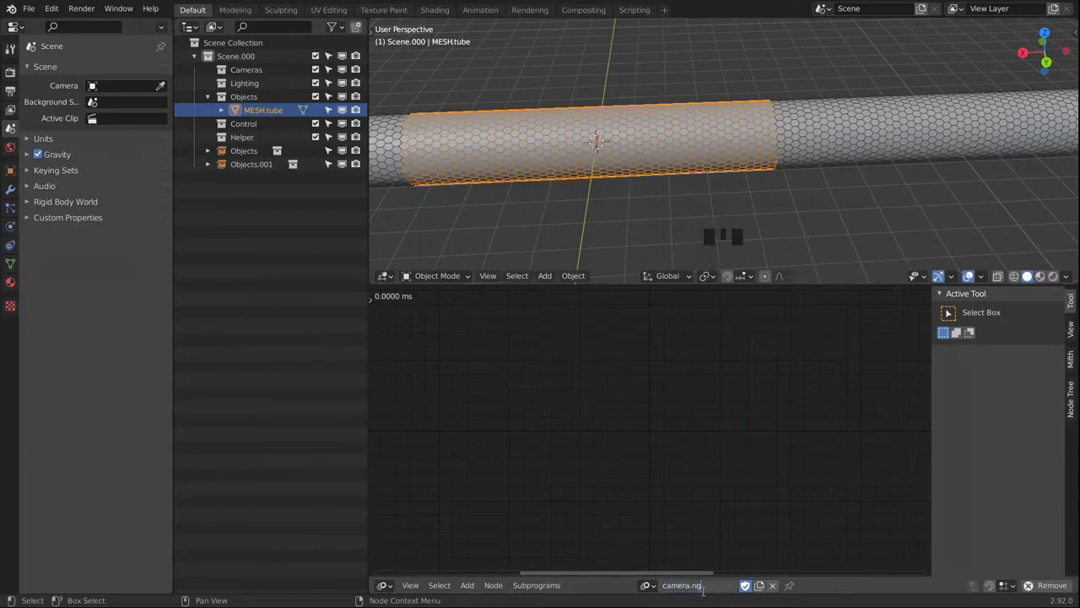
{"action": "key", "text": "Return"}
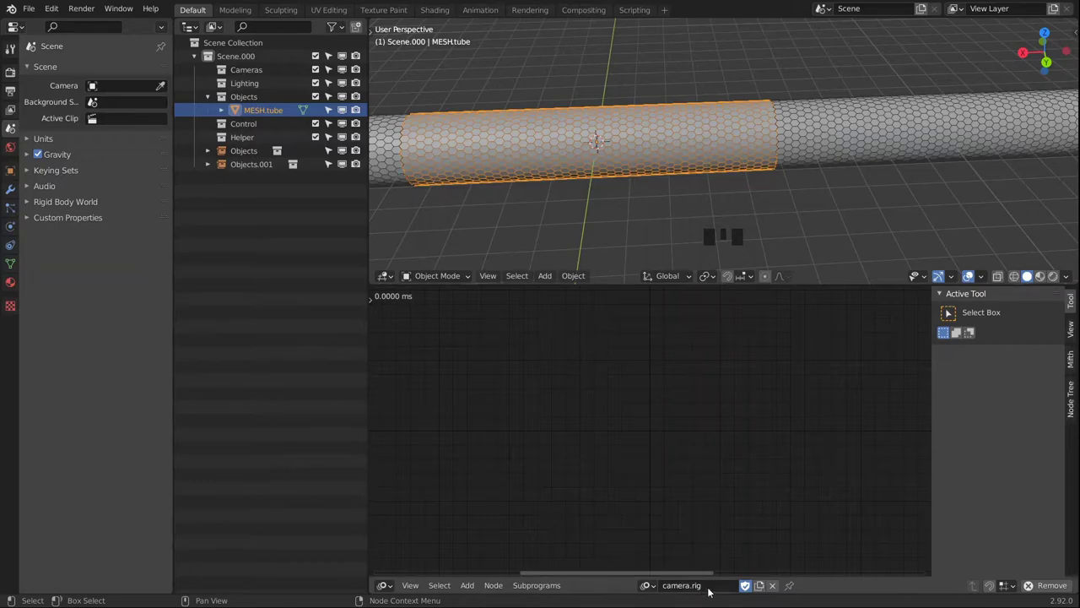
{"action": "middle_click_drag", "start_coordinate": [706, 169], "coordinate": [798, 151], "text": "alt"}
{"action": "scroll", "coordinate": [746, 176], "scroll_direction": "down", "scroll_amount": 4}
{"action": "scroll", "coordinate": [672, 202], "scroll_direction": "up", "scroll_amount": 1}
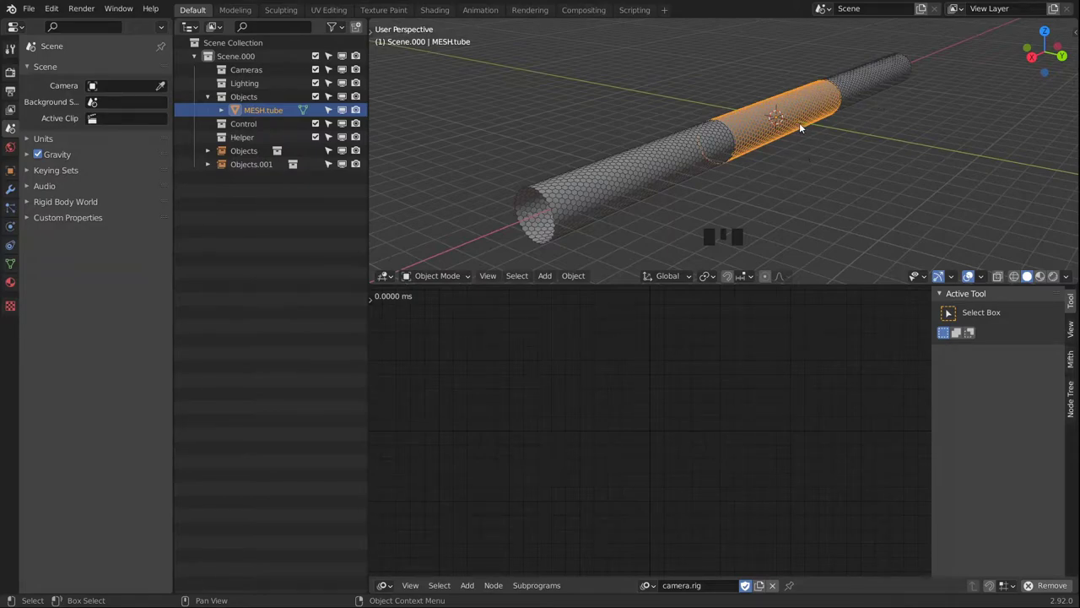
{"action": "middle_click_drag", "start_coordinate": [815, 122], "coordinate": [758, 155], "text": "alt"}
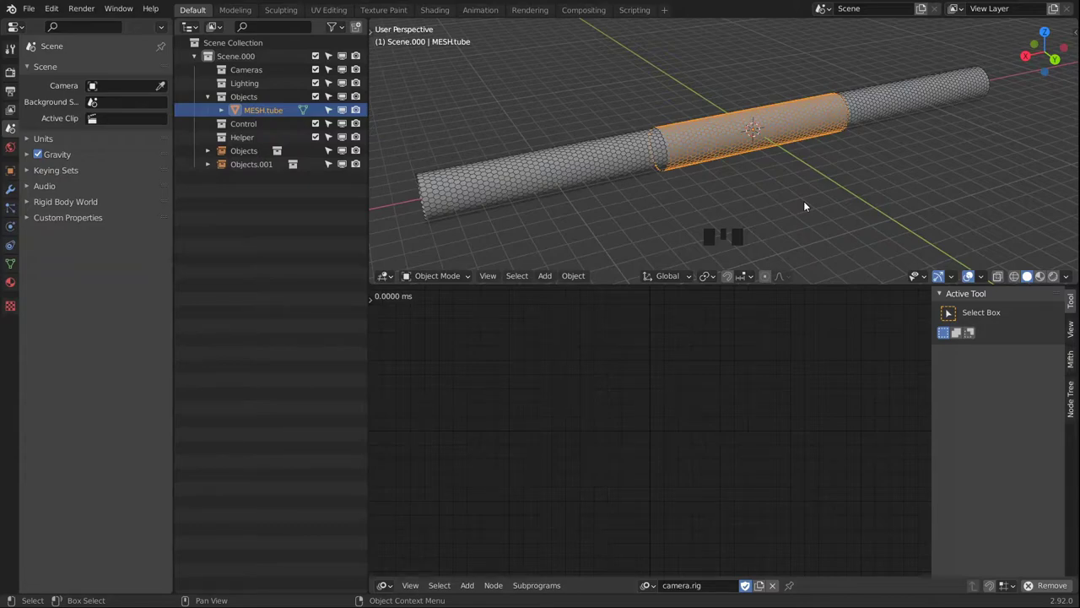
Hide the Objects collection and centre the view on the scene origin.
{"action": "left_click", "coordinate": [342, 96]}
{"action": "middle_click", "coordinate": [776, 150], "text": "alt"}
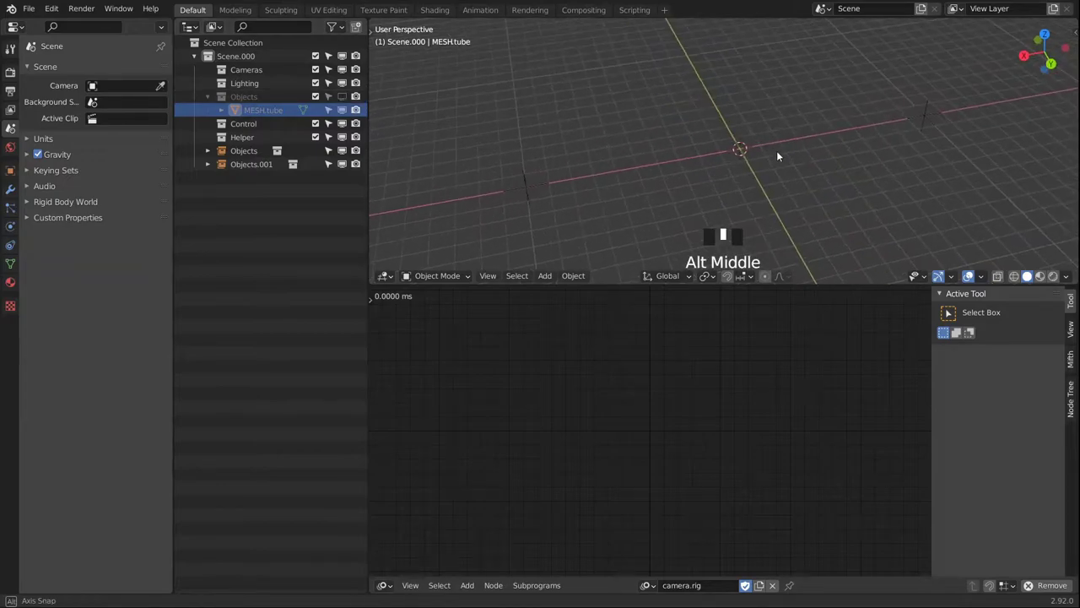
{"action": "middle_click_drag", "start_coordinate": [721, 130], "coordinate": [688, 127]}
{"action": "scroll", "coordinate": [689, 127], "scroll_direction": "up", "scroll_amount": 2}
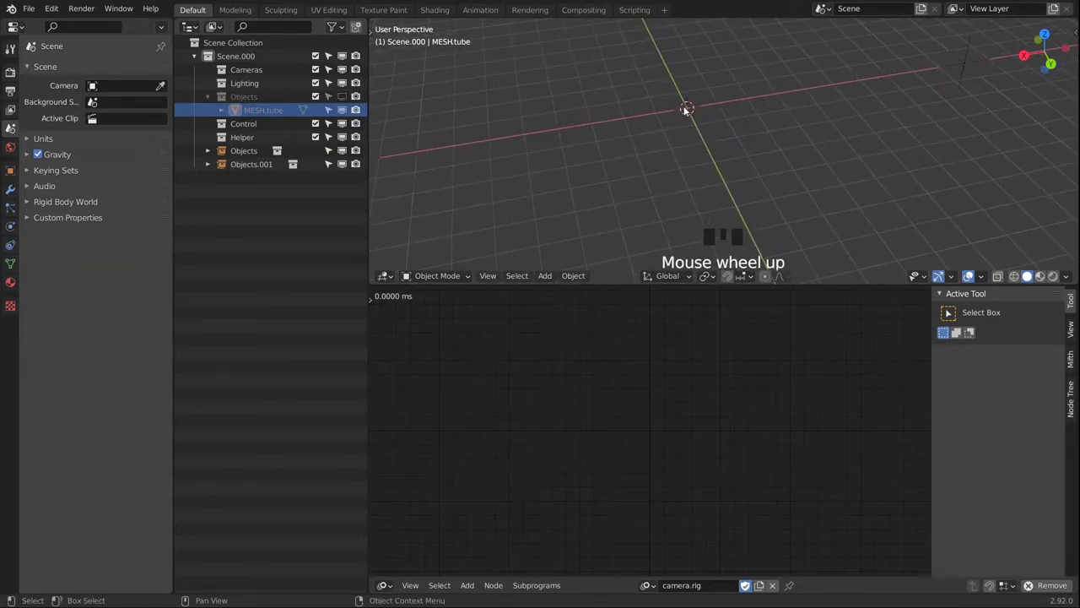
Add a Bezier curve at the origin and set its spline type to Poly.
{"action": "key", "text": "shift+a"}
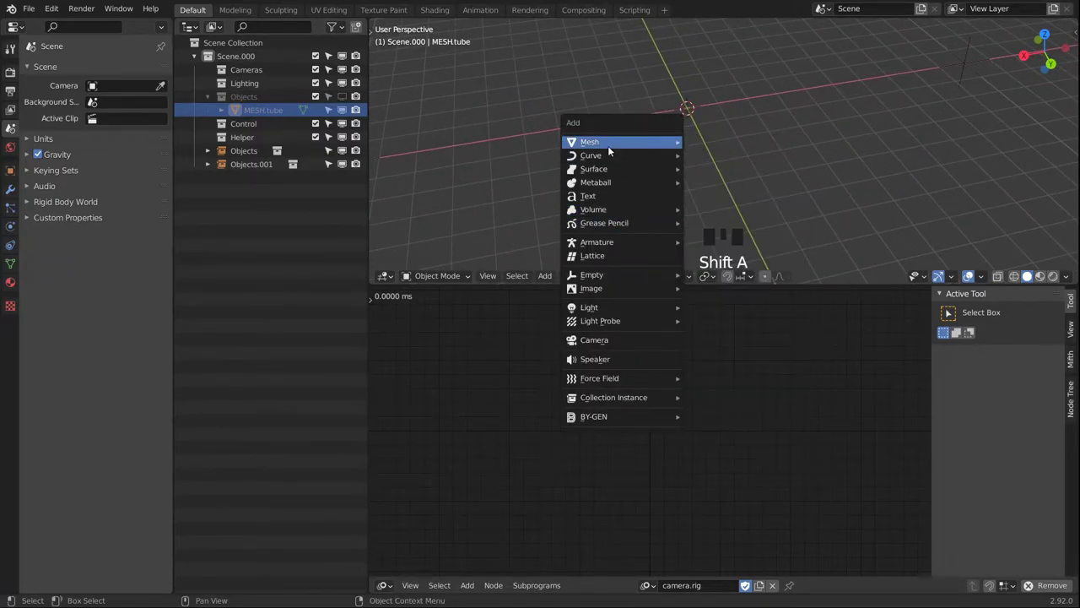
{"action": "mouse_move", "coordinate": [658, 155]}
{"action": "left_click", "coordinate": [735, 156]}
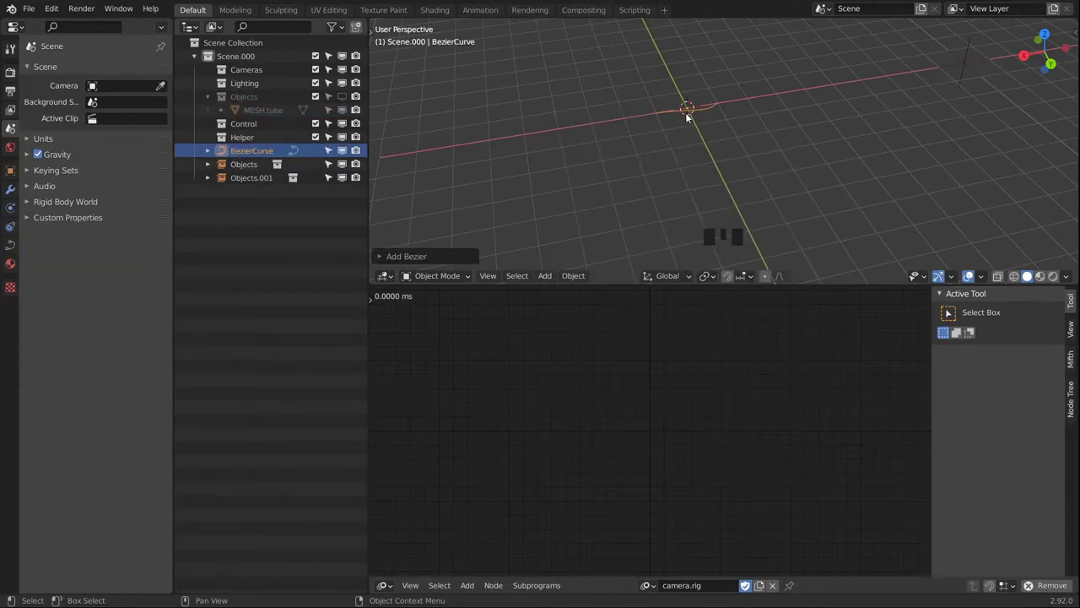
{"action": "middle_click_drag", "start_coordinate": [685, 112], "coordinate": [697, 143]}
{"action": "key", "text": "Tab"}
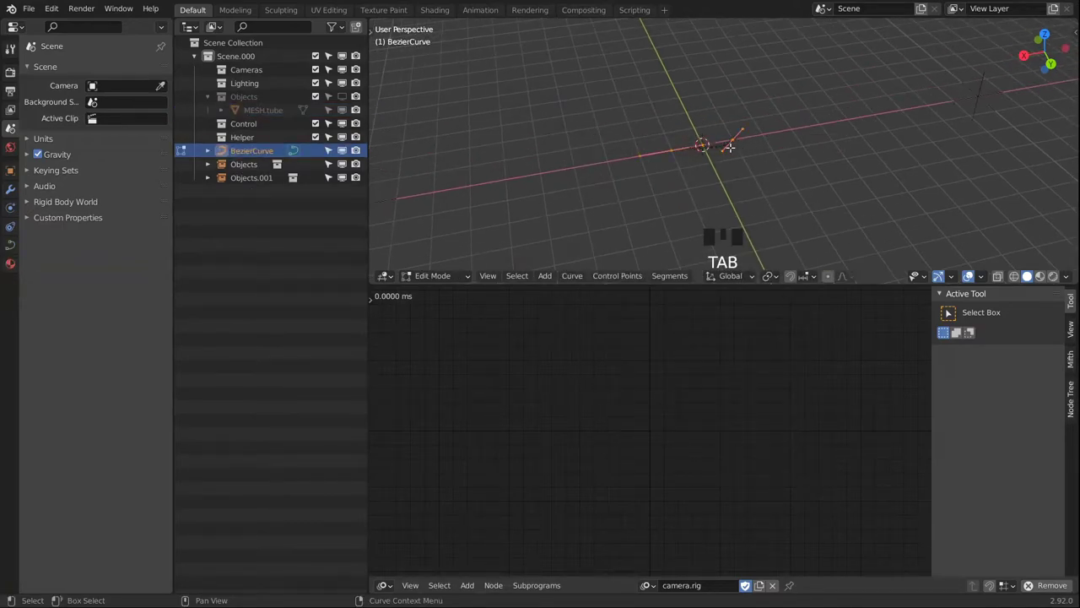
{"action": "left_click_drag", "start_coordinate": [629, 89], "coordinate": [784, 204]}
{"action": "right_click", "coordinate": [743, 162]}
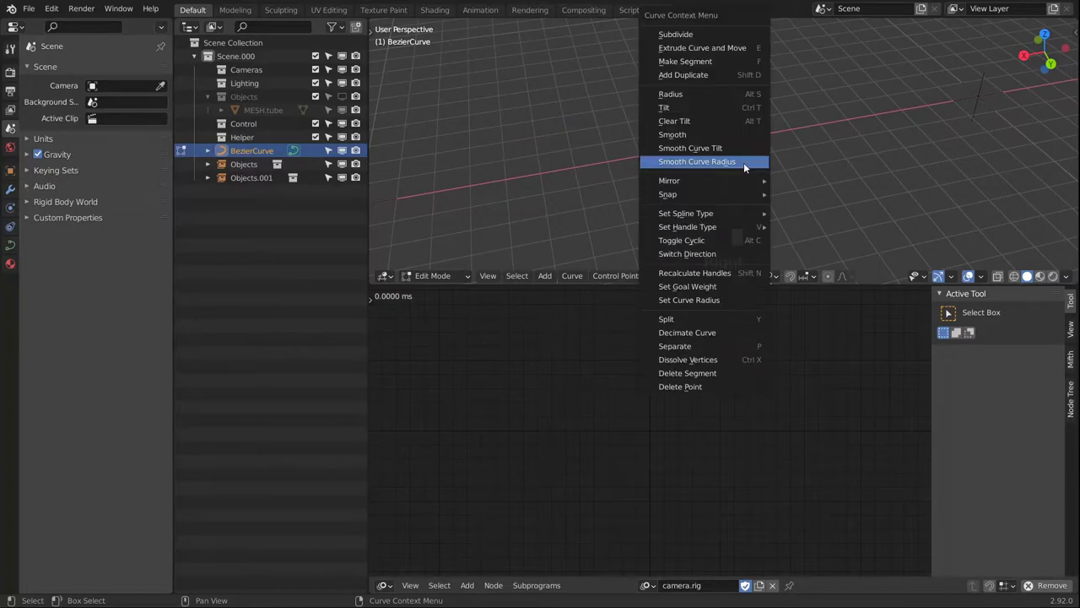
{"action": "mouse_move", "coordinate": [707, 214]}
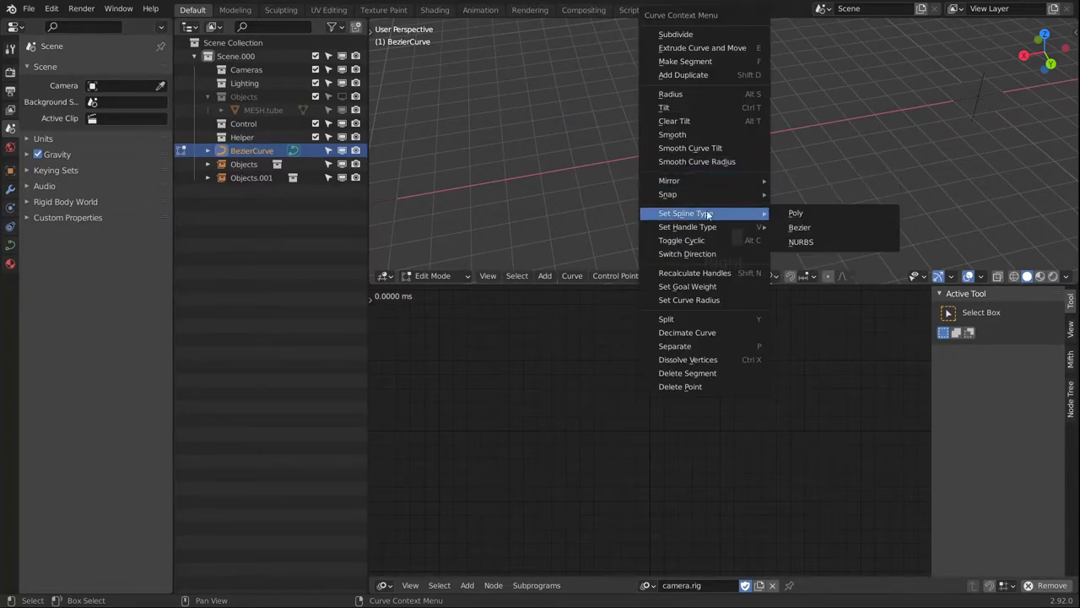
{"action": "right_click", "coordinate": [795, 213]}
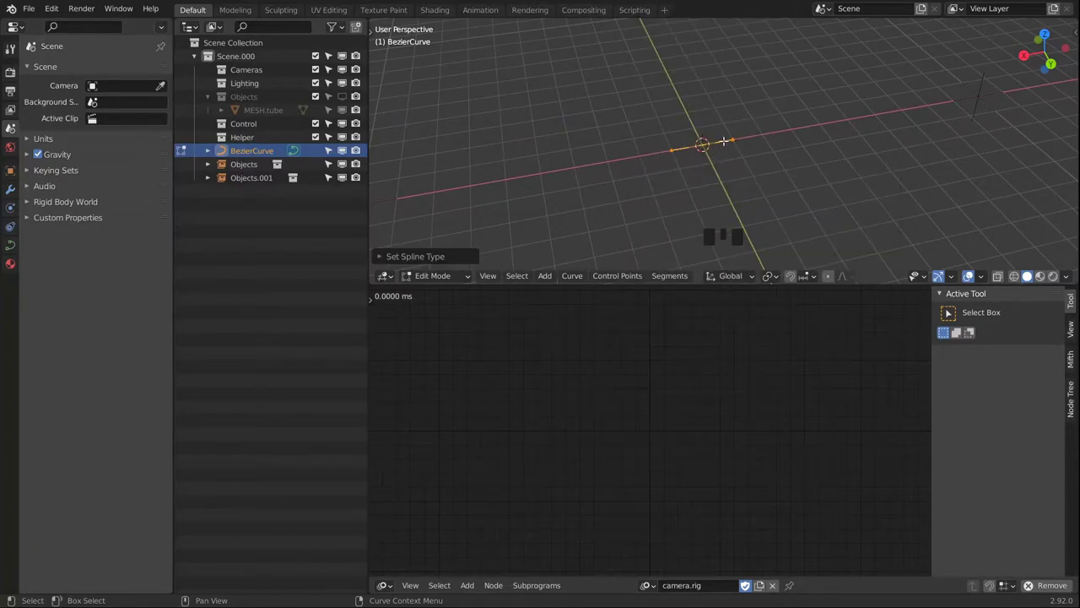
{"action": "key", "text": "Tab"}
{"action": "left_click", "coordinate": [599, 163]}
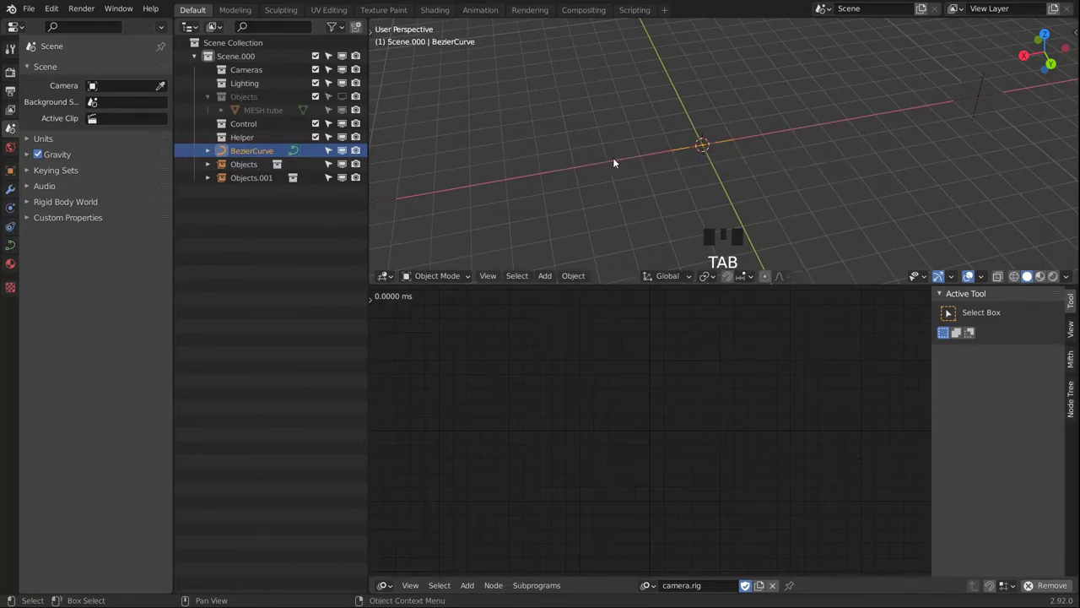
Scale the curve into a long straight line along the X axis.
{"action": "key", "text": "s"}
{"action": "left_click", "coordinate": [663, 170]}
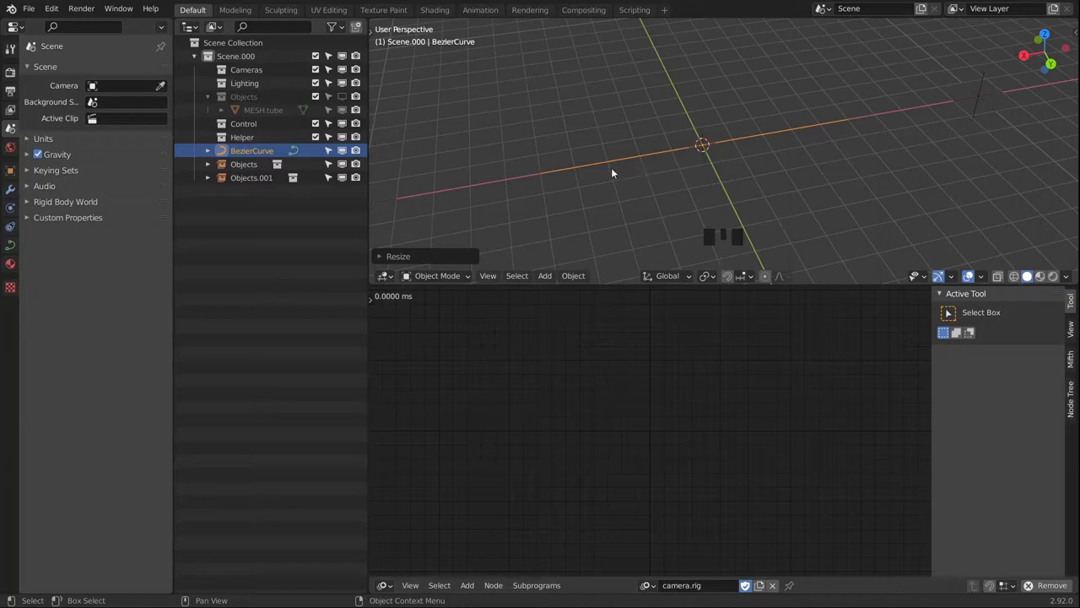
{"action": "middle_click_drag", "start_coordinate": [553, 178], "coordinate": [738, 114]}
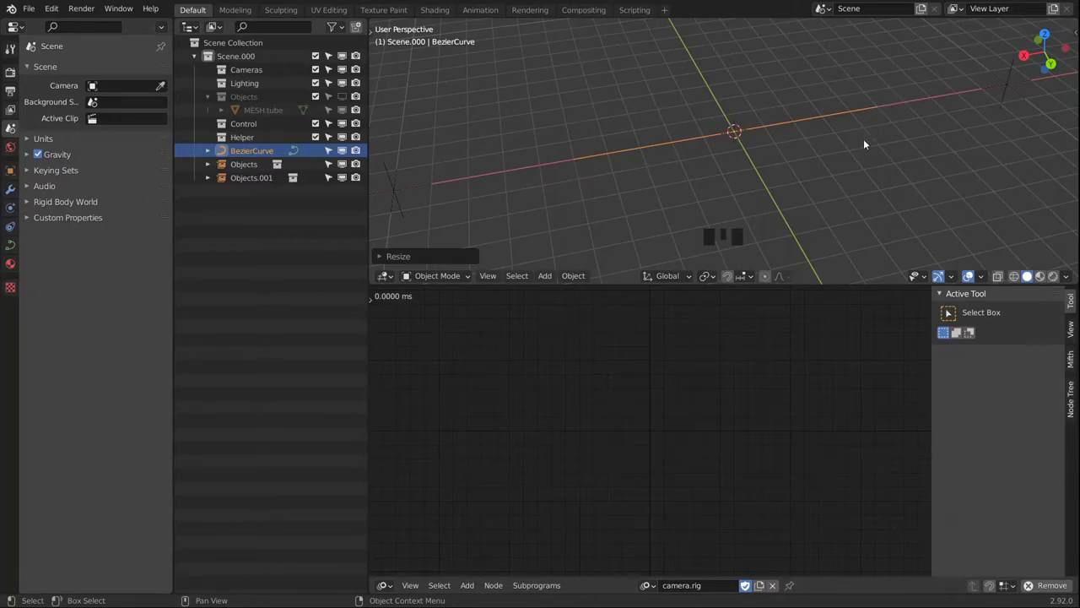
{"action": "middle_click_drag", "start_coordinate": [656, 159], "coordinate": [676, 137]}
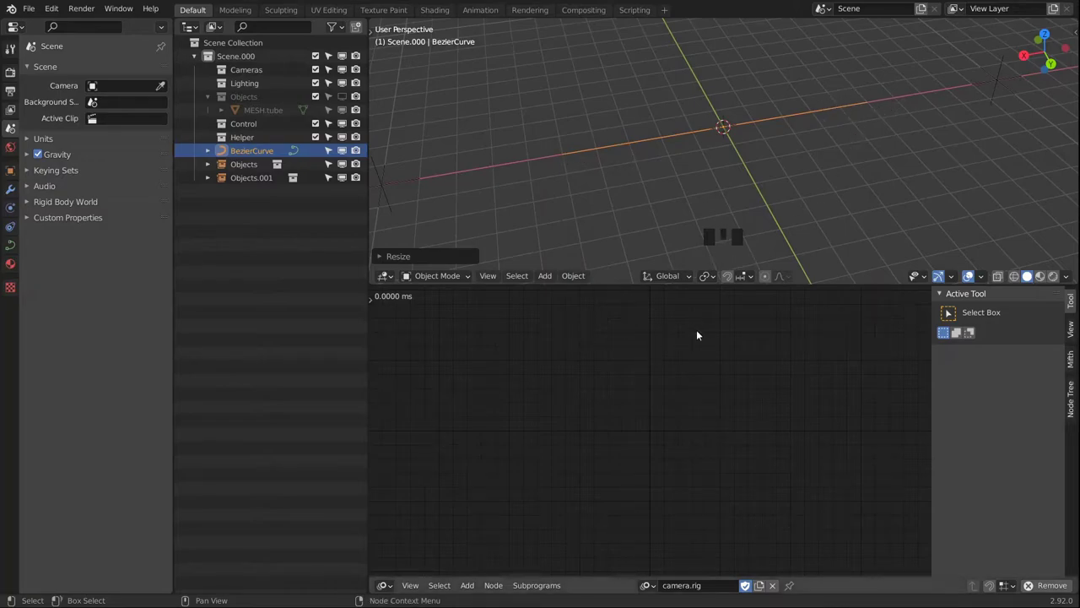
Add an Evaluate Spline node to camera.rig reading BezierCurve.
{"action": "key", "text": "shift+a"}
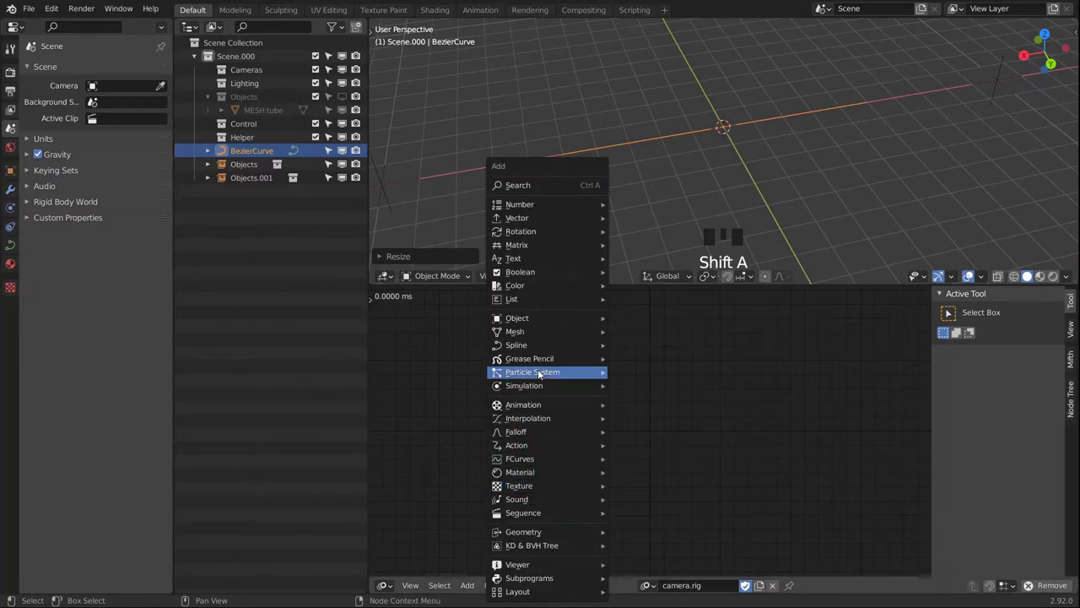
{"action": "mouse_move", "coordinate": [548, 344]}
{"action": "left_click", "coordinate": [659, 268]}
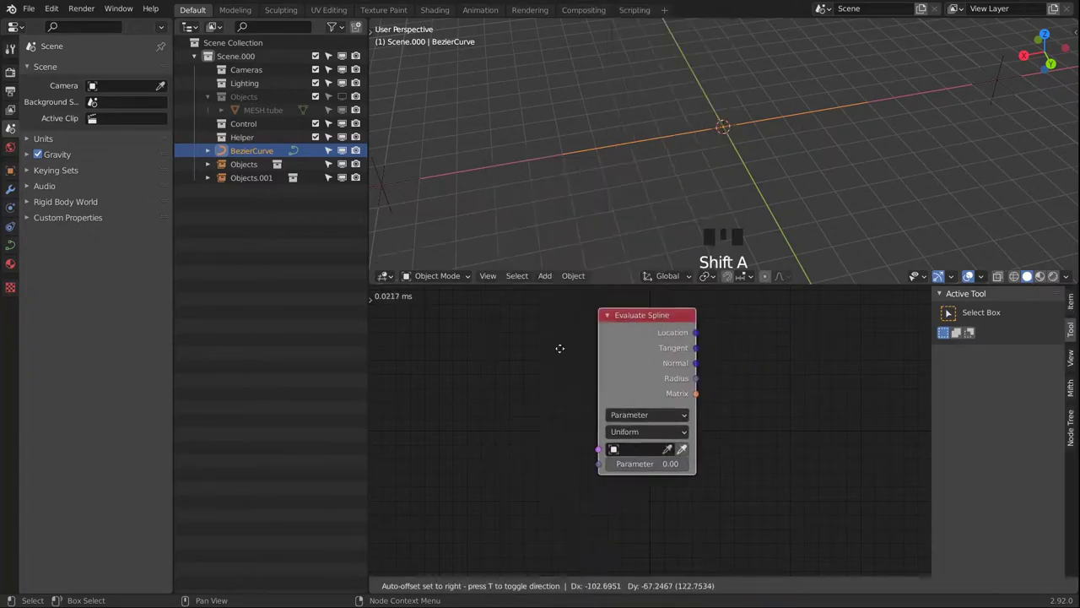
{"action": "left_click", "coordinate": [446, 346]}
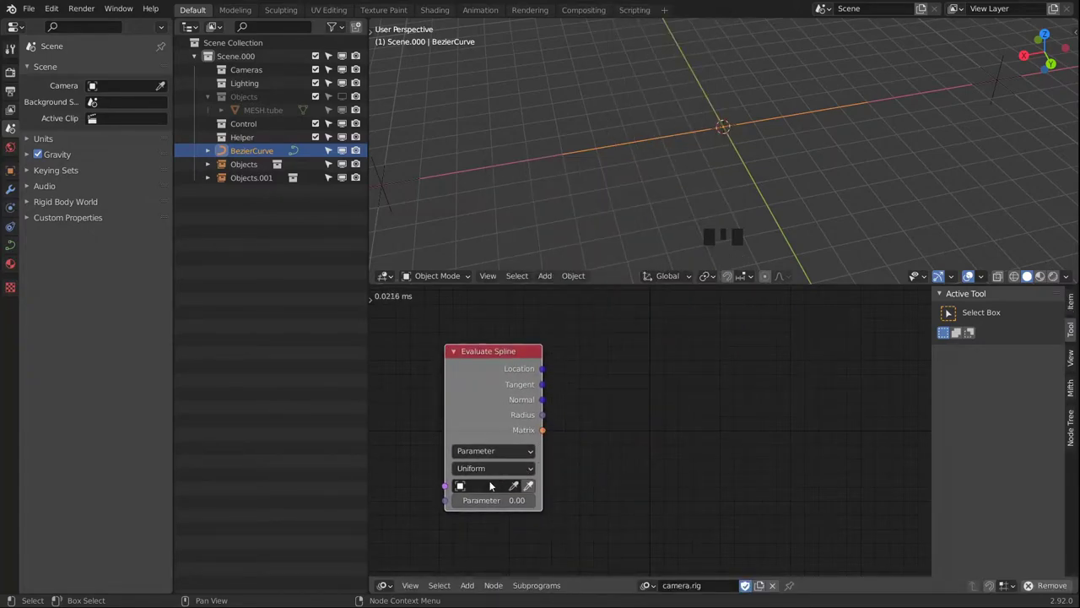
{"action": "left_click", "coordinate": [533, 488]}
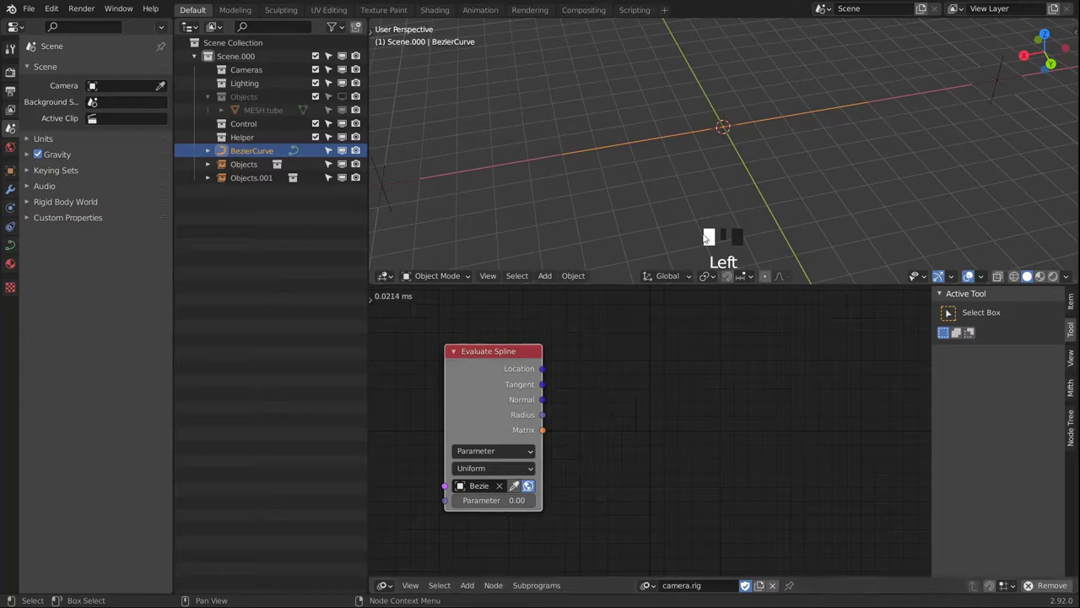
Begin renaming the BezierCurve object in the Outliner.
{"action": "left_click", "coordinate": [253, 151]}
{"action": "double_click", "coordinate": [264, 150]}
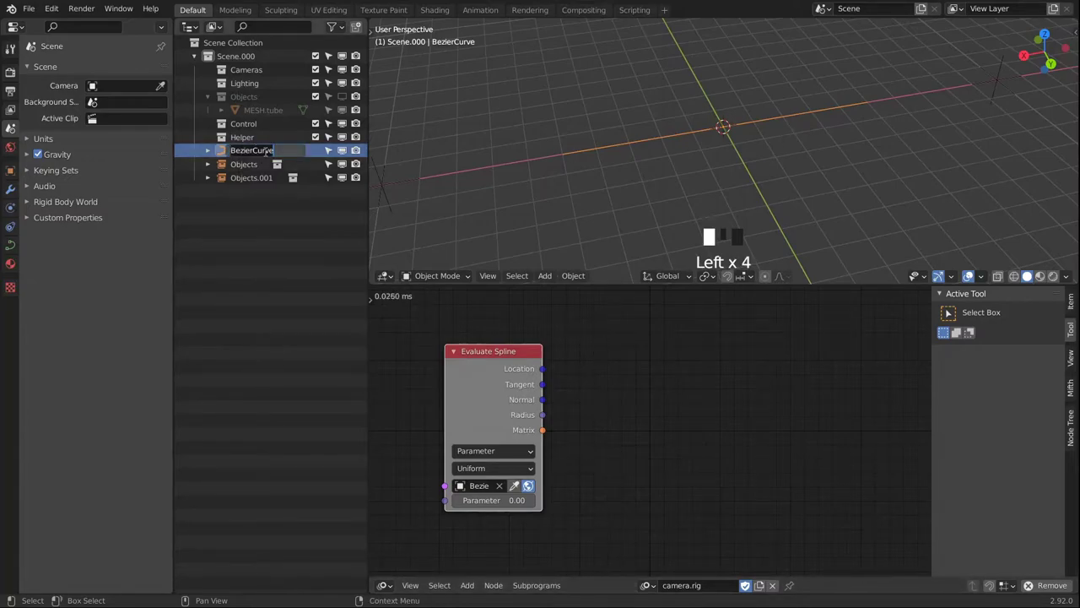
{"action": "type", "text": "CTRL.spiral.length"}
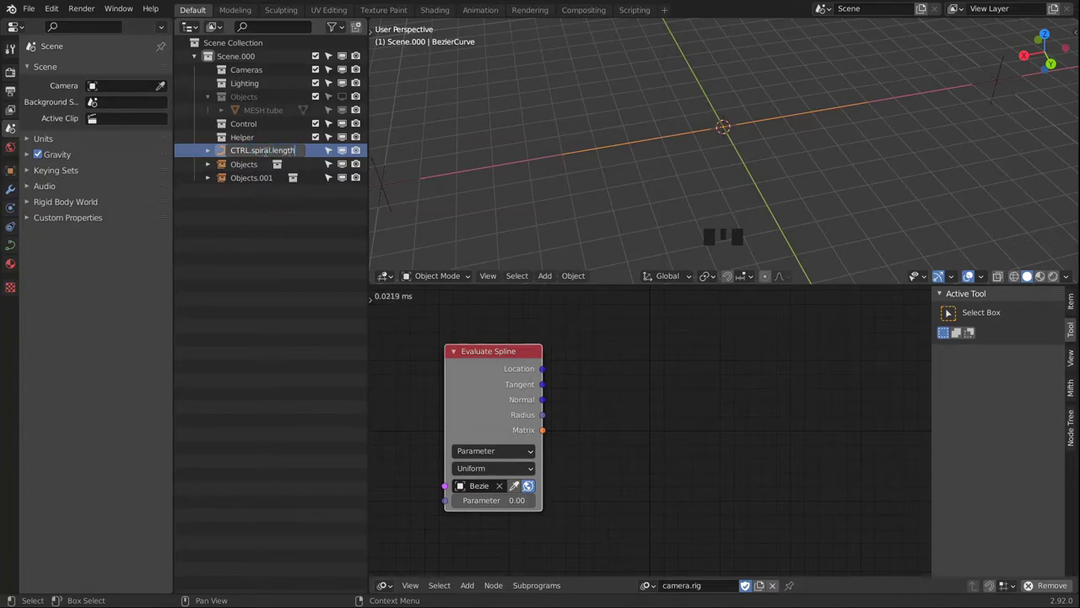
Name the curve CTRL.spiral.length and move it into the Control collection.
{"action": "key", "text": "Return"}
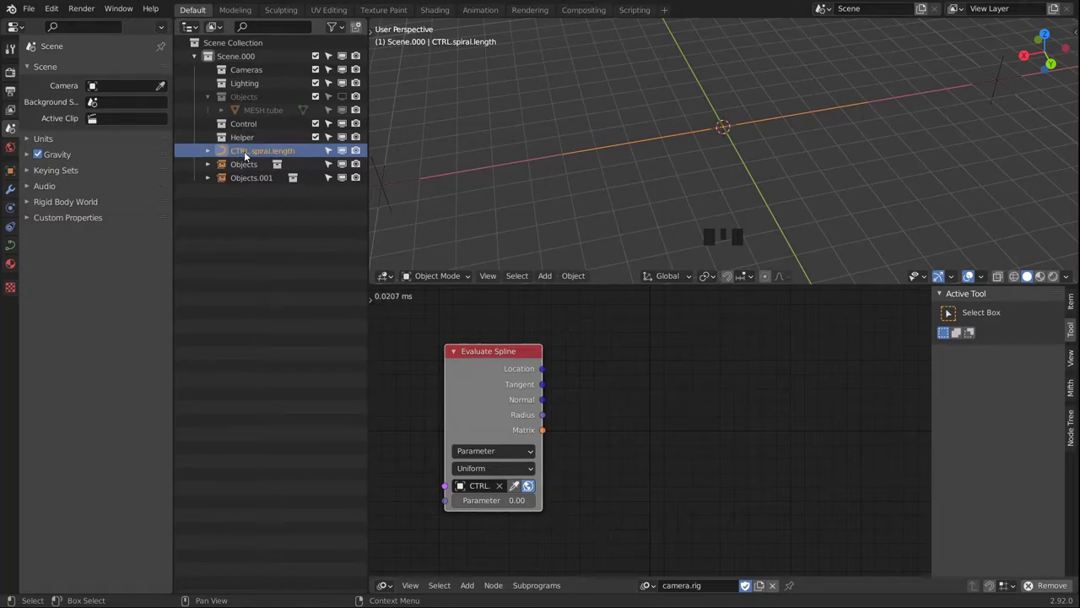
{"action": "left_click_drag", "start_coordinate": [245, 156], "coordinate": [254, 124]}
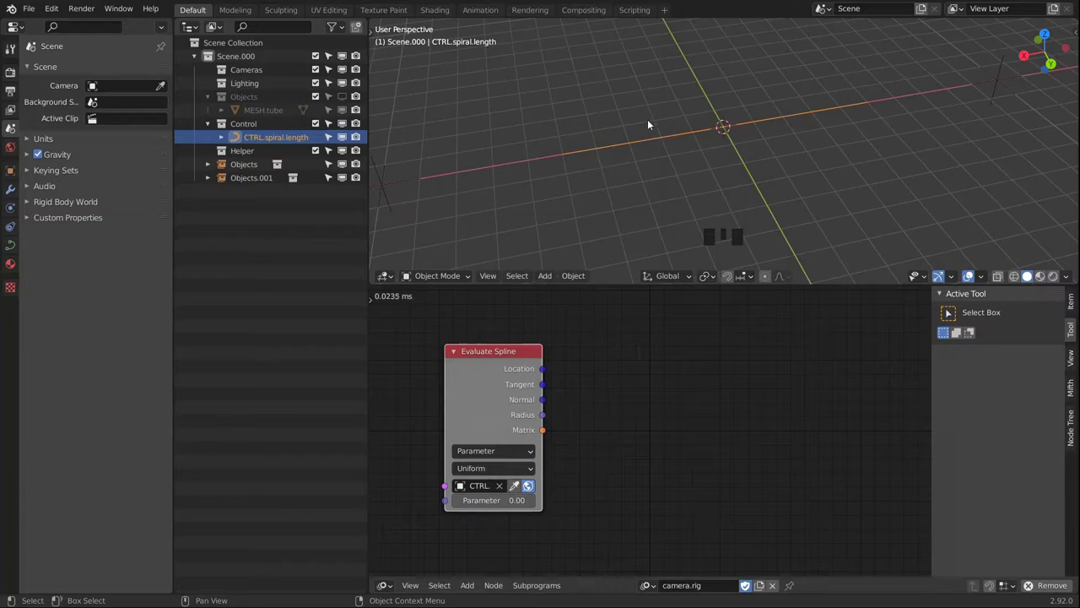
{"action": "left_click_drag", "start_coordinate": [542, 430], "coordinate": [602, 450]}
Set Evaluate Spline to Range Count with Amount 10, evaluated in world space.
{"action": "left_click", "coordinate": [557, 440]}
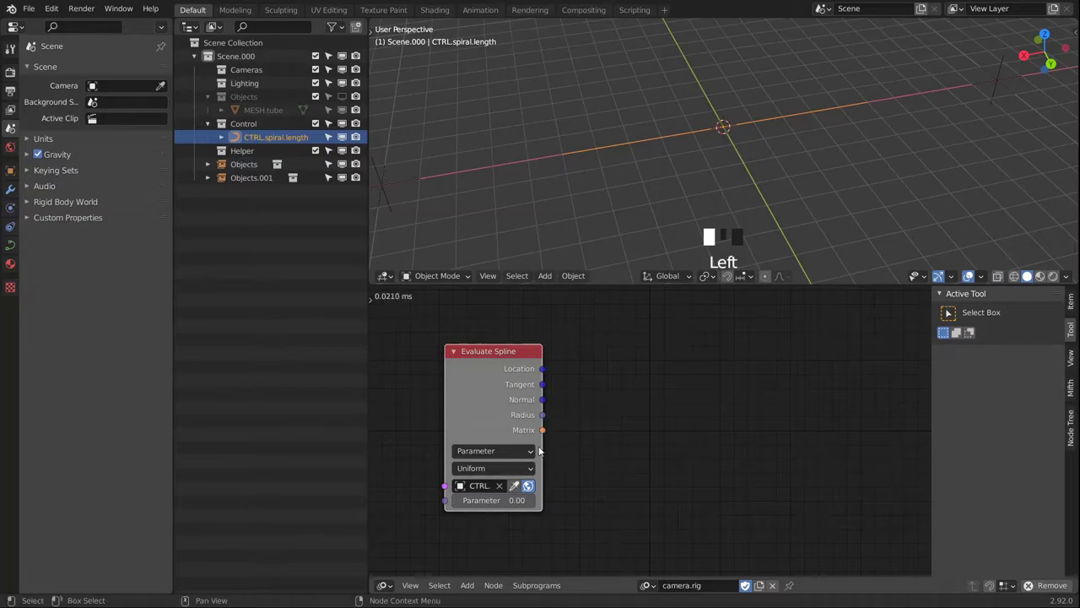
{"action": "left_click_drag", "start_coordinate": [542, 431], "coordinate": [574, 427]}
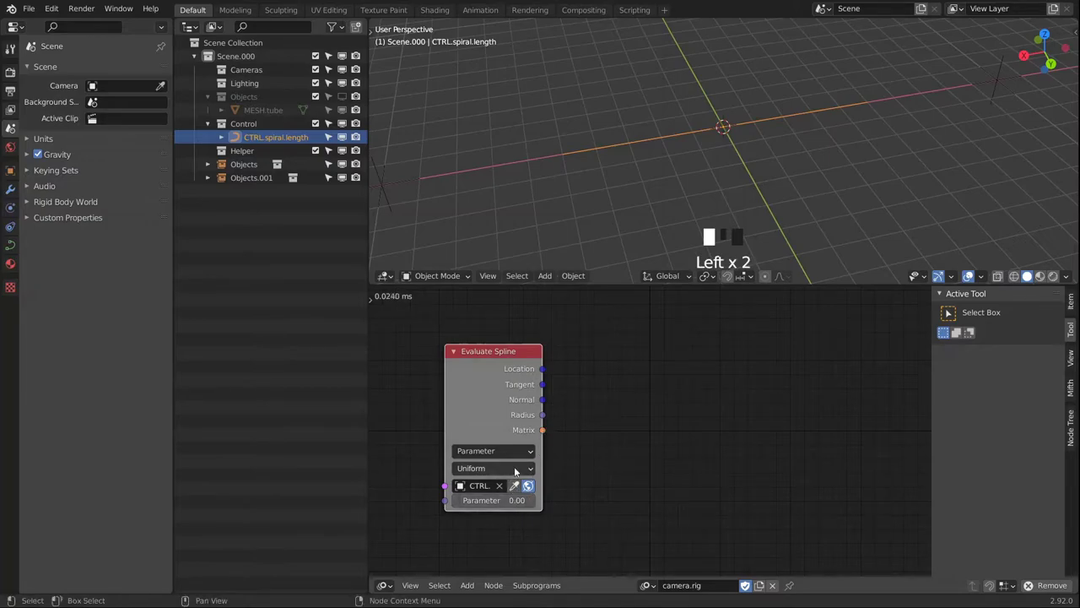
{"action": "left_click_drag", "start_coordinate": [490, 452], "coordinate": [481, 486]}
{"action": "double_click", "coordinate": [514, 504]}
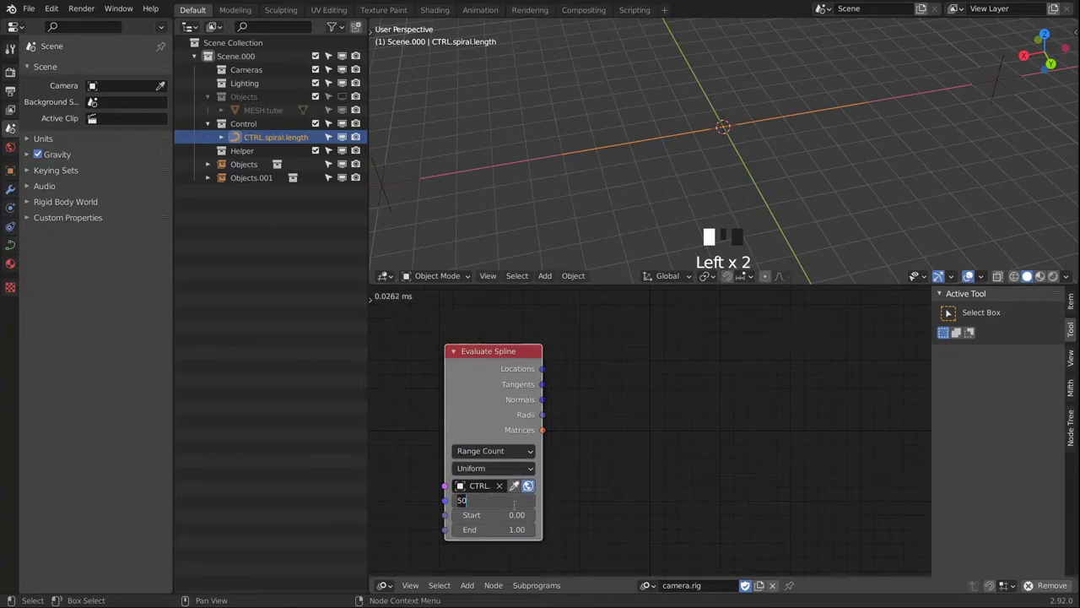
{"action": "type", "text": "10"}
{"action": "key", "text": "Return"}
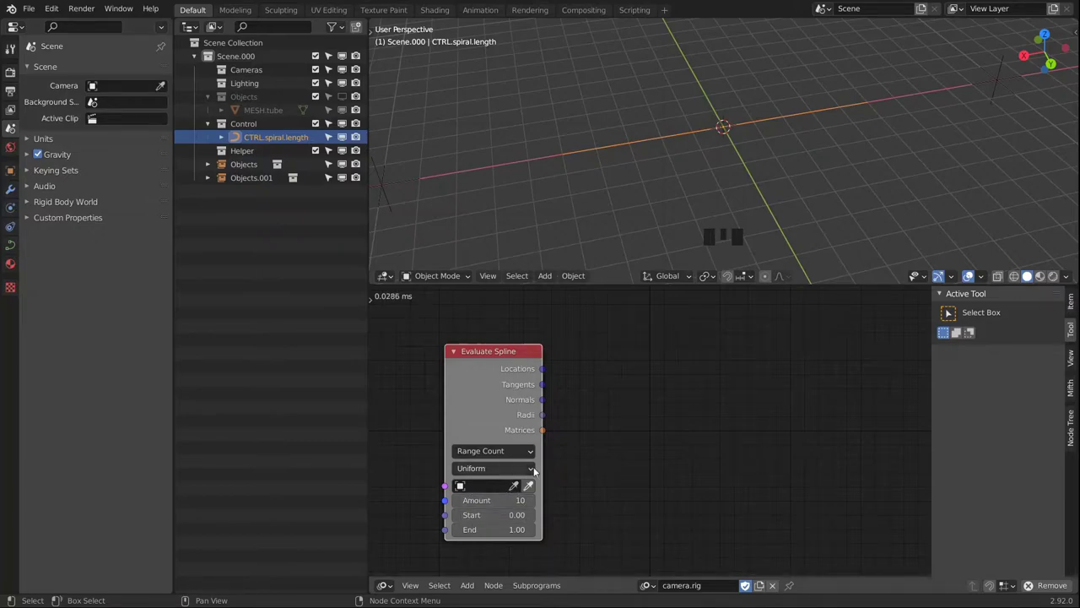
{"action": "left_click", "coordinate": [528, 485]}
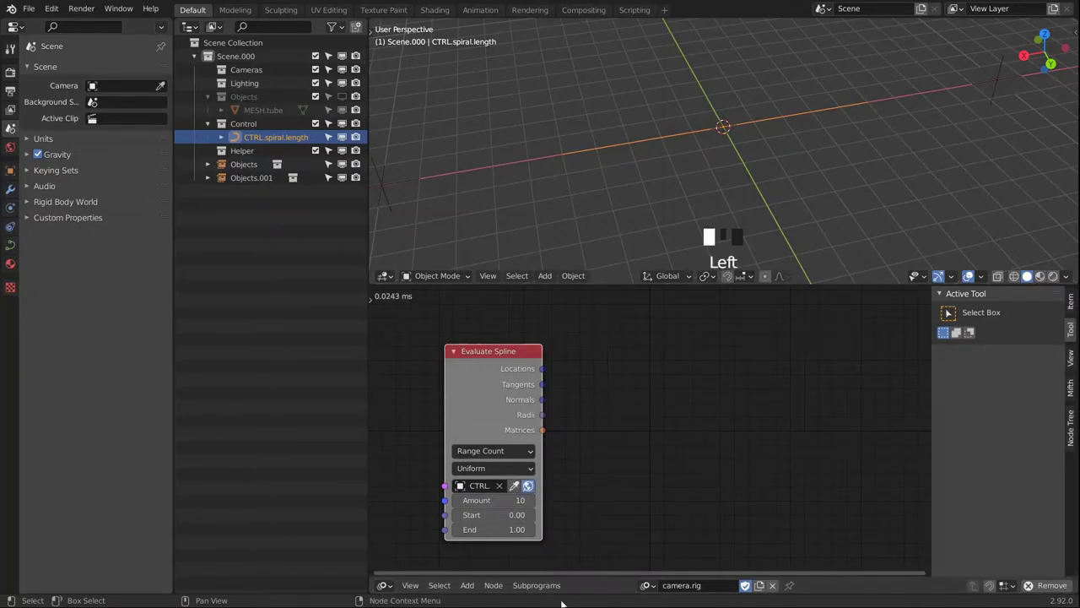
{"action": "left_click", "coordinate": [536, 585]}
Add a new Loop subprogram and name it generate.spiral.
{"action": "left_click", "coordinate": [566, 529]}
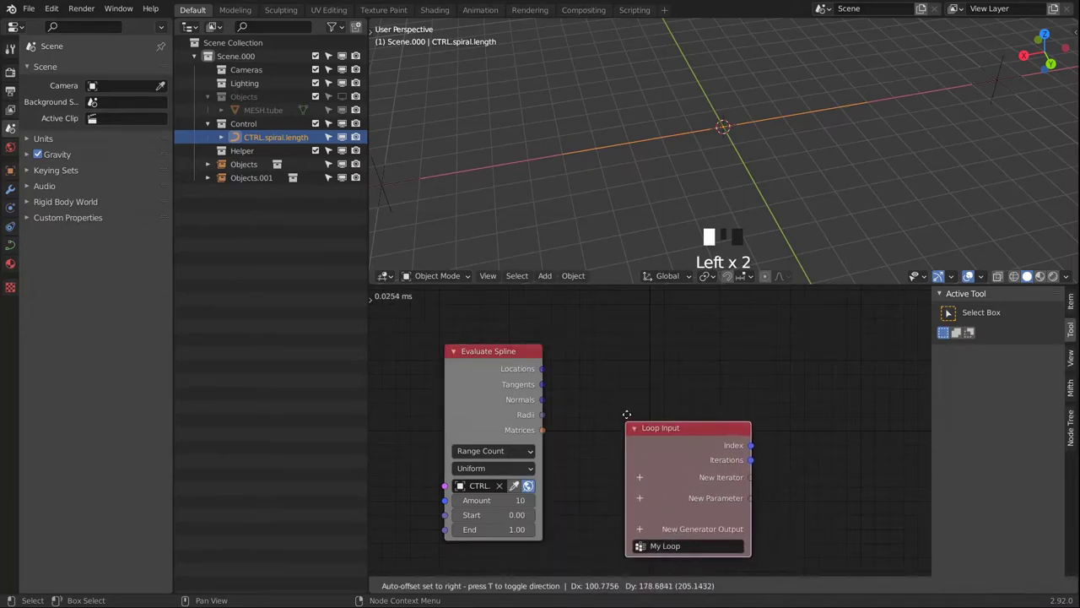
{"action": "left_click", "coordinate": [651, 414]}
{"action": "left_click", "coordinate": [723, 513]}
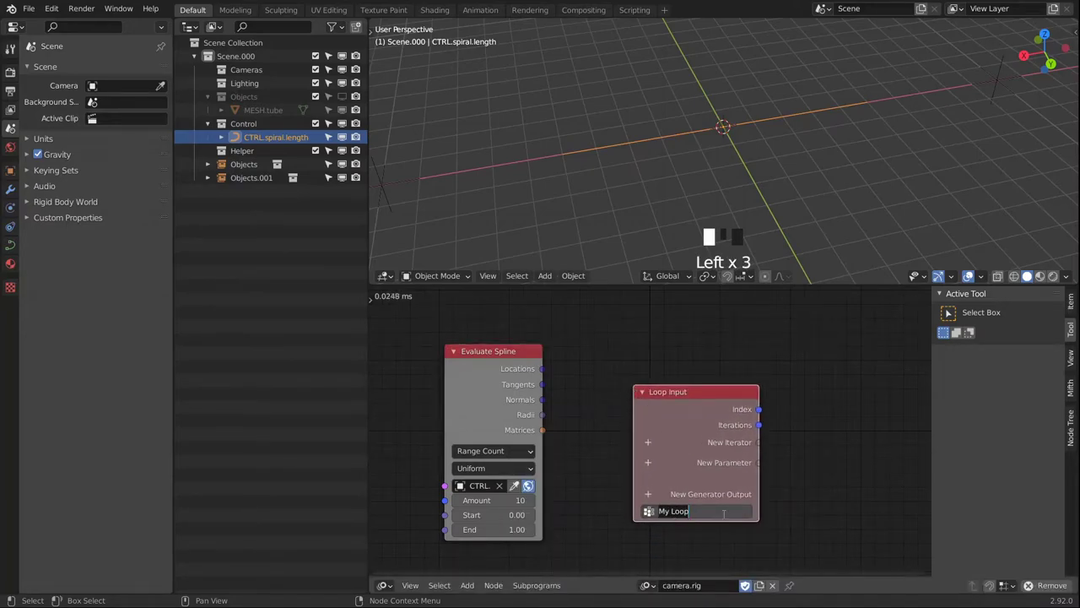
{"action": "type", "text": "generate.sp"}
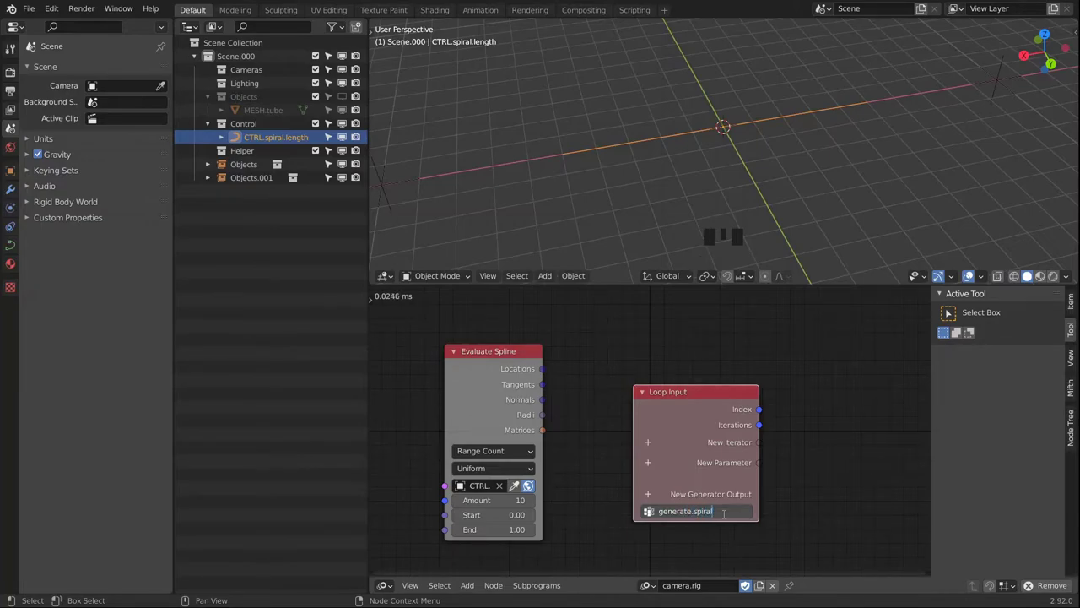
{"action": "type", "text": "iral"}
{"action": "key", "text": "Return"}
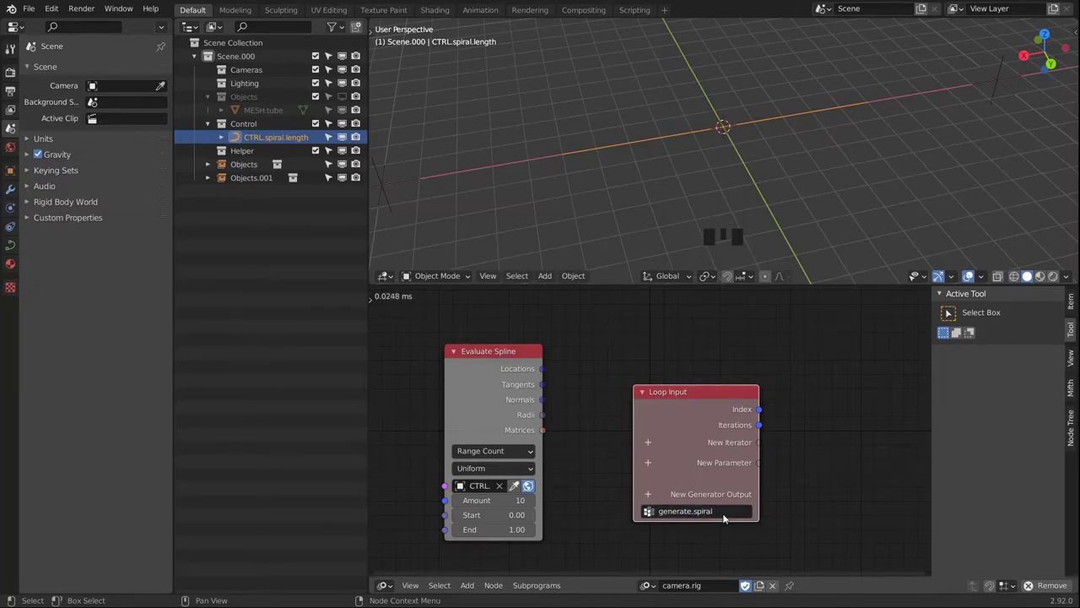
Give the generate.spiral loop a Matrix List iterator.
{"action": "left_click", "coordinate": [647, 443]}
{"action": "type", "text": "nat"}
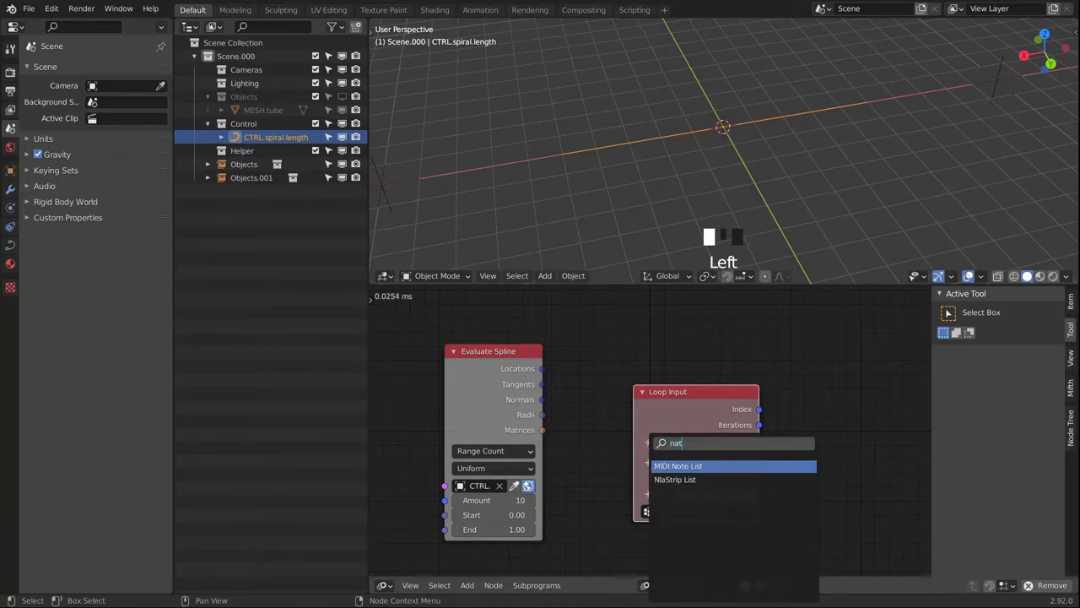
{"action": "key", "text": "BackSpace"}
{"action": "key", "text": "BackSpace"}
{"action": "key", "text": "BackSpace"}
{"action": "type", "text": "matr"}
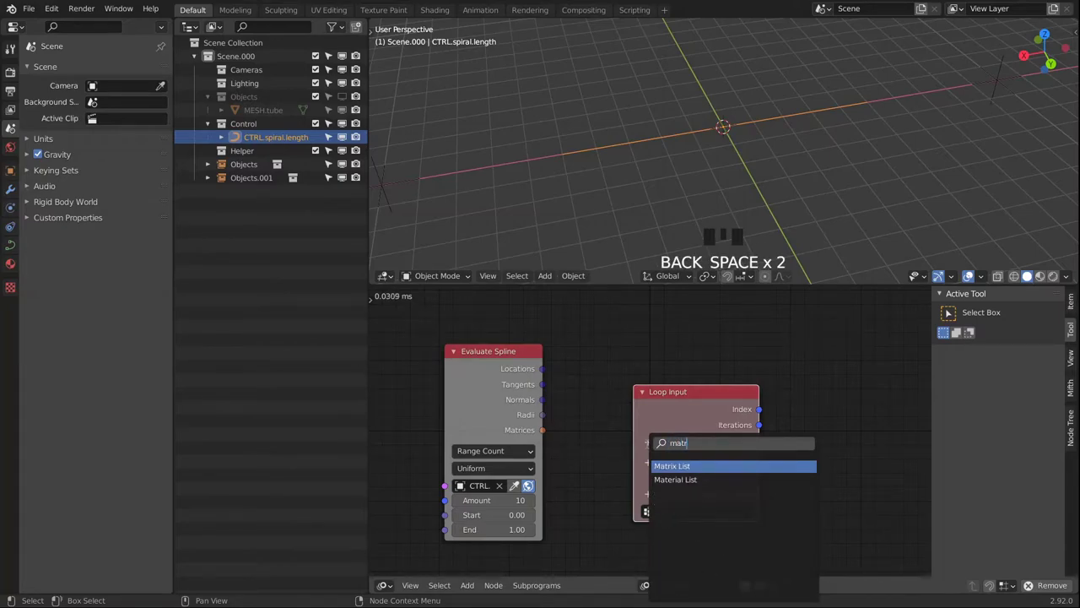
{"action": "key", "text": "Return"}
Move the Loop Input node below the Evaluate Spline node.
{"action": "middle_click_drag", "start_coordinate": [717, 452], "coordinate": [798, 325]}
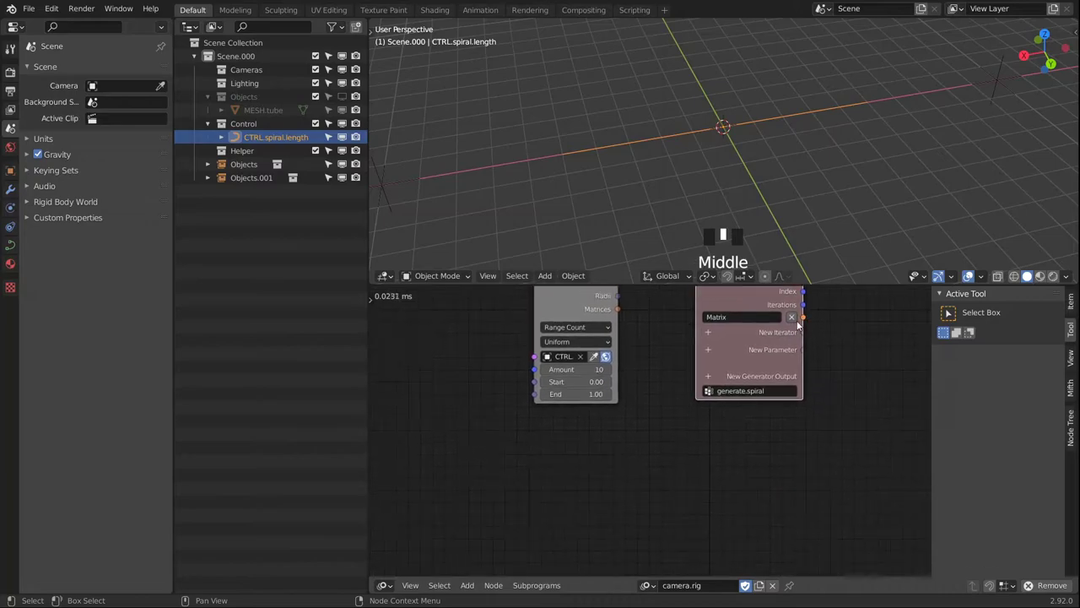
{"action": "left_click_drag", "start_coordinate": [753, 305], "coordinate": [587, 444]}
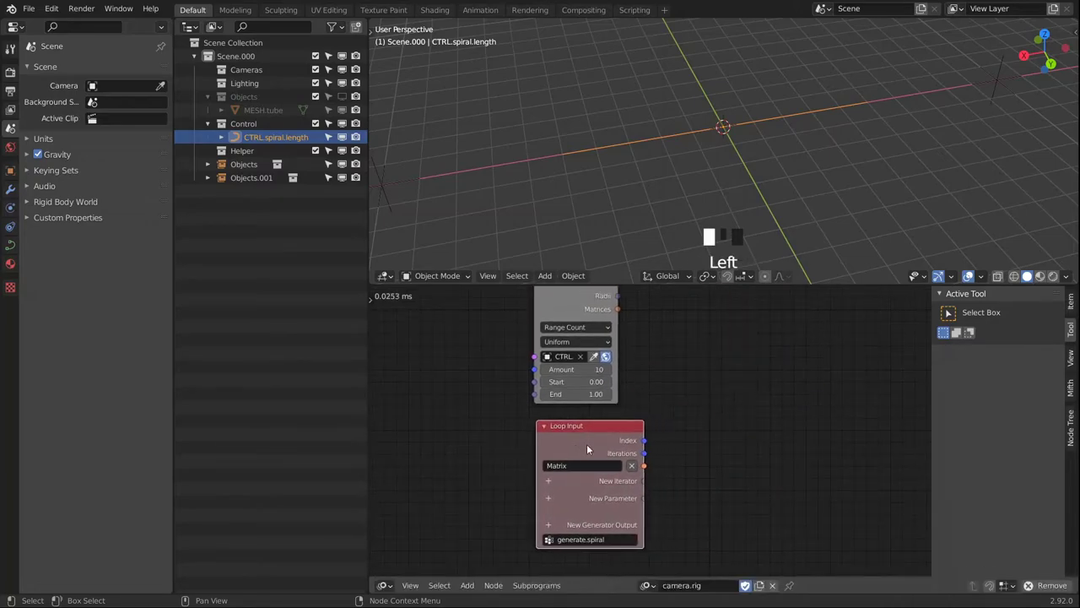
{"action": "middle_click_drag", "start_coordinate": [700, 400], "coordinate": [707, 434]}
{"action": "left_click", "coordinate": [536, 584]}
Add an Invoke Subprogram node calling generate.spiral, fed by Evaluate Spline's Matrices.
{"action": "left_click", "coordinate": [578, 555]}
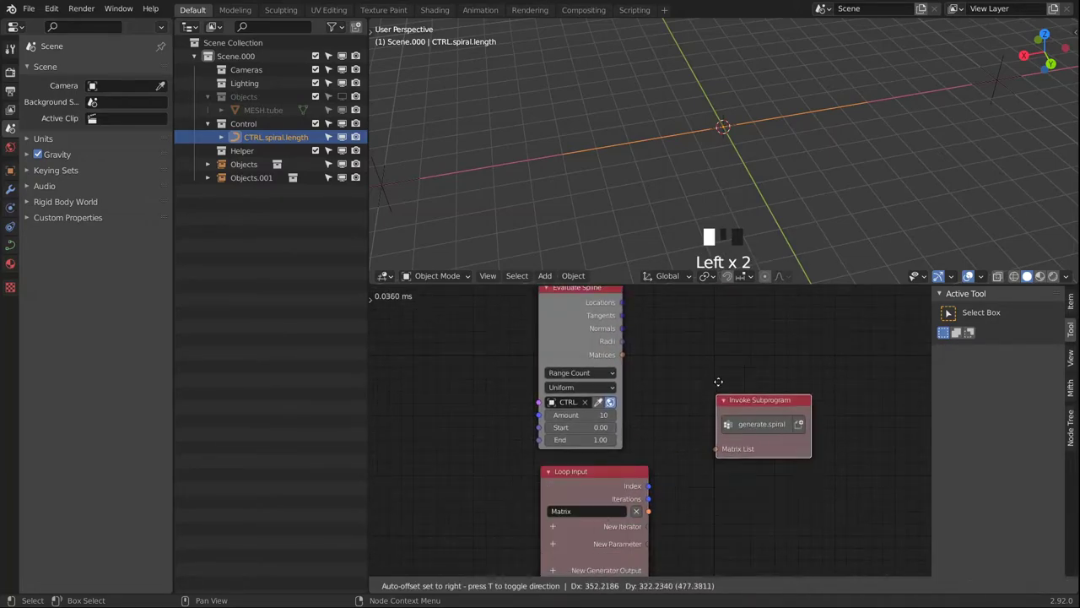
{"action": "left_click_drag", "start_coordinate": [622, 354], "coordinate": [685, 389]}
{"action": "left_click_drag", "start_coordinate": [755, 393], "coordinate": [743, 362]}
{"action": "middle_click_drag", "start_coordinate": [690, 500], "coordinate": [709, 404]}
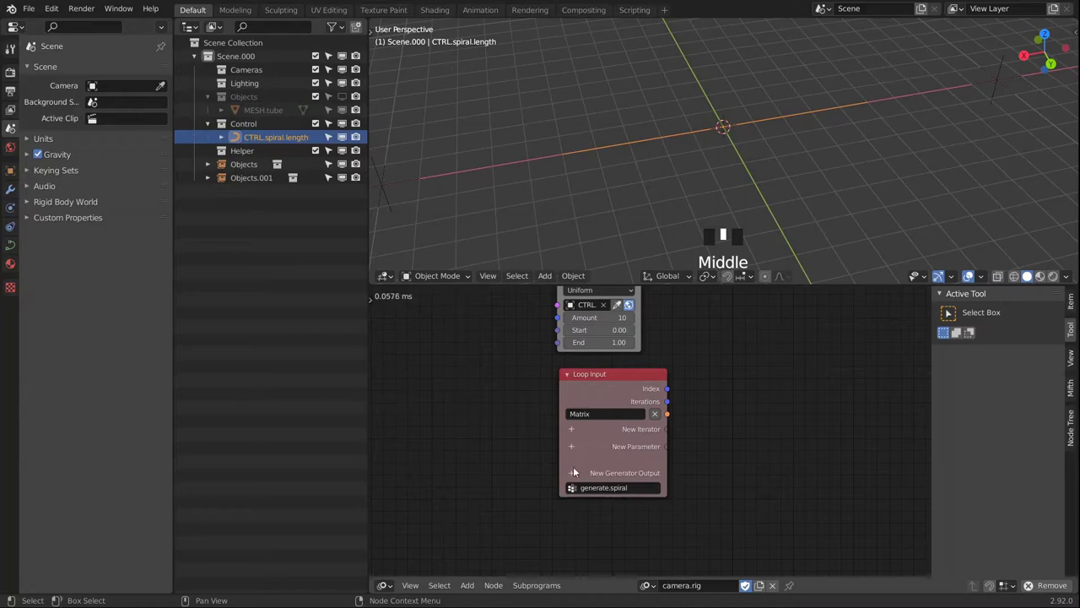
Add a Matrix List generator output to the loop and link Loop Input's Matrix to it.
{"action": "left_click", "coordinate": [573, 469]}
{"action": "left_click", "coordinate": [573, 469]}
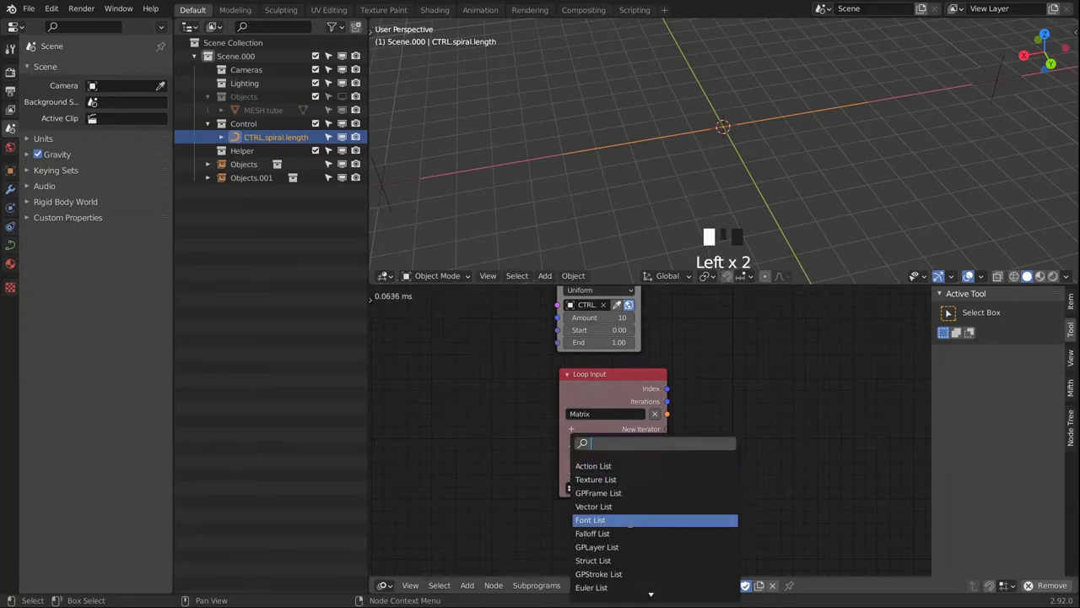
{"action": "type", "text": "matr"}
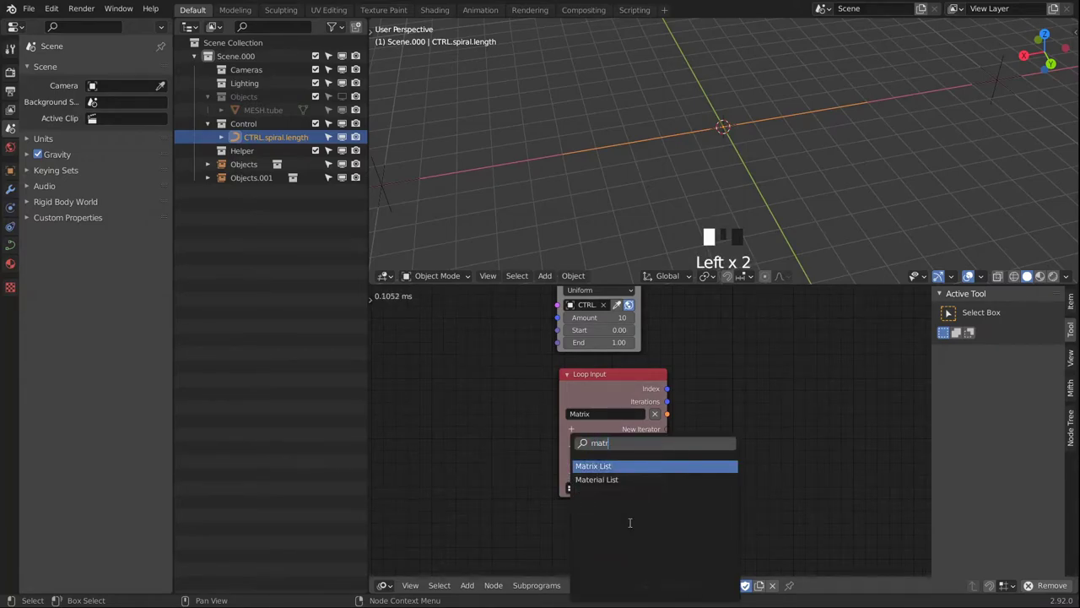
{"action": "key", "text": "Return"}
{"action": "left_click", "coordinate": [783, 380]}
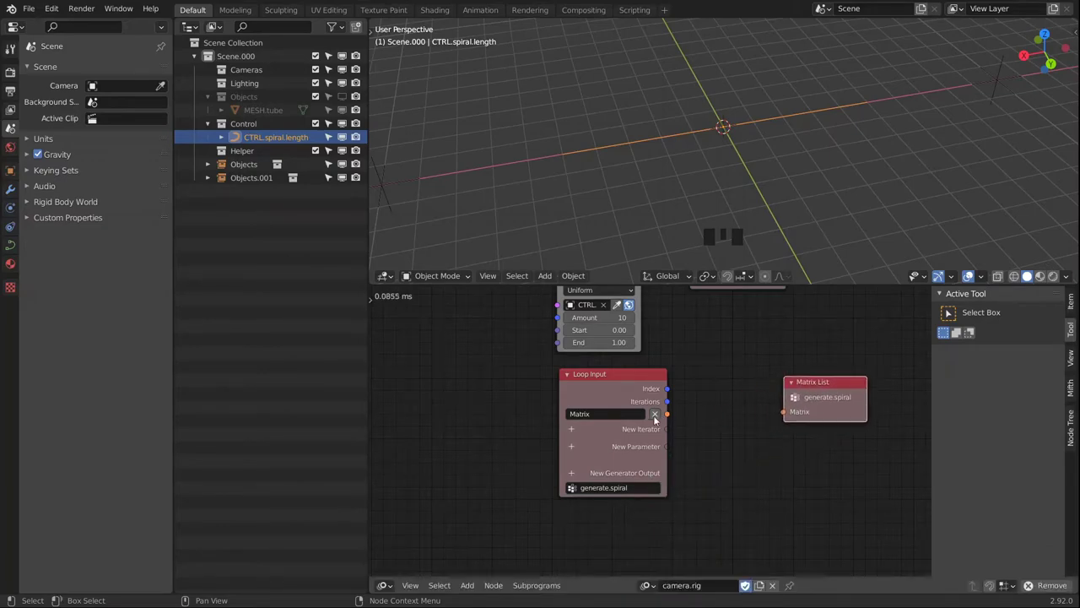
{"action": "left_click_drag", "start_coordinate": [666, 414], "coordinate": [784, 412]}
{"action": "middle_click_drag", "start_coordinate": [826, 377], "coordinate": [743, 463]}
{"action": "scroll", "coordinate": [743, 462], "scroll_direction": "down", "scroll_amount": 2}
{"action": "left_click", "coordinate": [686, 349]}
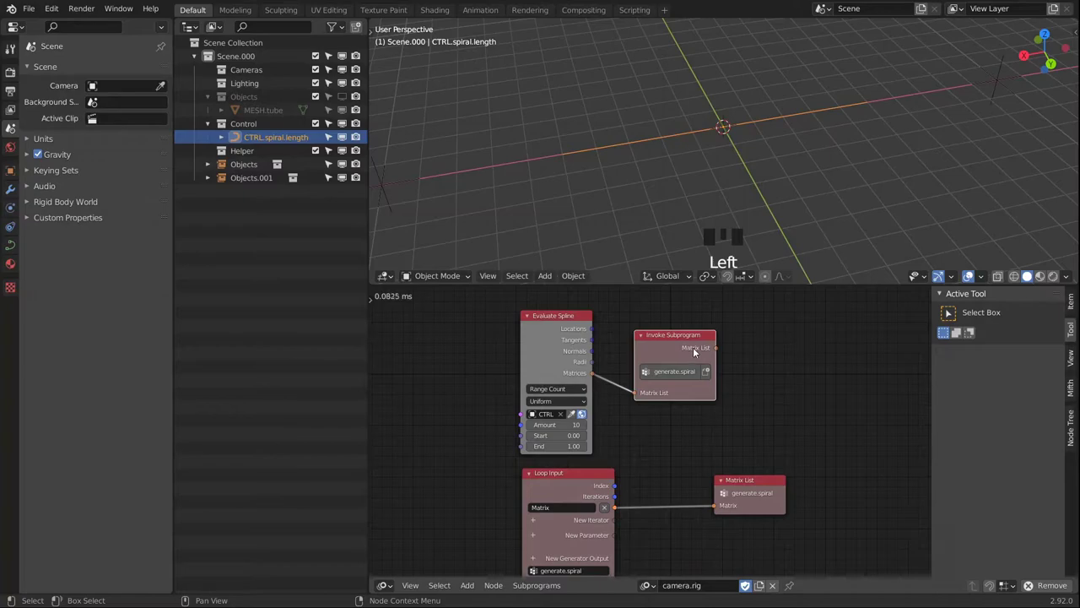
Add a 3D Viewer showing Invoke Subprogram's Matrix List, and move Matrix List further right.
{"action": "key", "text": "shift+a"}
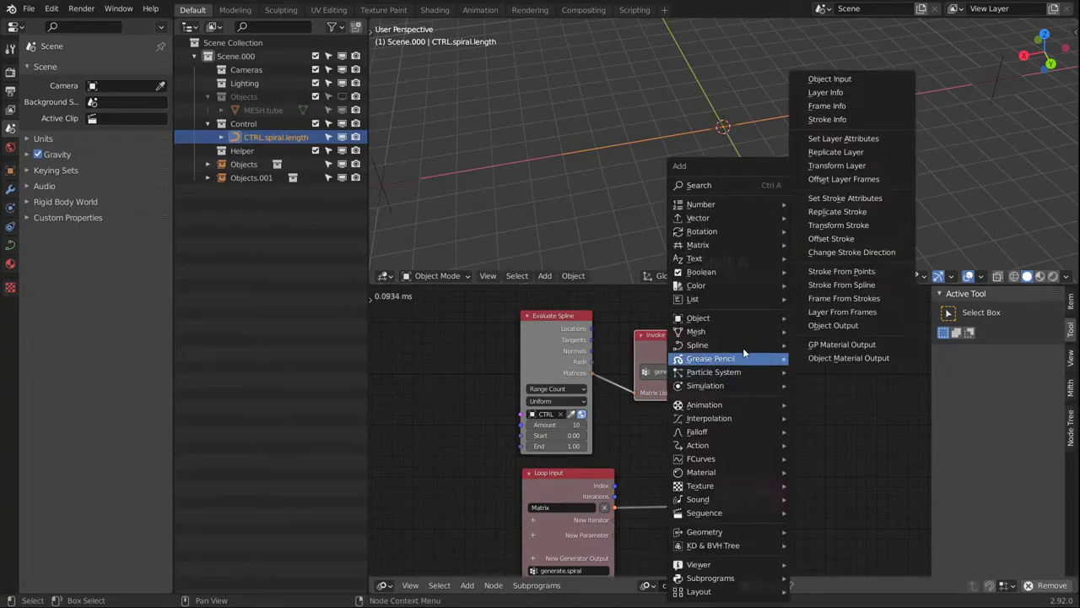
{"action": "mouse_move", "coordinate": [733, 309]}
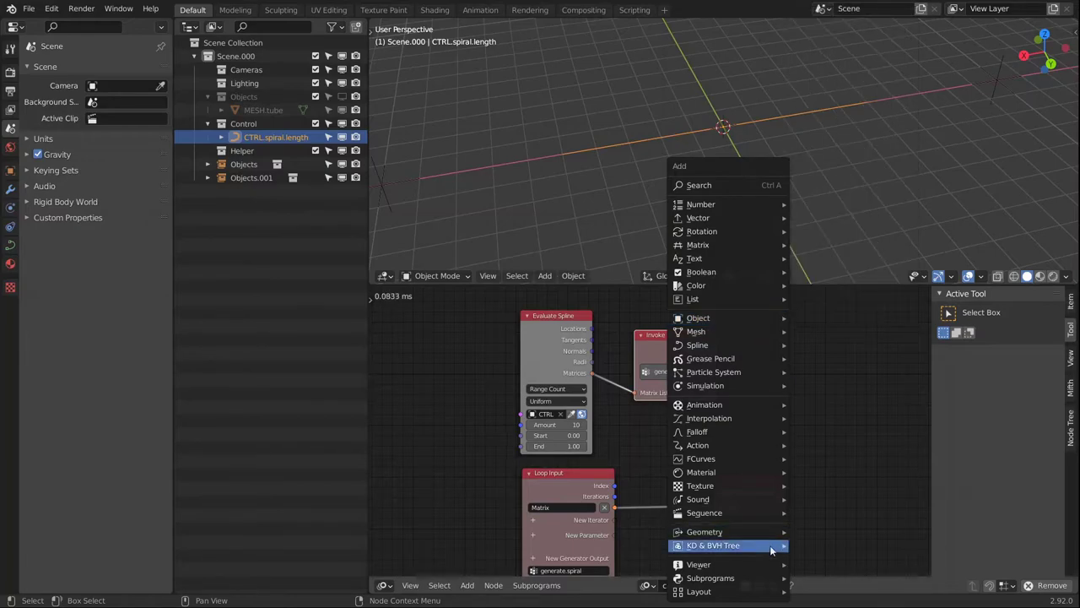
{"action": "mouse_move", "coordinate": [734, 567]}
{"action": "left_click", "coordinate": [832, 525]}
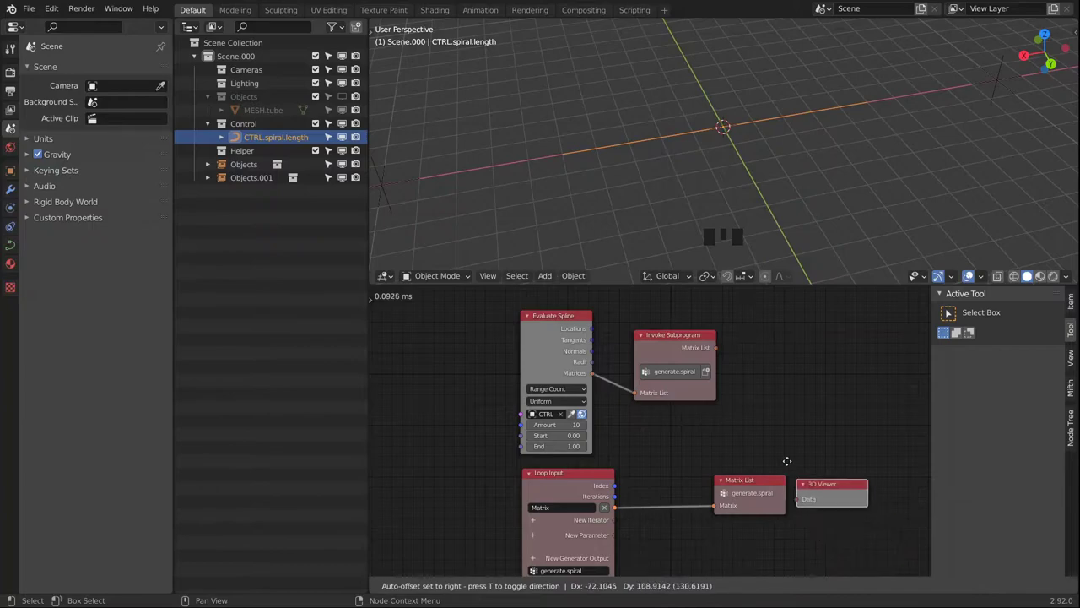
{"action": "left_click_drag", "start_coordinate": [718, 347], "coordinate": [773, 362]}
{"action": "middle_click_drag", "start_coordinate": [742, 486], "coordinate": [734, 430]}
{"action": "left_click_drag", "start_coordinate": [741, 429], "coordinate": [883, 437]}
Insert a single-matrix Offset Matrix node (Use Matrix List off) between Loop Input and Matrix List.
{"action": "key", "text": "shift+a"}
{"action": "mouse_move", "coordinate": [694, 198]}
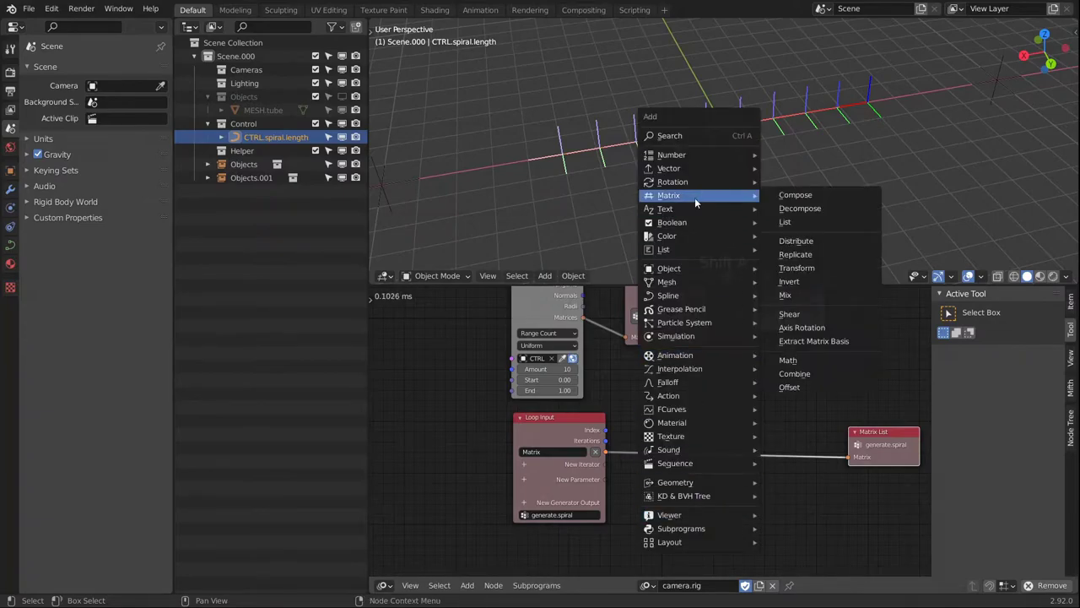
{"action": "left_click", "coordinate": [794, 388]}
{"action": "left_click", "coordinate": [714, 498]}
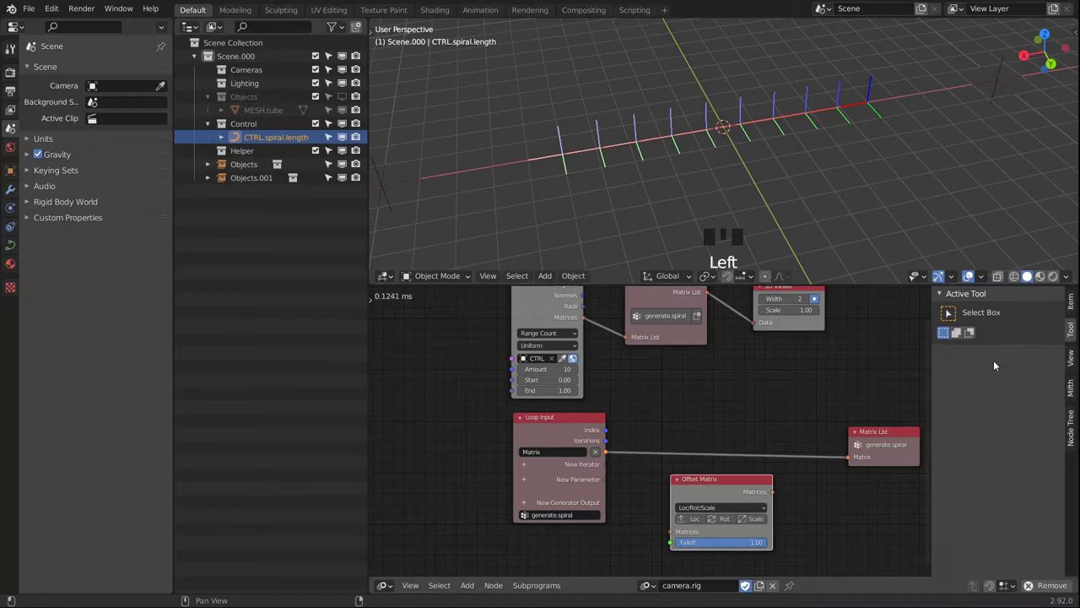
{"action": "left_click", "coordinate": [1072, 301]}
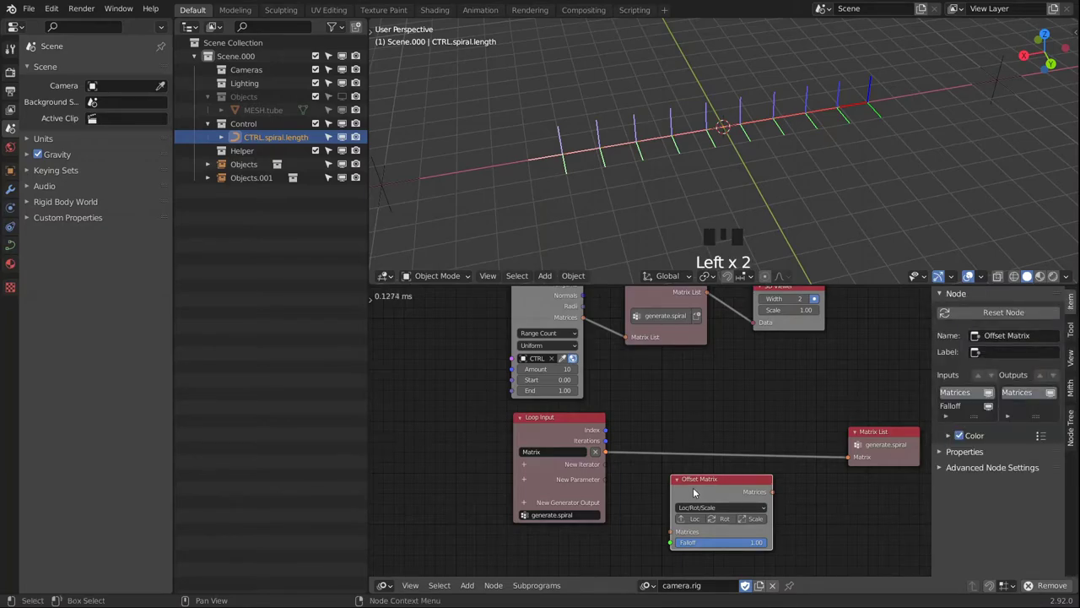
{"action": "left_click", "coordinate": [941, 469]}
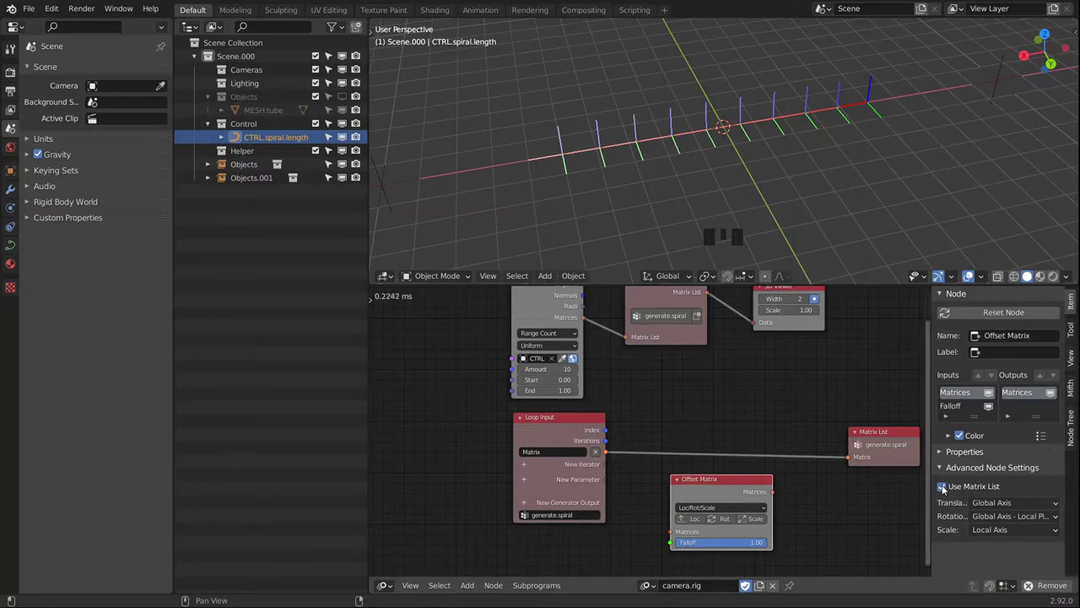
{"action": "left_click", "coordinate": [942, 487]}
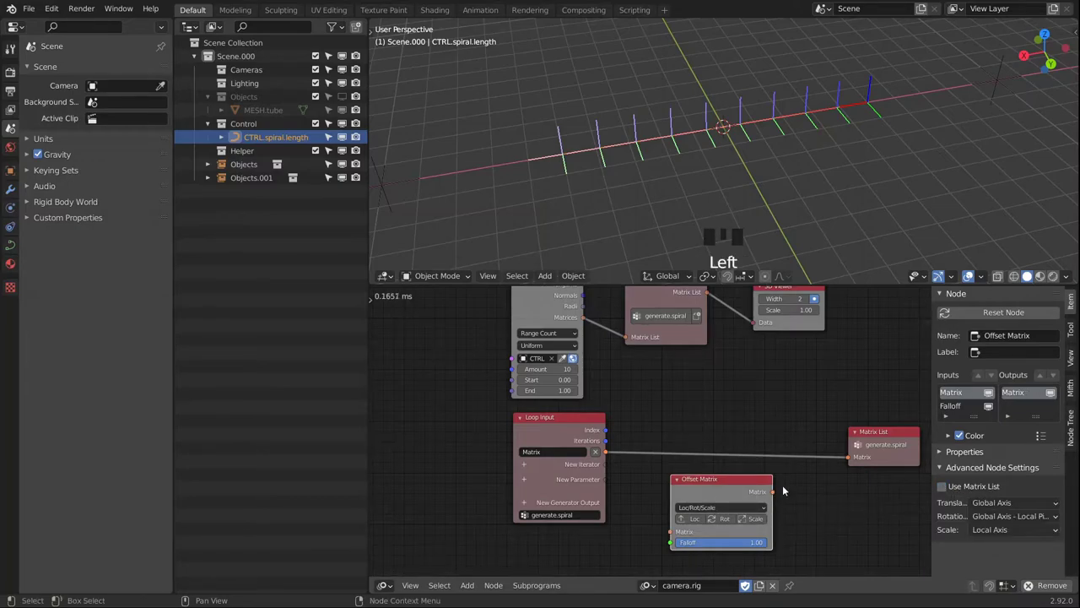
{"action": "left_click_drag", "start_coordinate": [709, 481], "coordinate": [694, 453]}
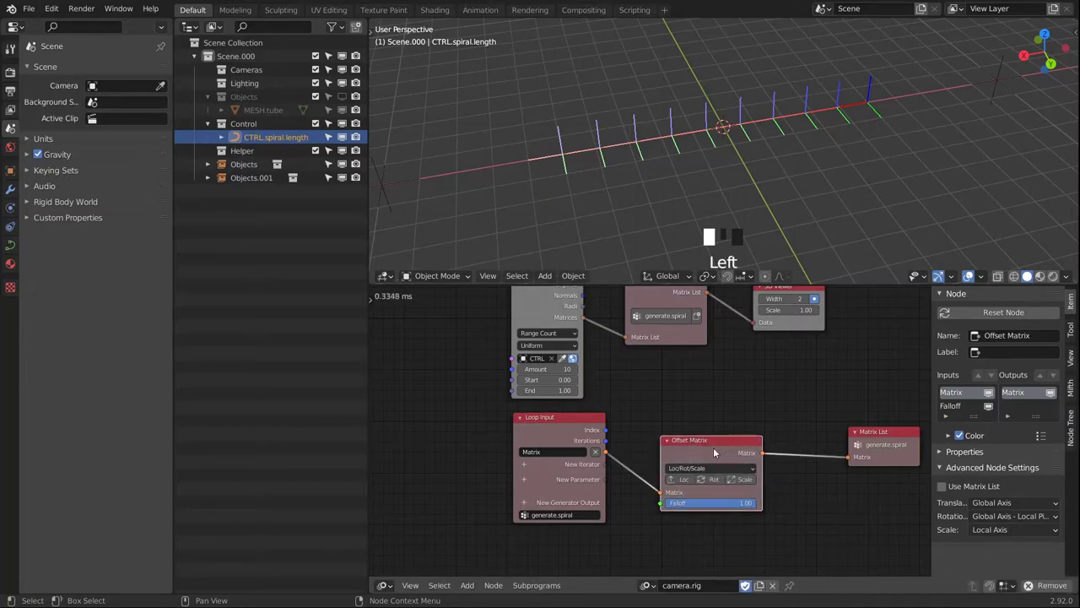
Enable rotation on the Offset Matrix node in Local Axis - Local Pivot mode.
{"action": "middle_click_drag", "start_coordinate": [790, 481], "coordinate": [787, 441]}
{"action": "left_click", "coordinate": [717, 440]}
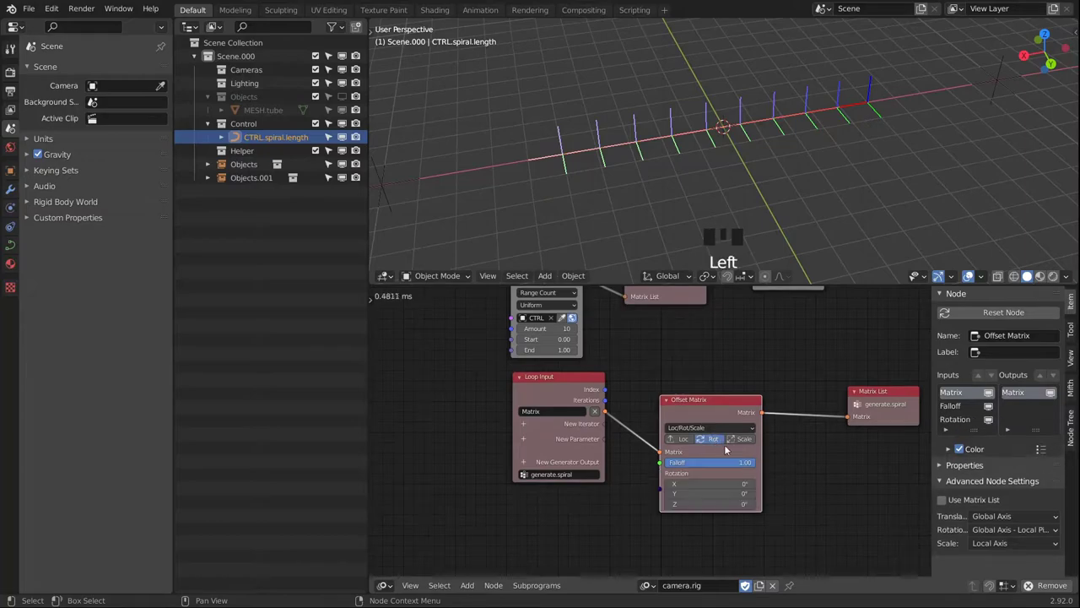
{"action": "left_click", "coordinate": [1019, 534]}
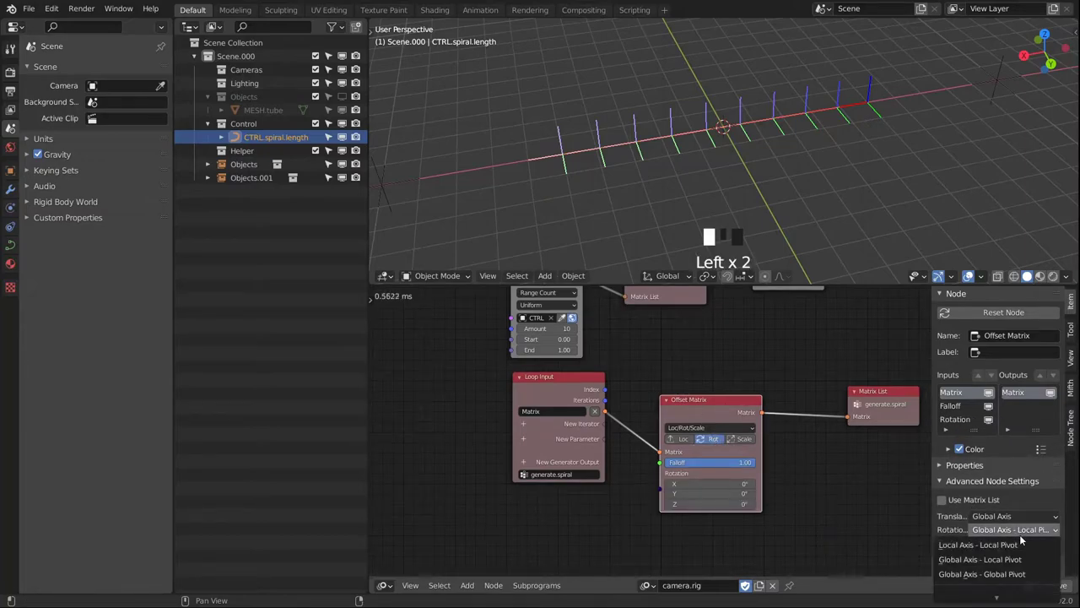
{"action": "left_click", "coordinate": [976, 545]}
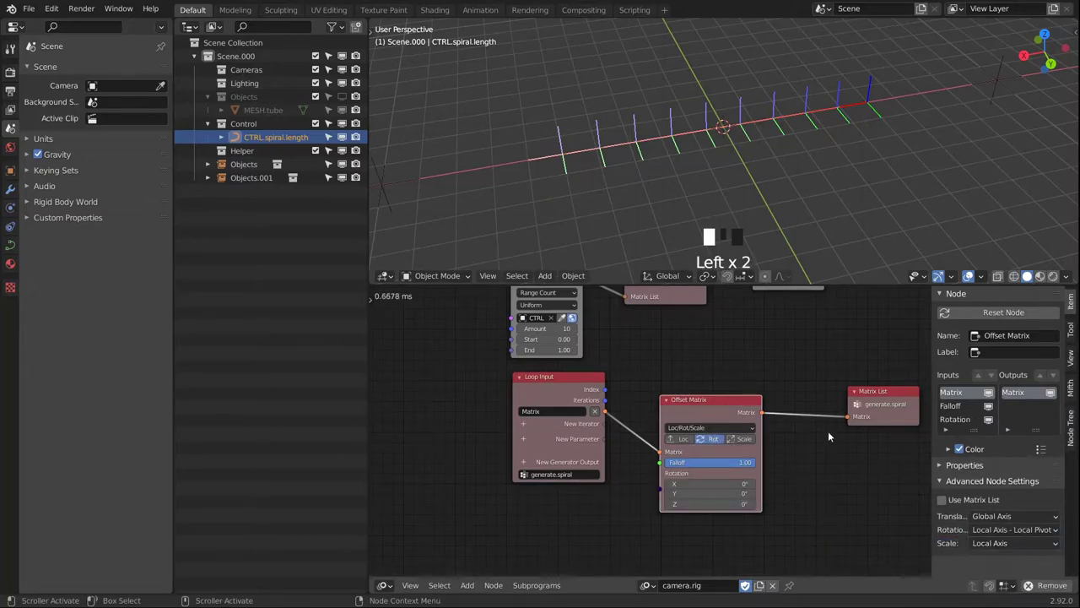
{"action": "middle_click_drag", "start_coordinate": [803, 453], "coordinate": [752, 459]}
Duplicate Offset Matrix into the link, switching it from rotation to Local Axis translation.
{"action": "key", "text": "shift+d"}
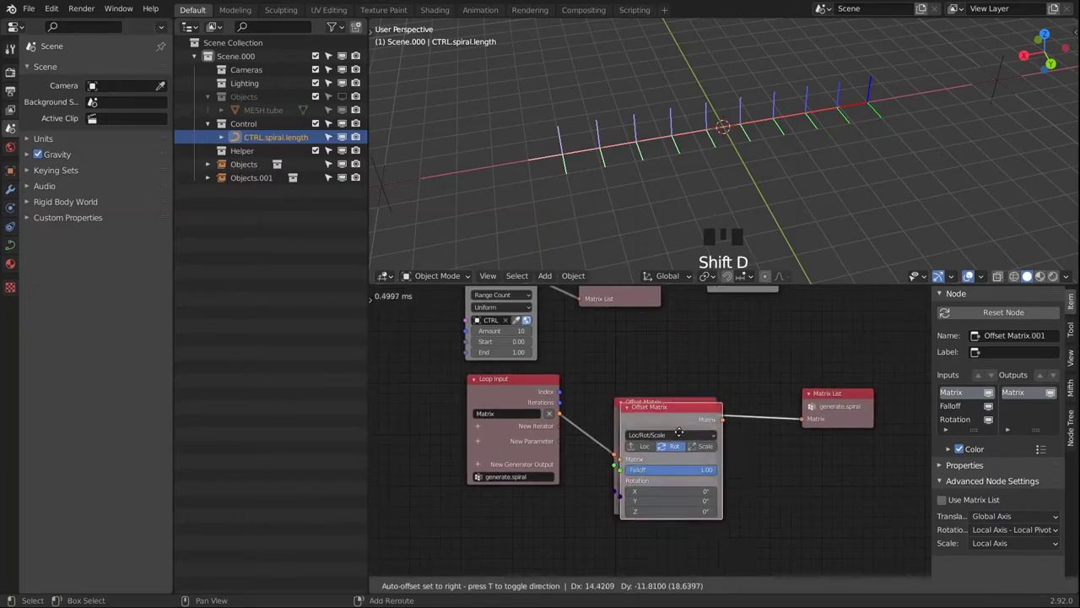
{"action": "left_click", "coordinate": [804, 442]}
{"action": "left_click", "coordinate": [806, 436]}
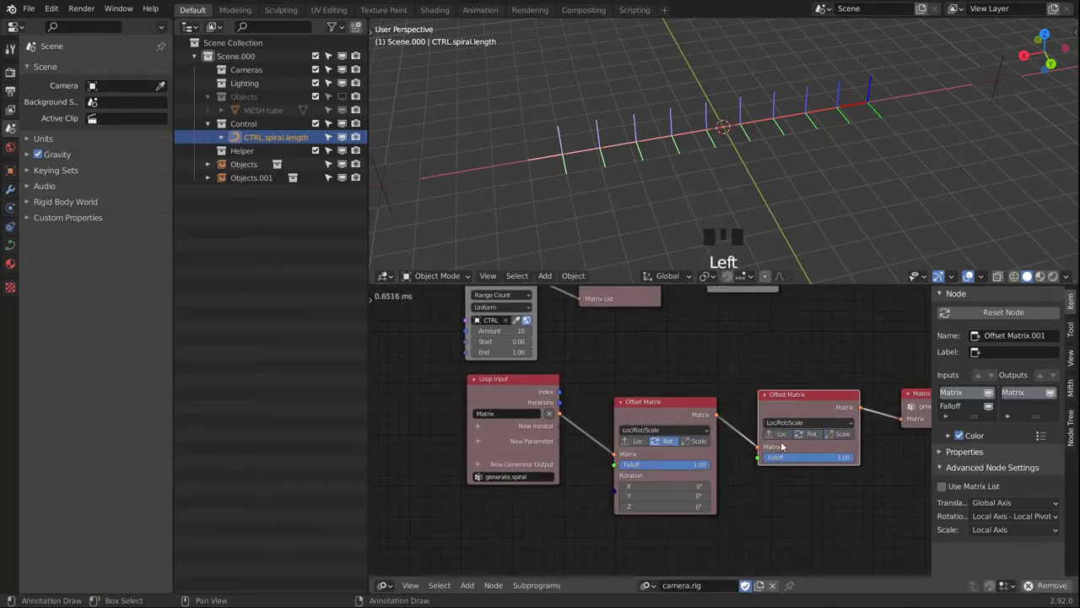
{"action": "left_click", "coordinate": [782, 434]}
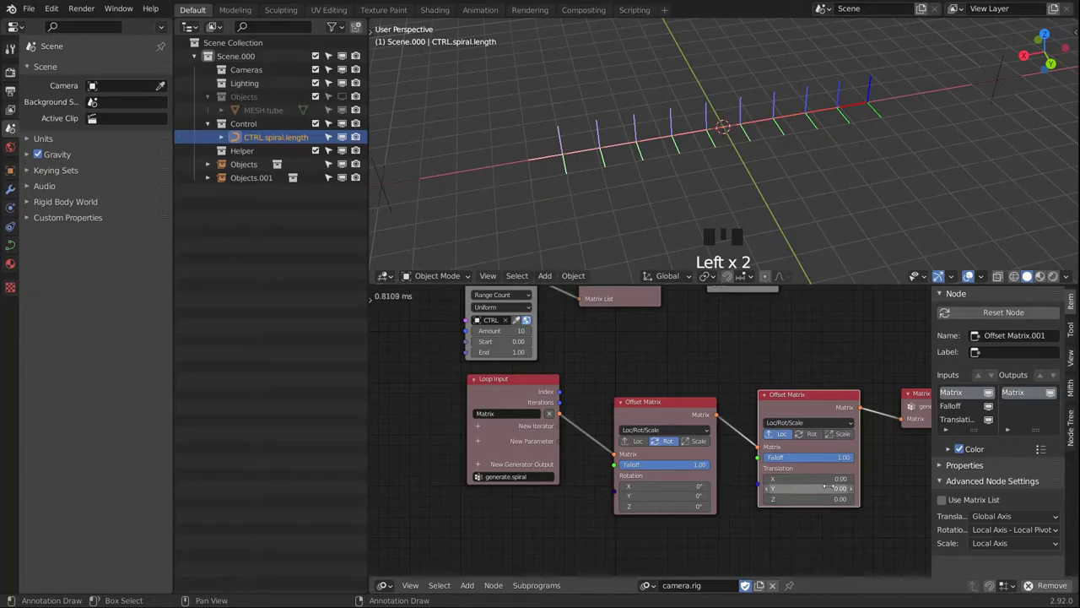
{"action": "left_click", "coordinate": [983, 517]}
{"action": "left_click", "coordinate": [982, 531]}
{"action": "left_click", "coordinate": [980, 529]}
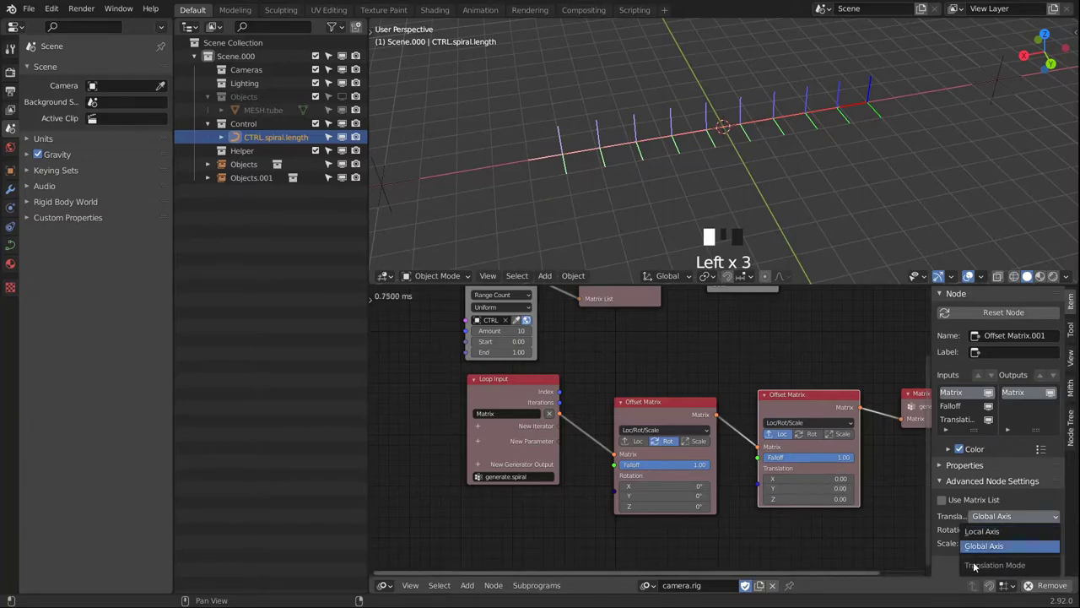
{"action": "left_click", "coordinate": [981, 537]}
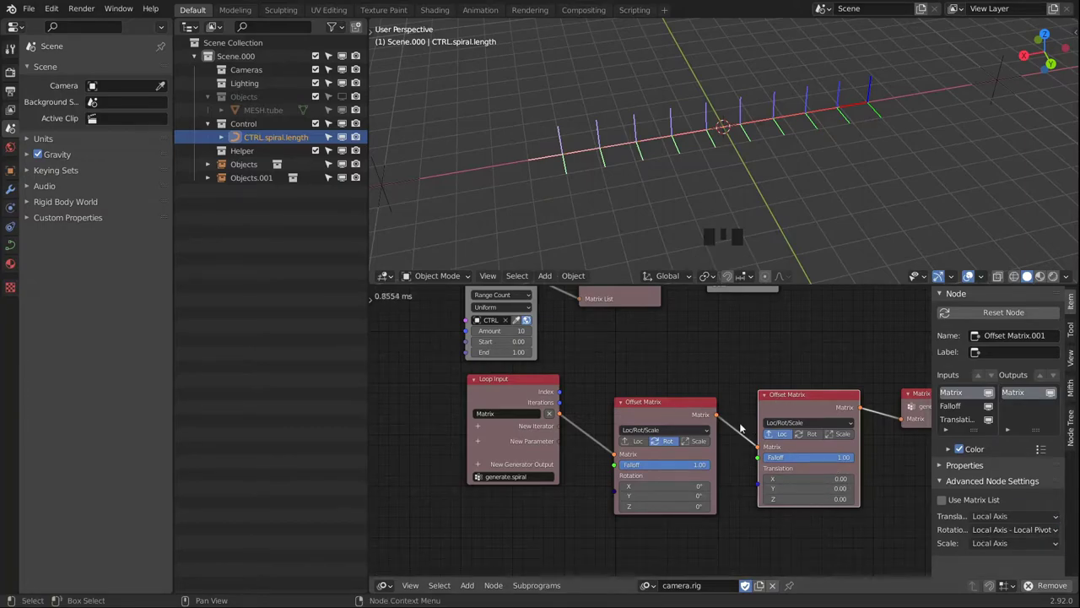
Set the second Offset Matrix node's Z translation to 1.
{"action": "left_click_drag", "start_coordinate": [665, 413], "coordinate": [703, 392]}
{"action": "double_click", "coordinate": [691, 482]}
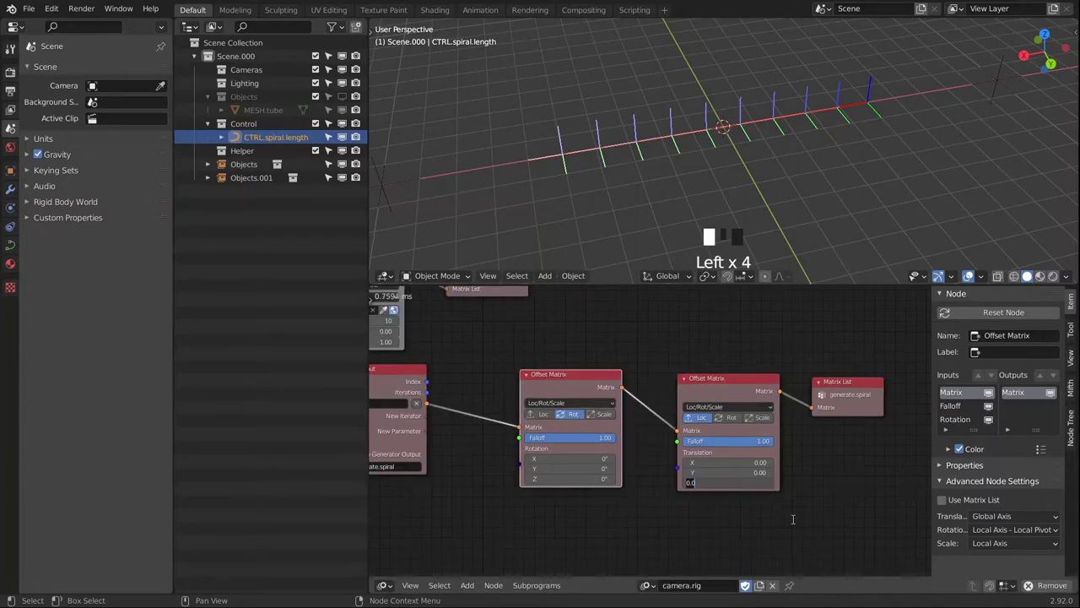
{"action": "type", "text": "1"}
{"action": "key", "text": "Return"}
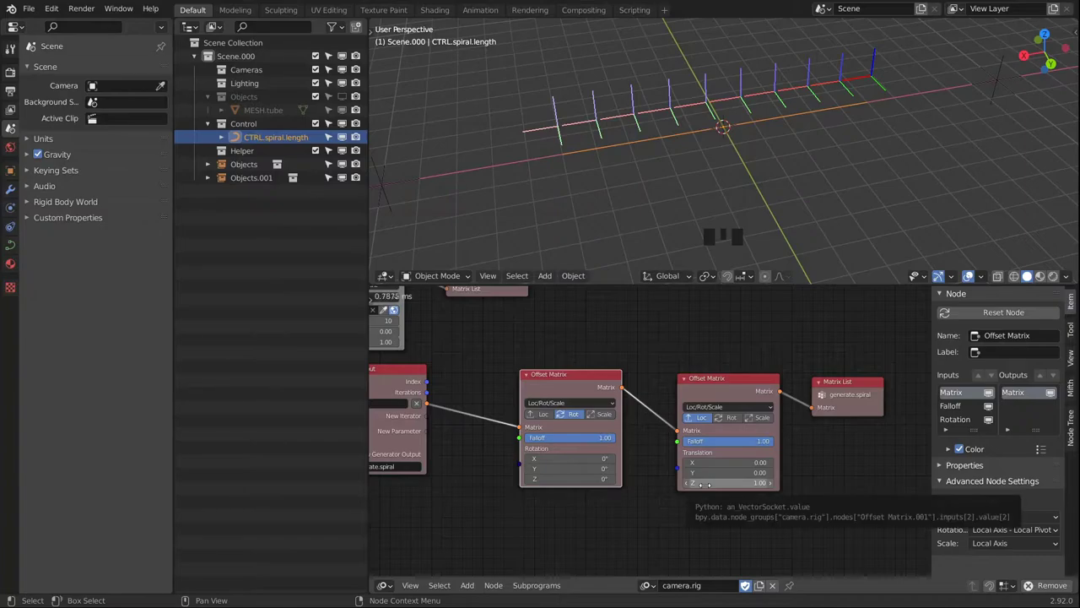
{"action": "key", "text": "Left"}
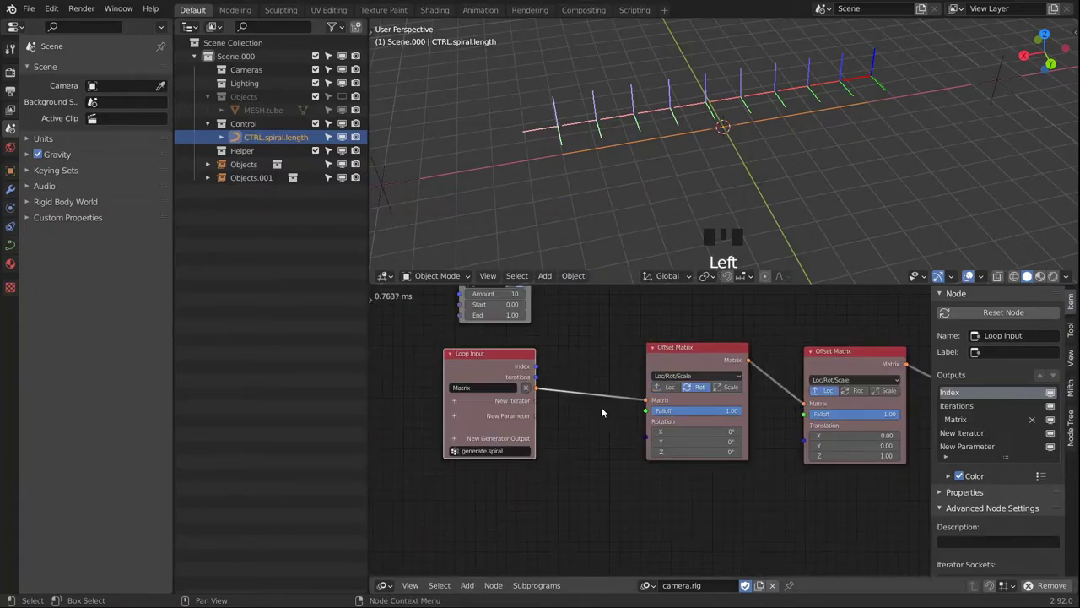
Try rotating the first Offset Matrix, then reset its X rotation to 0.
{"action": "left_click_drag", "start_coordinate": [691, 452], "coordinate": [726, 431]}
{"action": "left_click", "coordinate": [696, 432]}
{"action": "type", "text": "0"}
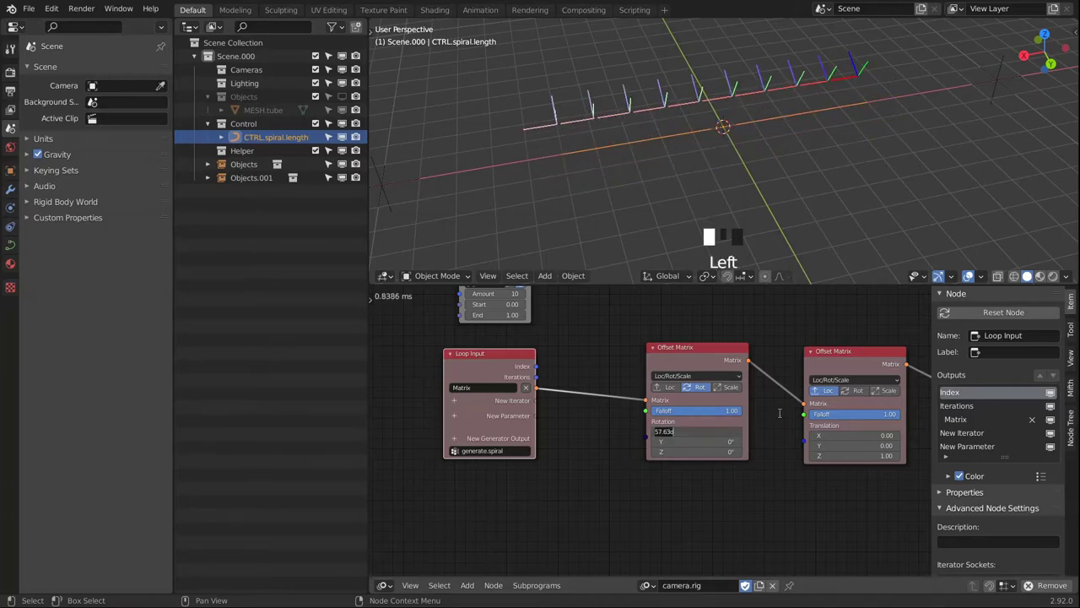
{"action": "key", "text": "Return"}
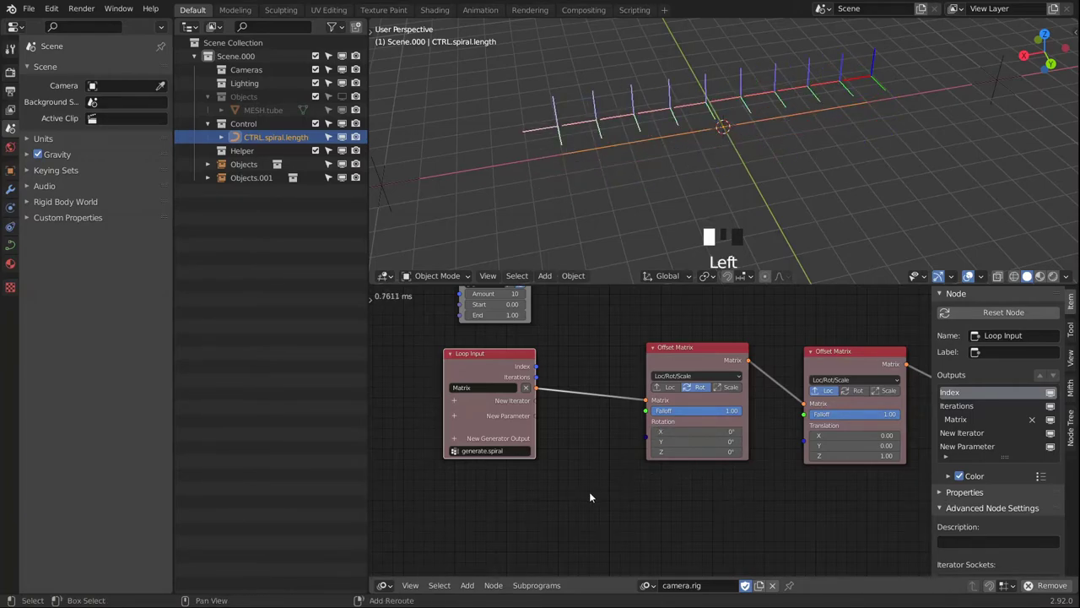
Add a Combine Euler node using degrees to drive the first Offset Matrix's Rotation.
{"action": "key", "text": "shift+a"}
{"action": "mouse_move", "coordinate": [513, 233]}
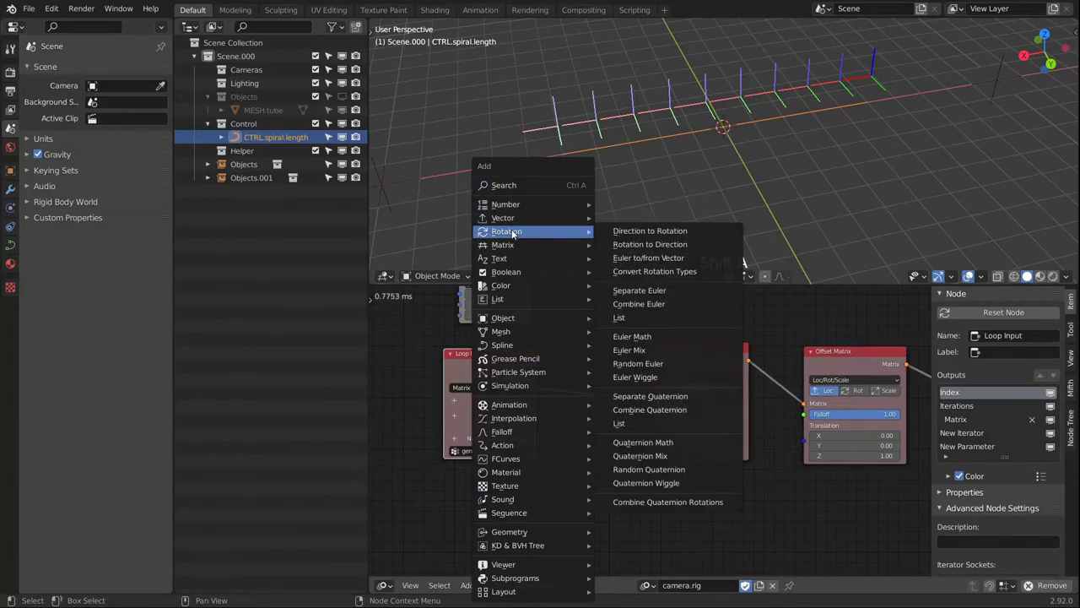
{"action": "left_click", "coordinate": [649, 304]}
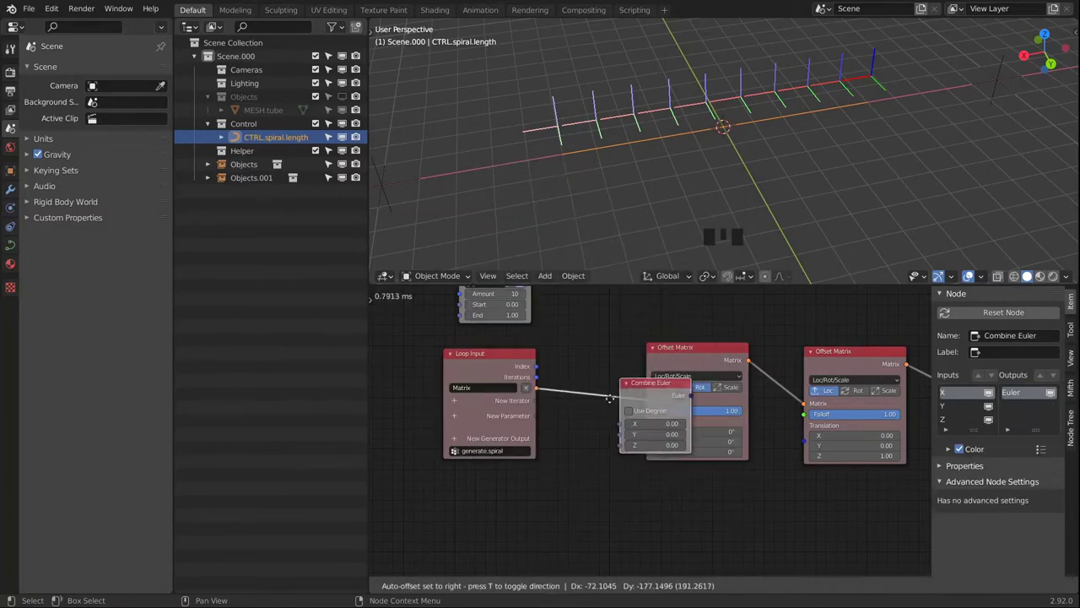
{"action": "left_click", "coordinate": [569, 506]}
{"action": "left_click", "coordinate": [566, 502]}
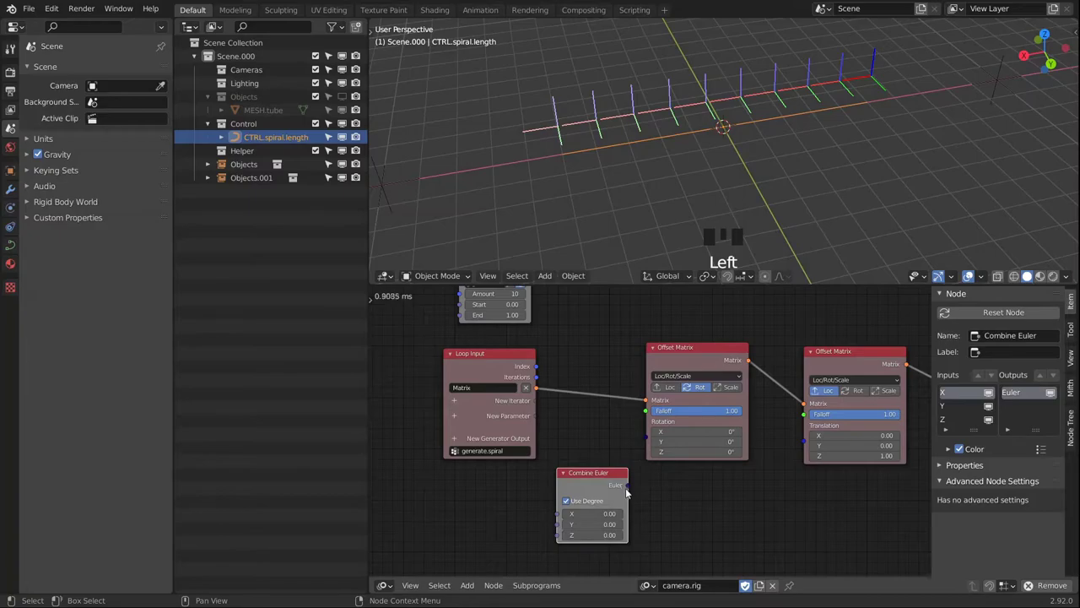
{"action": "left_click_drag", "start_coordinate": [626, 492], "coordinate": [648, 430]}
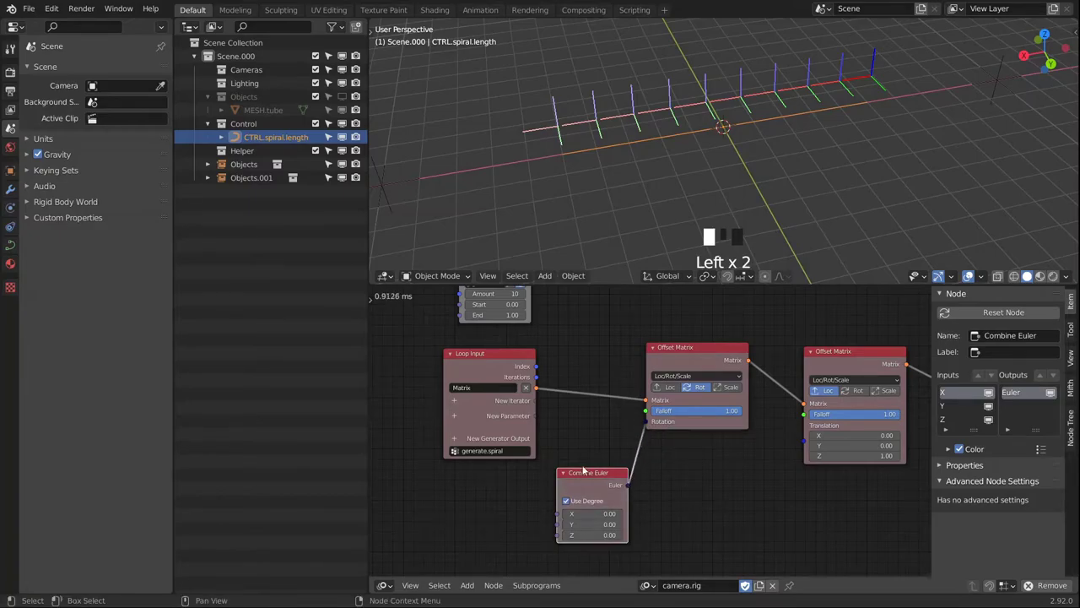
{"action": "middle_click_drag", "start_coordinate": [583, 470], "coordinate": [678, 455]}
{"action": "left_click_drag", "start_coordinate": [582, 342], "coordinate": [454, 353]}
{"action": "key", "text": "shift+a"}
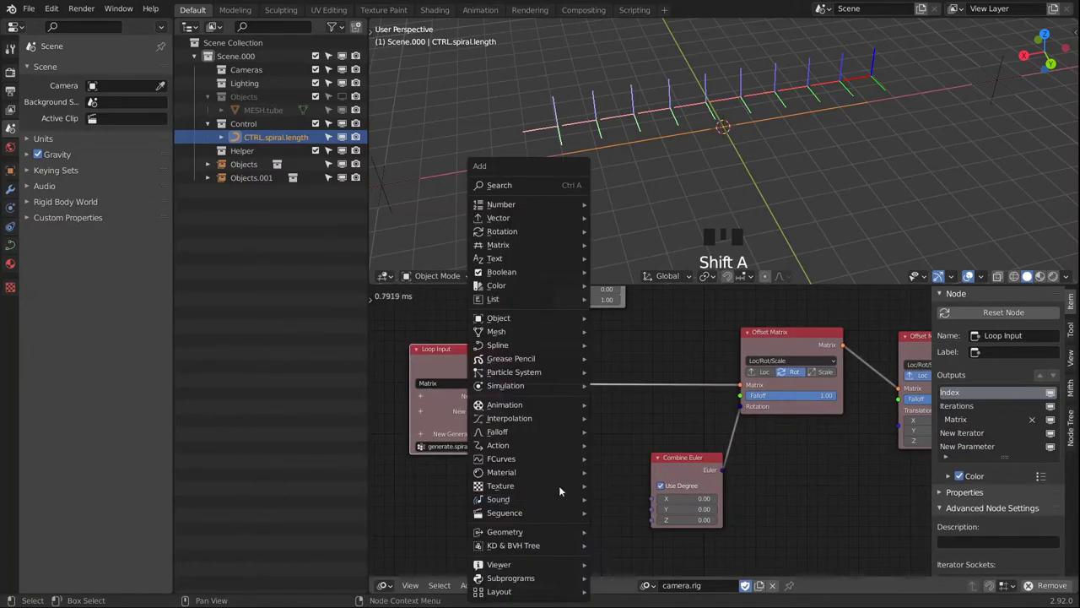
Add a Float Math Subtract node fed by the loop's Iterations, replacing a mistaken Number List Math.
{"action": "mouse_move", "coordinate": [586, 207]}
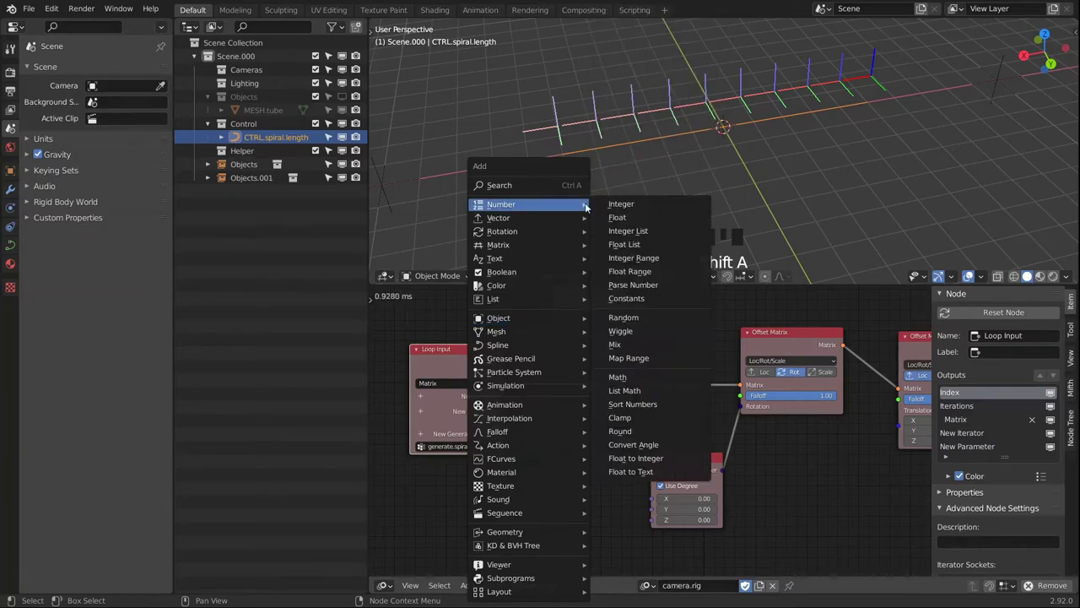
{"action": "left_click", "coordinate": [629, 395]}
{"action": "left_click", "coordinate": [532, 409]}
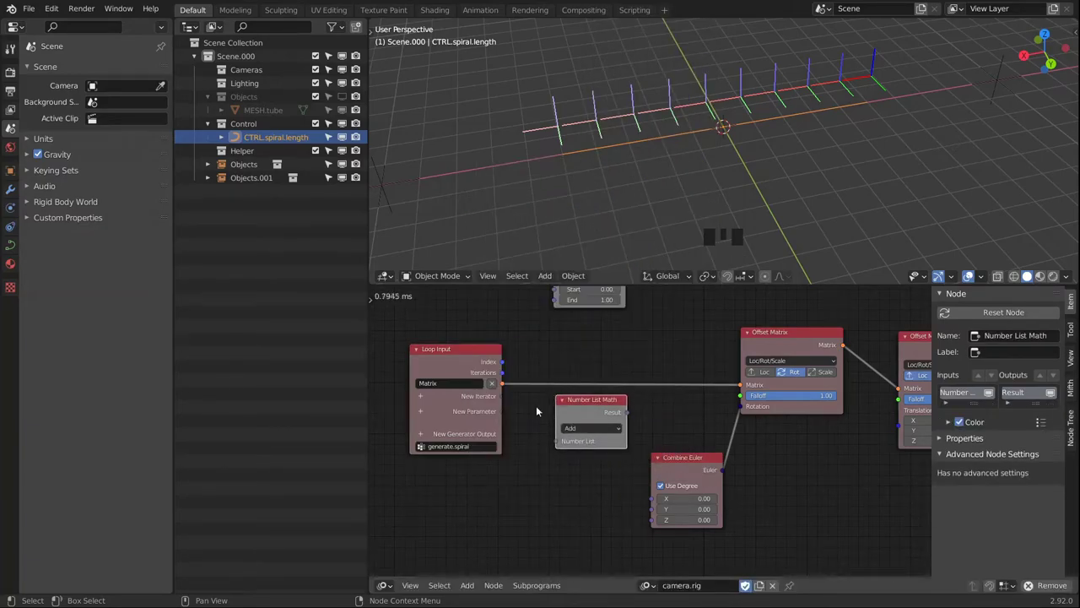
{"action": "left_click", "coordinate": [593, 411]}
{"action": "key", "text": "x"}
{"action": "key", "text": "shift+a"}
{"action": "mouse_move", "coordinate": [564, 209]}
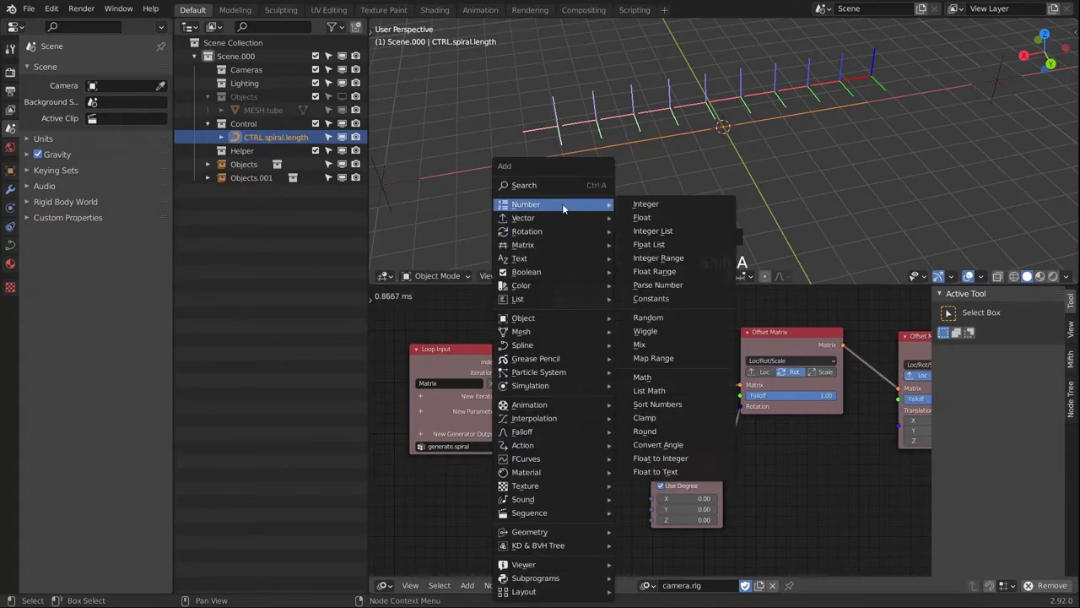
{"action": "left_click", "coordinate": [643, 377]}
{"action": "left_click", "coordinate": [581, 439]}
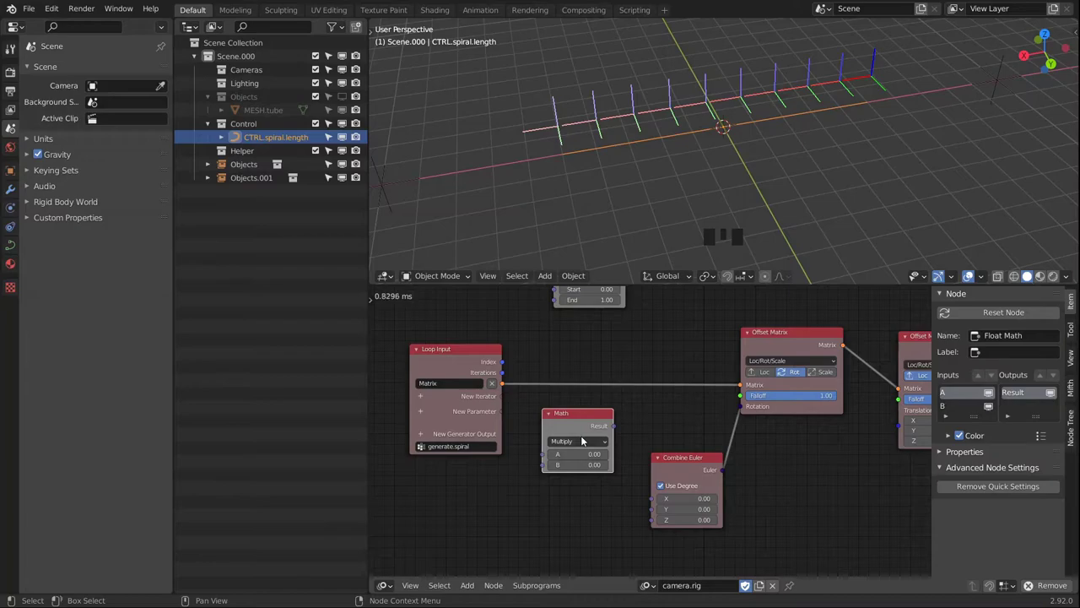
{"action": "left_click", "coordinate": [581, 441]}
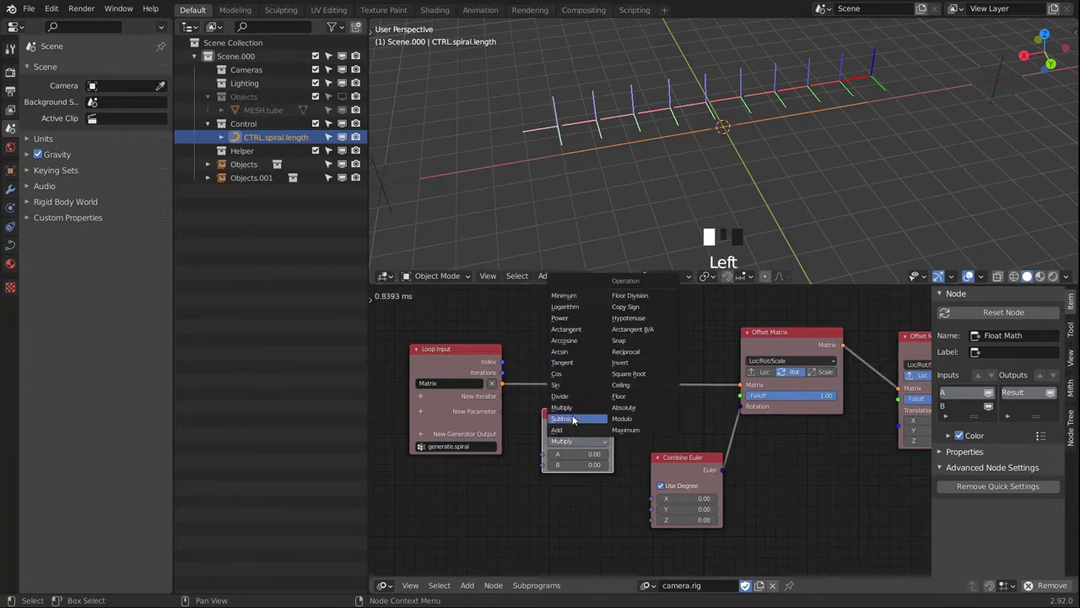
{"action": "left_click", "coordinate": [572, 420]}
{"action": "left_click_drag", "start_coordinate": [502, 372], "coordinate": [611, 470]}
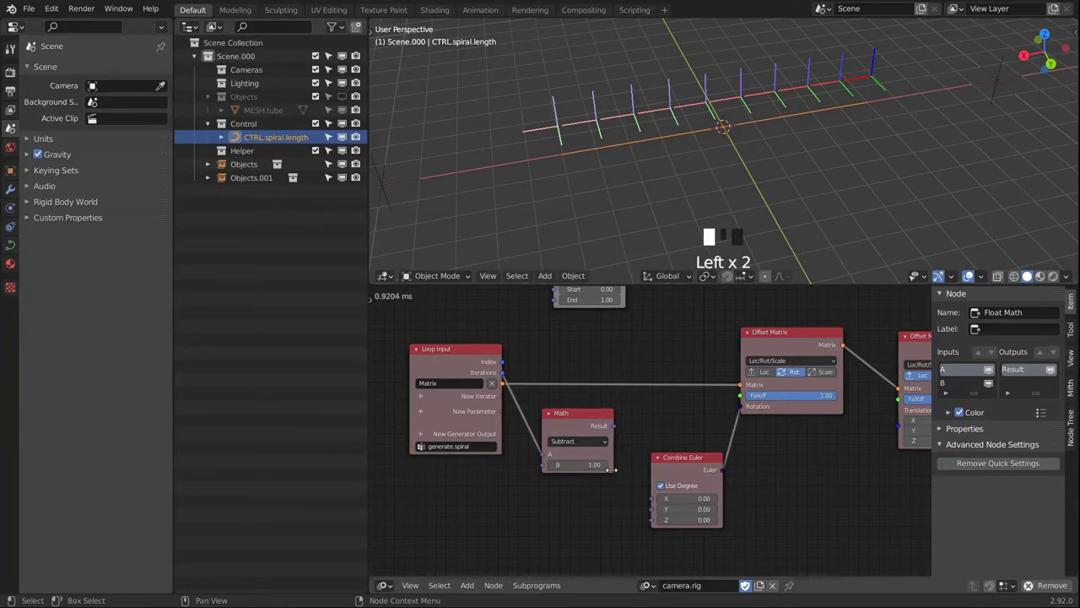
Duplicate it as a Divide node computing 360 divided by the Subtract result.
{"action": "left_click", "coordinate": [561, 464]}
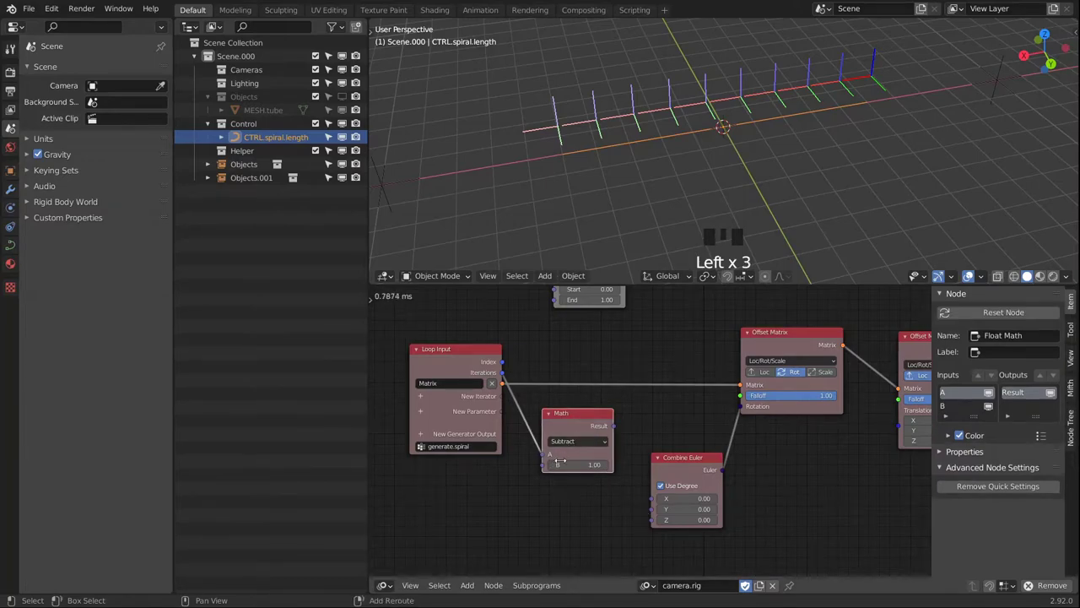
{"action": "key", "text": "shift+d"}
{"action": "left_click", "coordinate": [561, 539]}
{"action": "left_click", "coordinate": [590, 530]}
{"action": "middle_click_drag", "start_coordinate": [603, 431], "coordinate": [610, 389]}
{"action": "left_click_drag", "start_coordinate": [621, 384], "coordinate": [550, 491]}
{"action": "left_click", "coordinate": [591, 479]}
{"action": "type", "text": "36"}
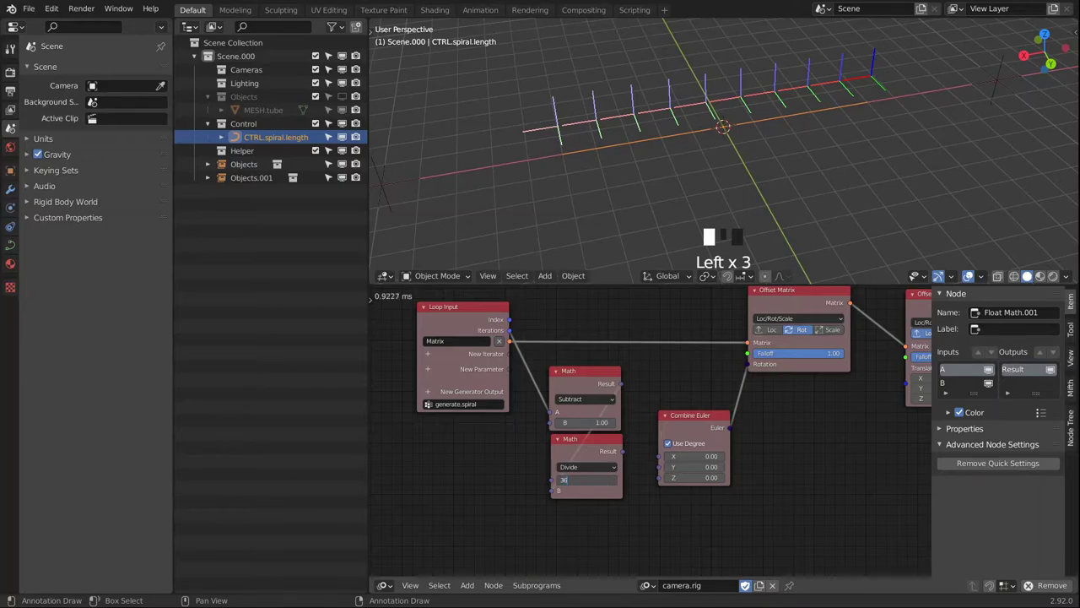
{"action": "type", "text": "0"}
{"action": "key", "text": "Return"}
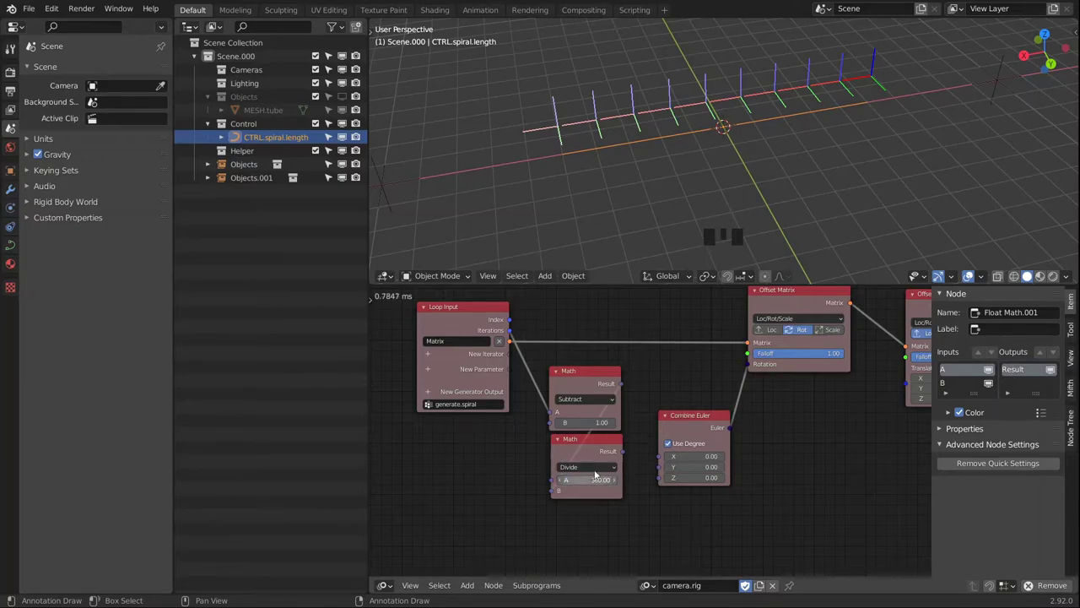
{"action": "middle_click_drag", "start_coordinate": [554, 377], "coordinate": [553, 353]}
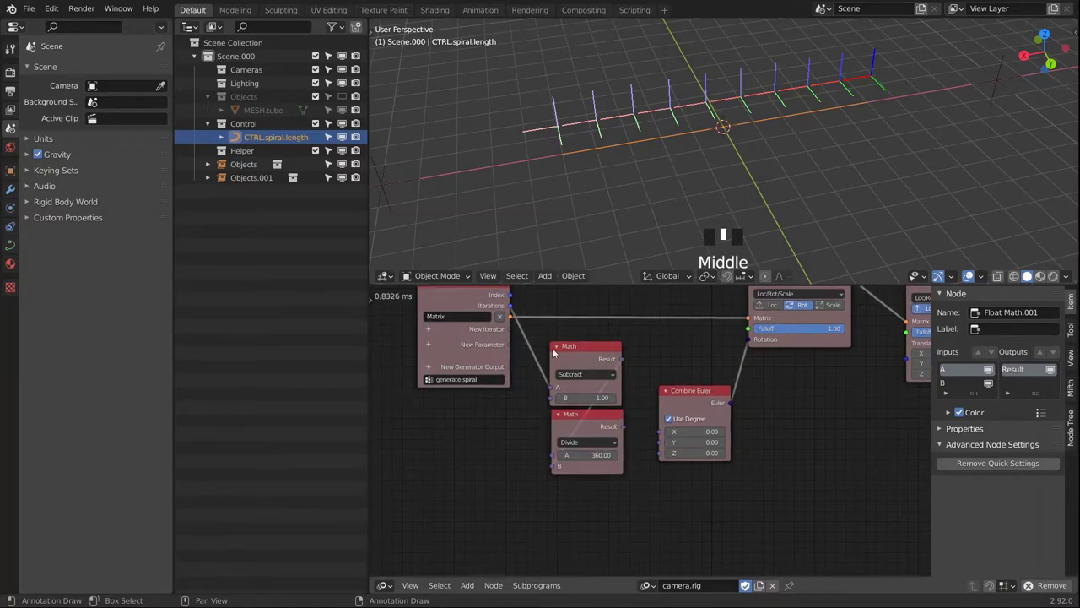
Duplicate Divide as a Multiply node of the Divide result and loop Index.
{"action": "left_click", "coordinate": [597, 431]}
{"action": "key", "text": "shift+d"}
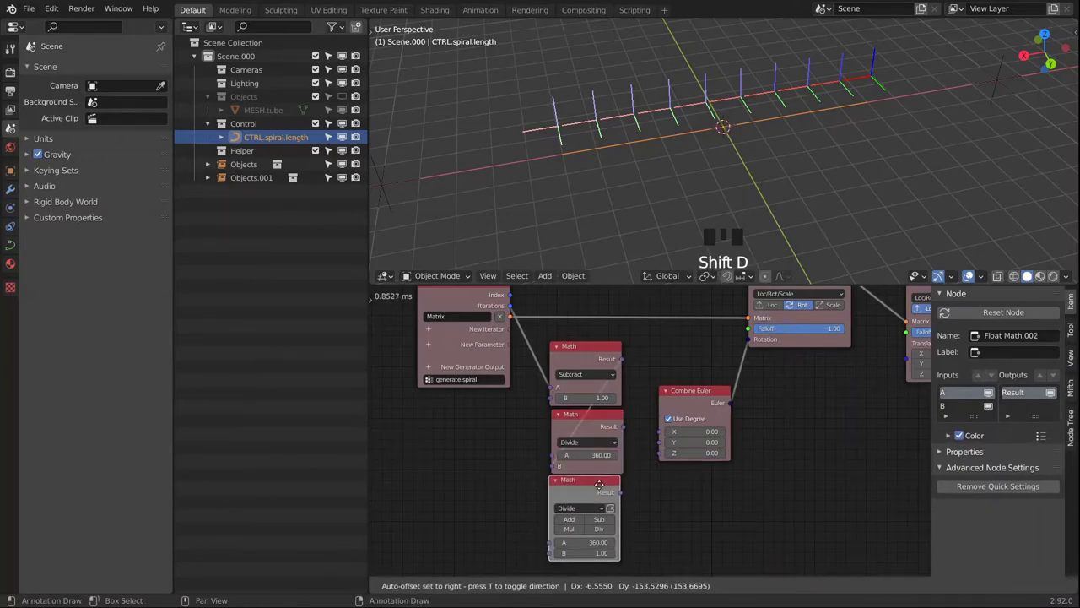
{"action": "left_click", "coordinate": [599, 485]}
{"action": "left_click", "coordinate": [569, 529]}
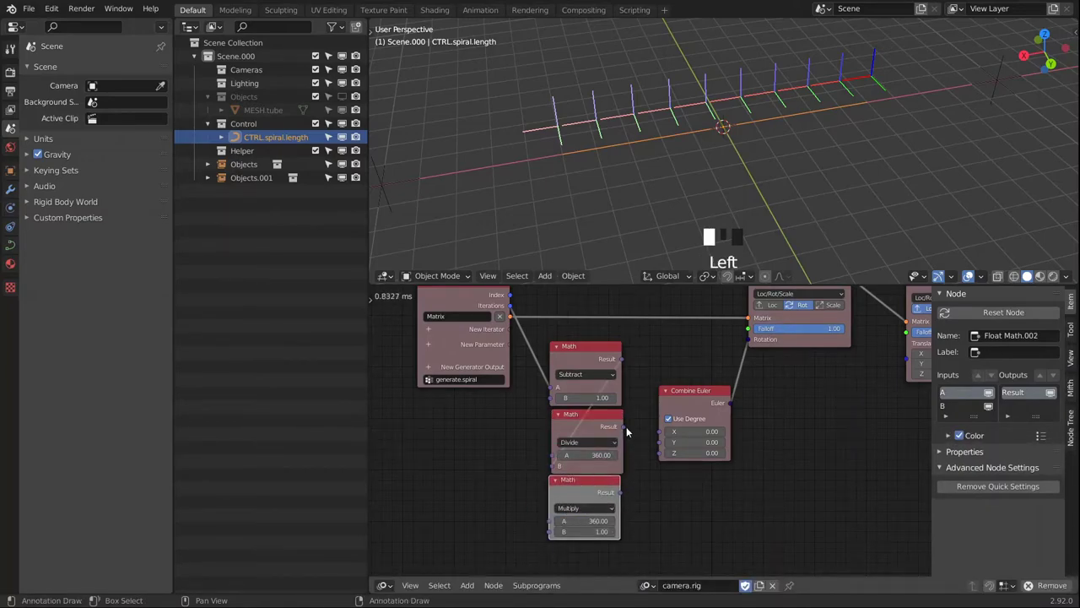
{"action": "left_click_drag", "start_coordinate": [623, 426], "coordinate": [551, 522]}
{"action": "left_click_drag", "start_coordinate": [510, 295], "coordinate": [550, 531]}
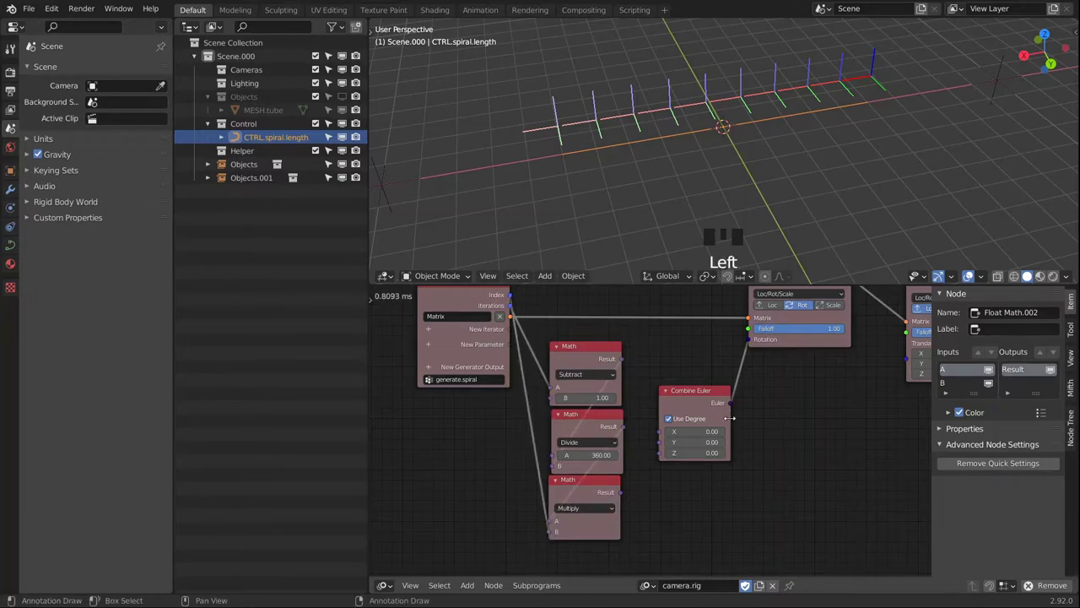
Collapse the three math nodes and link the Multiply result to Combine Euler X.
{"action": "left_click", "coordinate": [556, 346]}
{"action": "left_click", "coordinate": [557, 414]}
{"action": "left_click", "coordinate": [566, 479]}
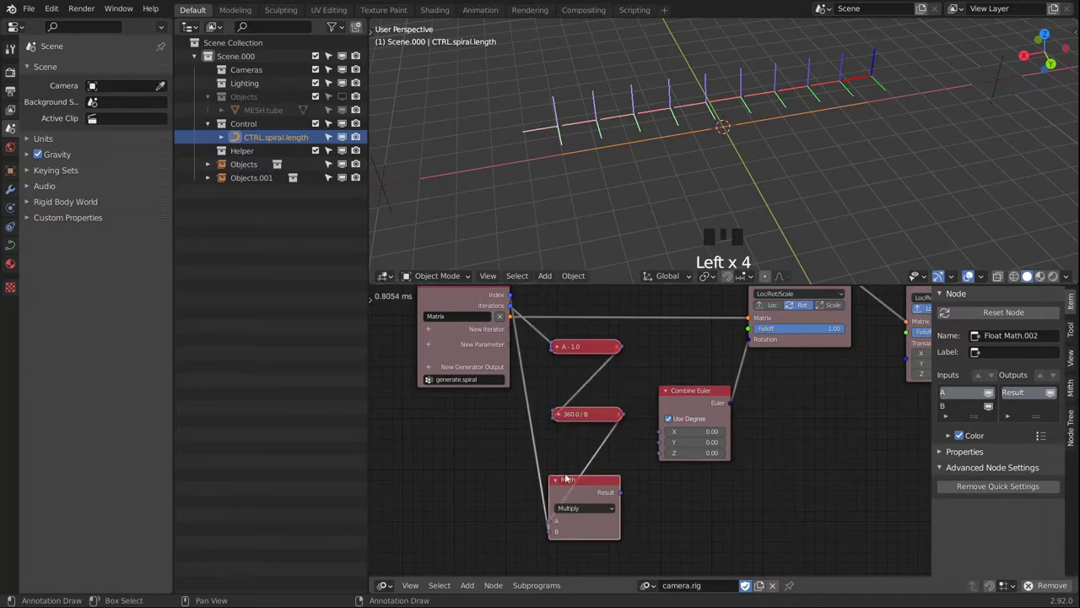
{"action": "left_click", "coordinate": [556, 481]}
{"action": "left_click_drag", "start_coordinate": [621, 479], "coordinate": [648, 472]}
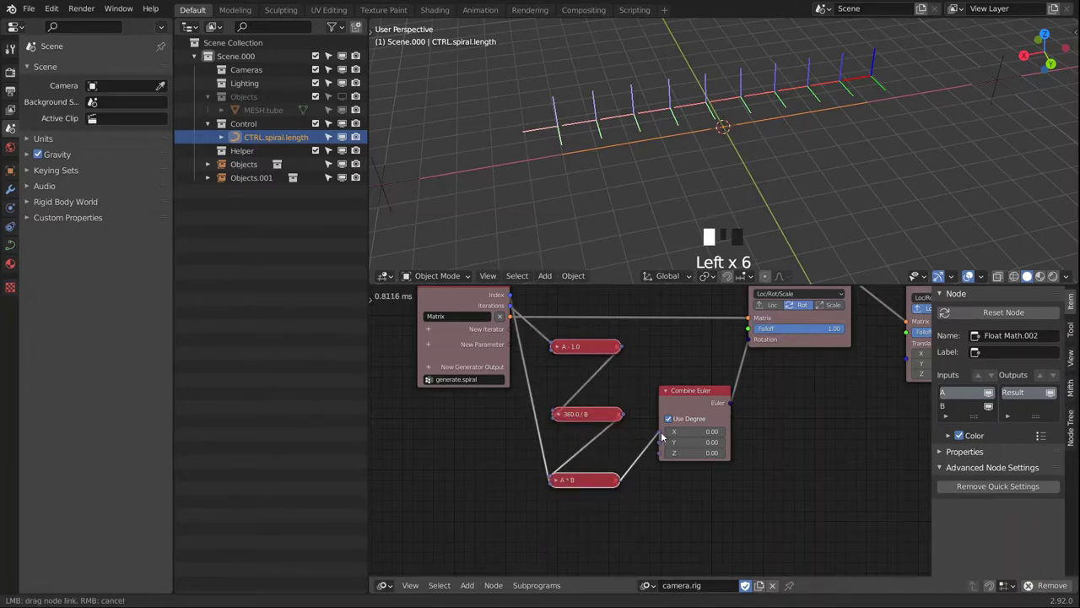
{"action": "left_click_drag", "start_coordinate": [663, 434], "coordinate": [661, 431]}
{"action": "middle_click_drag", "start_coordinate": [788, 116], "coordinate": [675, 140], "text": "alt"}
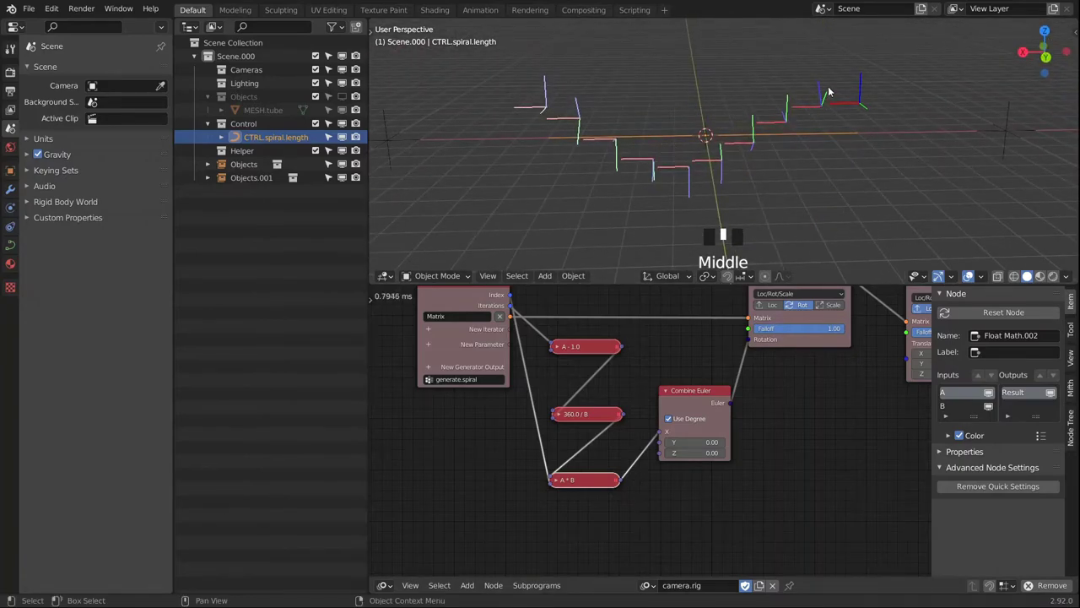
Stack the math nodes and Combine Euler compactly, shifting the Offset Matrix and Matrix List nodes left.
{"action": "left_click_drag", "start_coordinate": [582, 413], "coordinate": [582, 361]}
{"action": "left_click_drag", "start_coordinate": [585, 479], "coordinate": [585, 381]}
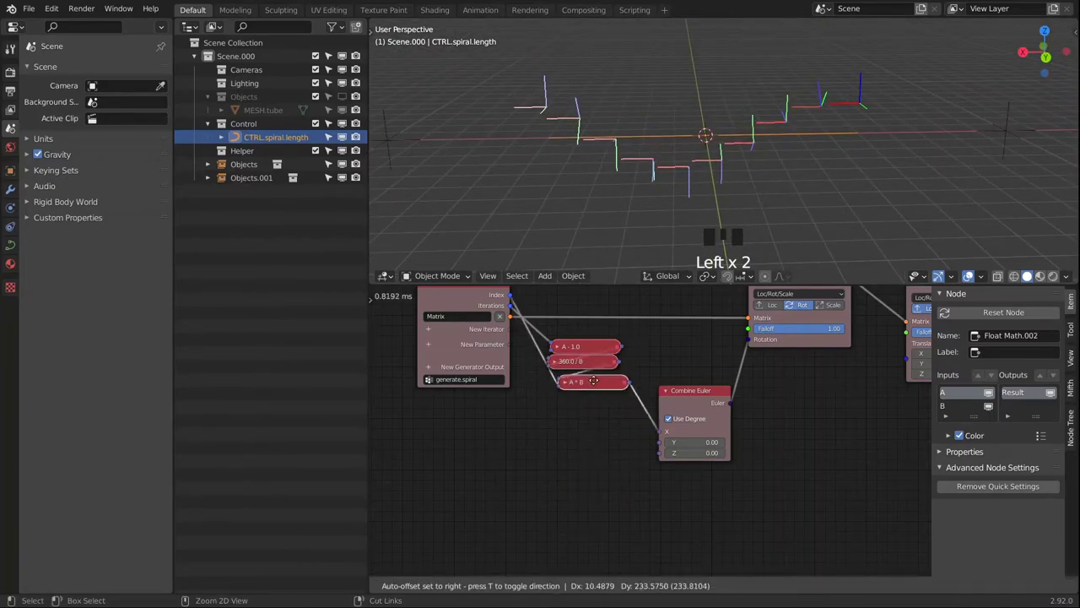
{"action": "left_click_drag", "start_coordinate": [693, 389], "coordinate": [585, 402]}
{"action": "left_click_drag", "start_coordinate": [799, 293], "coordinate": [701, 307]}
{"action": "middle_click_drag", "start_coordinate": [896, 315], "coordinate": [711, 384]}
{"action": "left_click_drag", "start_coordinate": [759, 338], "coordinate": [626, 345]}
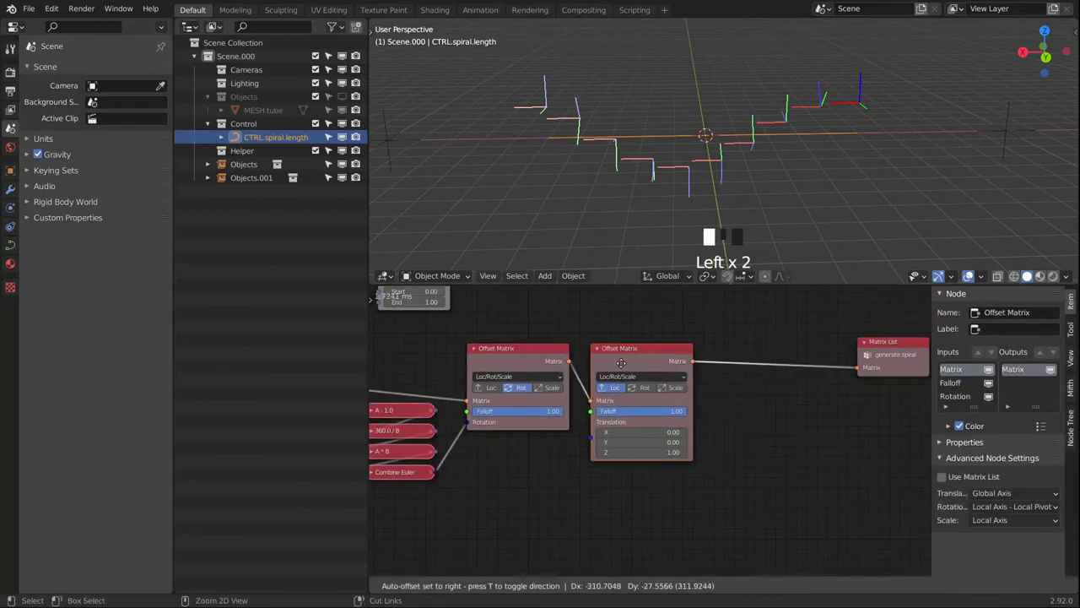
{"action": "left_click_drag", "start_coordinate": [886, 341], "coordinate": [797, 357]}
{"action": "scroll", "coordinate": [666, 439], "scroll_direction": "down", "scroll_amount": 1}
{"action": "middle_click_drag", "start_coordinate": [667, 438], "coordinate": [854, 417]}
Expose the second Offset Matrix's Translation as a loop parameter named Offset Spiral.
{"action": "left_click_drag", "start_coordinate": [794, 382], "coordinate": [561, 376]}
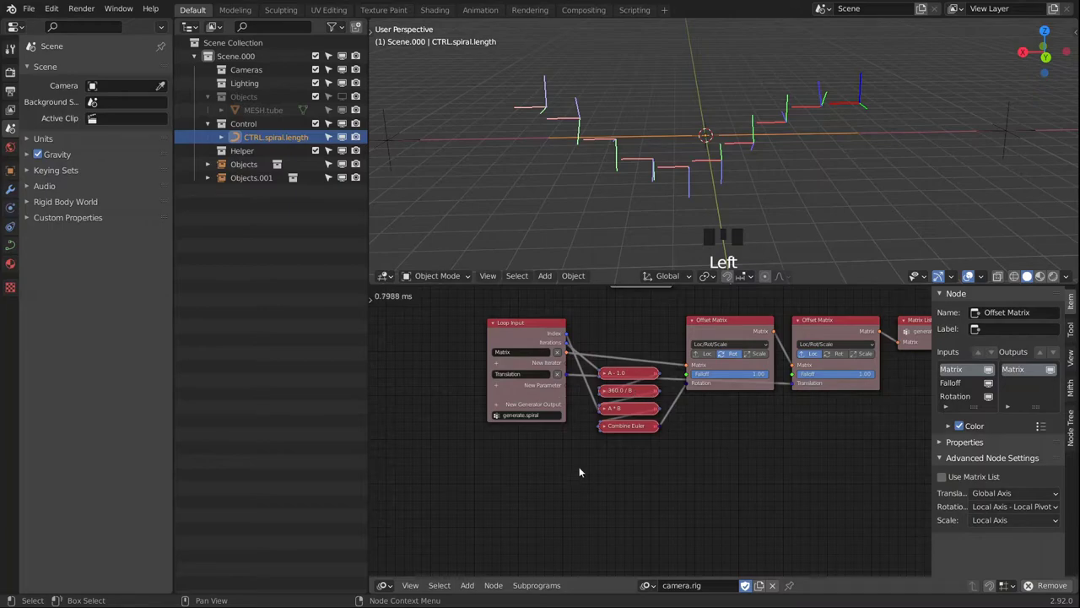
{"action": "scroll", "coordinate": [564, 367], "scroll_direction": "up", "scroll_amount": 2}
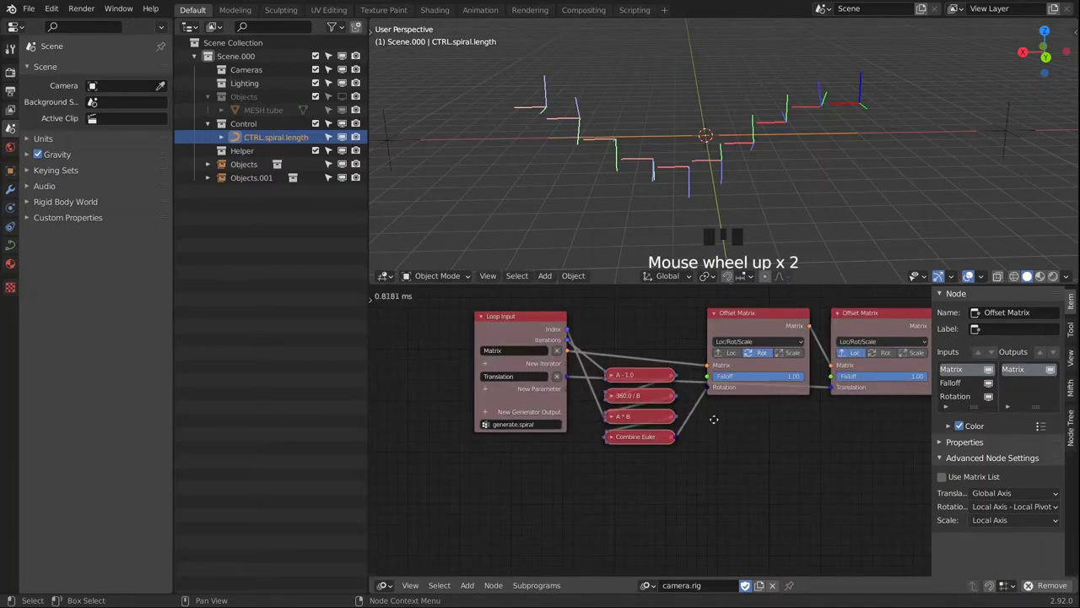
{"action": "middle_click_drag", "start_coordinate": [714, 418], "coordinate": [625, 441]}
{"action": "middle_click_drag", "start_coordinate": [504, 386], "coordinate": [711, 345]}
{"action": "scroll", "coordinate": [757, 369], "scroll_direction": "up", "scroll_amount": 2}
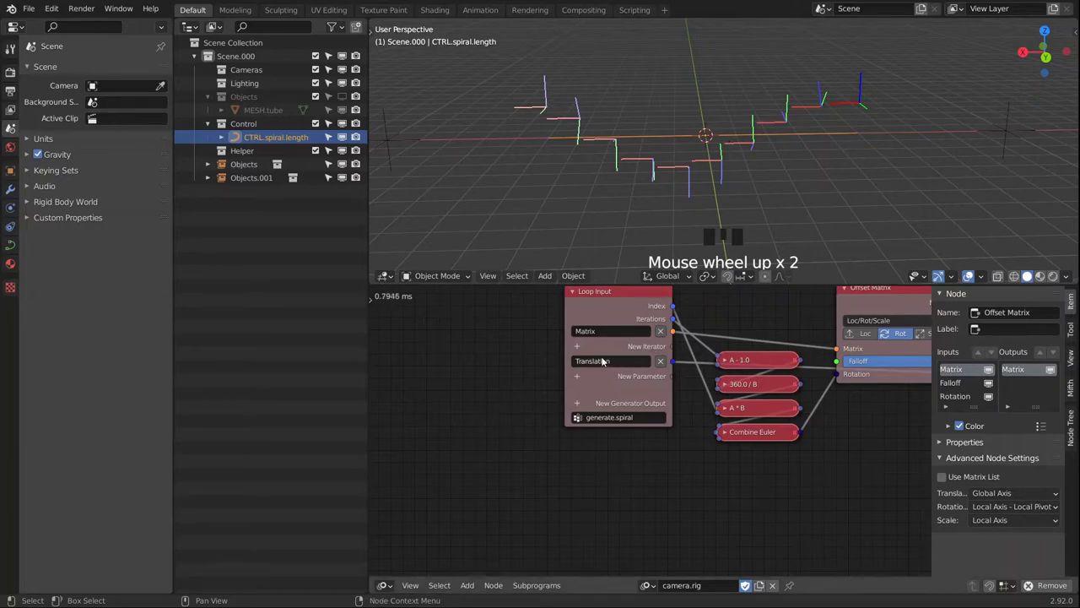
{"action": "left_click", "coordinate": [637, 361]}
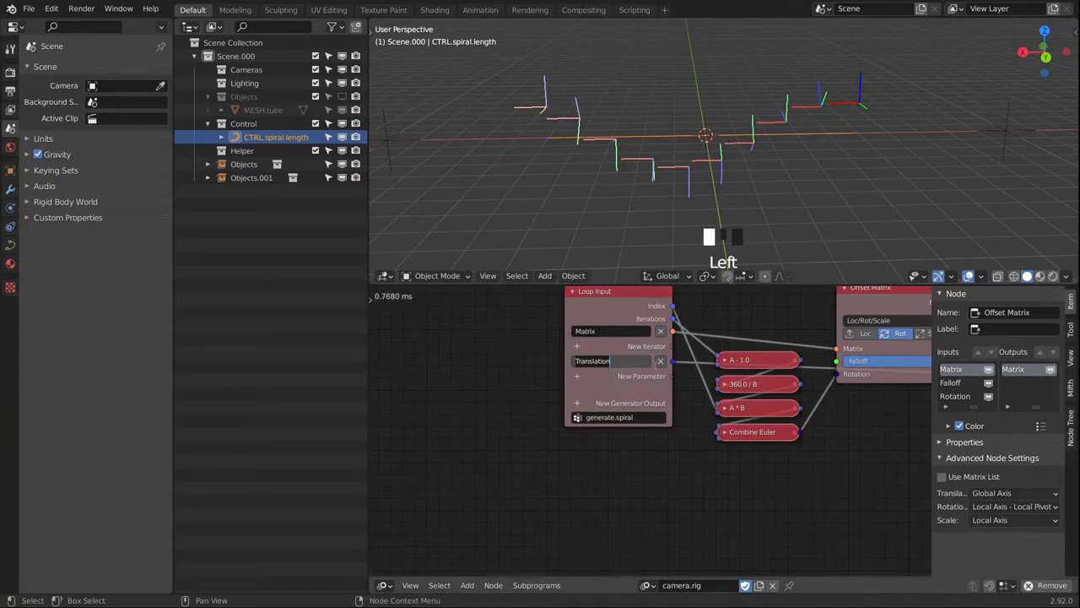
{"action": "type", "text": "Offset"}
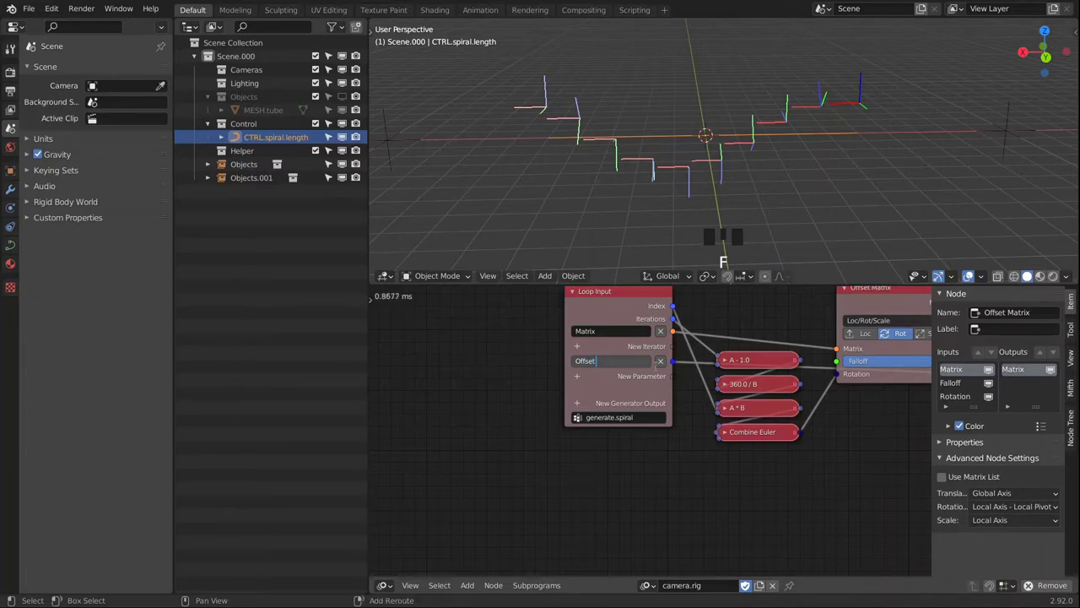
{"action": "type", "text": " Spiral"}
{"action": "key", "text": "Return"}
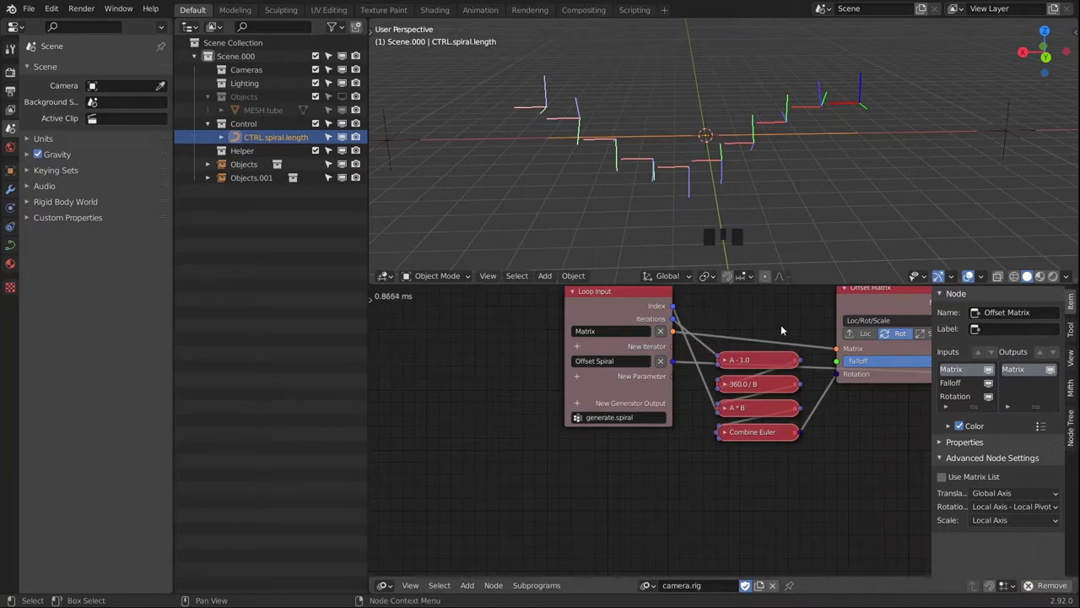
{"action": "scroll", "coordinate": [759, 380], "scroll_direction": "down", "scroll_amount": 2}
{"action": "middle_click_drag", "start_coordinate": [878, 338], "coordinate": [616, 435]}
{"action": "scroll", "coordinate": [749, 419], "scroll_direction": "up", "scroll_amount": 2}
Insert a Decompose Matrix node into the link from Invoke Subprogram to the 3D Viewer.
{"action": "left_click_drag", "start_coordinate": [690, 378], "coordinate": [893, 373]}
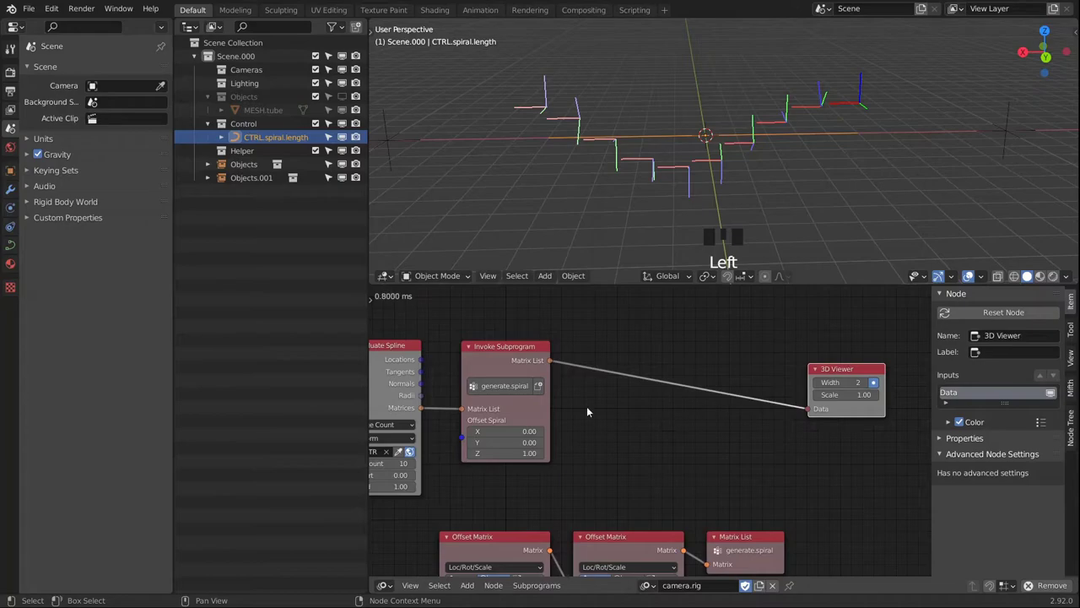
{"action": "key", "text": "shift+a"}
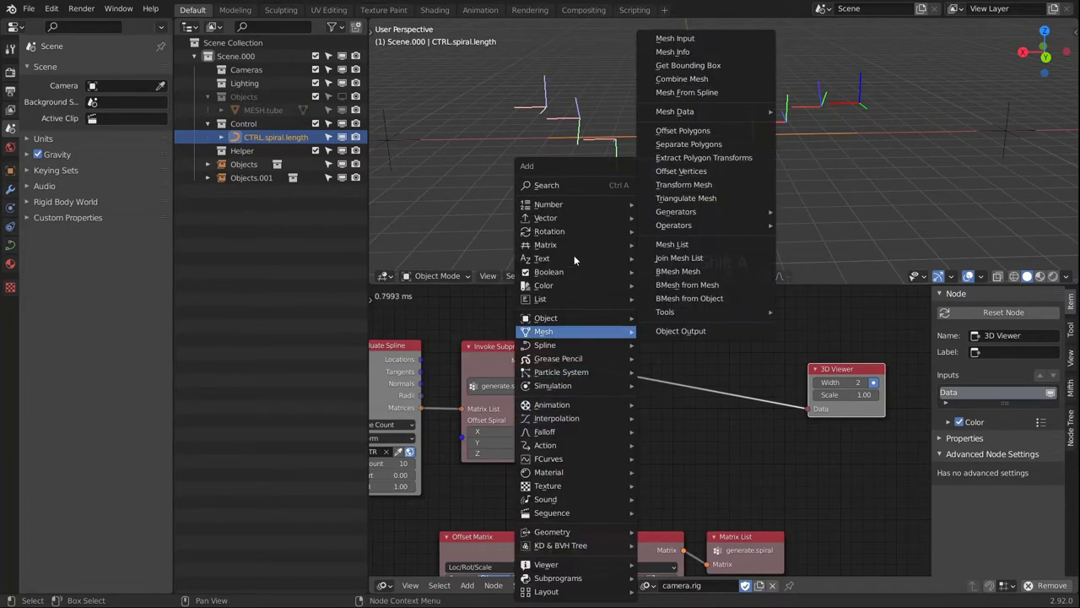
{"action": "mouse_move", "coordinate": [561, 244]}
{"action": "left_click", "coordinate": [676, 257]}
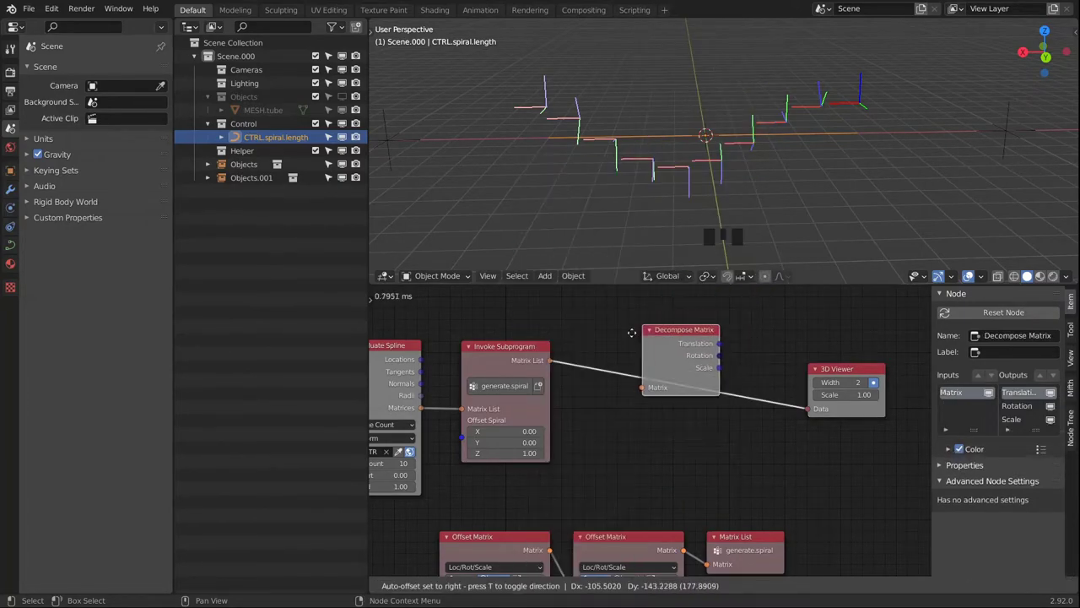
{"action": "left_click", "coordinate": [600, 351]}
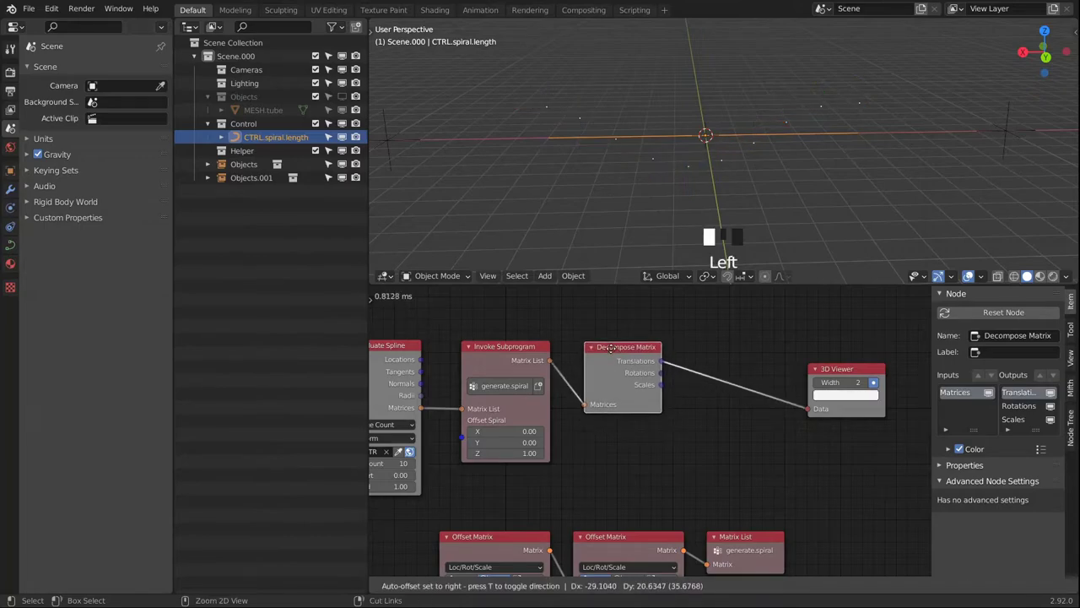
{"action": "left_click", "coordinate": [489, 354]}
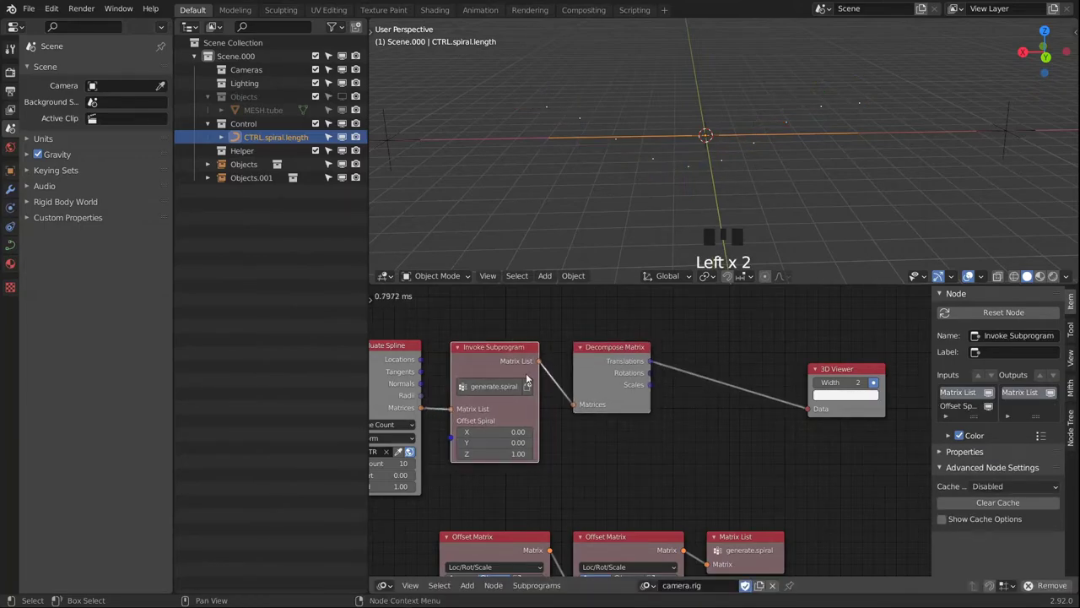
{"action": "left_click", "coordinate": [402, 354]}
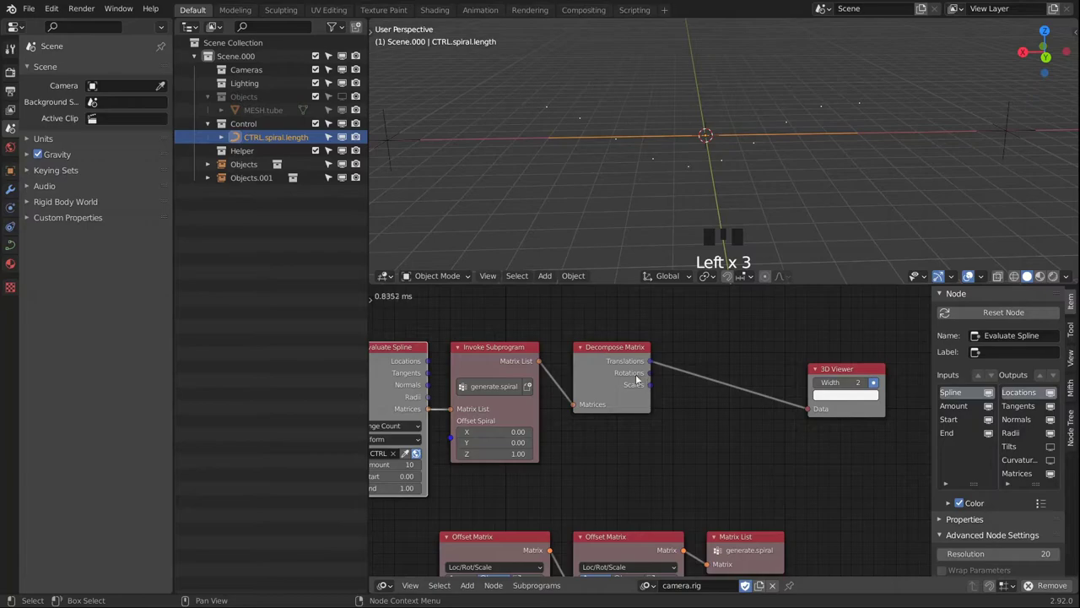
Add a Spline from Points node between Decompose Matrix and the 3D Viewer, then arrange the nodes.
{"action": "middle_click_drag", "start_coordinate": [702, 407], "coordinate": [633, 386]}
{"action": "key", "text": "shift+a"}
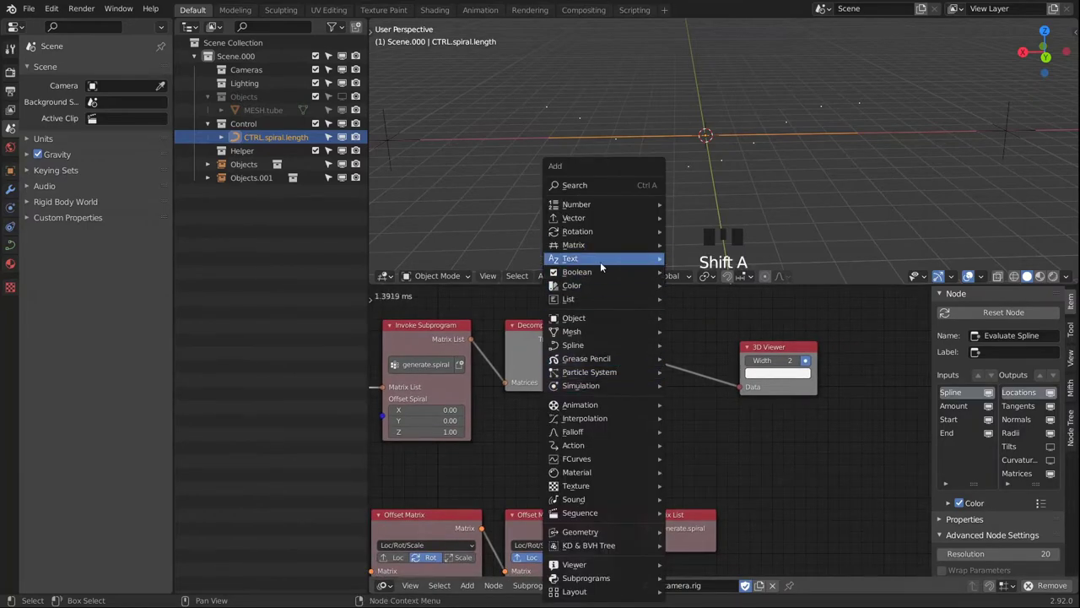
{"action": "mouse_move", "coordinate": [595, 268]}
{"action": "mouse_move", "coordinate": [601, 345]}
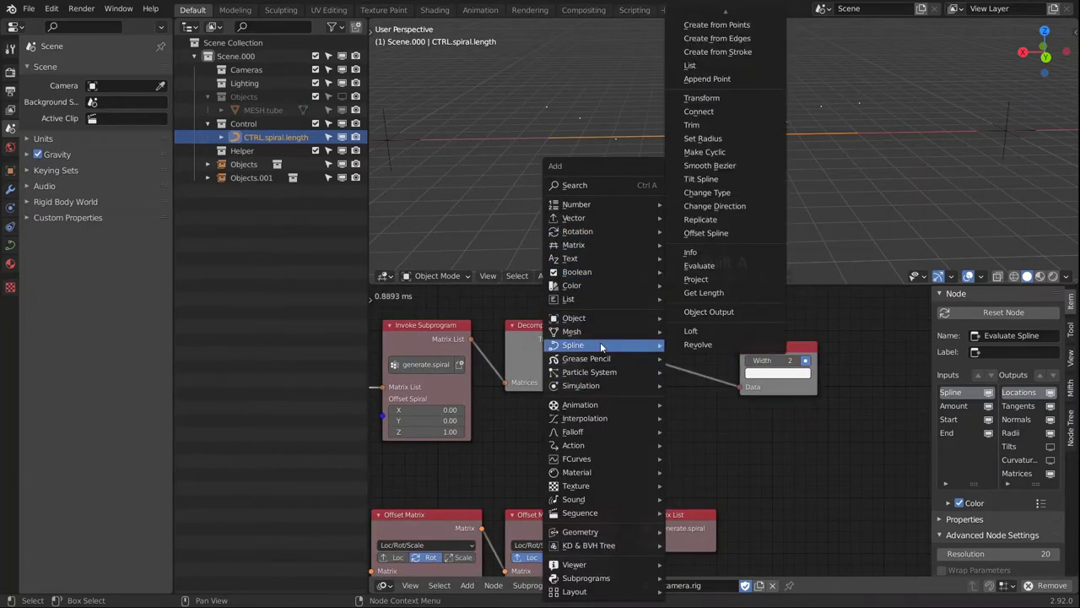
{"action": "left_click", "coordinate": [738, 25]}
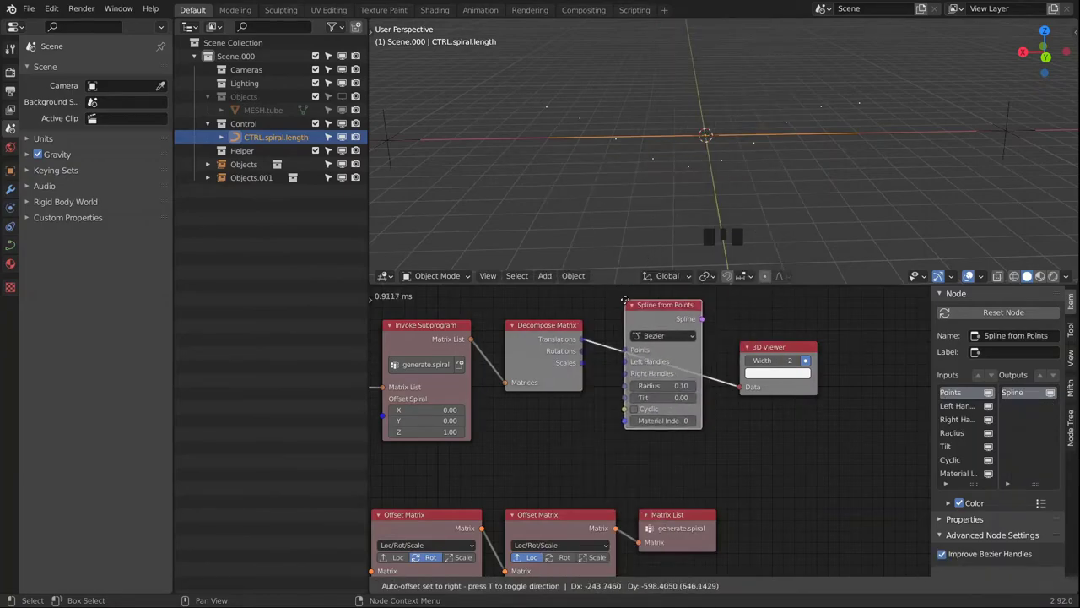
{"action": "left_click", "coordinate": [682, 355]}
{"action": "middle_click_drag", "start_coordinate": [682, 355], "coordinate": [675, 374]}
{"action": "left_click_drag", "start_coordinate": [675, 373], "coordinate": [653, 377]}
{"action": "middle_click_drag", "start_coordinate": [514, 360], "coordinate": [482, 343]}
{"action": "left_click_drag", "start_coordinate": [483, 343], "coordinate": [466, 341]}
{"action": "left_click", "coordinate": [476, 340], "text": "ctrl"}
{"action": "left_click_drag", "start_coordinate": [596, 350], "coordinate": [585, 350]}
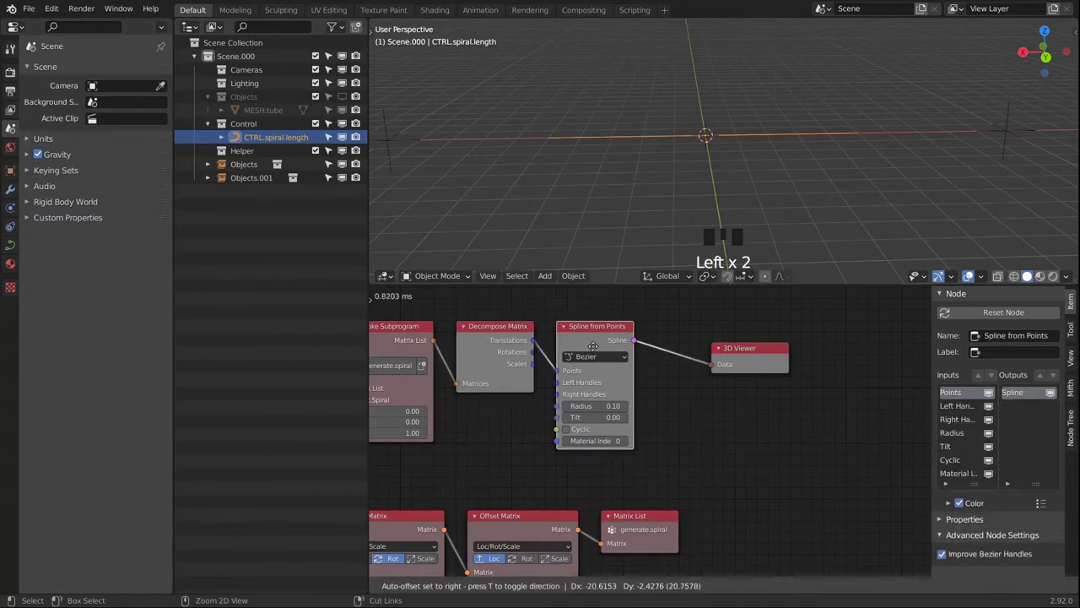
Insert a Smooth Bezier Spline node into the spline-to-viewer link and rearrange the nodes.
{"action": "key", "text": "shift+a"}
{"action": "mouse_move", "coordinate": [660, 346]}
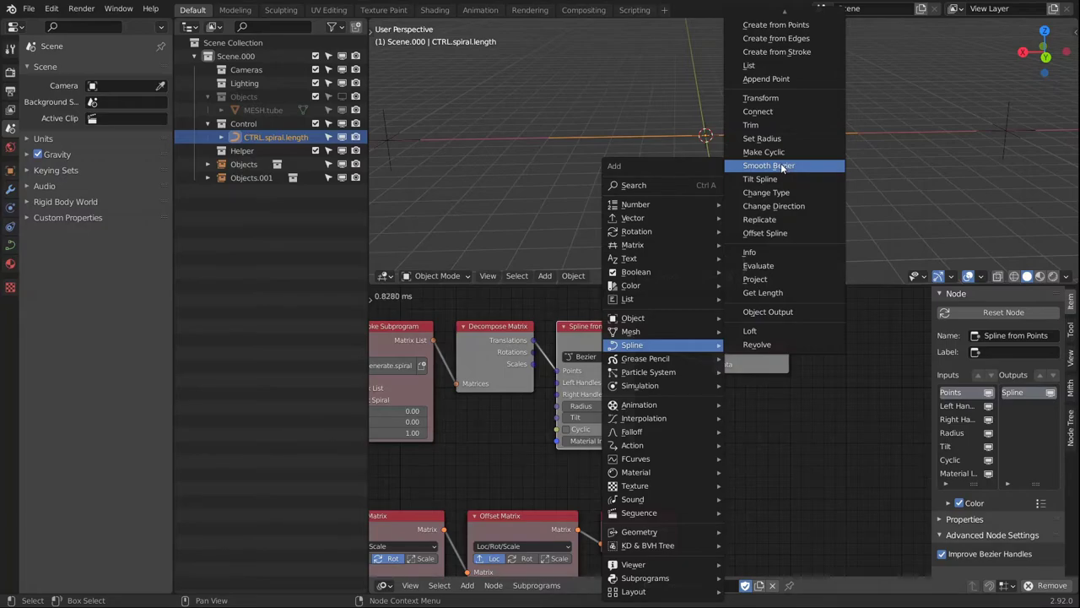
{"action": "left_click", "coordinate": [780, 165]}
{"action": "left_click", "coordinate": [706, 343]}
{"action": "left_click_drag", "start_coordinate": [706, 343], "coordinate": [683, 331]}
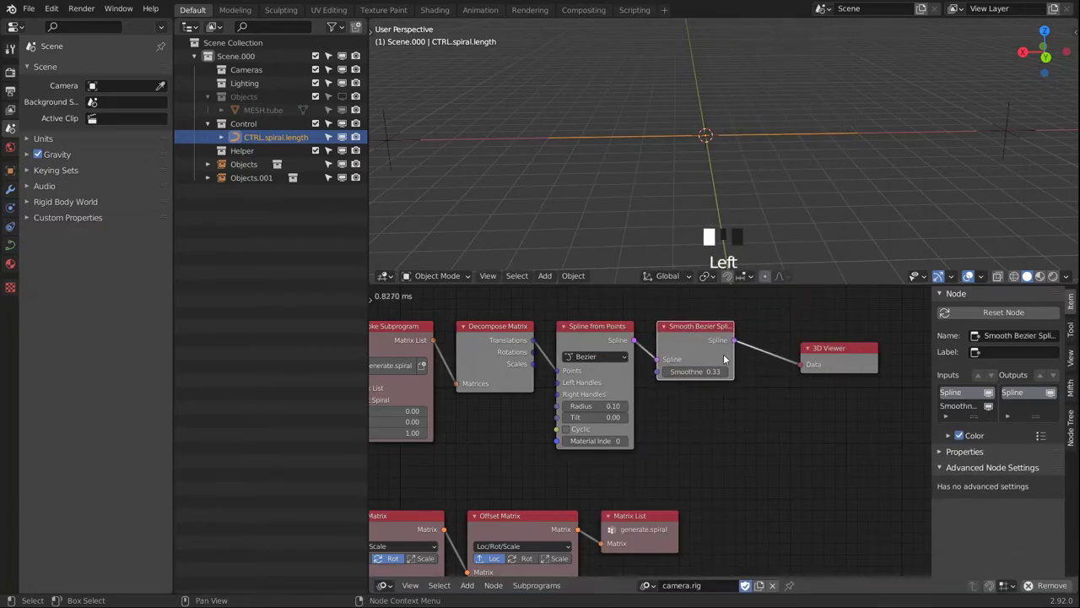
{"action": "middle_click_drag", "start_coordinate": [727, 368], "coordinate": [614, 371]}
{"action": "left_click_drag", "start_coordinate": [750, 357], "coordinate": [817, 336]}
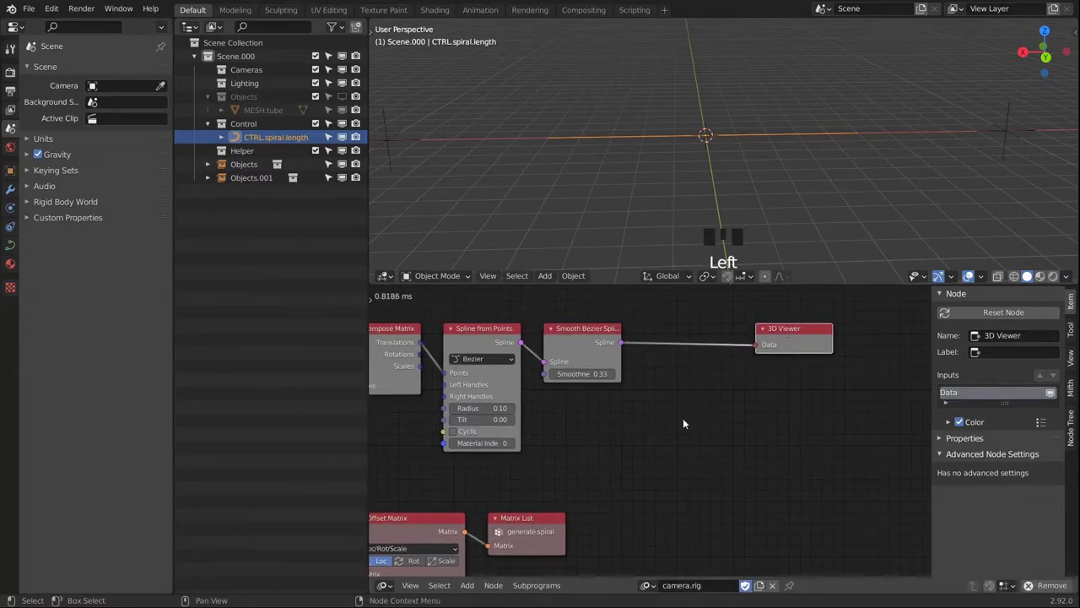
Feed the smoothed spline into a new Curve Object Output node and delete the 3D Viewer.
{"action": "key", "text": "shift+a"}
{"action": "mouse_move", "coordinate": [599, 344]}
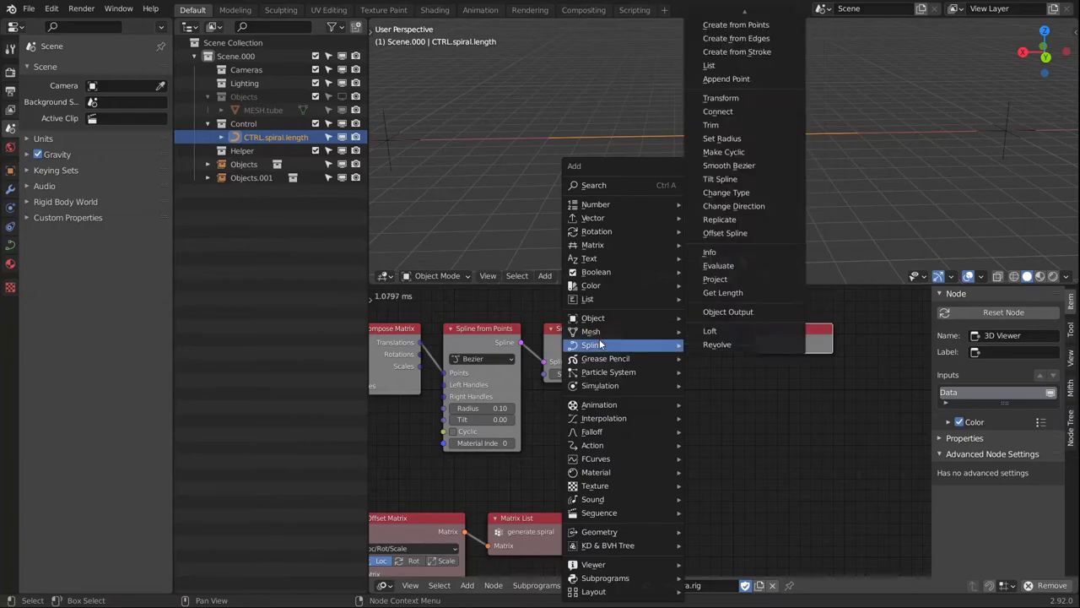
{"action": "left_click", "coordinate": [734, 312]}
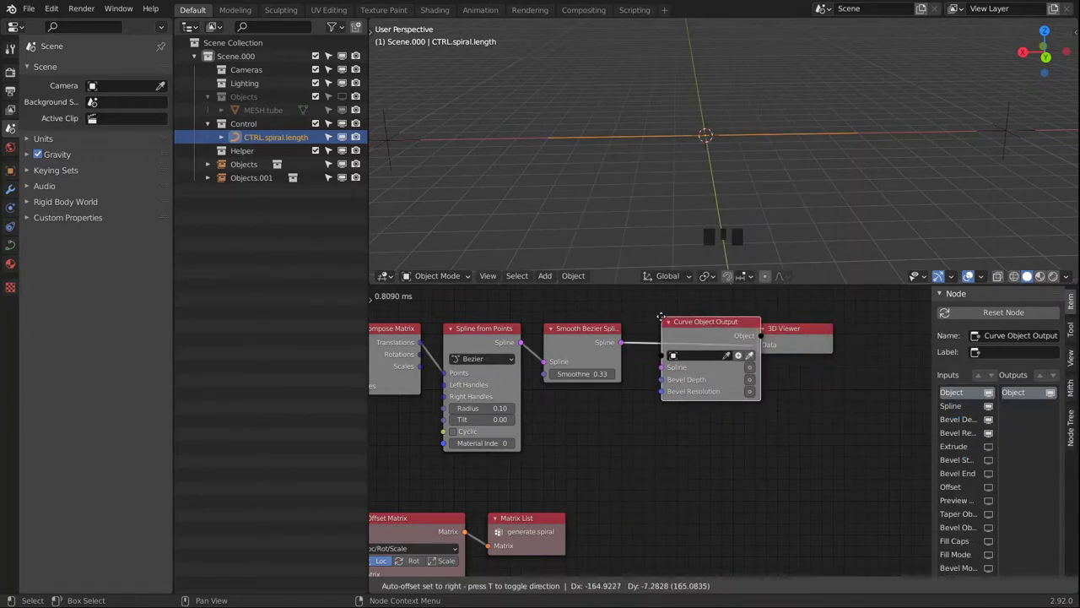
{"action": "left_click", "coordinate": [648, 320]}
{"action": "left_click_drag", "start_coordinate": [621, 342], "coordinate": [665, 370]}
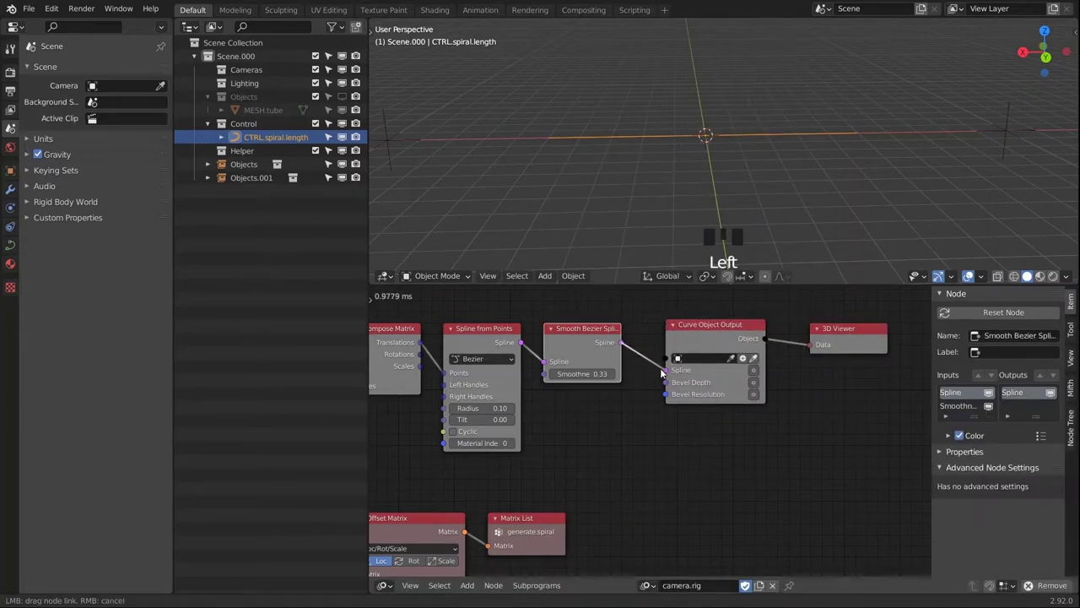
{"action": "left_click", "coordinate": [848, 335]}
{"action": "key", "text": "x"}
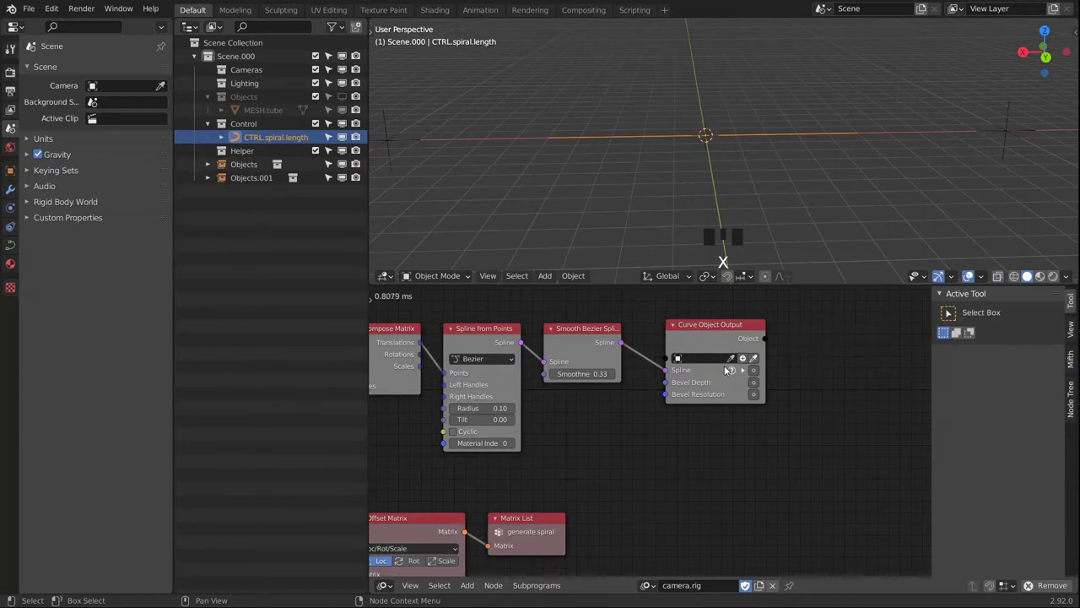
Create a new curve object for the Curve Object Output and inspect it in the viewport.
{"action": "left_click", "coordinate": [746, 362]}
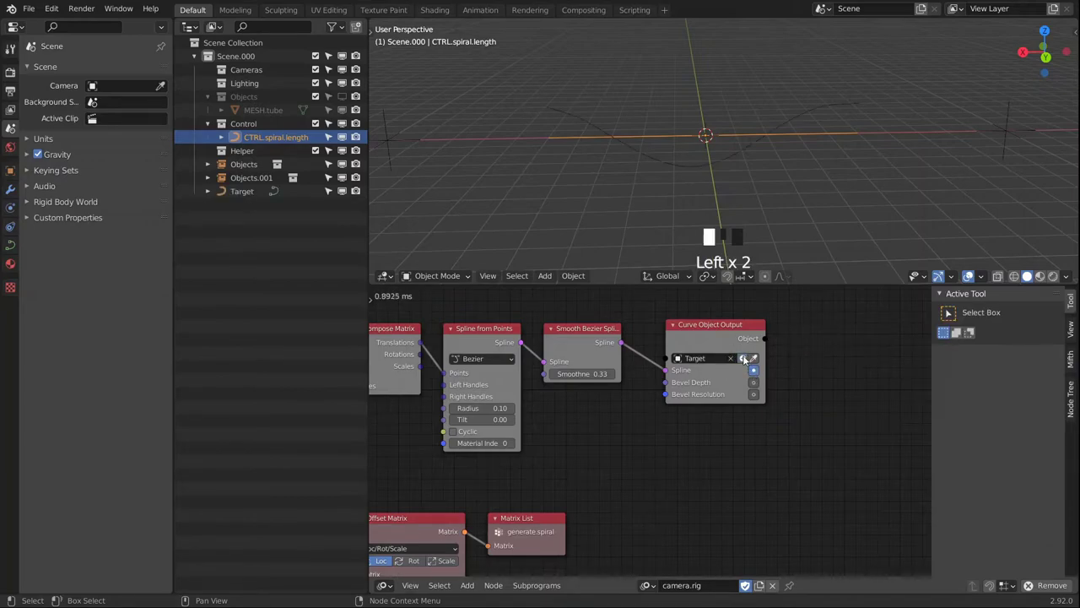
{"action": "mouse_move", "coordinate": [829, 122]}
{"action": "middle_mouse_down", "text": "alt"}
{"action": "mouse_move", "coordinate": [773, 128]}
{"action": "mouse_move", "coordinate": [895, 117]}
{"action": "mouse_move", "coordinate": [776, 134]}
{"action": "mouse_move", "coordinate": [837, 125]}
{"action": "middle_mouse_up", "text": "alt"}
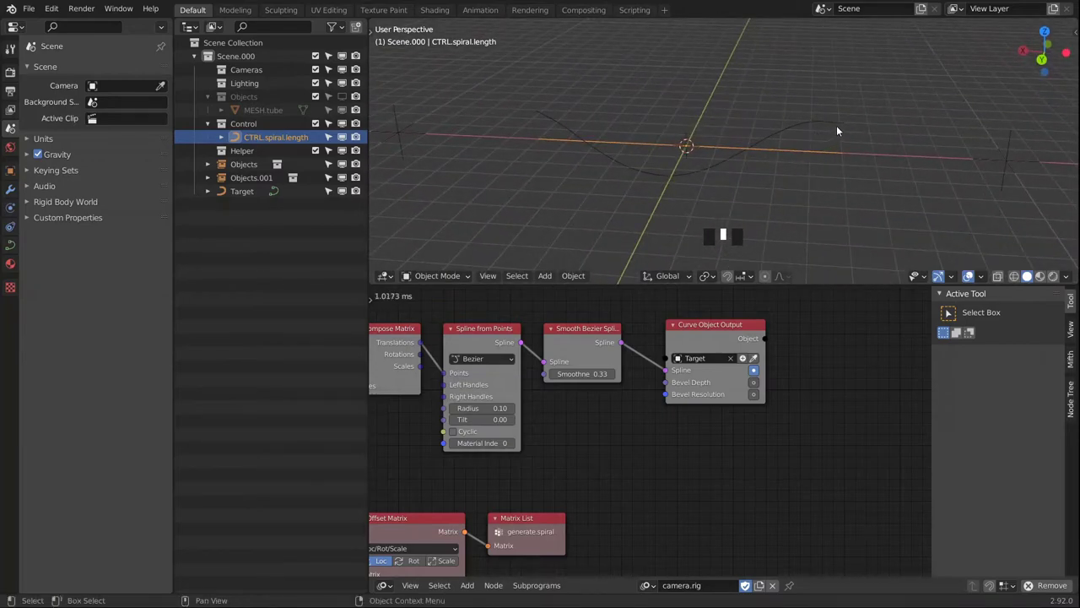
{"action": "left_click", "coordinate": [837, 123]}
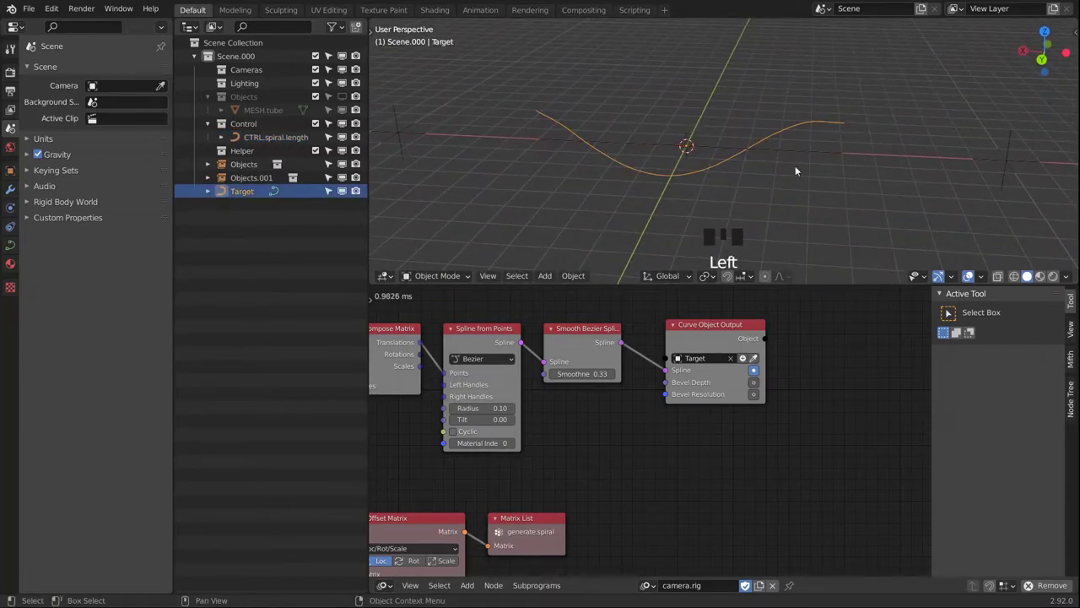
{"action": "middle_click_drag", "start_coordinate": [838, 138], "coordinate": [819, 130]}
{"action": "scroll", "coordinate": [819, 140], "scroll_direction": "up", "scroll_amount": 3}
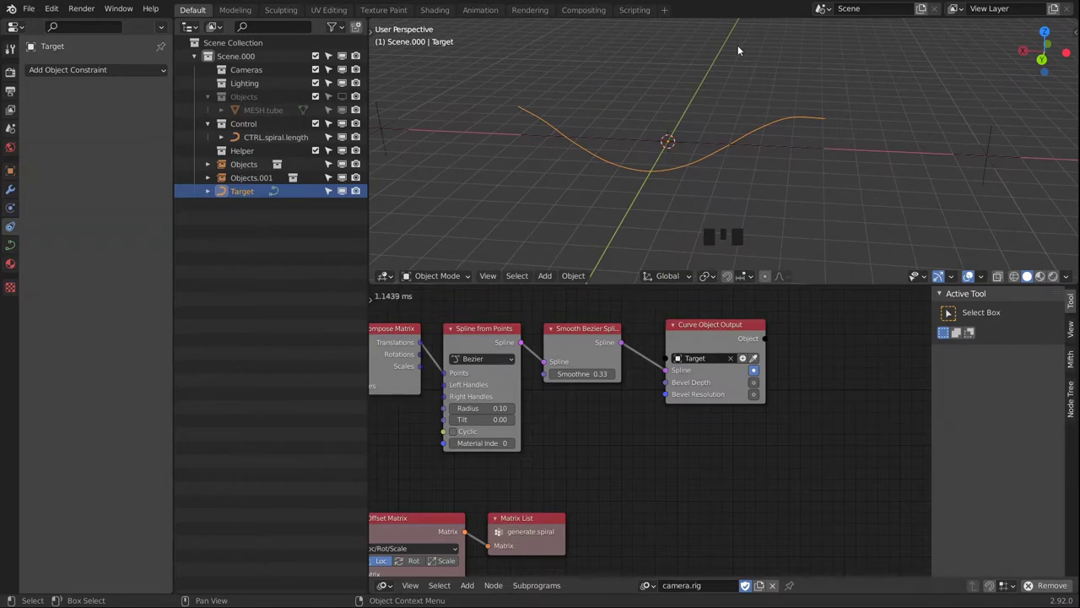
Rename the curve HLPR.camera.spiral and move it into the Helper collection.
{"action": "double_click", "coordinate": [244, 191]}
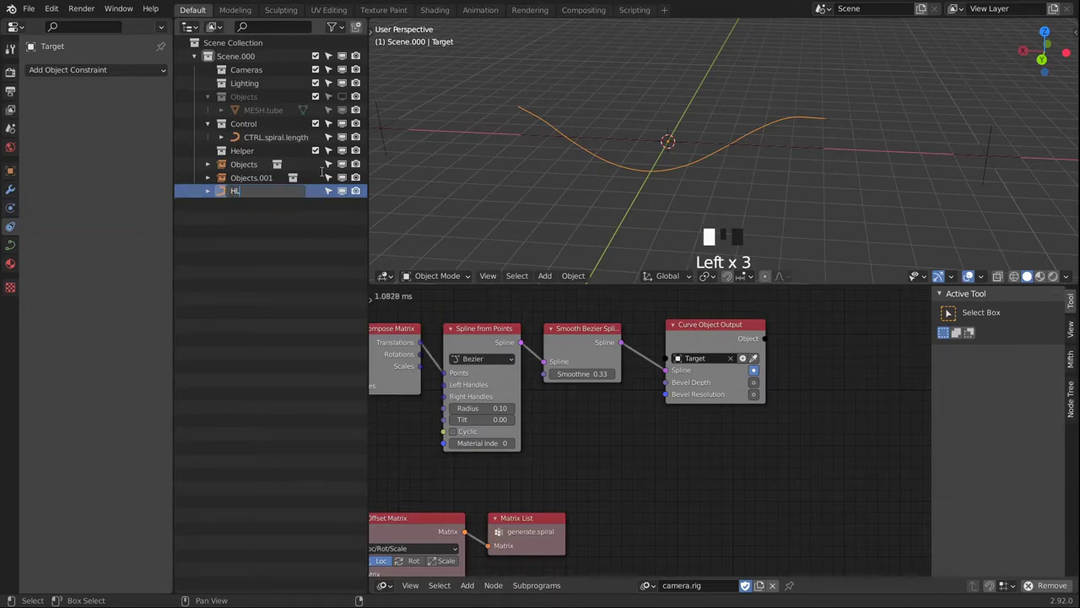
{"action": "type", "text": "HLPR.camera.sp"}
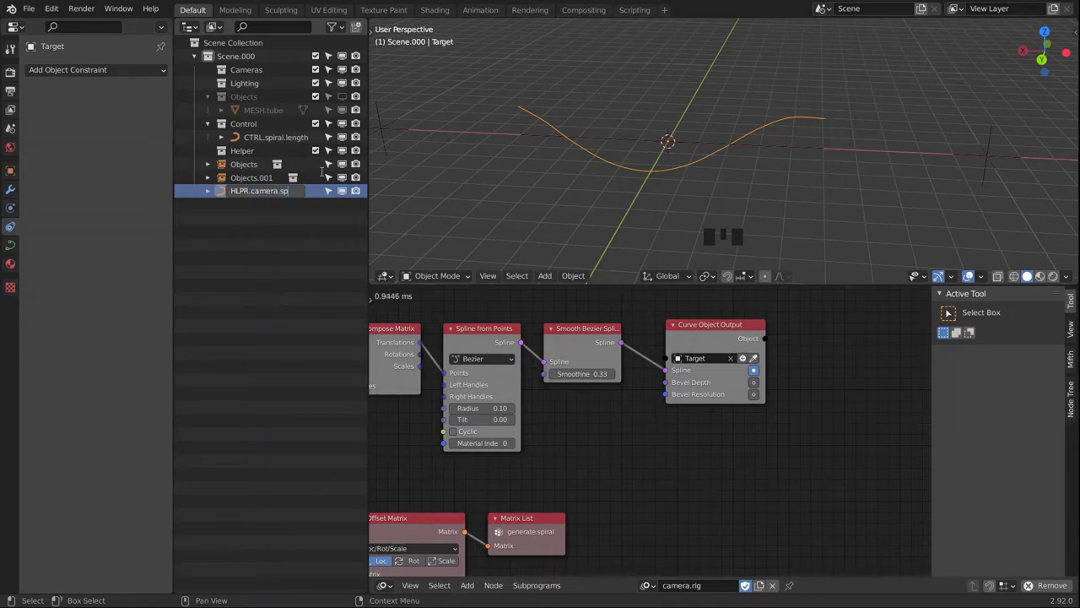
{"action": "type", "text": "iral"}
{"action": "key", "text": "Return"}
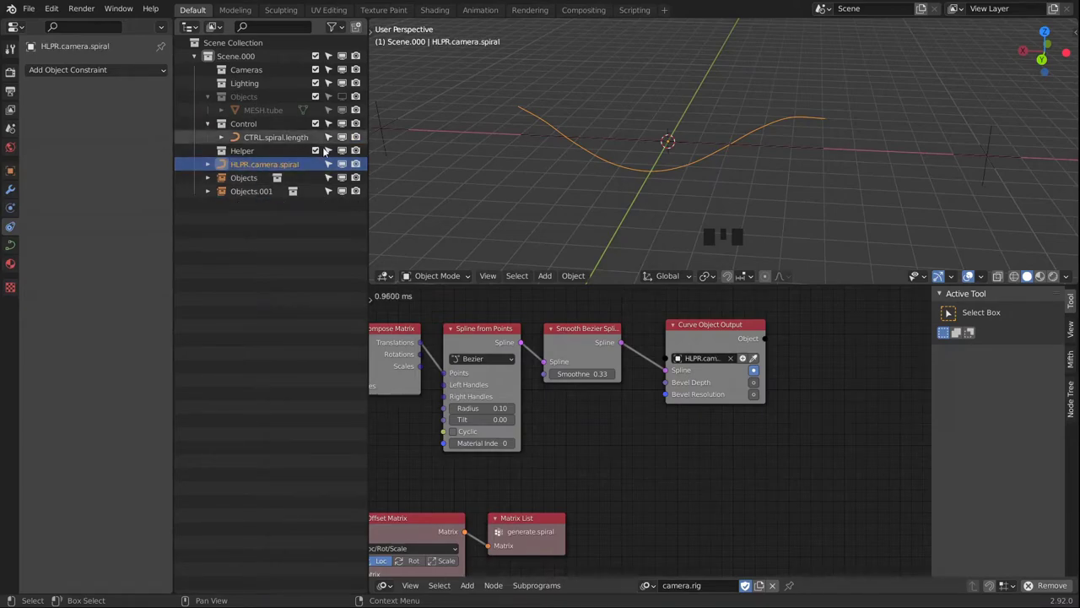
{"action": "left_click_drag", "start_coordinate": [262, 164], "coordinate": [244, 155]}
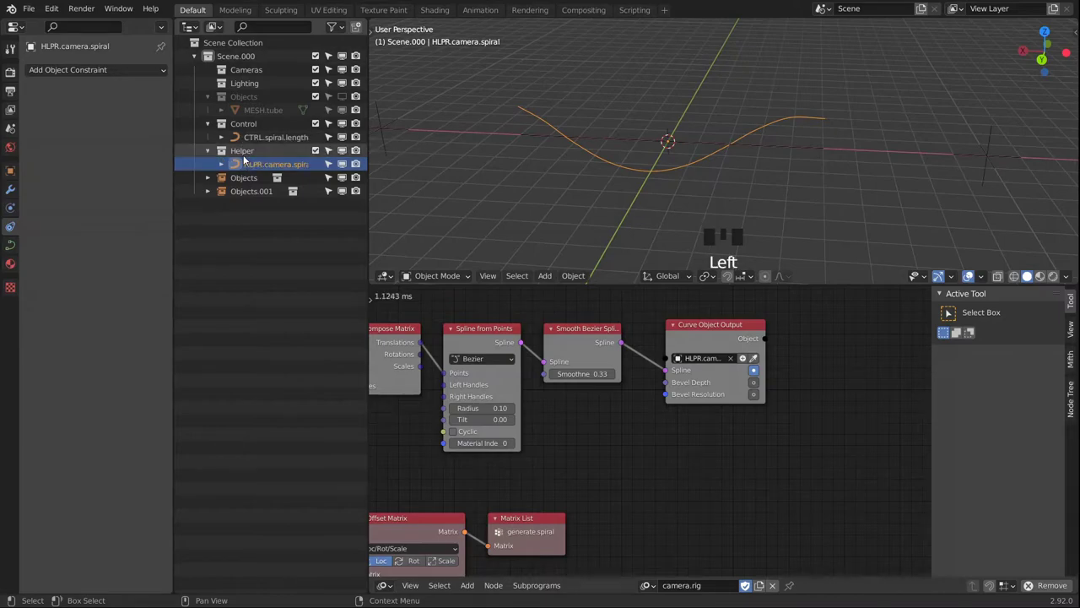
{"action": "middle_click_drag", "start_coordinate": [701, 200], "coordinate": [628, 171]}
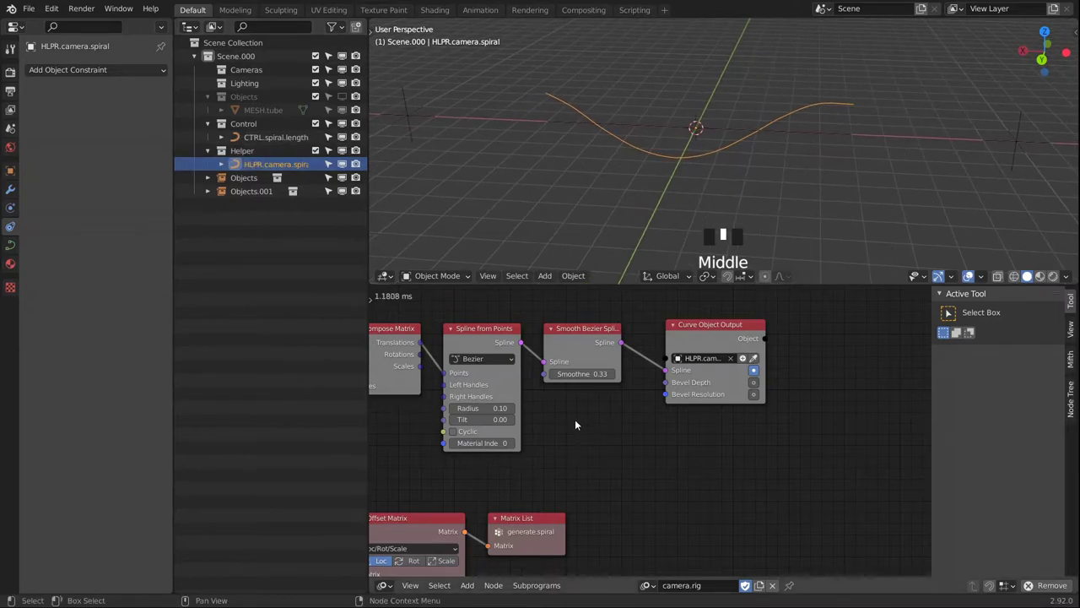
{"action": "middle_click_drag", "start_coordinate": [576, 422], "coordinate": [745, 425]}
{"action": "scroll", "coordinate": [744, 425], "scroll_direction": "up", "scroll_amount": 1}
{"action": "left_click", "coordinate": [590, 426]}
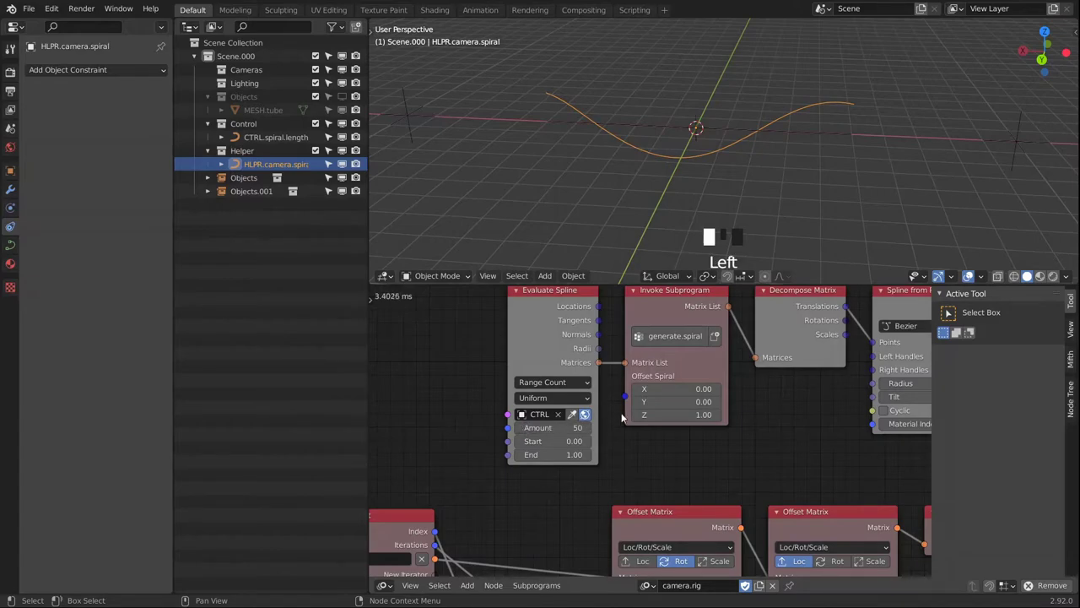
{"action": "middle_click_drag", "start_coordinate": [806, 119], "coordinate": [750, 96]}
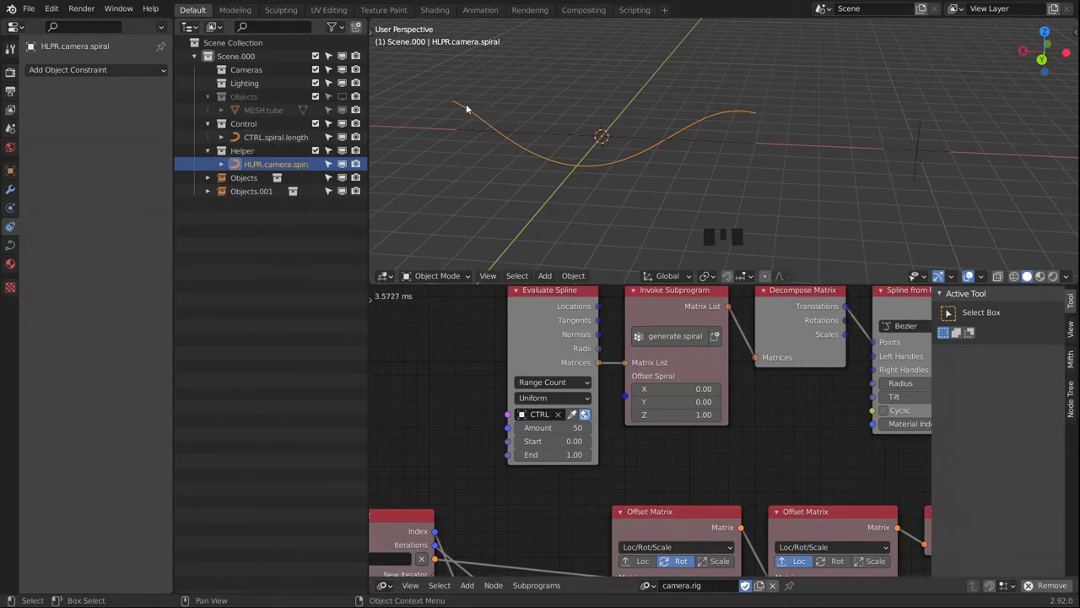
{"action": "middle_click_drag", "start_coordinate": [538, 427], "coordinate": [445, 450]}
{"action": "middle_click_drag", "start_coordinate": [894, 439], "coordinate": [758, 445]}
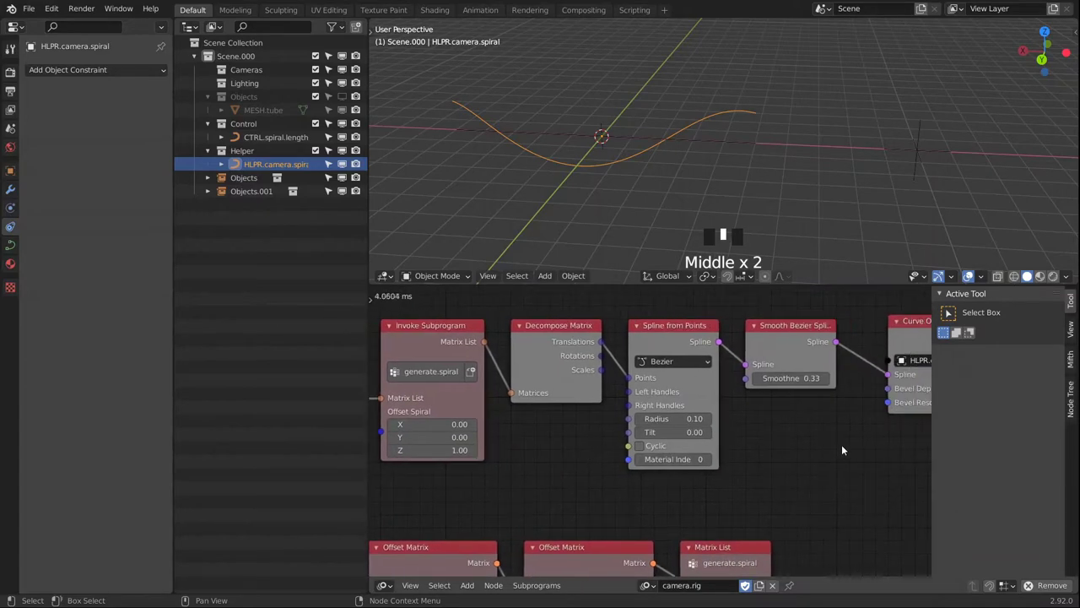
{"action": "middle_click_drag", "start_coordinate": [857, 441], "coordinate": [717, 448]}
{"action": "middle_click_drag", "start_coordinate": [616, 152], "coordinate": [586, 169]}
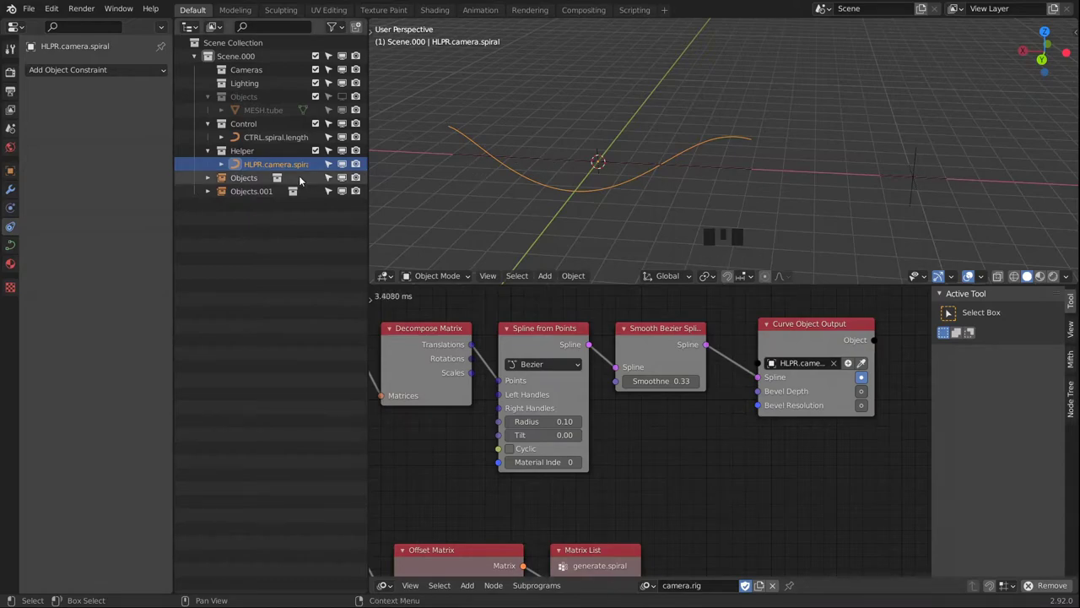
Add a camera and move it into the Cameras collection.
{"action": "key", "text": "shift+a"}
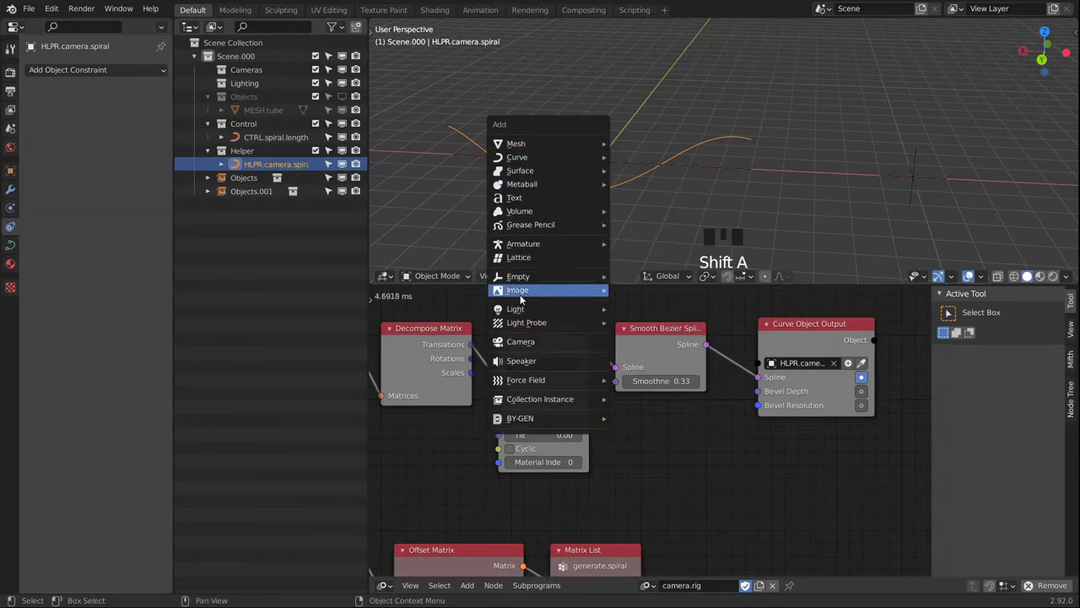
{"action": "left_click", "coordinate": [533, 341]}
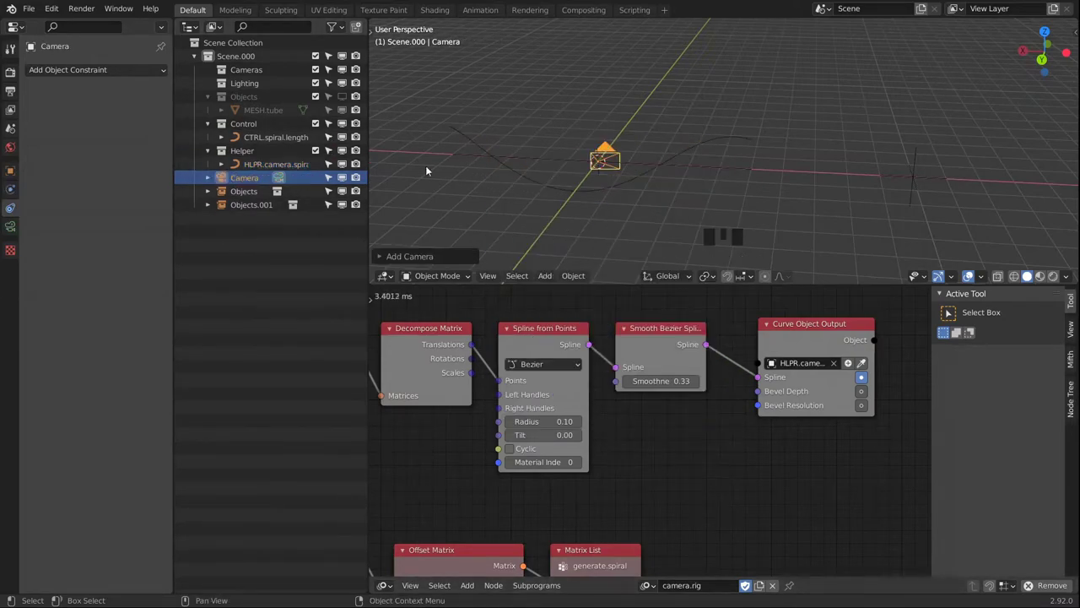
{"action": "left_click_drag", "start_coordinate": [248, 179], "coordinate": [258, 73]}
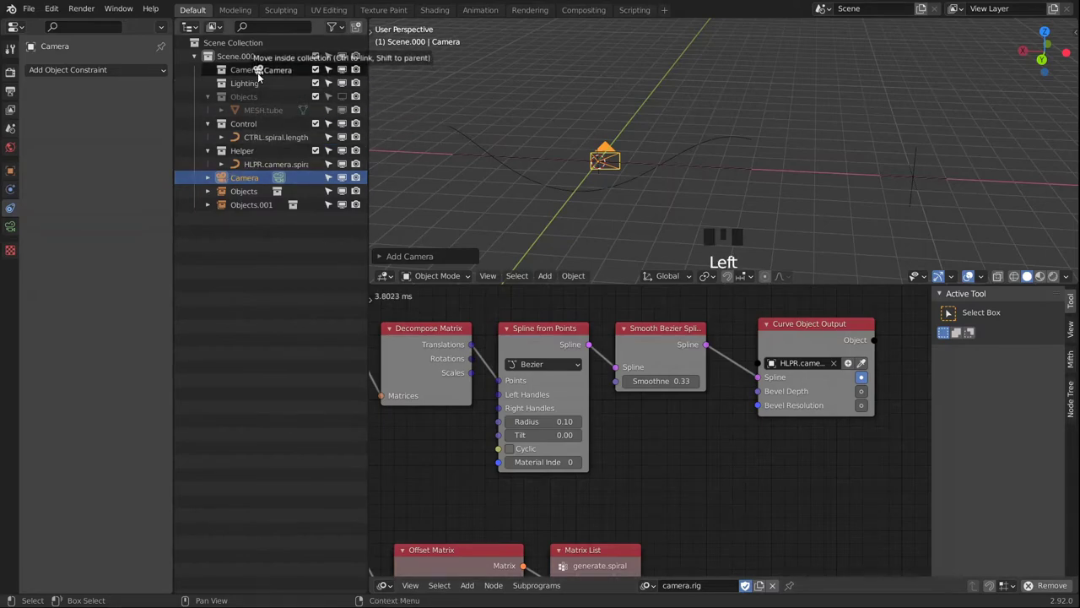
Give the camera a Follow Path constraint targeting HLPR.camera.spiral.
{"action": "left_click", "coordinate": [97, 69]}
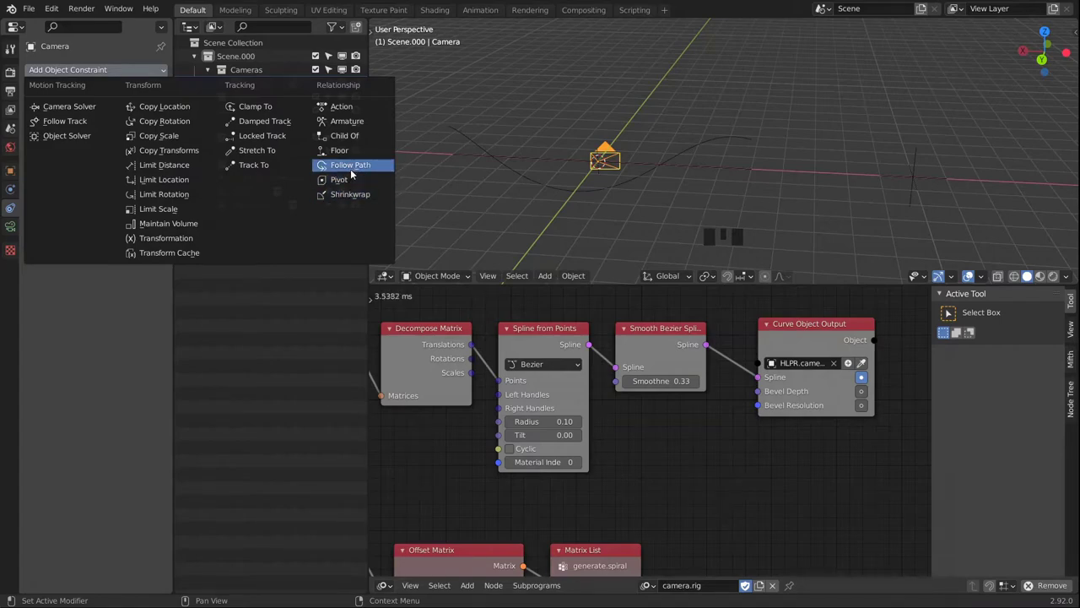
{"action": "left_click", "coordinate": [350, 165]}
{"action": "left_click", "coordinate": [143, 111]}
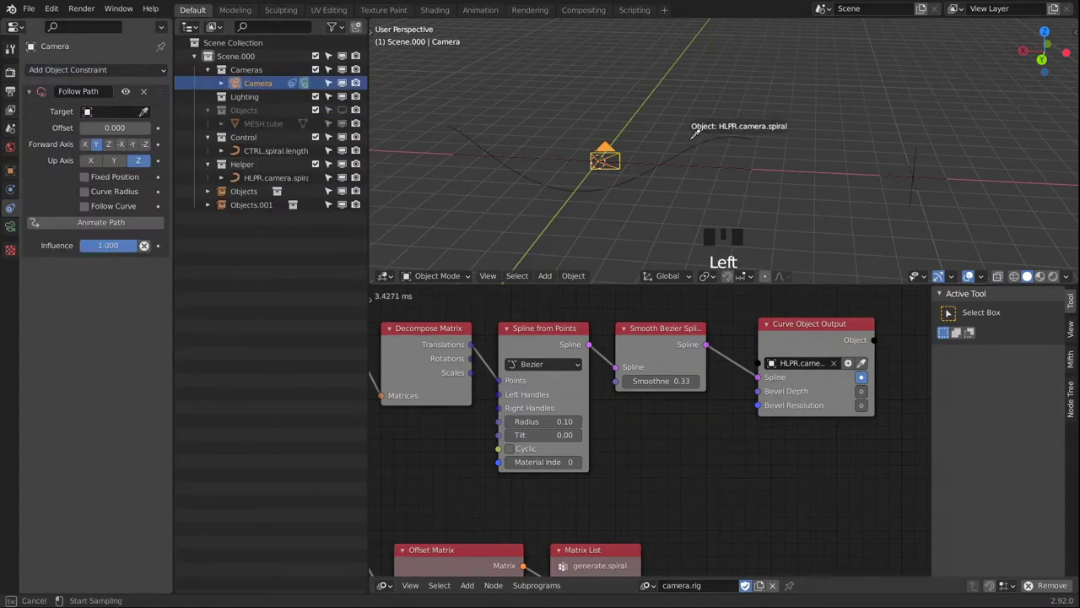
{"action": "left_click", "coordinate": [721, 123]}
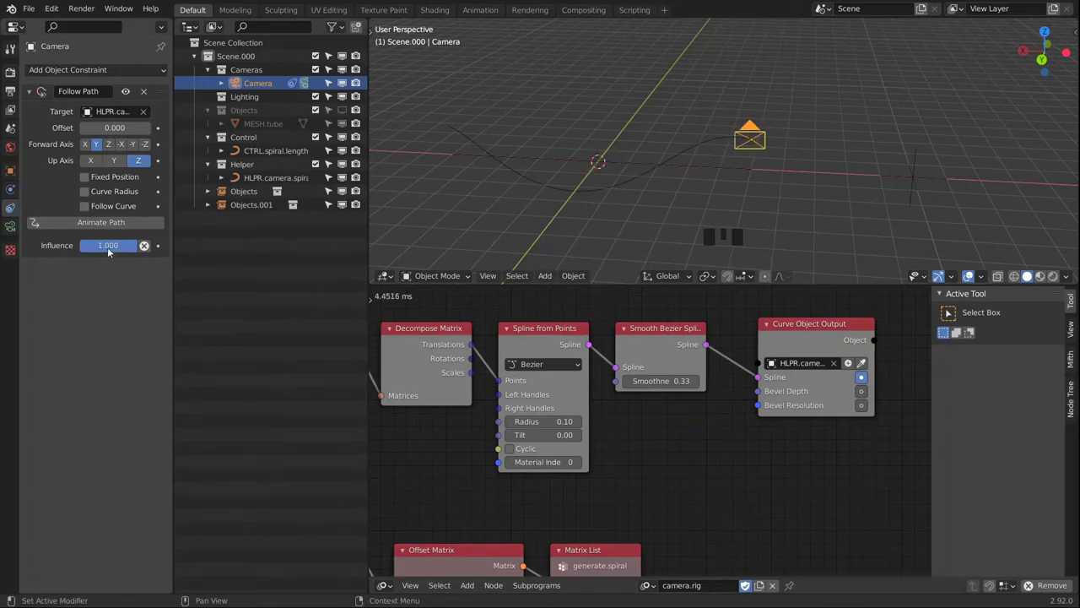
Set the camera's Follow Path Offset to -13.900 and clear its rotation with Alt+R.
{"action": "left_click_drag", "start_coordinate": [116, 127], "coordinate": [93, 126]}
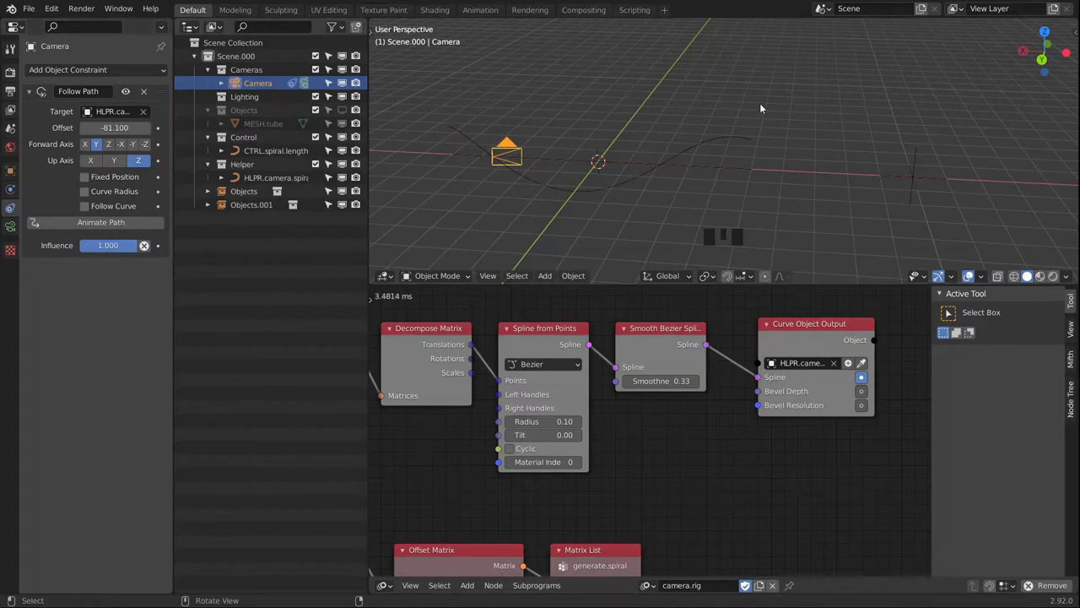
{"action": "middle_click_drag", "start_coordinate": [759, 103], "coordinate": [692, 160], "text": "alt"}
{"action": "scroll", "coordinate": [730, 92], "scroll_direction": "up", "scroll_amount": 2}
{"action": "left_click_drag", "start_coordinate": [111, 128], "coordinate": [152, 128]}
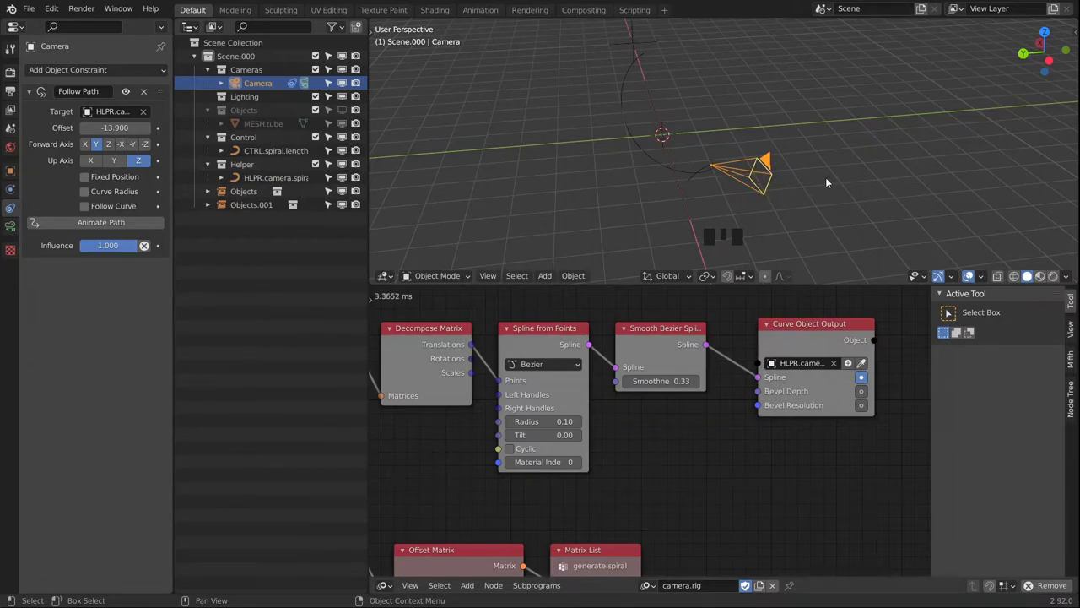
{"action": "key", "text": "alt+r"}
{"action": "middle_click_drag", "start_coordinate": [825, 177], "coordinate": [741, 197], "text": "alt"}
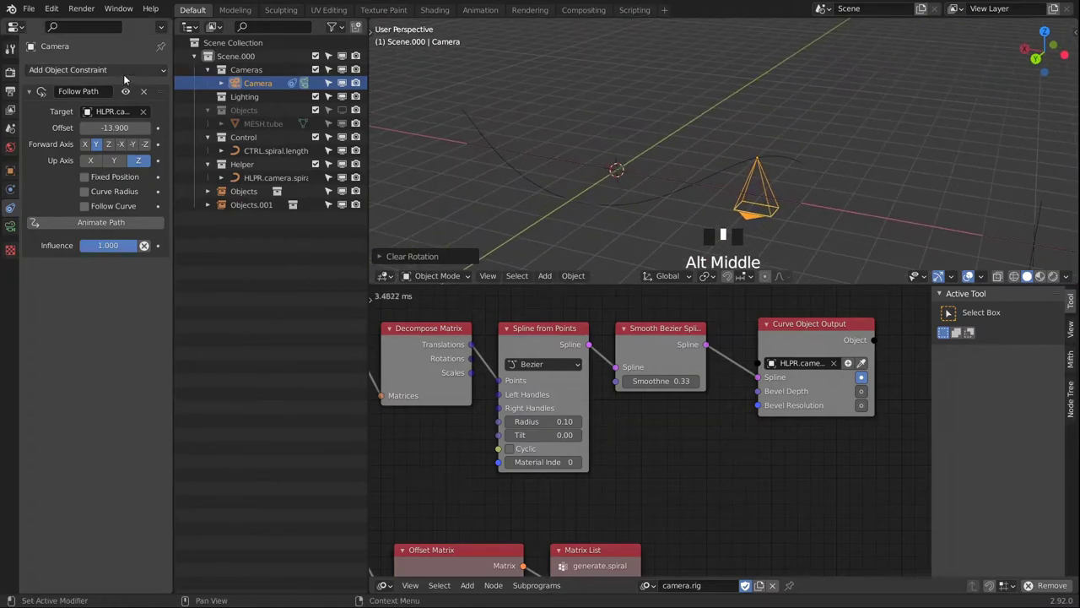
Add a Track To constraint to the camera and create a plain axes empty.
{"action": "left_click", "coordinate": [108, 70]}
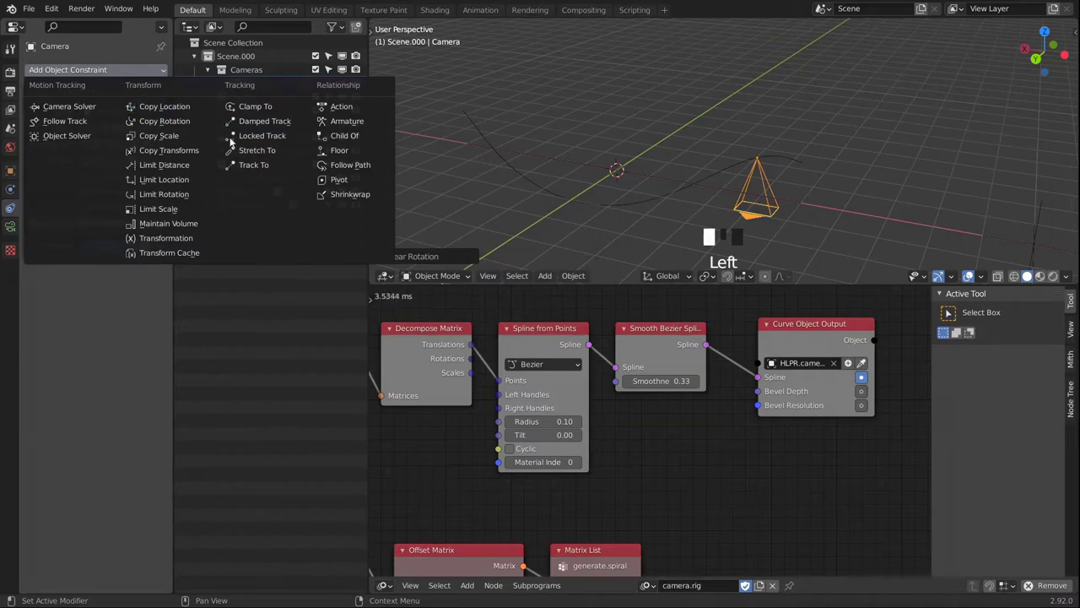
{"action": "left_click", "coordinate": [253, 166]}
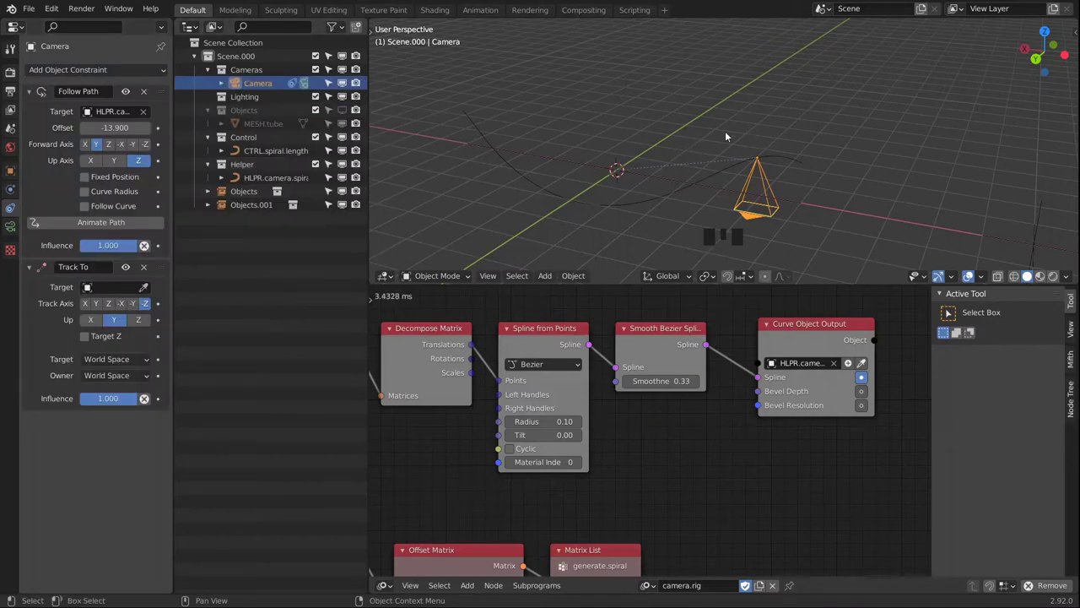
{"action": "key", "text": "shift+a"}
{"action": "mouse_move", "coordinate": [739, 128]}
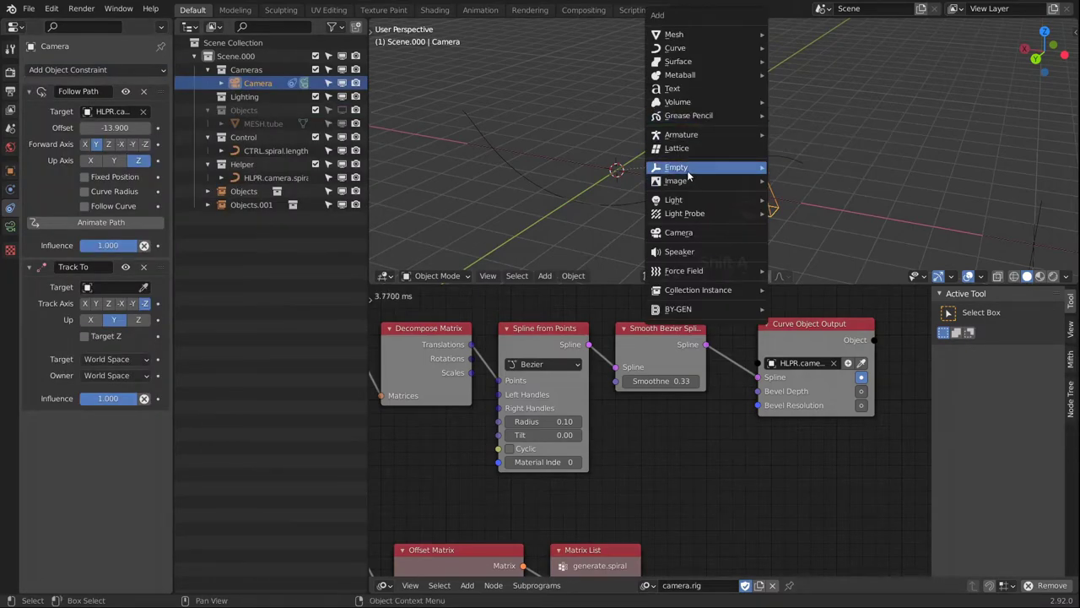
{"action": "mouse_move", "coordinate": [727, 170]}
{"action": "left_click", "coordinate": [803, 167]}
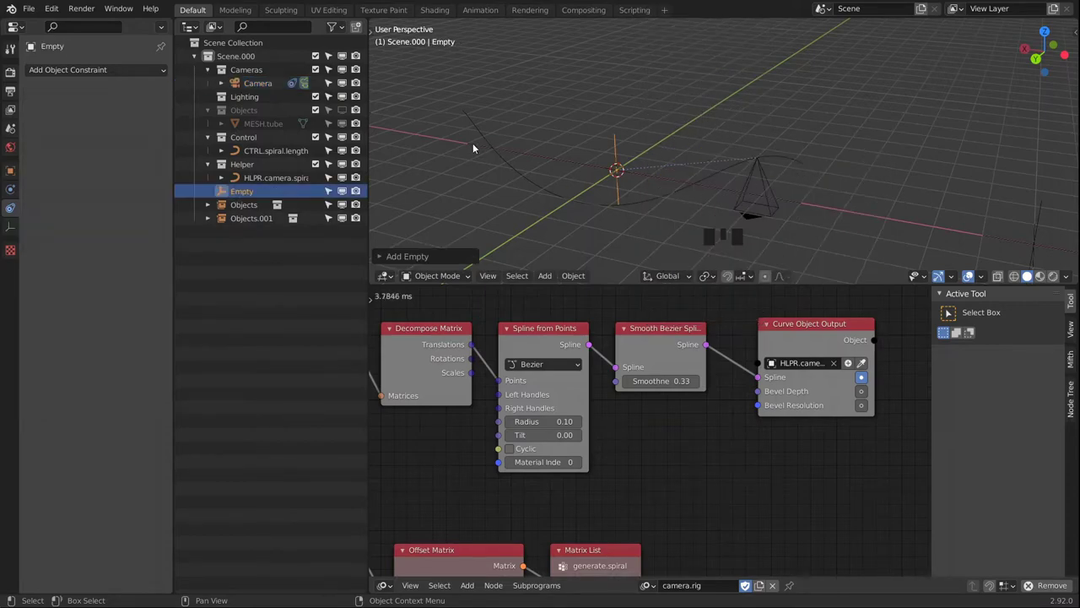
Rename the empty CTRL.camera.lookat and move it into the Control collection.
{"action": "double_click", "coordinate": [231, 187]}
{"action": "key", "text": "Left"}
{"action": "key", "text": "Left"}
{"action": "key", "text": "Left"}
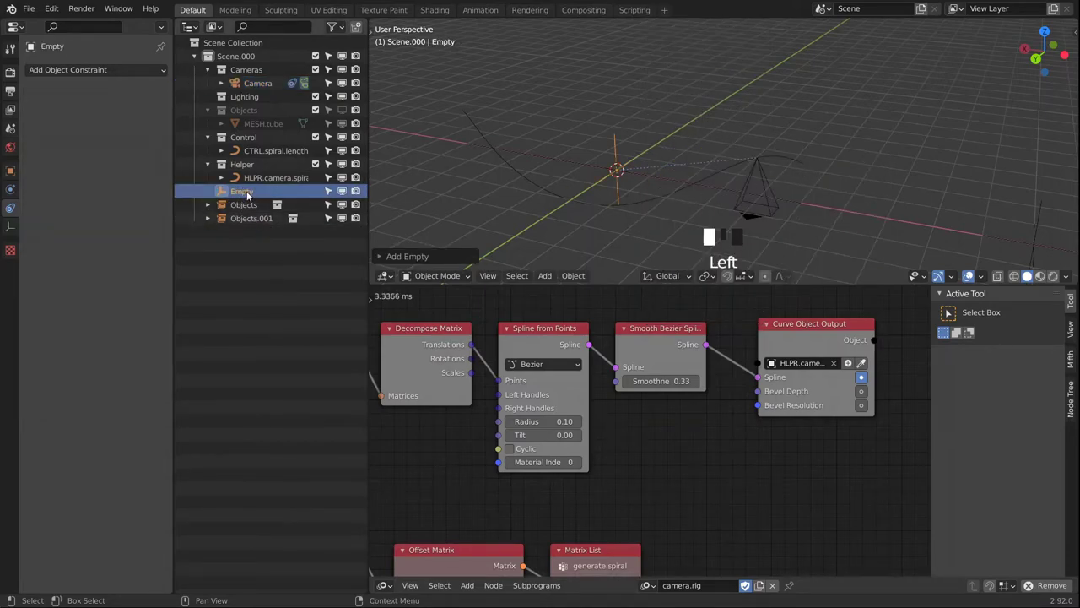
{"action": "type", "text": "C"}
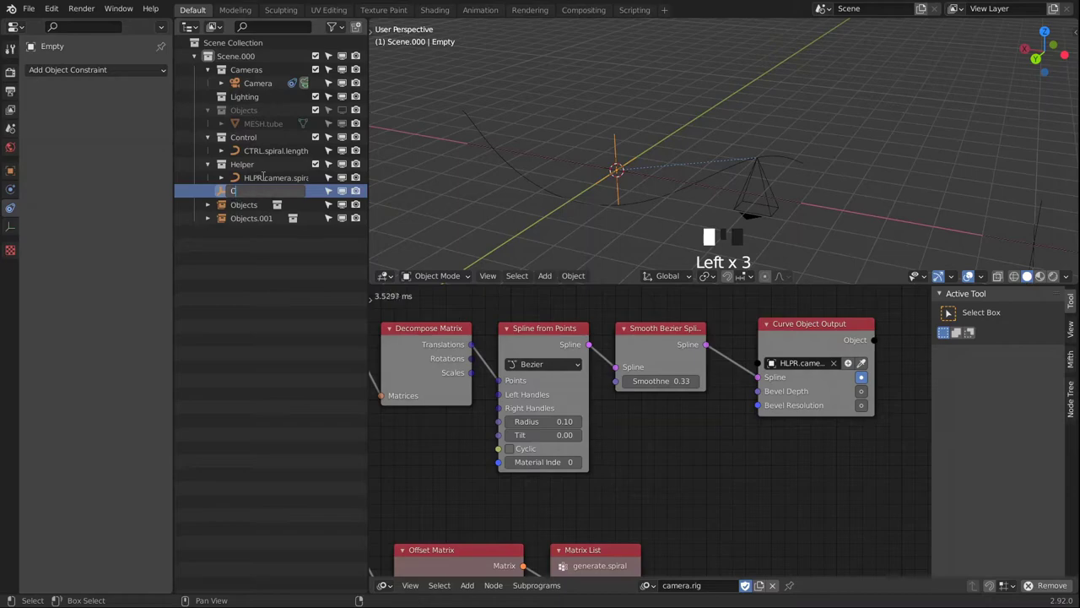
{"action": "type", "text": "TRL.camera.loo"}
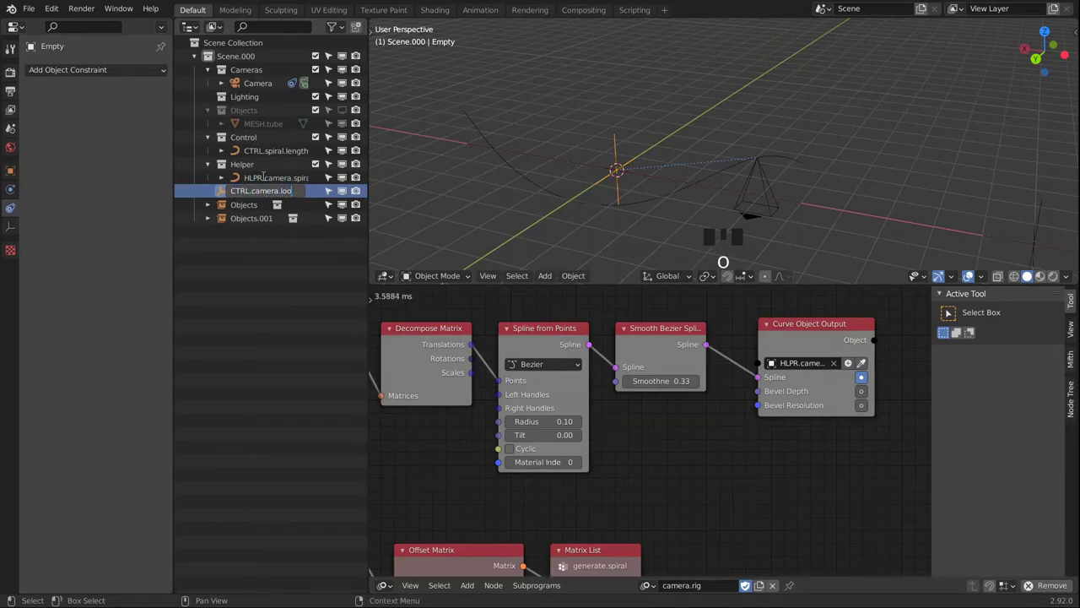
{"action": "type", "text": "kat"}
{"action": "key", "text": "Return"}
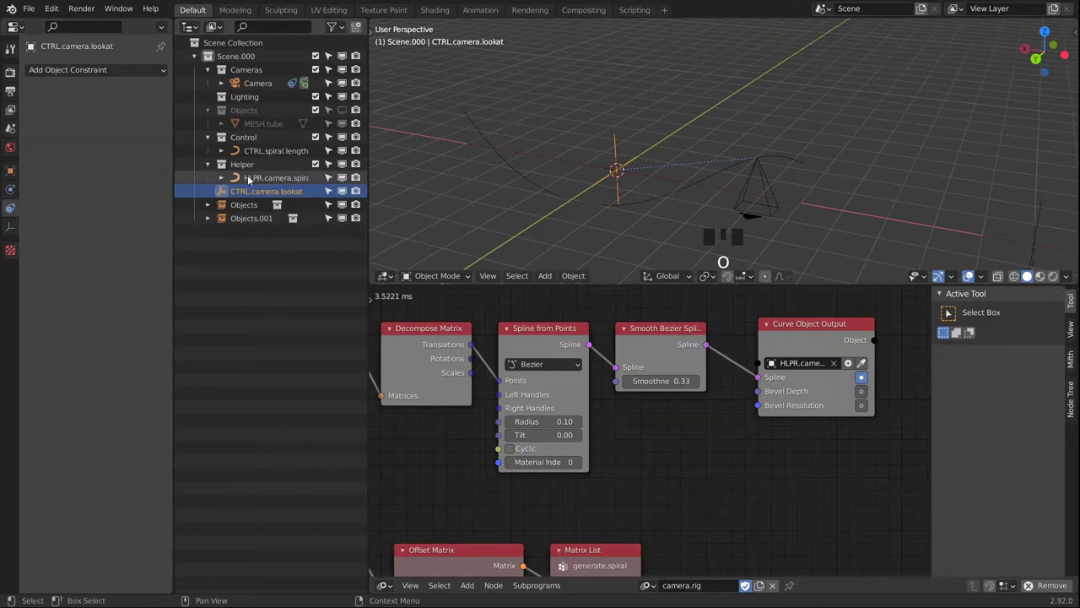
{"action": "left_click_drag", "start_coordinate": [251, 191], "coordinate": [255, 138]}
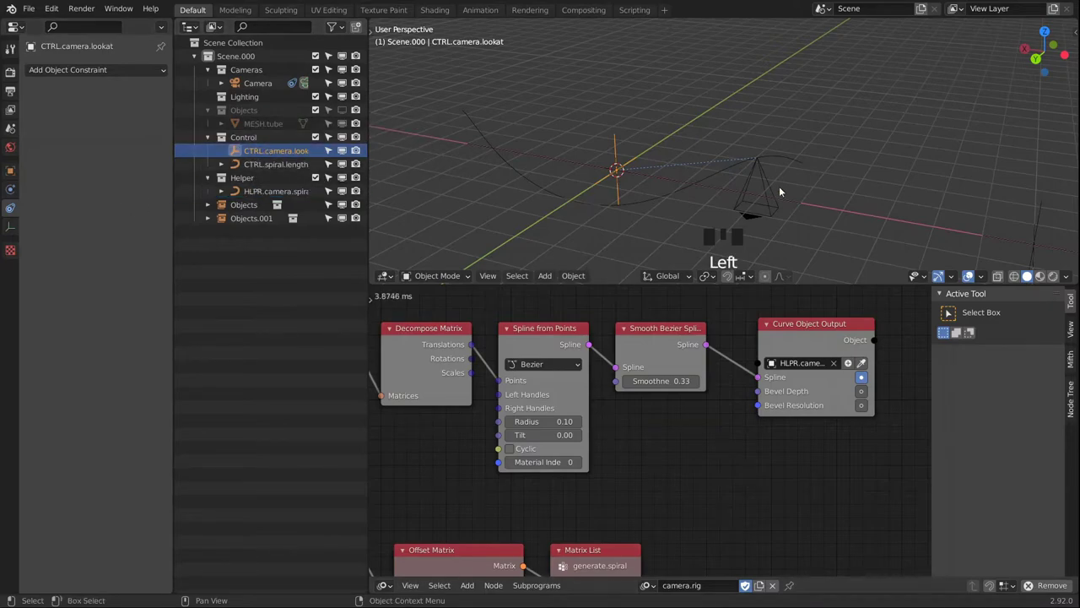
Set the camera's Track To target to CTRL.camera.lookat.
{"action": "left_click", "coordinate": [765, 191]}
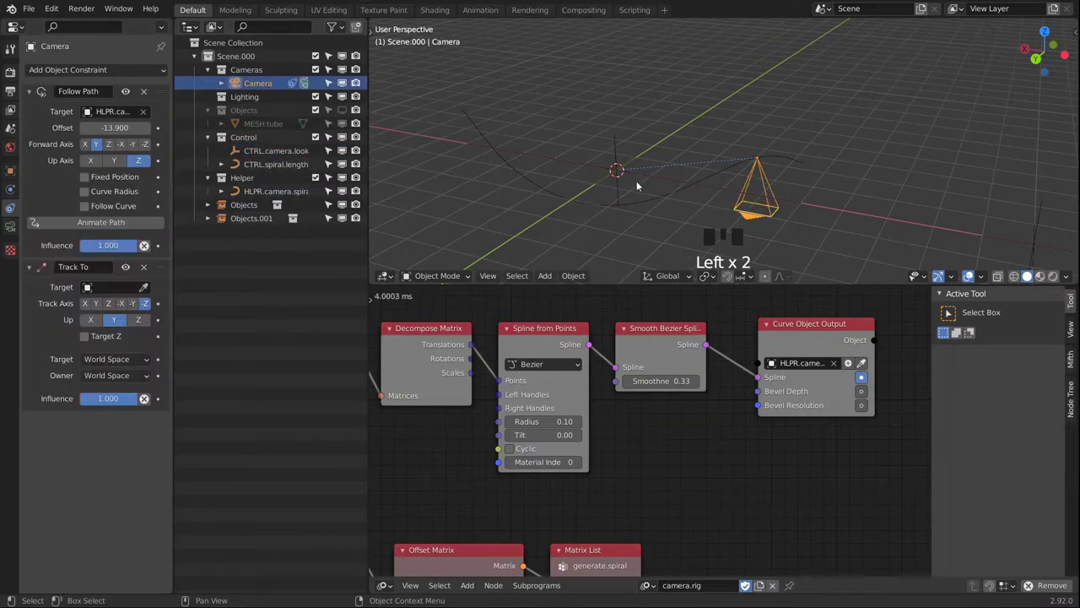
{"action": "left_click", "coordinate": [143, 288]}
{"action": "left_click", "coordinate": [614, 142]}
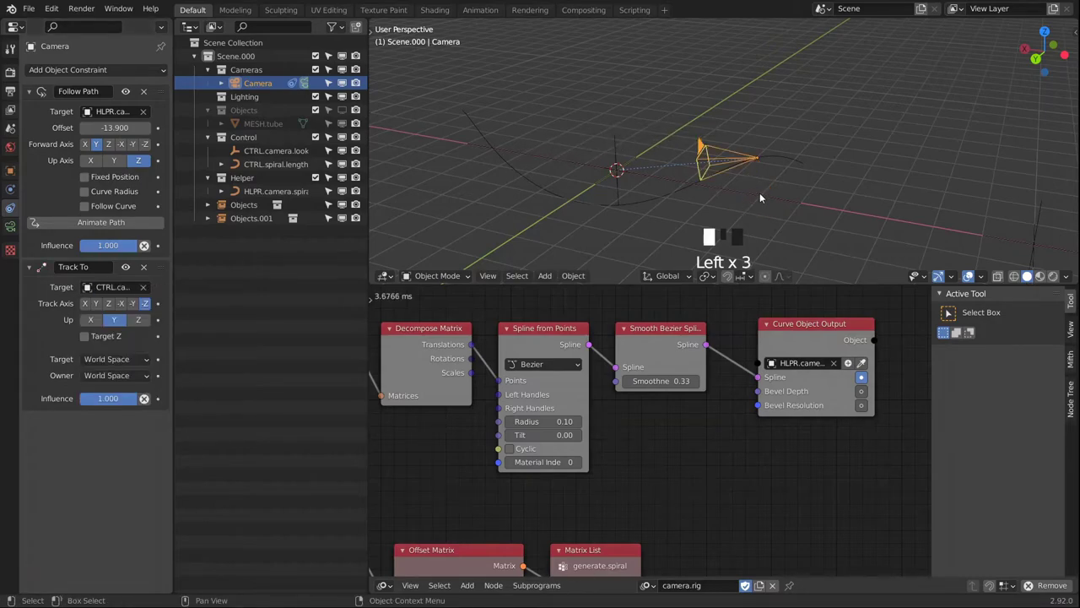
Play the animation briefly to check the camera aiming while following the spiral.
{"action": "middle_click_drag", "start_coordinate": [759, 198], "coordinate": [611, 155], "text": "alt"}
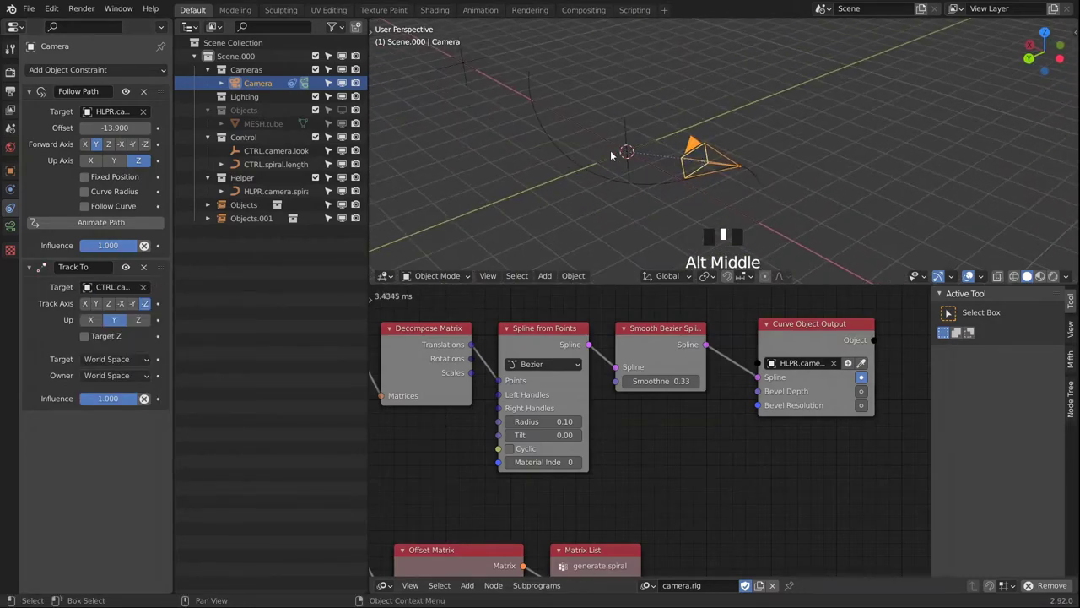
{"action": "key", "text": "space"}
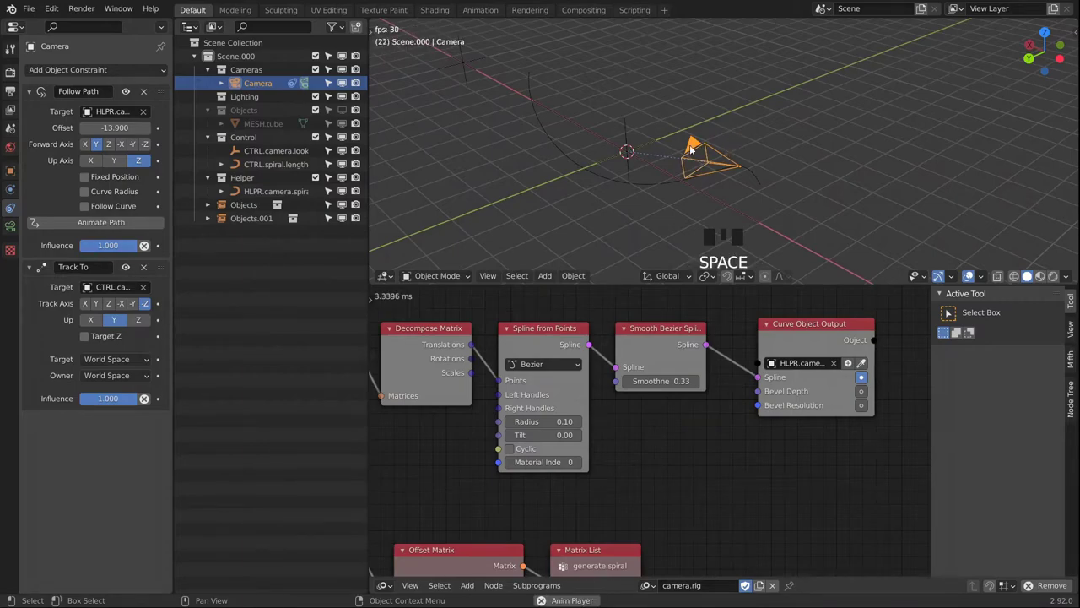
{"action": "middle_click_drag", "start_coordinate": [690, 149], "coordinate": [713, 132]}
{"action": "key", "text": "space"}
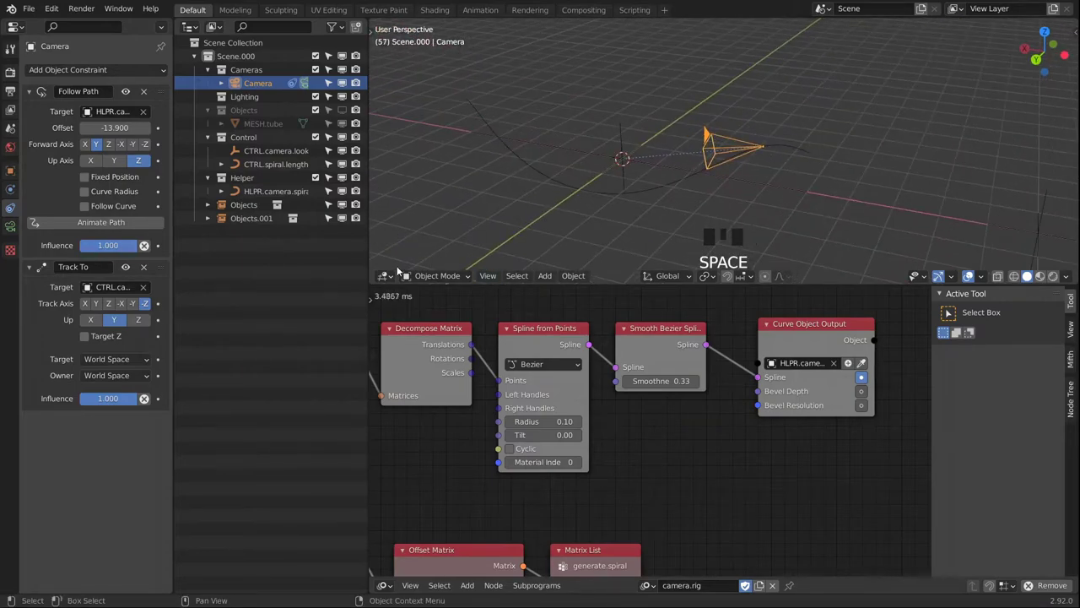
Split the 3D viewport and turn the lower area into a Timeline.
{"action": "left_click_drag", "start_coordinate": [374, 281], "coordinate": [374, 209]}
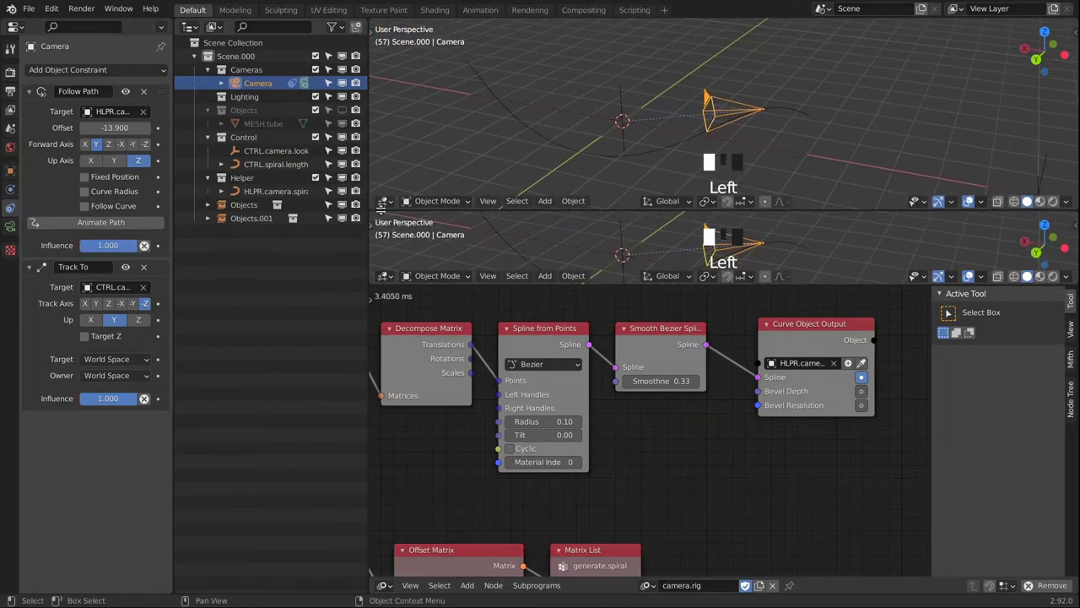
{"action": "left_click", "coordinate": [383, 275]}
{"action": "left_click", "coordinate": [595, 130]}
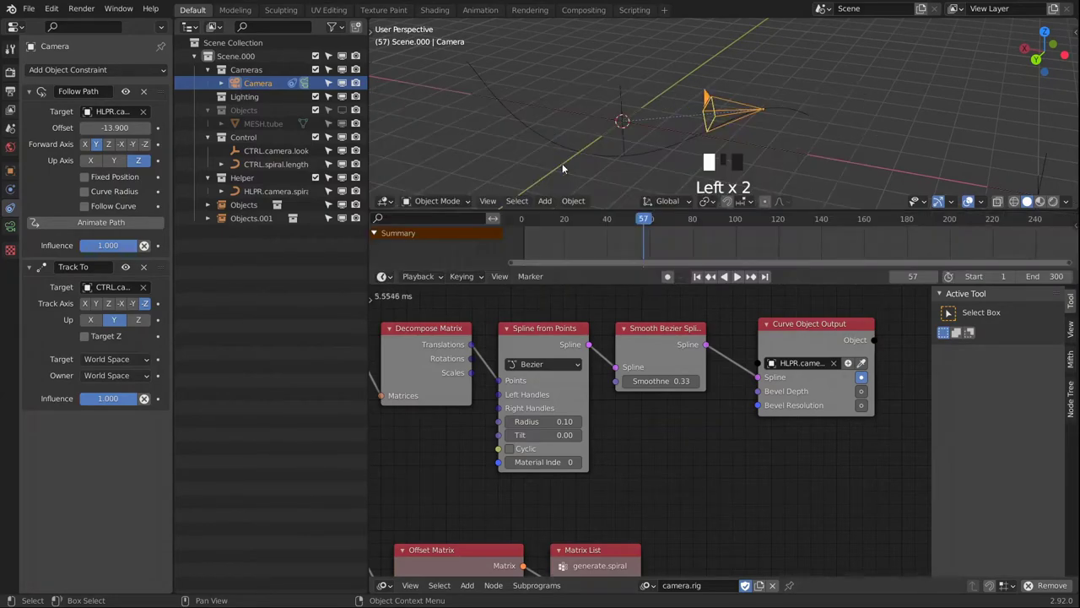
{"action": "middle_click_drag", "start_coordinate": [788, 127], "coordinate": [820, 108]}
Wrap the spiral nodes in a Frame labelled 'Generate Spiral'.
{"action": "middle_click_drag", "start_coordinate": [766, 476], "coordinate": [771, 484]}
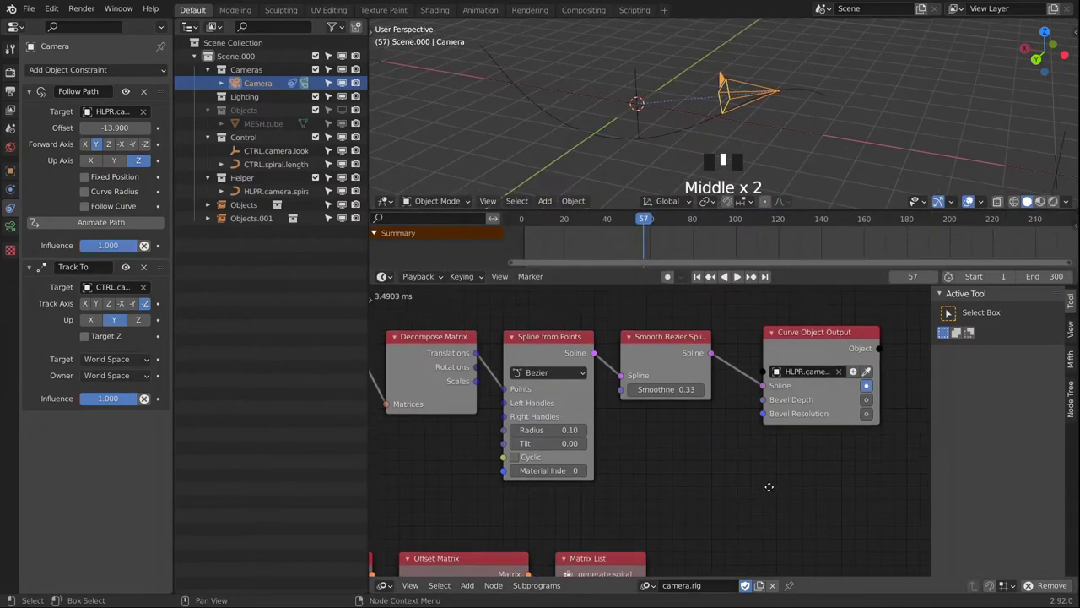
{"action": "scroll", "coordinate": [641, 439], "scroll_direction": "down", "scroll_amount": 5}
{"action": "left_click", "coordinate": [585, 379]}
{"action": "middle_click_drag", "start_coordinate": [585, 379], "coordinate": [548, 396]}
{"action": "key", "text": "shift+a"}
{"action": "left_click", "coordinate": [582, 548]}
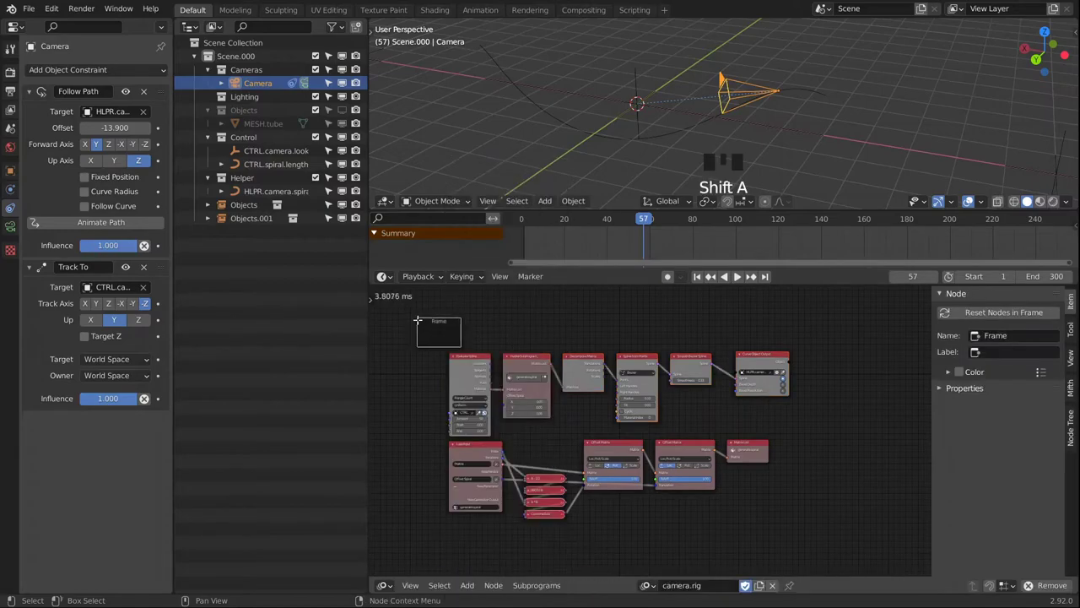
{"action": "left_click", "coordinate": [454, 335]}
{"action": "left_click", "coordinate": [1017, 351]}
{"action": "key", "text": "BackSpace"}
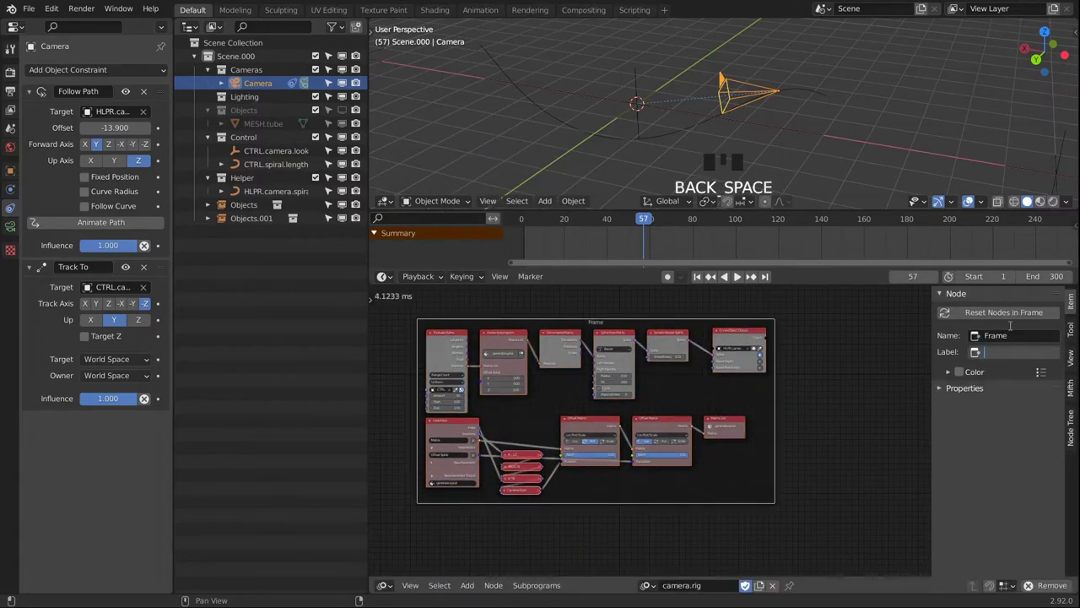
{"action": "type", "text": "Generate Spiral"}
{"action": "left_click_drag", "start_coordinate": [711, 379], "coordinate": [730, 402]}
{"action": "left_click", "coordinate": [958, 372]}
Give the Generate Spiral frame a custom red colour.
{"action": "left_click", "coordinate": [948, 371]}
{"action": "left_click", "coordinate": [989, 392]}
{"action": "left_click", "coordinate": [972, 283]}
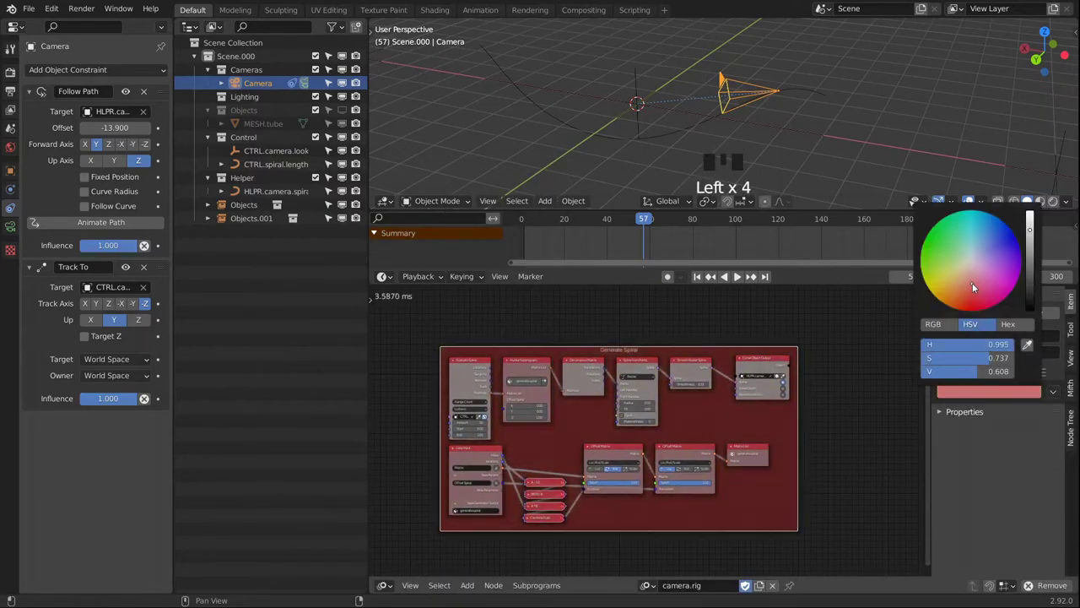
{"action": "middle_click_drag", "start_coordinate": [697, 299], "coordinate": [705, 344]}
{"action": "scroll", "coordinate": [706, 343], "scroll_direction": "up", "scroll_amount": 1}
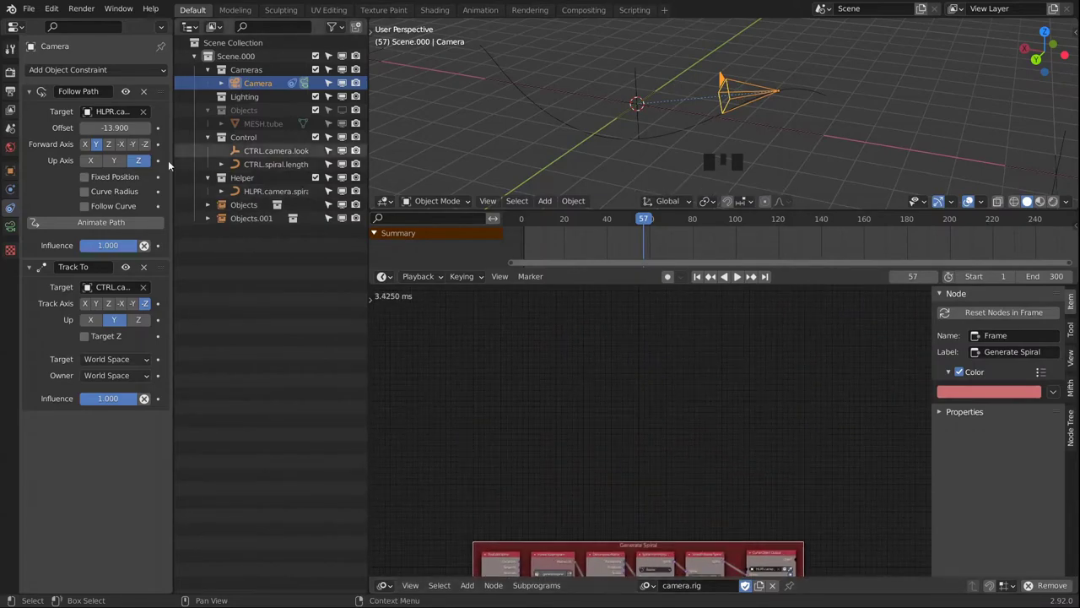
Set the Follow Path Offset to -14.100 and open its context menu for Copy Data Path.
{"action": "mouse_move", "coordinate": [110, 127]}
{"action": "left_mouse_down"}
{"action": "mouse_move", "coordinate": [78, 128]}
{"action": "mouse_move", "coordinate": [109, 128]}
{"action": "left_mouse_up"}
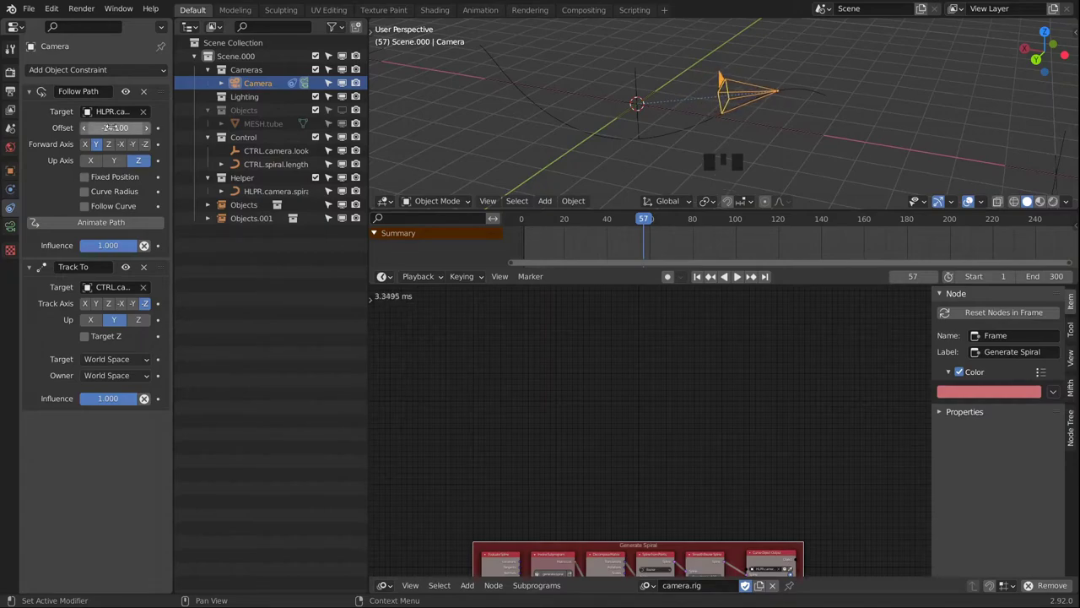
{"action": "right_click", "coordinate": [111, 127]}
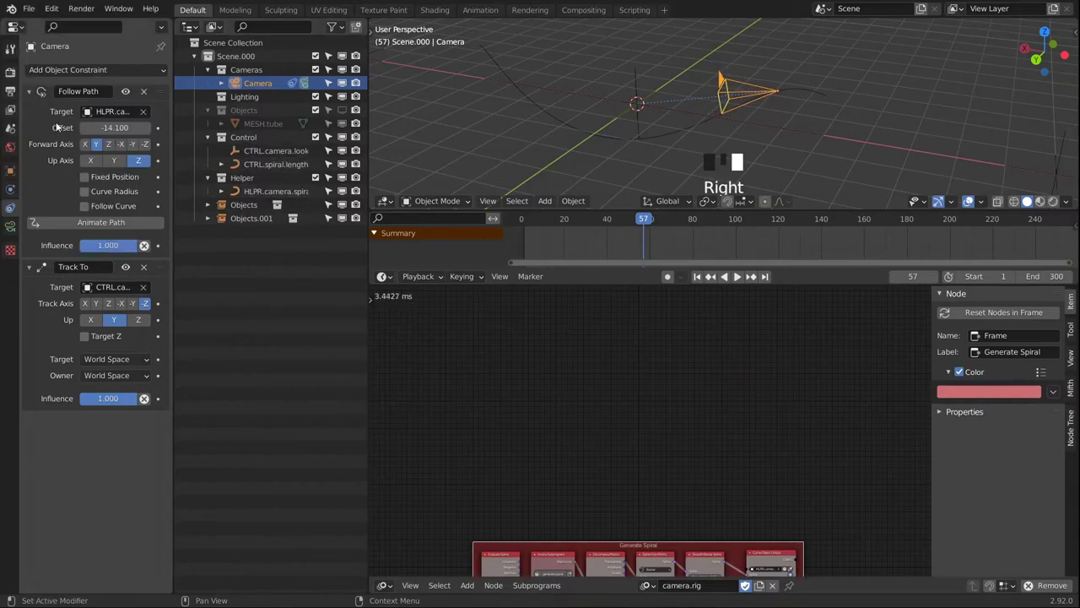
{"action": "right_click", "coordinate": [117, 129]}
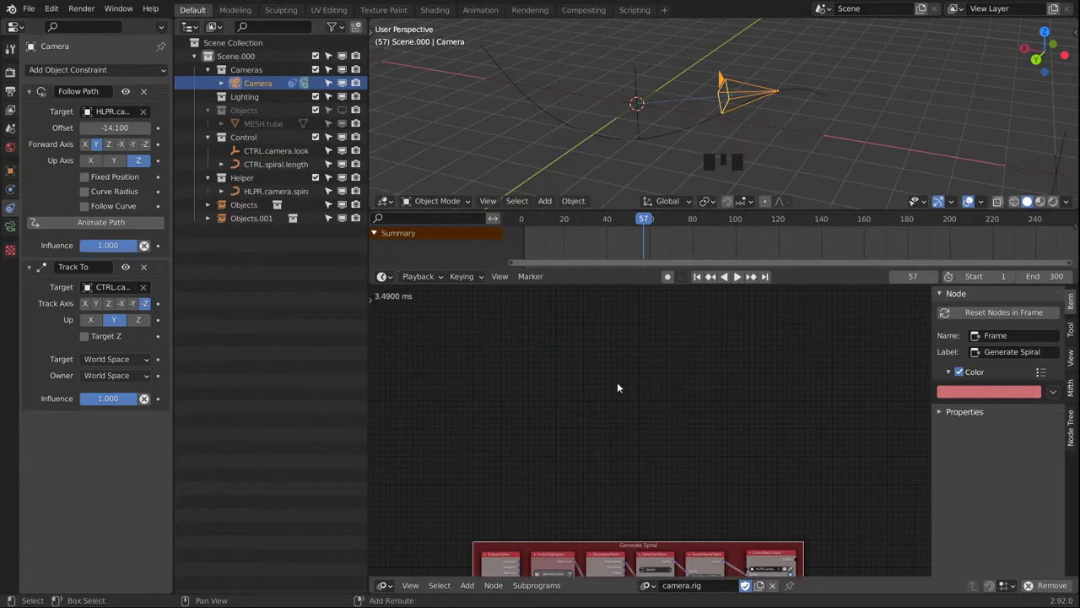
Add an Object Attribute Output node to the node tree.
{"action": "key", "text": "shift+a"}
{"action": "mouse_move", "coordinate": [573, 179]}
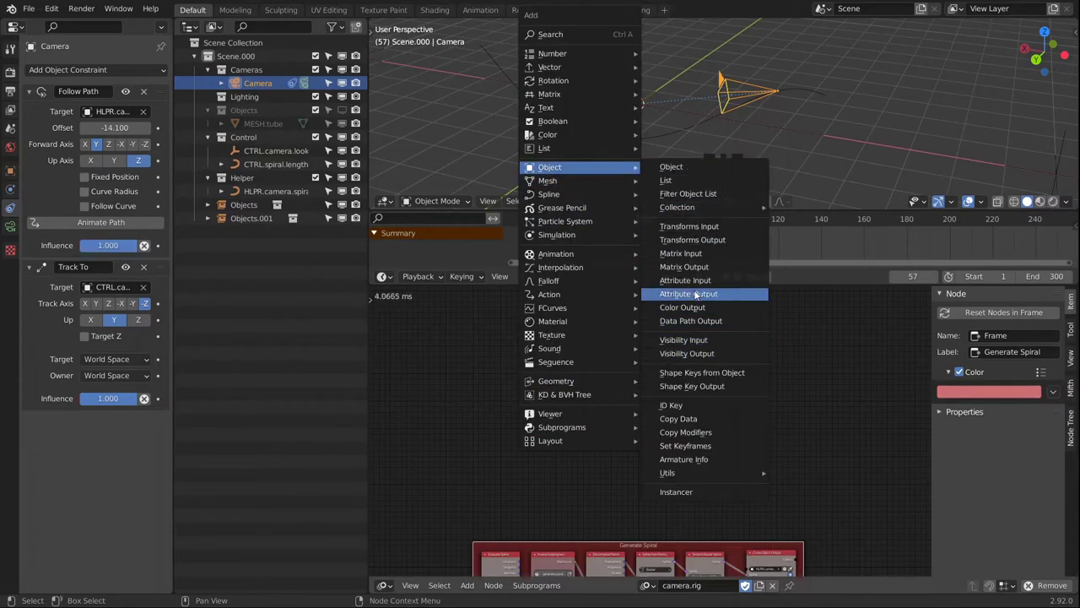
{"action": "left_click", "coordinate": [695, 294]}
{"action": "left_click", "coordinate": [620, 350]}
{"action": "scroll", "coordinate": [620, 350], "scroll_direction": "up", "scroll_amount": 6}
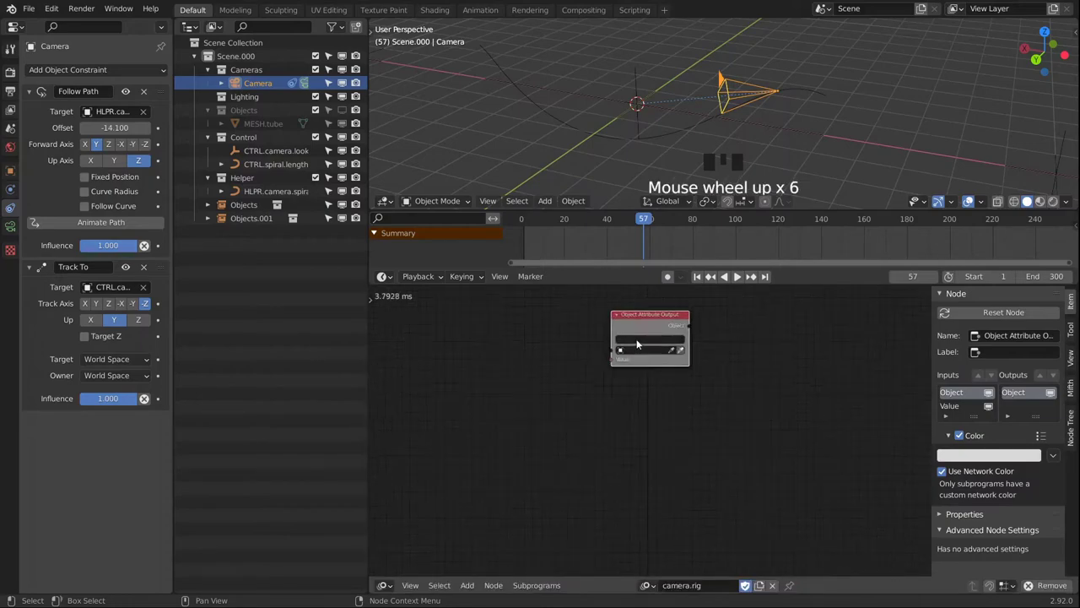
{"action": "scroll", "coordinate": [637, 344], "scroll_direction": "up", "scroll_amount": 4}
Point the node at Camera with the pasted path constraints["Follow Path"].offset.
{"action": "left_click", "coordinate": [697, 349]}
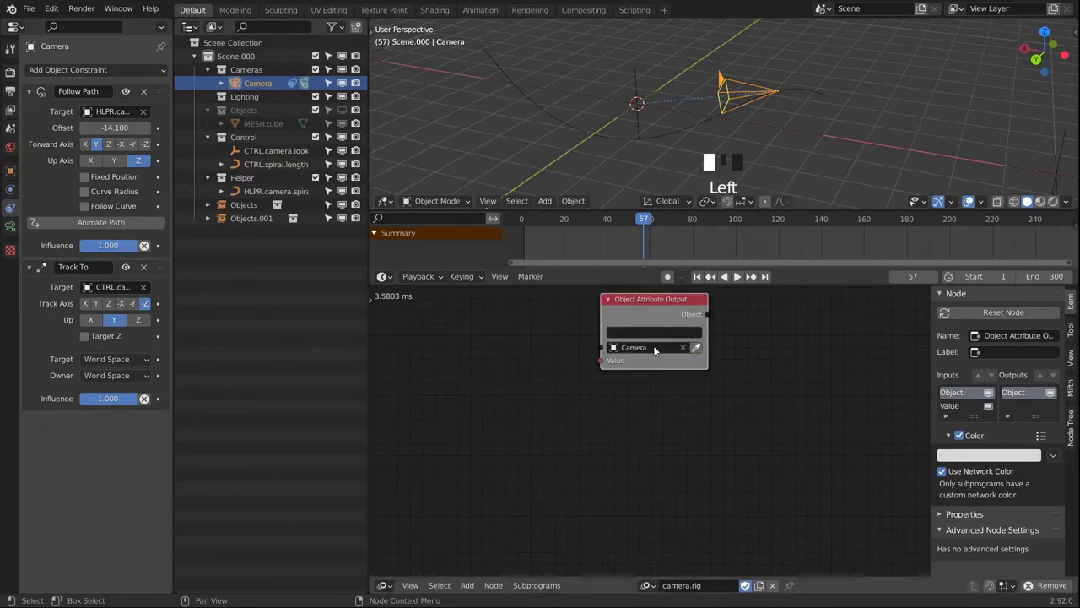
{"action": "left_click", "coordinate": [624, 331]}
{"action": "type", "text": "constraints[\"Follow Path\"].offset"}
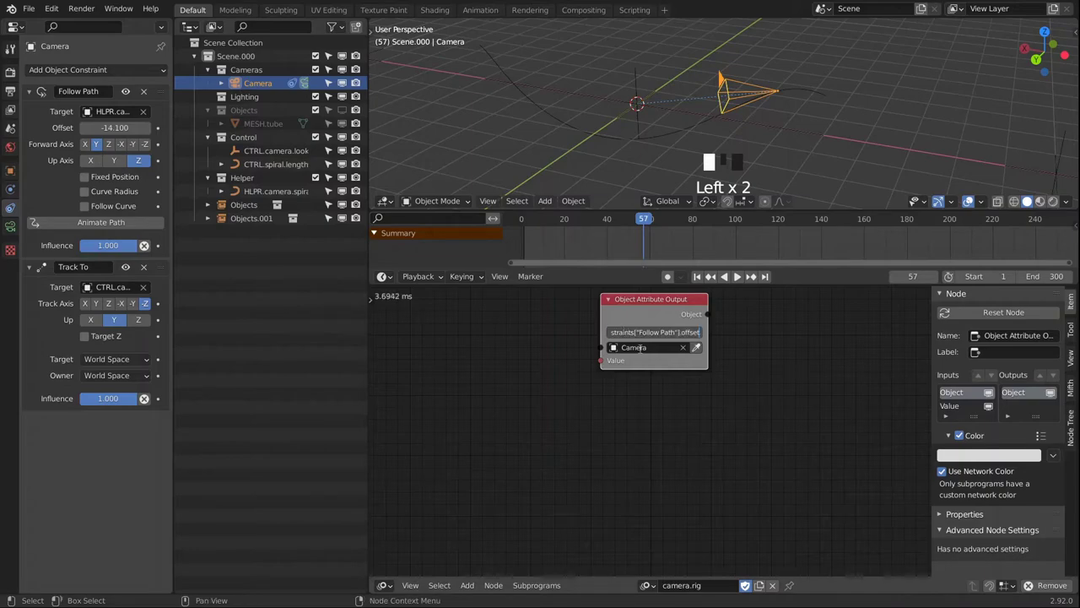
{"action": "key", "text": "Return"}
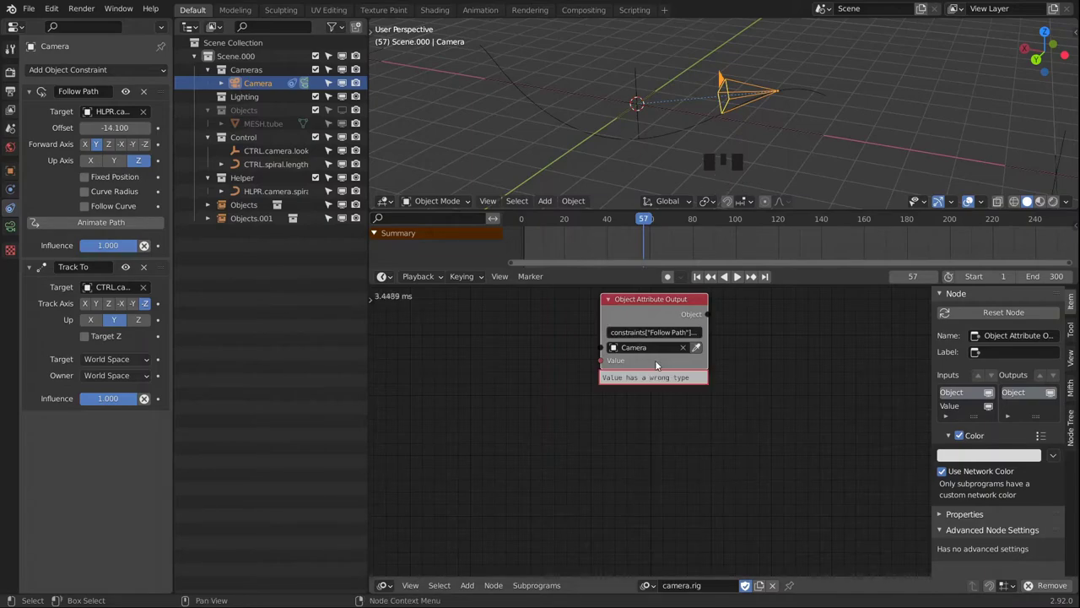
{"action": "left_click_drag", "start_coordinate": [658, 321], "coordinate": [686, 388]}
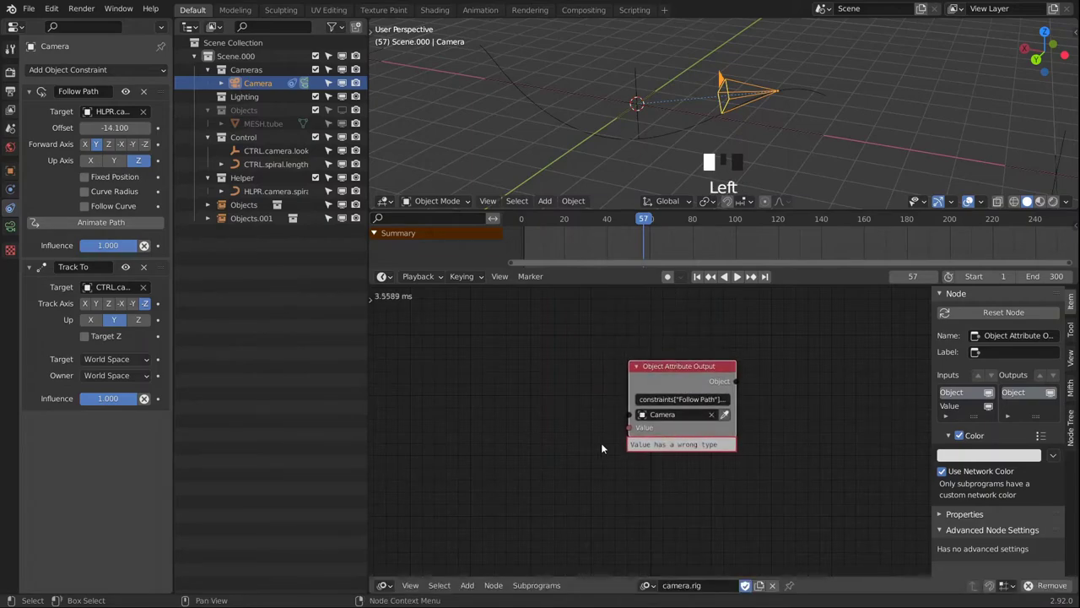
{"action": "left_click", "coordinate": [629, 428]}
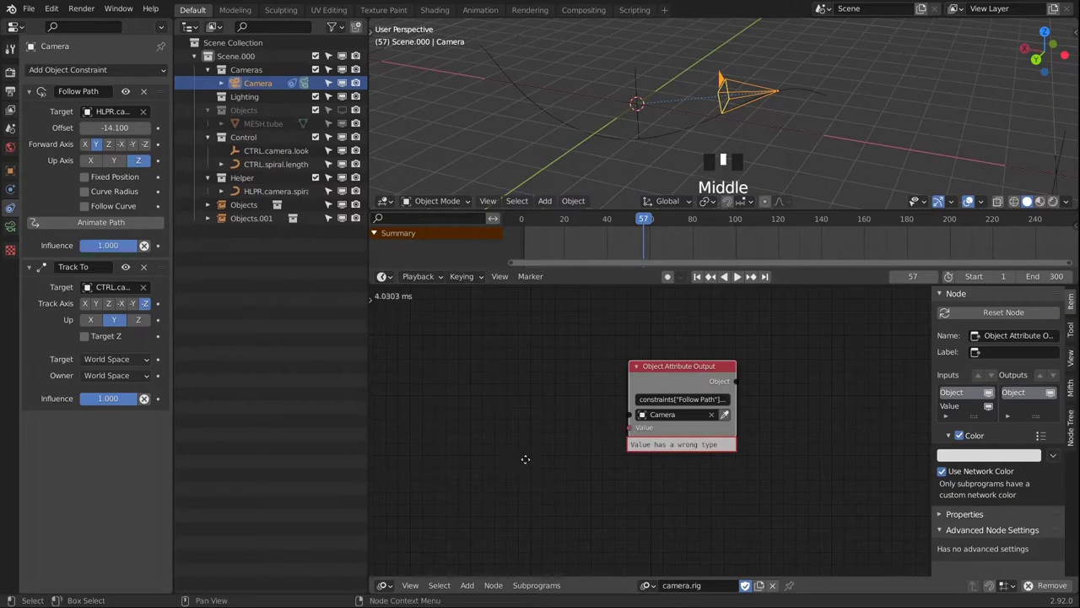
Add a Time Info node and a Math node to the left of the output node.
{"action": "middle_click_drag", "start_coordinate": [514, 458], "coordinate": [569, 469]}
{"action": "key", "text": "shift+a"}
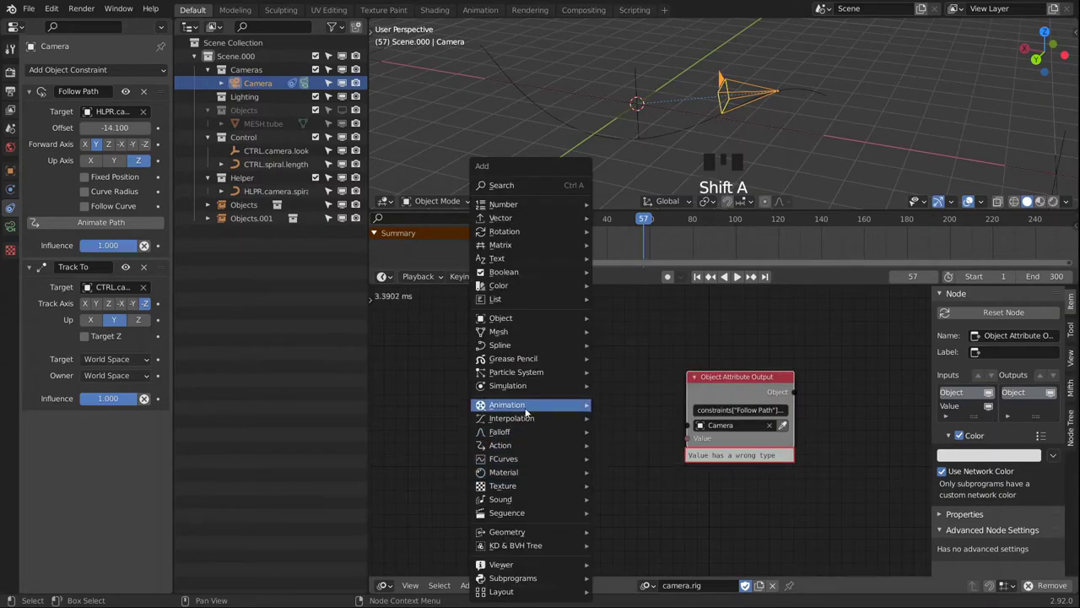
{"action": "mouse_move", "coordinate": [523, 405]}
{"action": "left_click", "coordinate": [626, 204]}
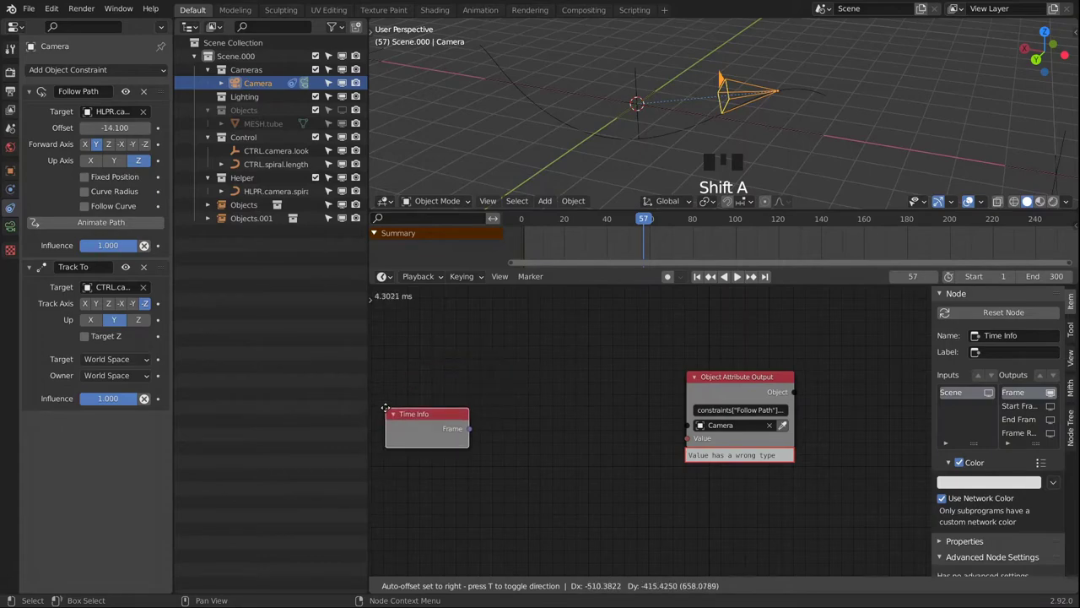
{"action": "left_click", "coordinate": [482, 425]}
{"action": "middle_click_drag", "start_coordinate": [483, 424], "coordinate": [566, 412]}
{"action": "mouse_move", "coordinate": [566, 411]}
{"action": "left_mouse_down"}
{"action": "mouse_move", "coordinate": [531, 422]}
{"action": "mouse_move", "coordinate": [557, 426]}
{"action": "left_mouse_up"}
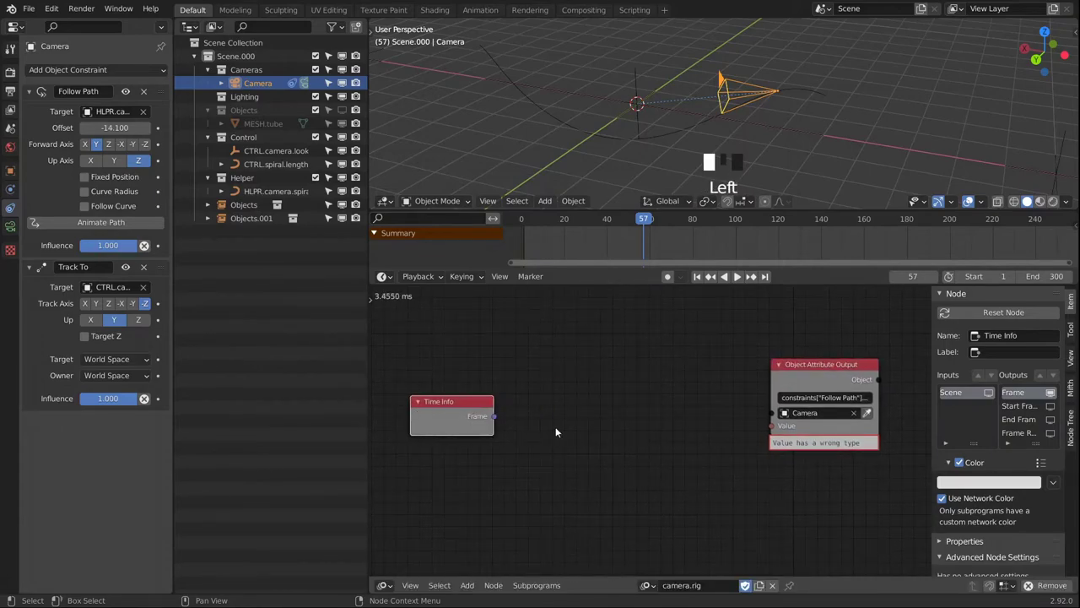
{"action": "key", "text": "shift+a"}
{"action": "mouse_move", "coordinate": [540, 205]}
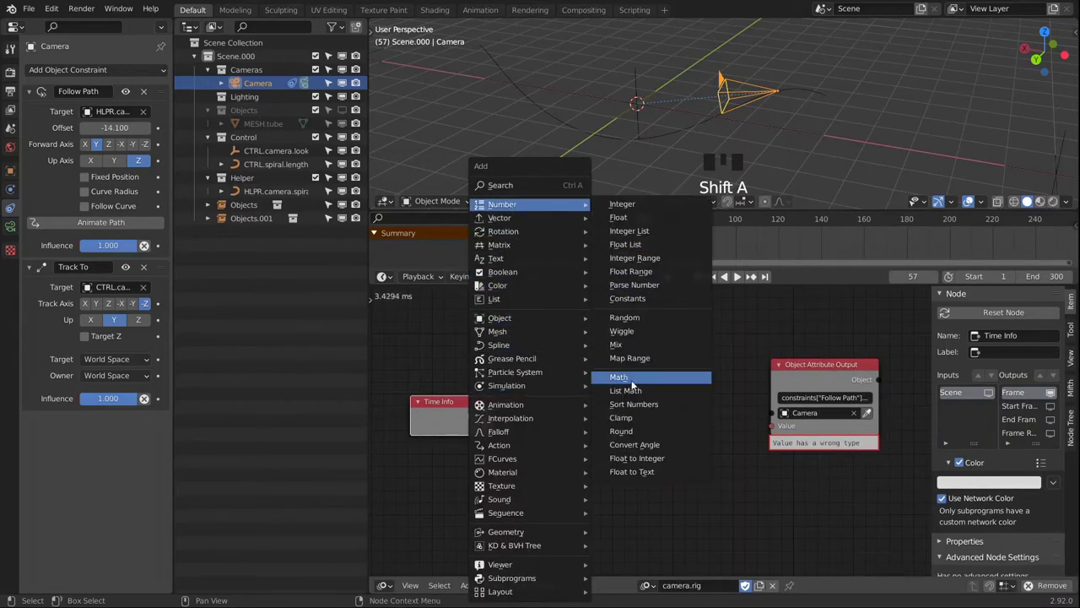
{"action": "left_click", "coordinate": [632, 383]}
{"action": "left_click", "coordinate": [518, 381]}
Feed Time Info's Frame into the Math node, set to Modulo with B 300.
{"action": "left_click_drag", "start_coordinate": [492, 417], "coordinate": [521, 429]}
{"action": "left_click", "coordinate": [557, 414]}
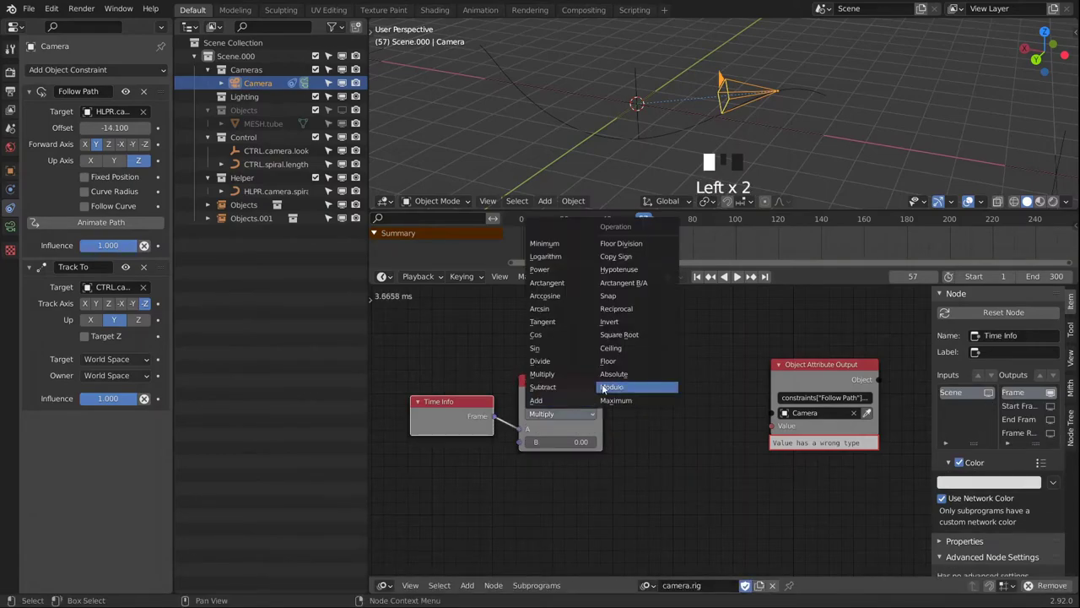
{"action": "left_click", "coordinate": [632, 389]}
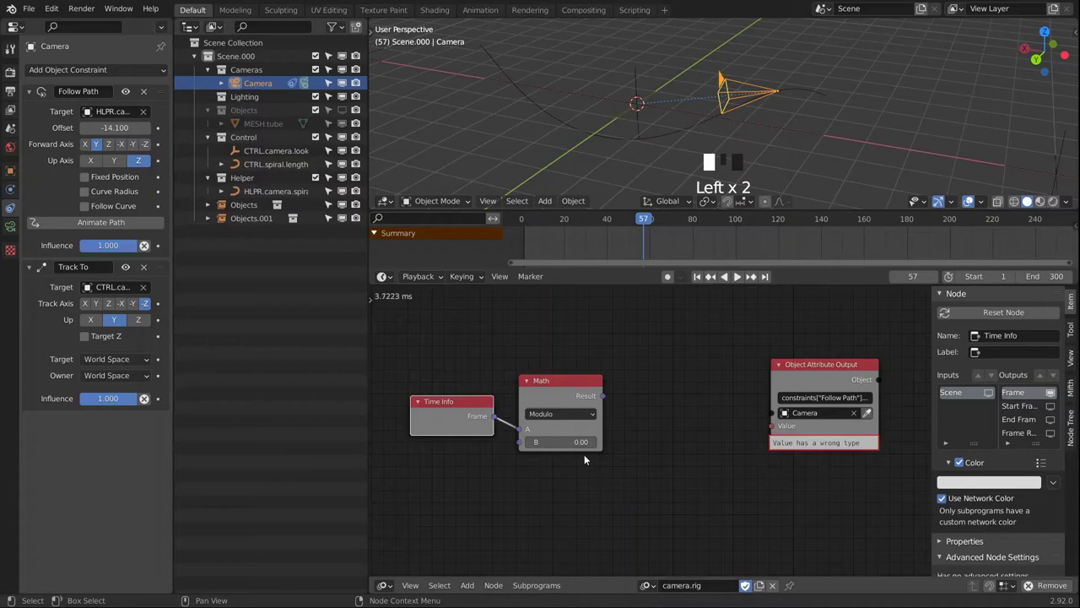
{"action": "left_click", "coordinate": [555, 440]}
{"action": "type", "text": "300"}
{"action": "key", "text": "Return"}
{"action": "left_click", "coordinate": [584, 384]}
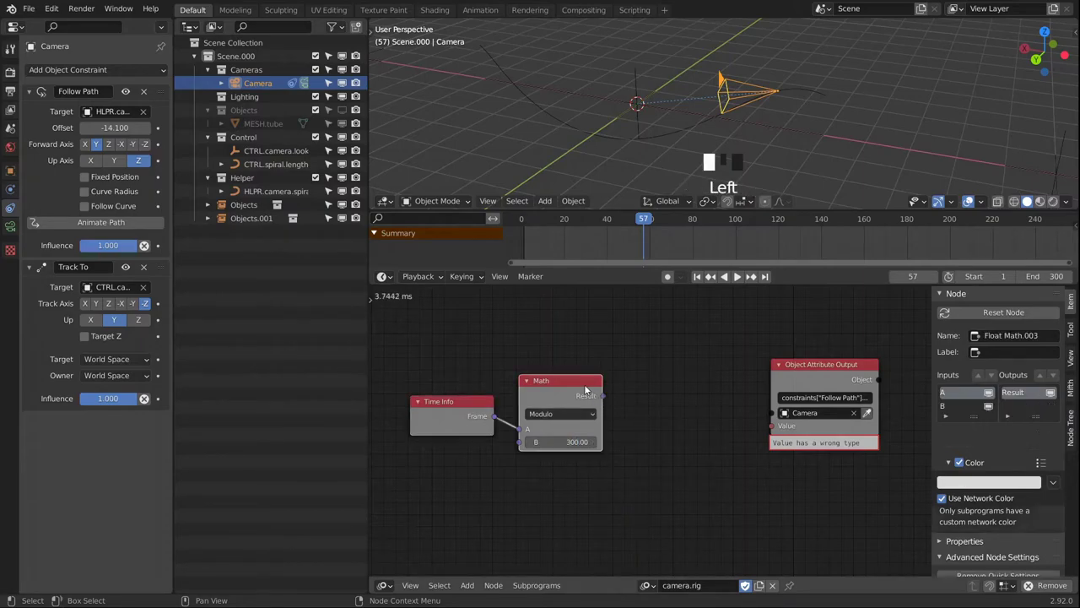
Attach a Viewer above the Math node to display its result.
{"action": "key", "text": "w"}
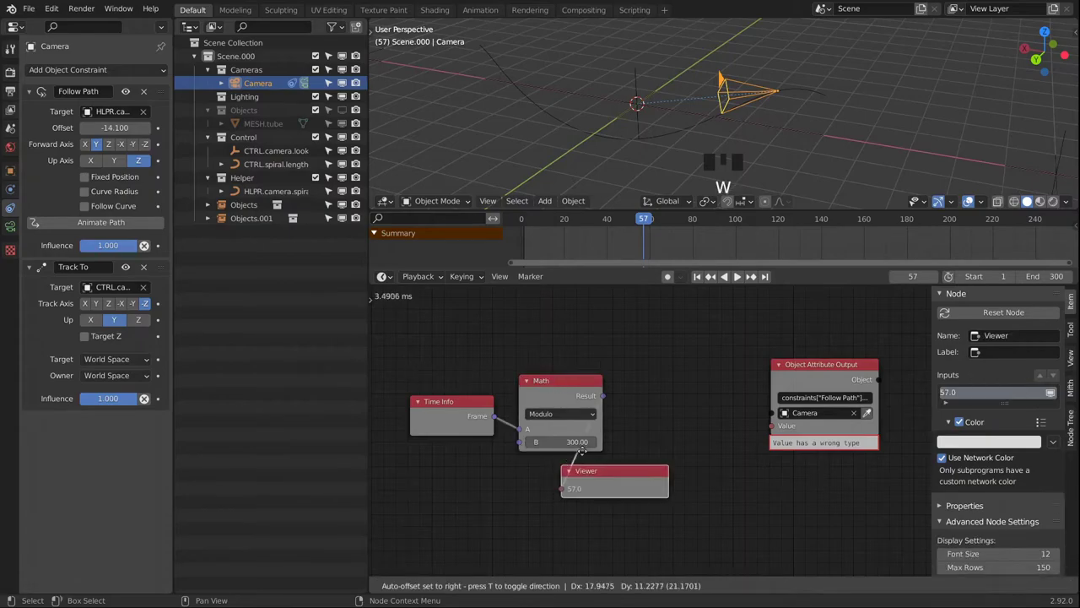
{"action": "left_click", "coordinate": [644, 316]}
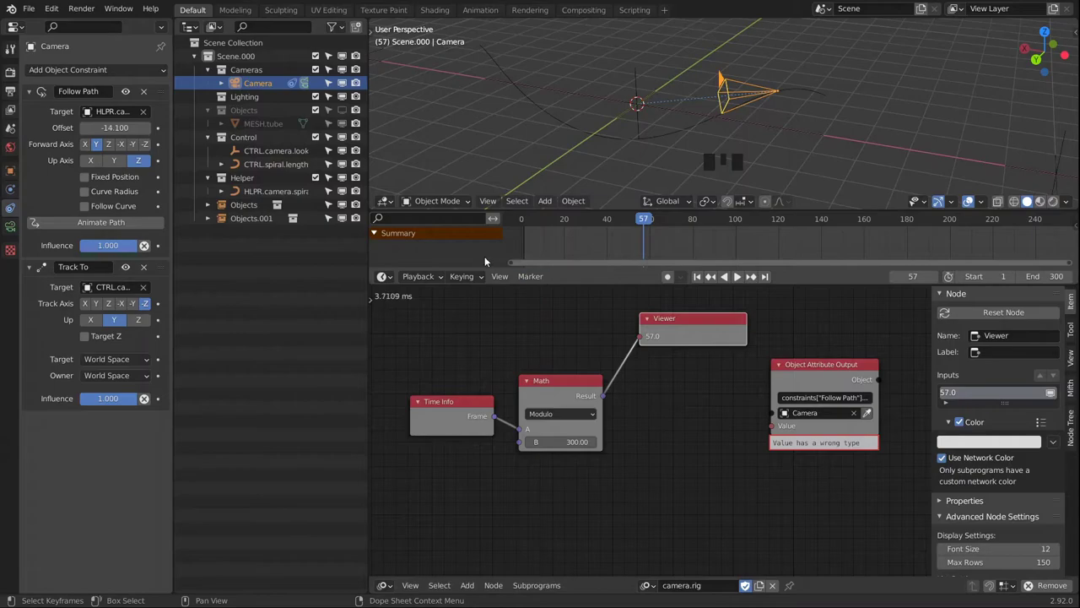
{"action": "left_click", "coordinate": [567, 381]}
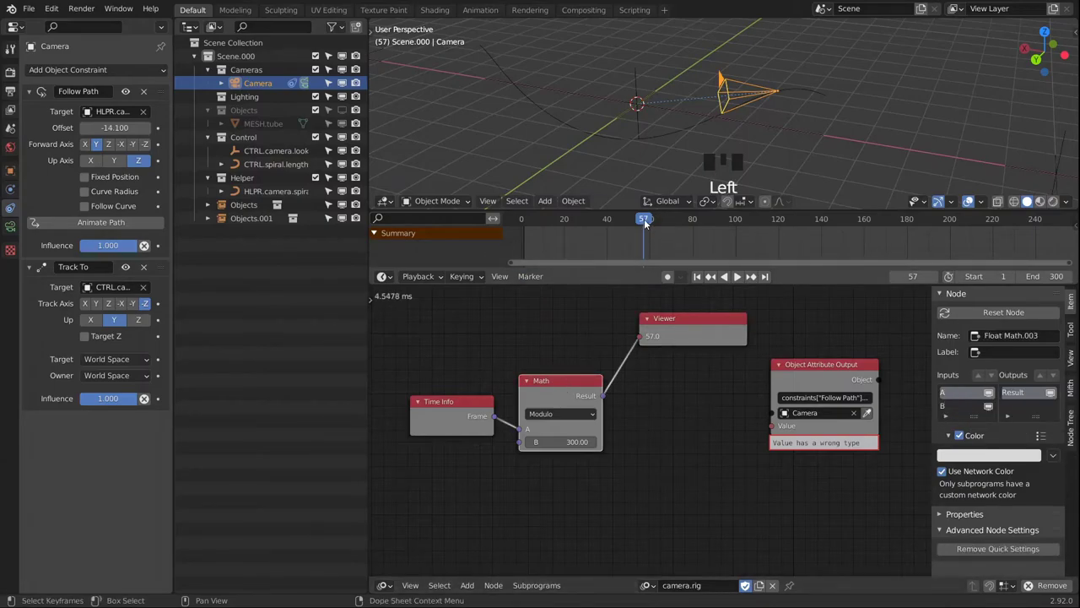
Scrub the timeline to frames 4, 93 and 232, checking the Viewer tracks the frame.
{"action": "left_click_drag", "start_coordinate": [648, 222], "coordinate": [525, 237]}
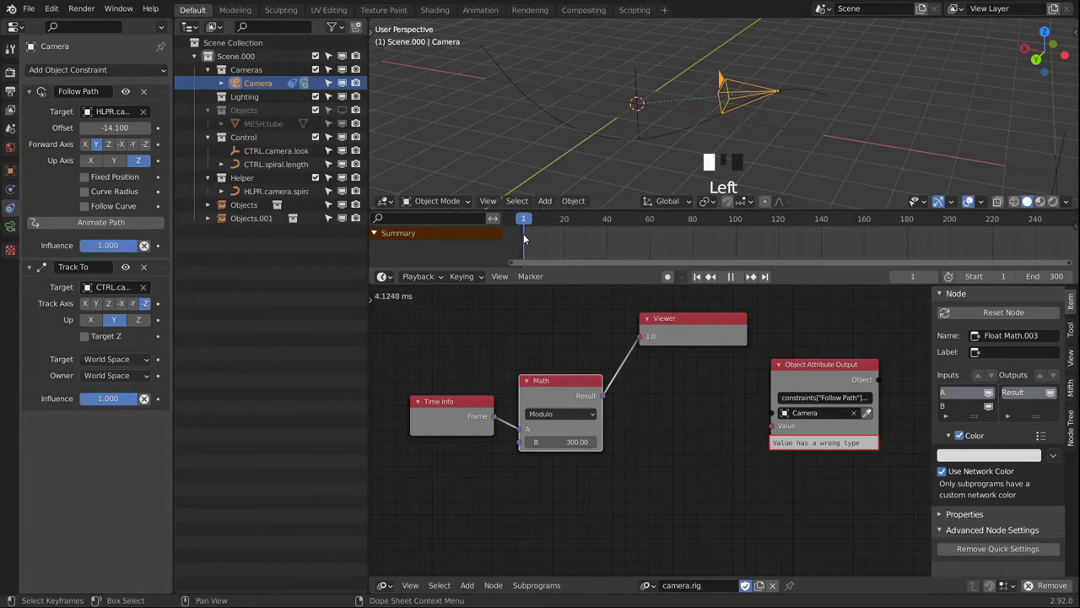
{"action": "left_click_drag", "start_coordinate": [532, 238], "coordinate": [1019, 225]}
{"action": "middle_click_drag", "start_coordinate": [1020, 224], "coordinate": [780, 223]}
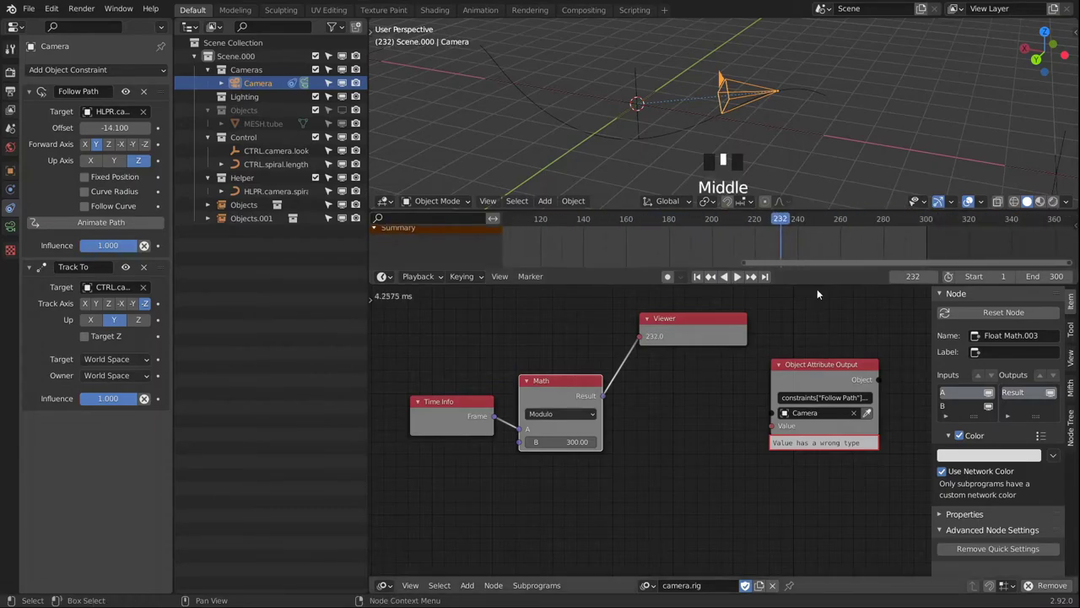
Set the scene's end frame to 3000.
{"action": "left_click", "coordinate": [1051, 275]}
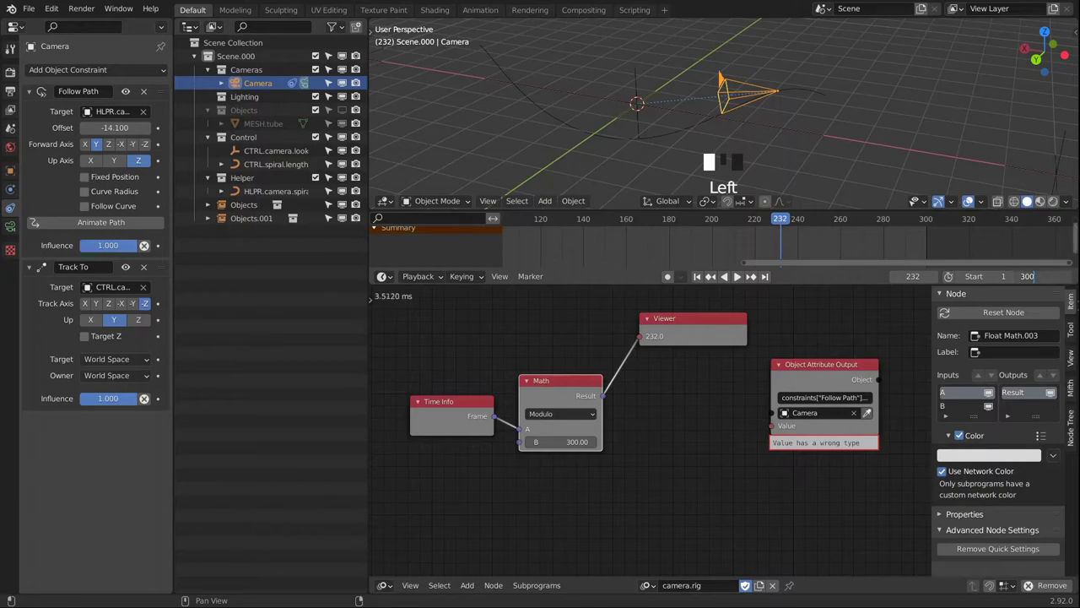
{"action": "type", "text": "3000"}
{"action": "key", "text": "Return"}
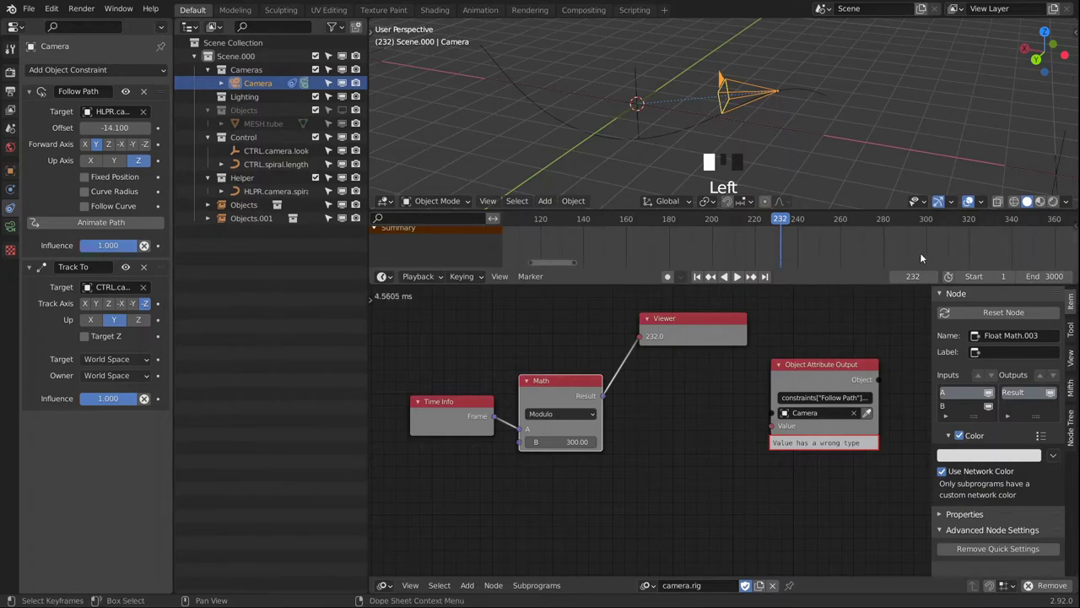
Scrub past frame 300 to confirm the Modulo wraps (frame 440 reads 140), then return to frame 3.
{"action": "middle_click_drag", "start_coordinate": [920, 253], "coordinate": [576, 229]}
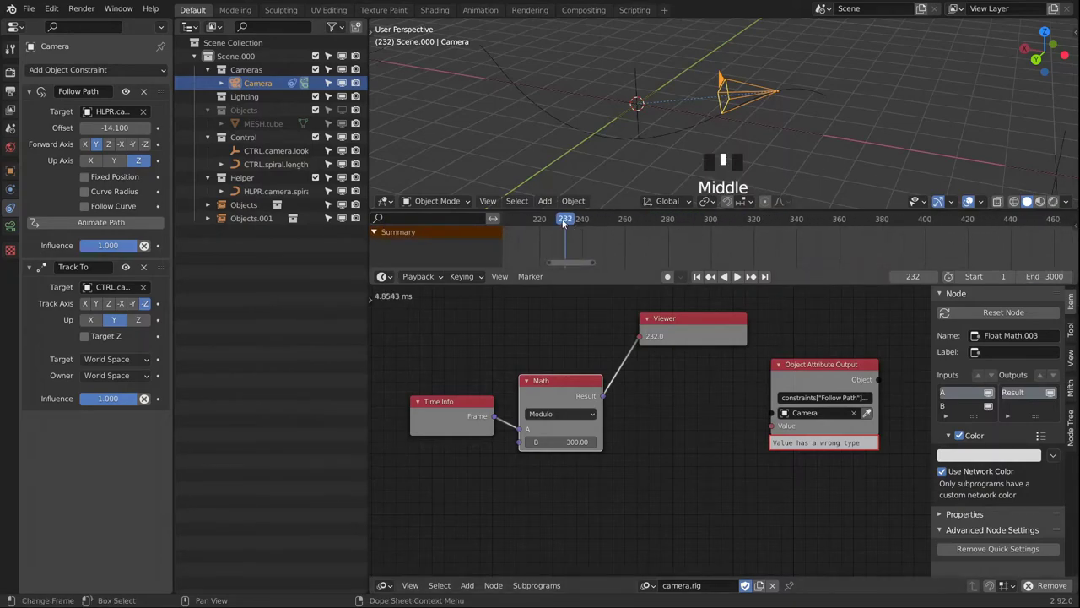
{"action": "left_click_drag", "start_coordinate": [564, 222], "coordinate": [706, 226]}
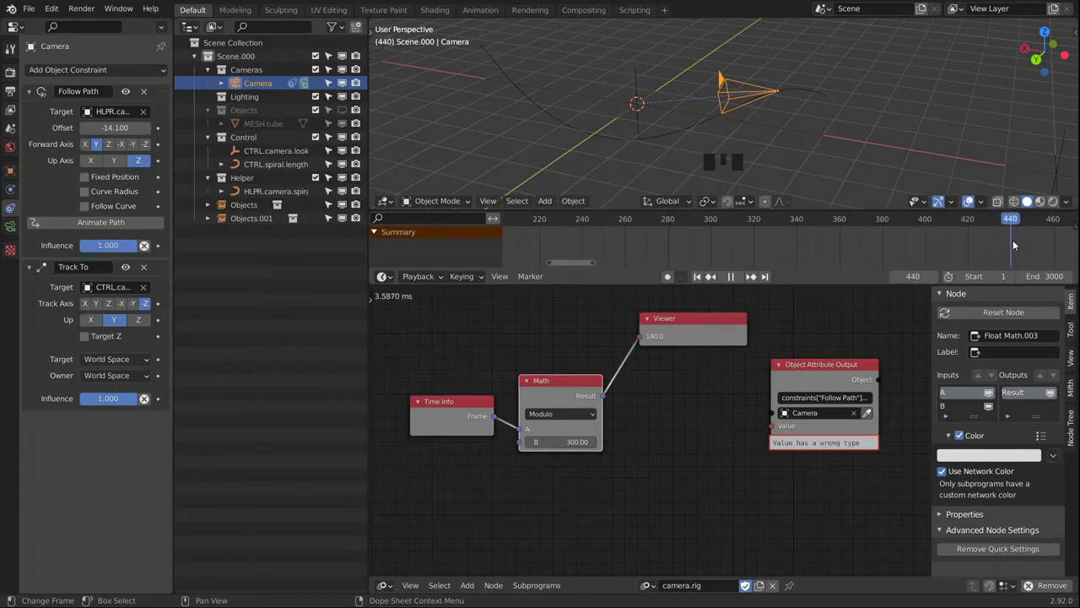
{"action": "middle_click_drag", "start_coordinate": [977, 265], "coordinate": [801, 265]}
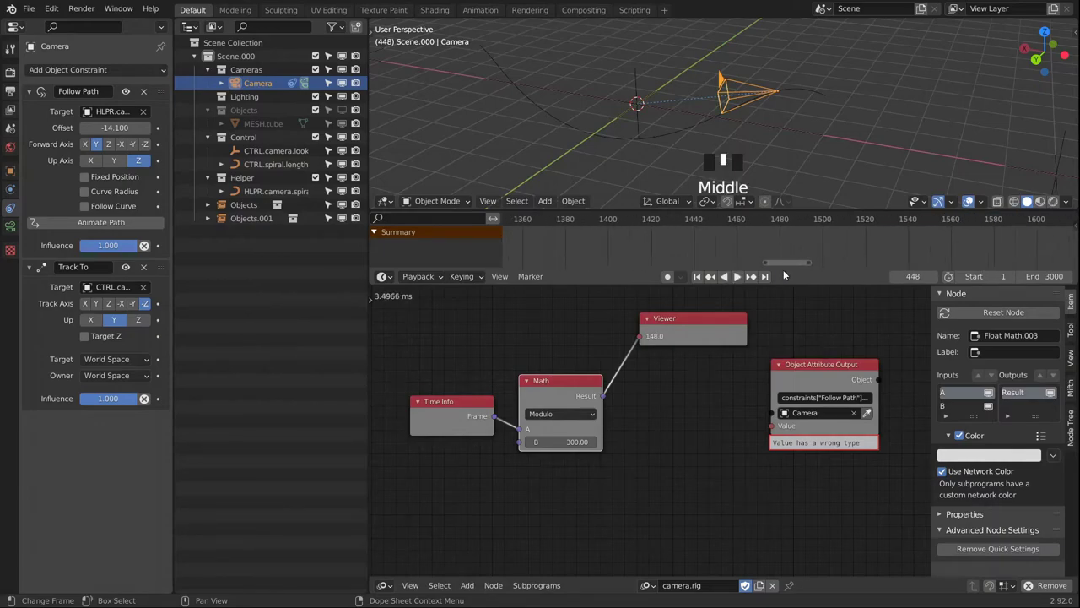
{"action": "left_click_drag", "start_coordinate": [783, 262], "coordinate": [606, 271]}
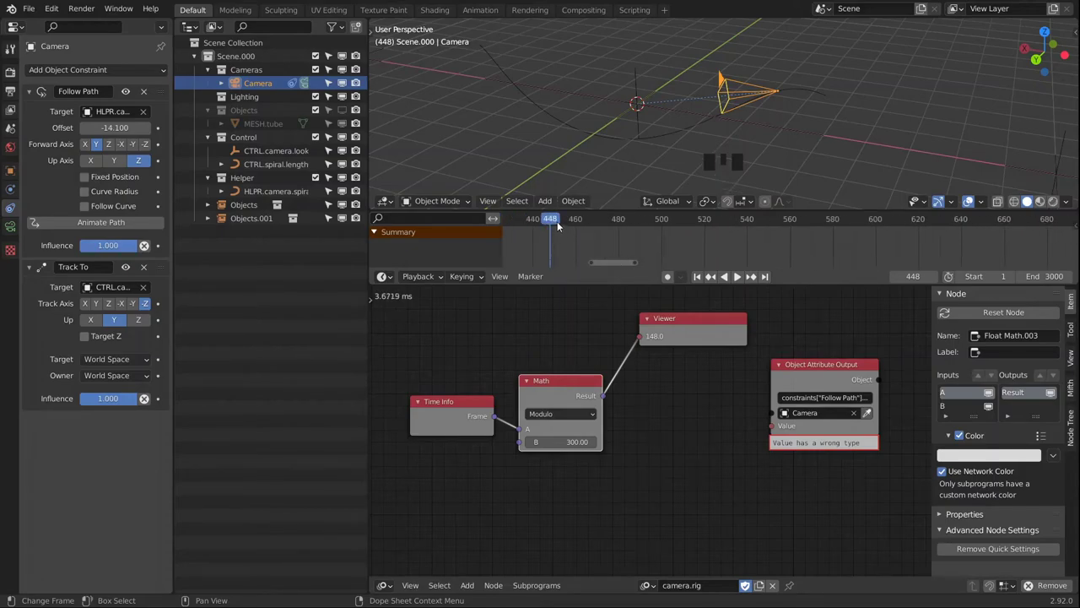
{"action": "left_click_drag", "start_coordinate": [557, 226], "coordinate": [749, 221]}
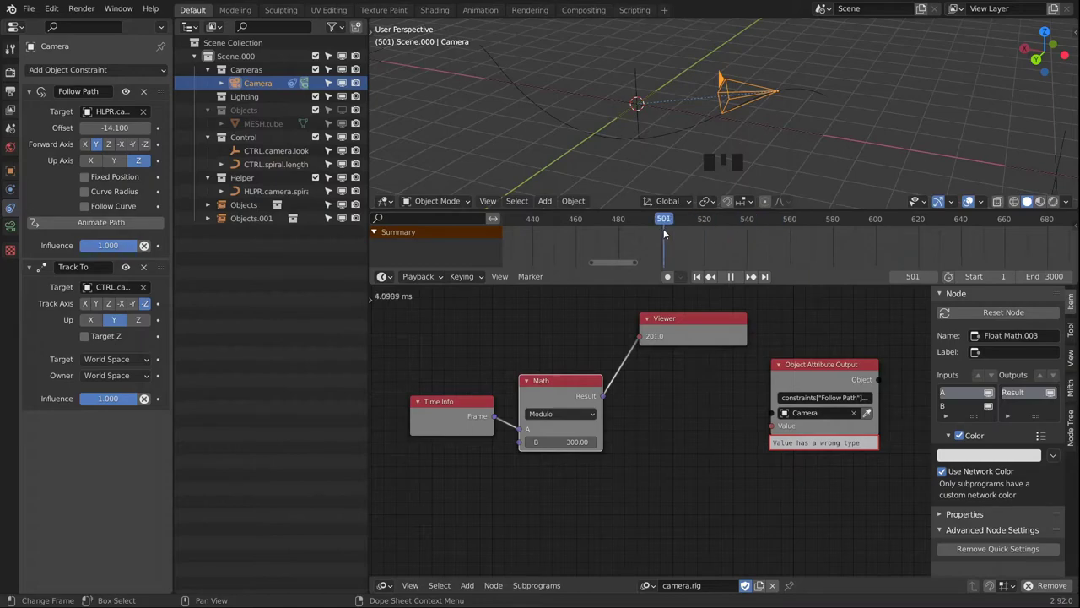
{"action": "mouse_move", "coordinate": [664, 233]}
{"action": "left_mouse_down"}
{"action": "mouse_move", "coordinate": [598, 265]}
{"action": "mouse_move", "coordinate": [527, 276]}
{"action": "left_mouse_up"}
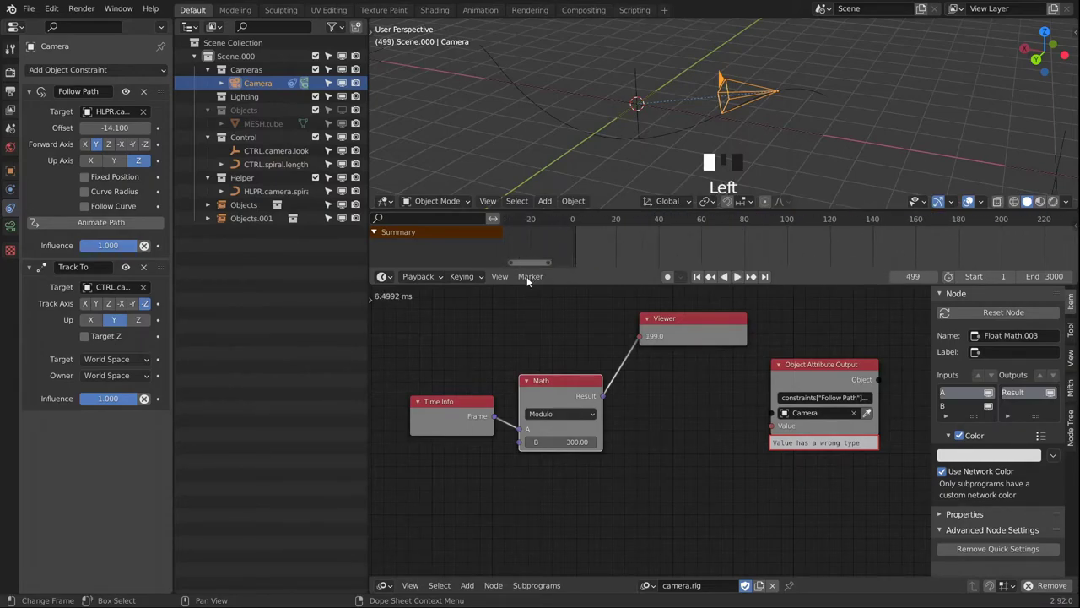
{"action": "left_click", "coordinate": [580, 219]}
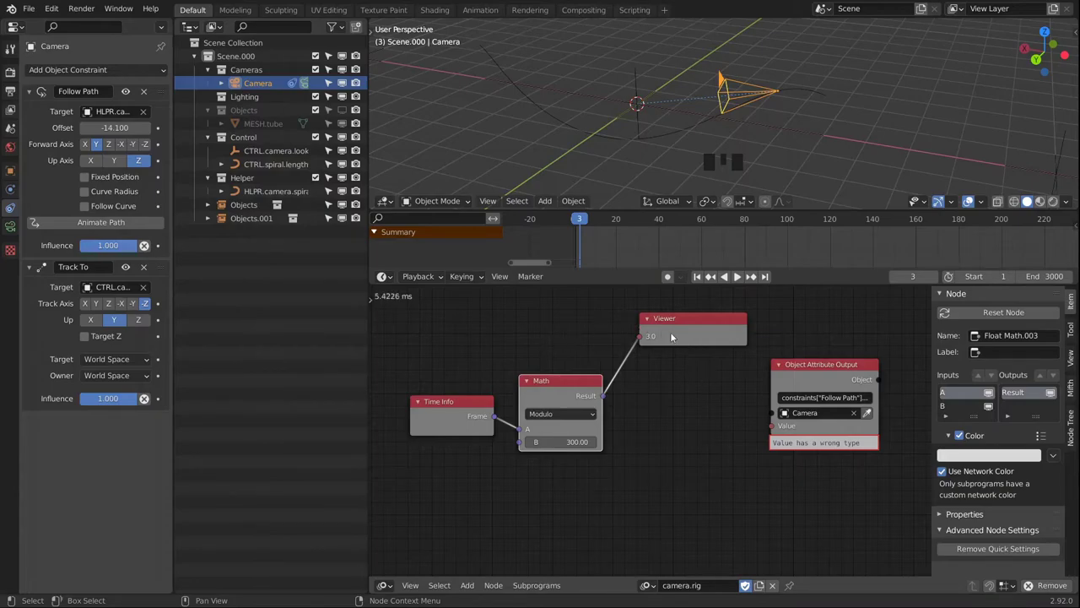
Add a Map Range node and feed the Math result into its Value.
{"action": "left_click_drag", "start_coordinate": [690, 341], "coordinate": [685, 330]}
{"action": "key", "text": "shift+a"}
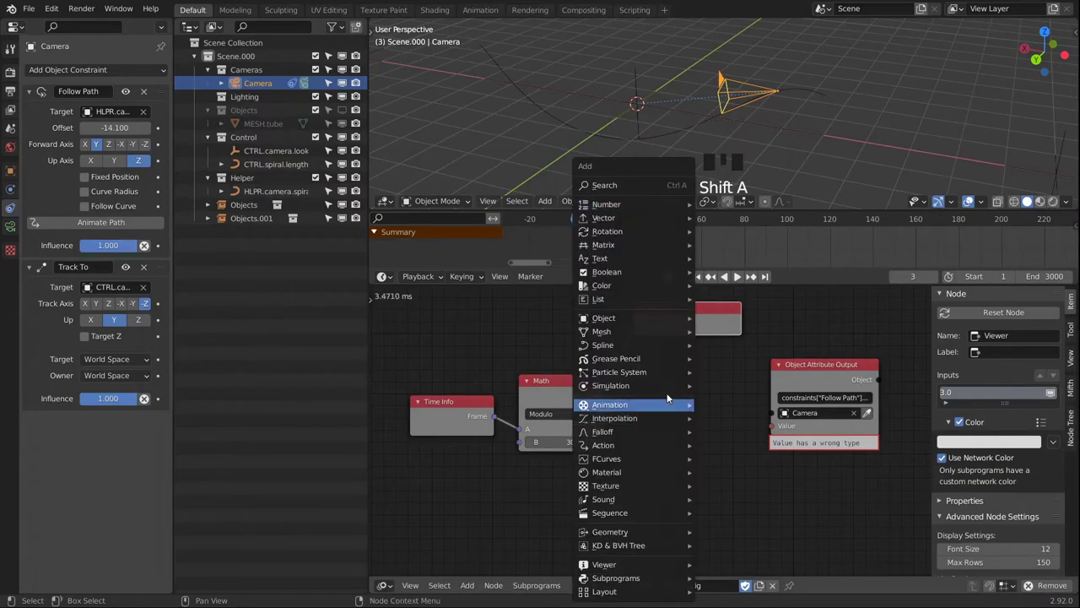
{"action": "mouse_move", "coordinate": [628, 416]}
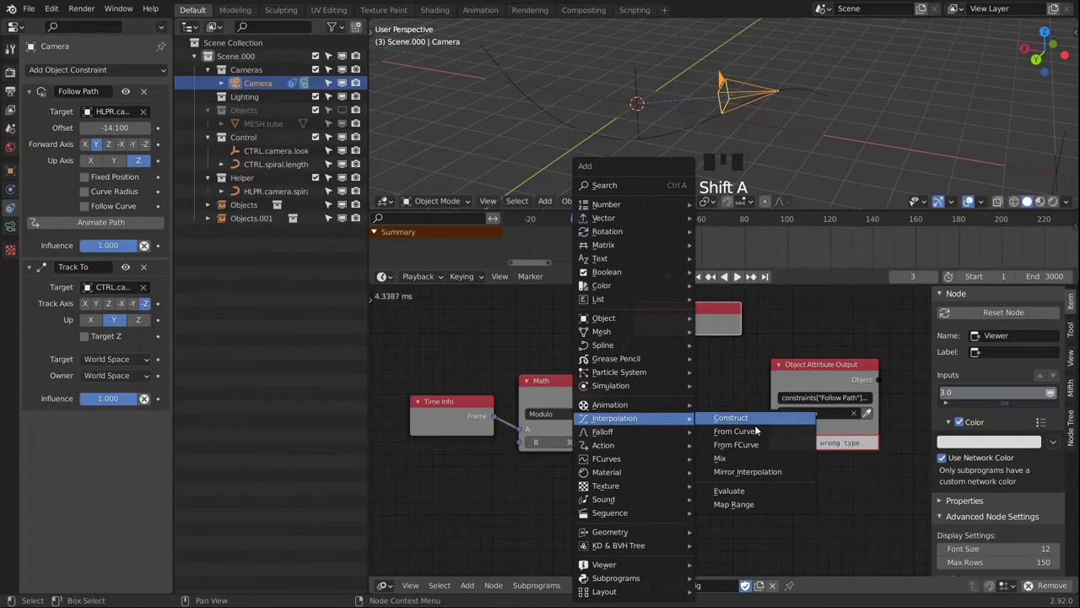
{"action": "left_click", "coordinate": [733, 503]}
{"action": "left_click", "coordinate": [629, 377]}
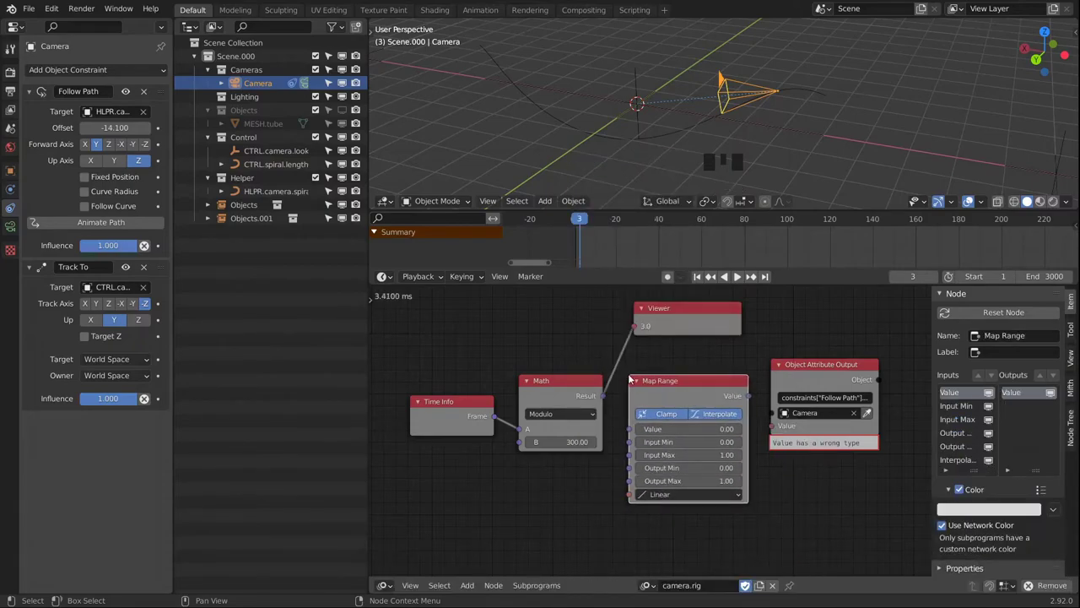
{"action": "left_click_drag", "start_coordinate": [603, 396], "coordinate": [630, 429]}
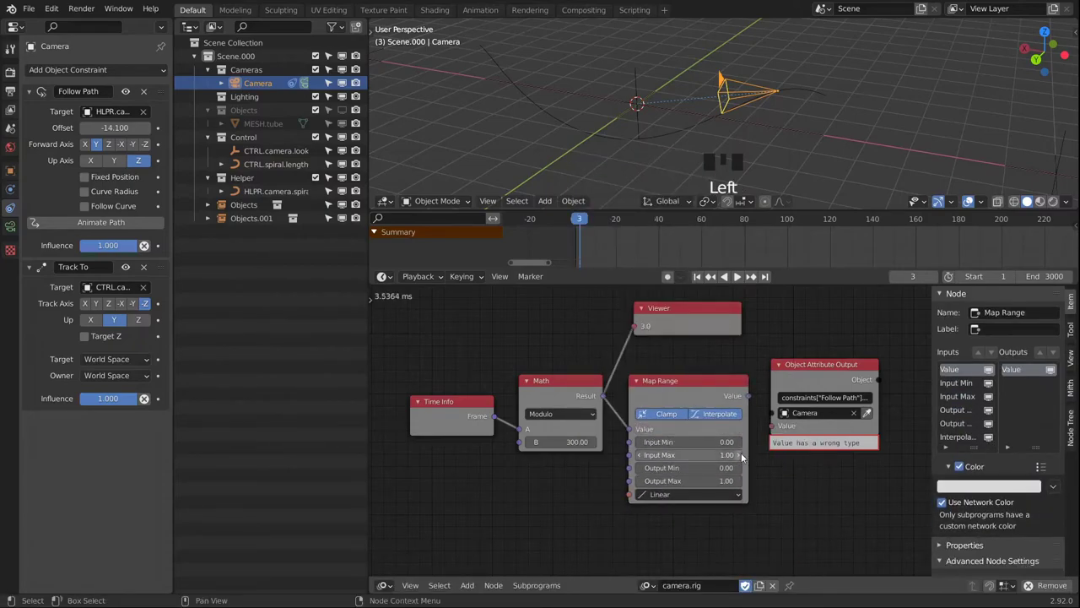
Set Map Range Input Max 300 and Output Max -100, driving the Follow Path offset.
{"action": "left_click", "coordinate": [697, 454]}
{"action": "type", "text": "300"}
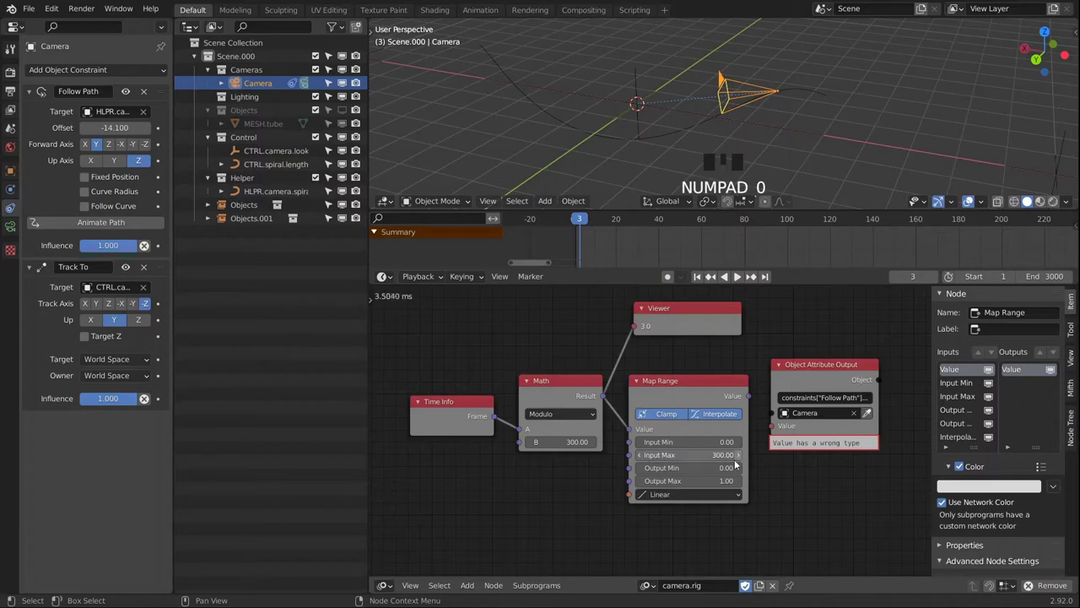
{"action": "key", "text": "Return"}
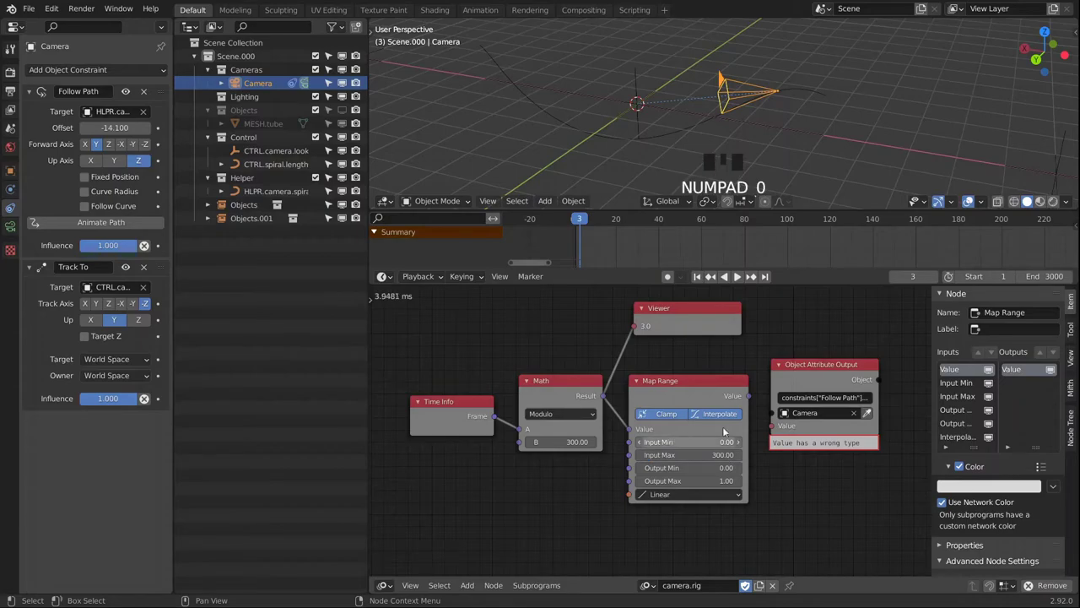
{"action": "left_click", "coordinate": [697, 480]}
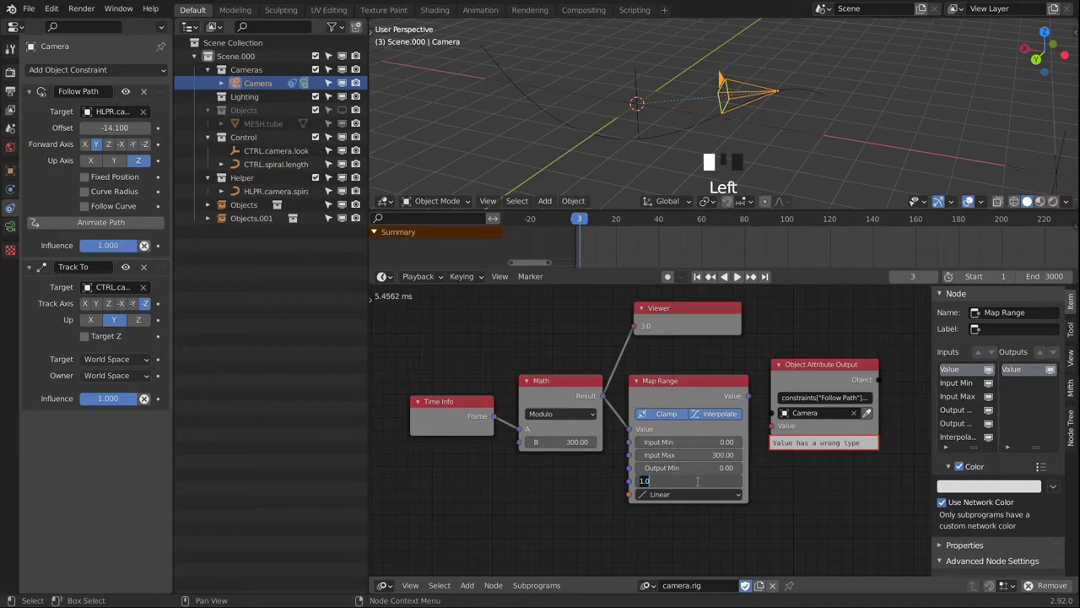
{"action": "type", "text": "-100"}
{"action": "key", "text": "Return"}
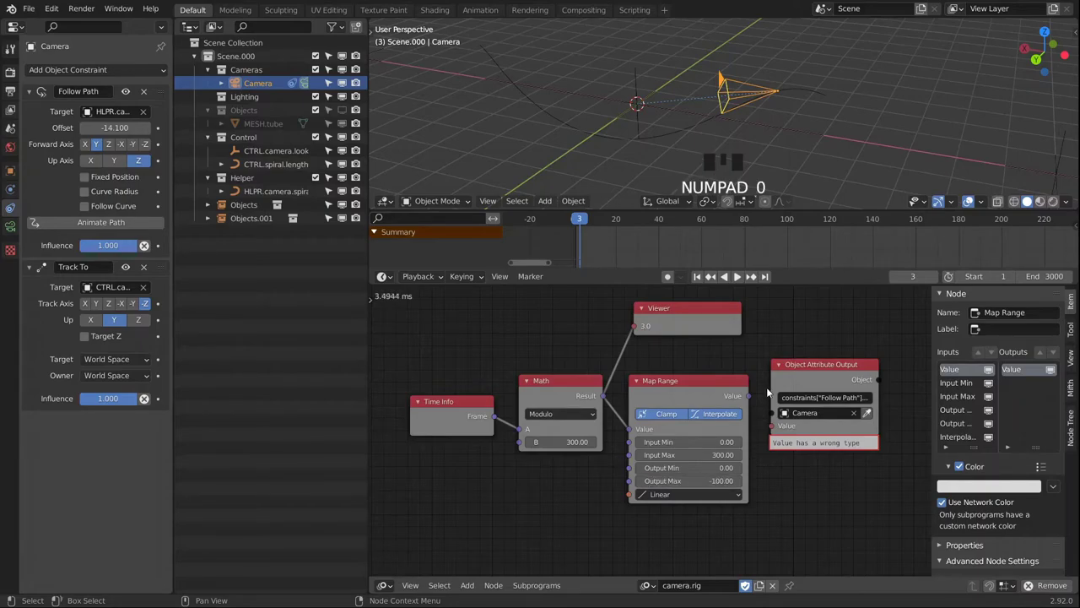
{"action": "left_click_drag", "start_coordinate": [748, 397], "coordinate": [771, 426]}
Play back to test the camera flight, stopping at frame 446, then select CTRL.camera.lookat.
{"action": "key", "text": "space"}
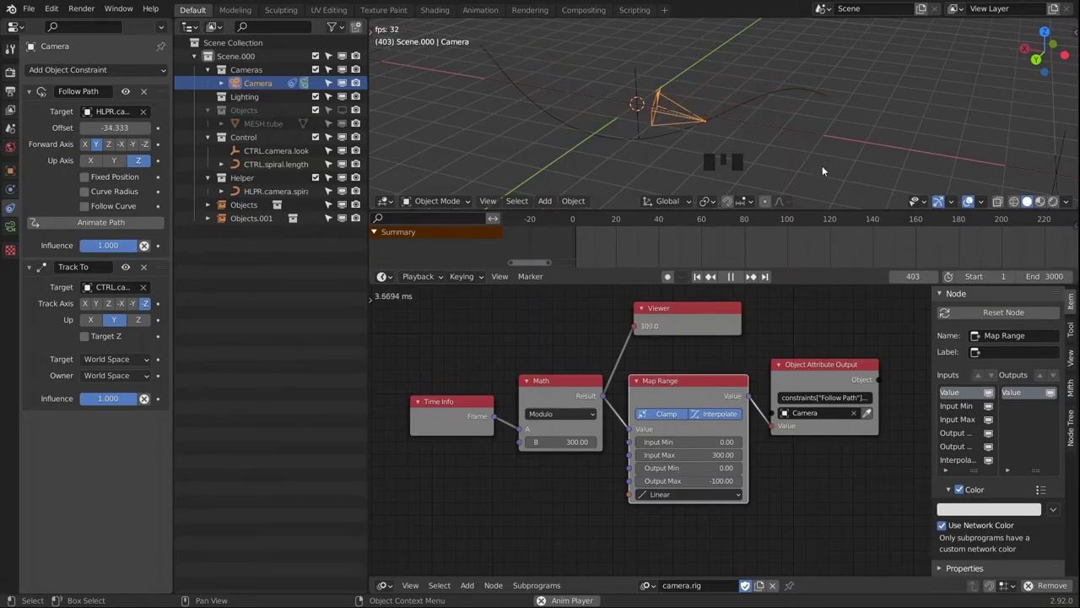
{"action": "key", "text": "space"}
{"action": "middle_click_drag", "start_coordinate": [810, 356], "coordinate": [776, 477]}
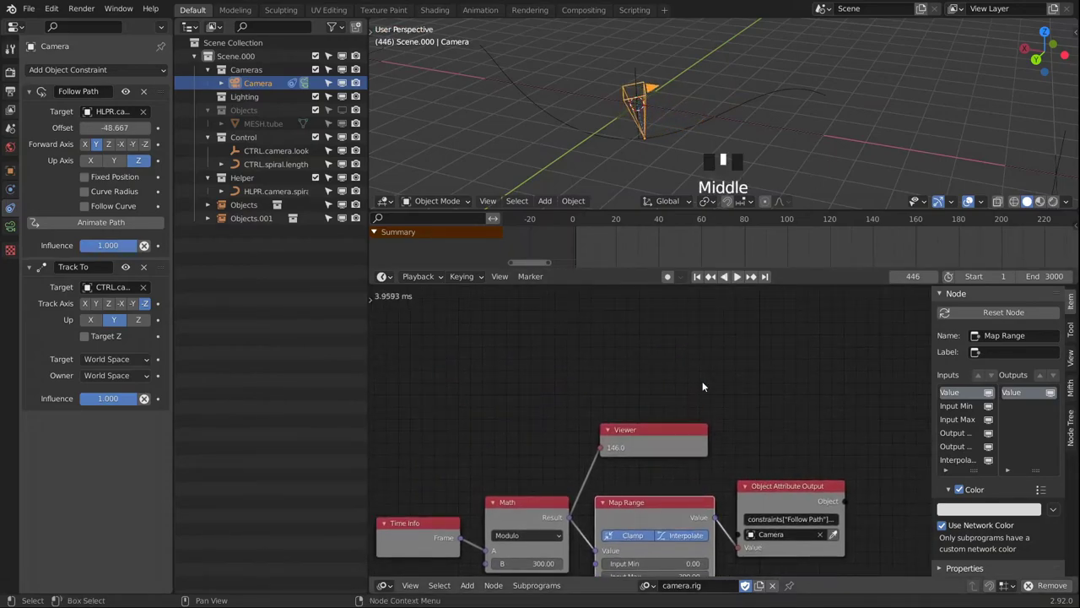
{"action": "left_click", "coordinate": [639, 70]}
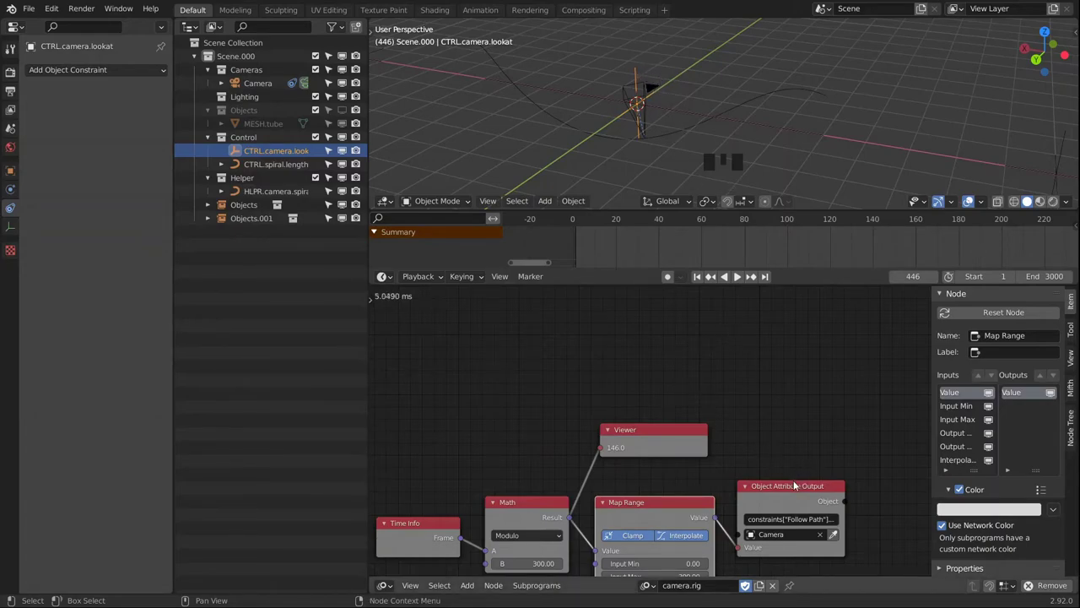
Add an Object Transforms Output driving Location X, Y, Z of CTRL.camera.lookat.
{"action": "key", "text": "shift+a"}
{"action": "mouse_move", "coordinate": [743, 288]}
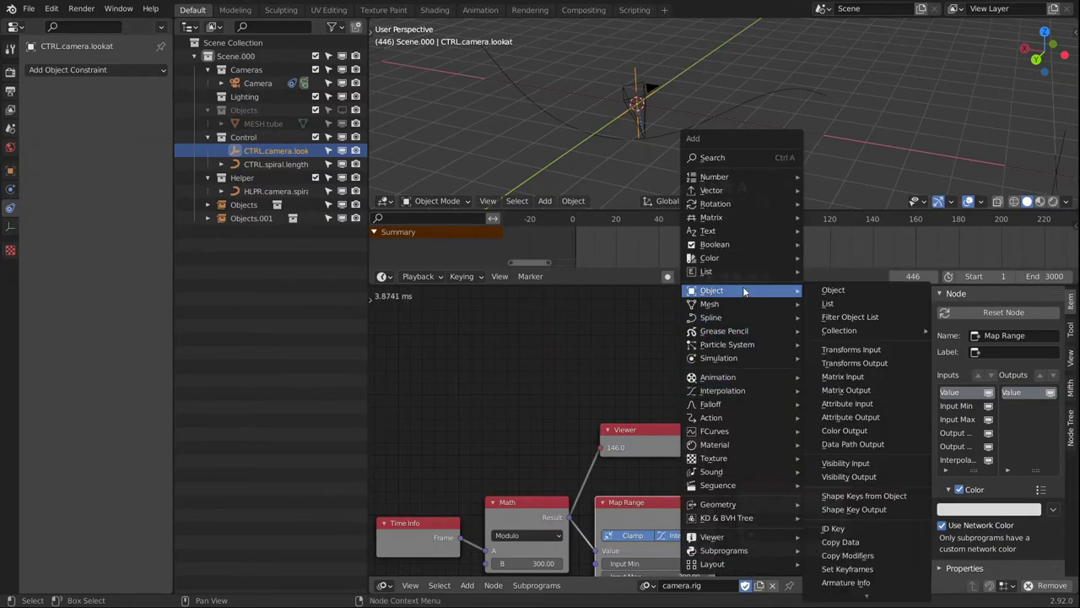
{"action": "left_click", "coordinate": [872, 364]}
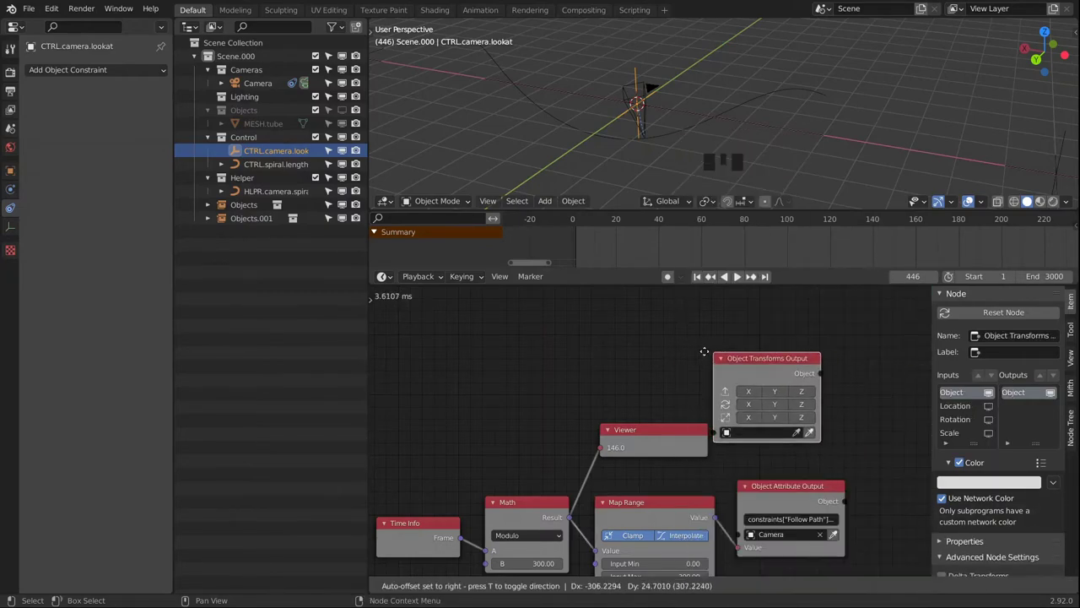
{"action": "left_click", "coordinate": [742, 306]}
{"action": "left_click", "coordinate": [777, 342]}
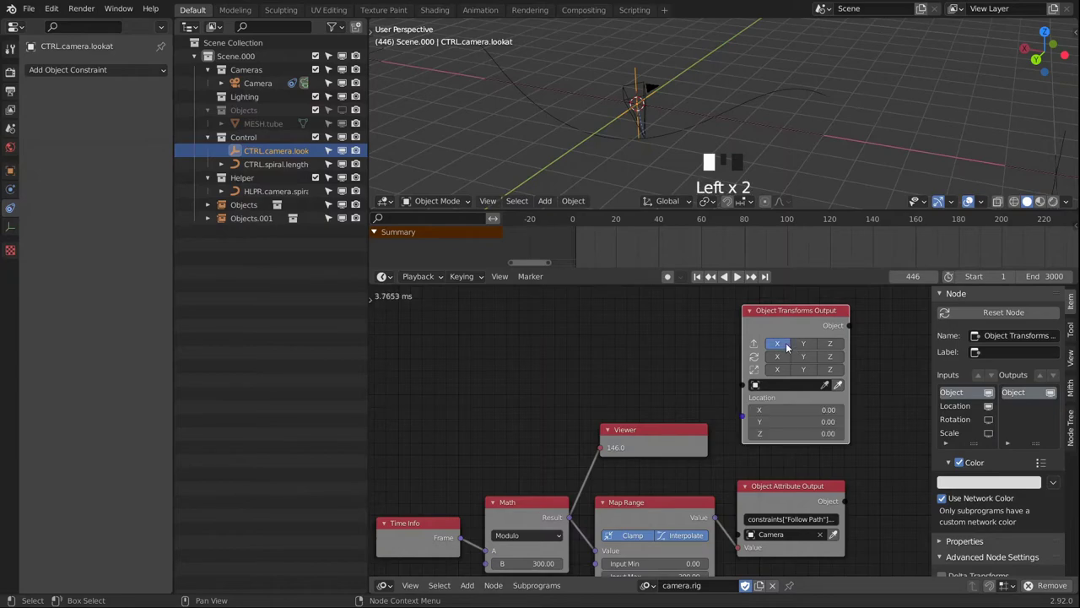
{"action": "left_click", "coordinate": [808, 347]}
{"action": "left_click", "coordinate": [831, 343]}
{"action": "middle_click_drag", "start_coordinate": [831, 346], "coordinate": [800, 387]}
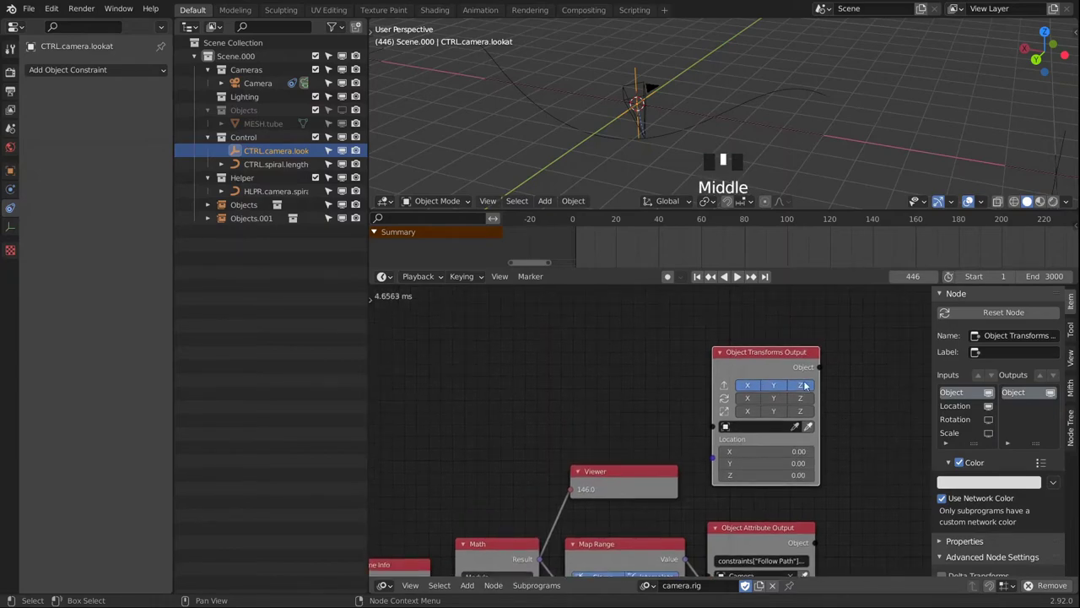
{"action": "left_click_drag", "start_coordinate": [770, 378], "coordinate": [770, 336]}
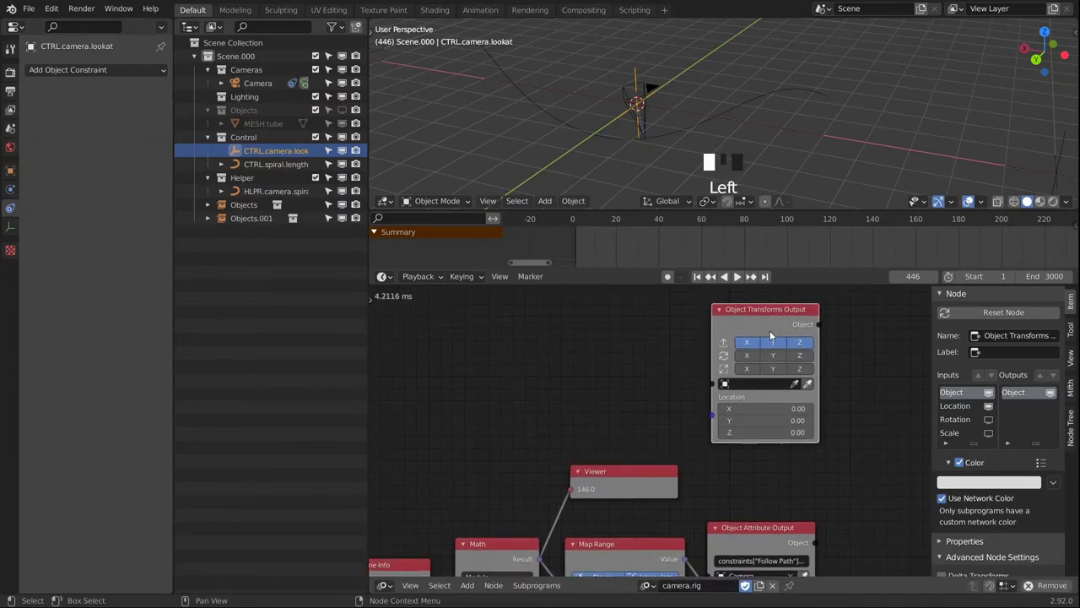
{"action": "left_click", "coordinate": [809, 382]}
Add a Combine Vector node linked to the transforms node's Location input.
{"action": "middle_click_drag", "start_coordinate": [579, 393], "coordinate": [631, 405]}
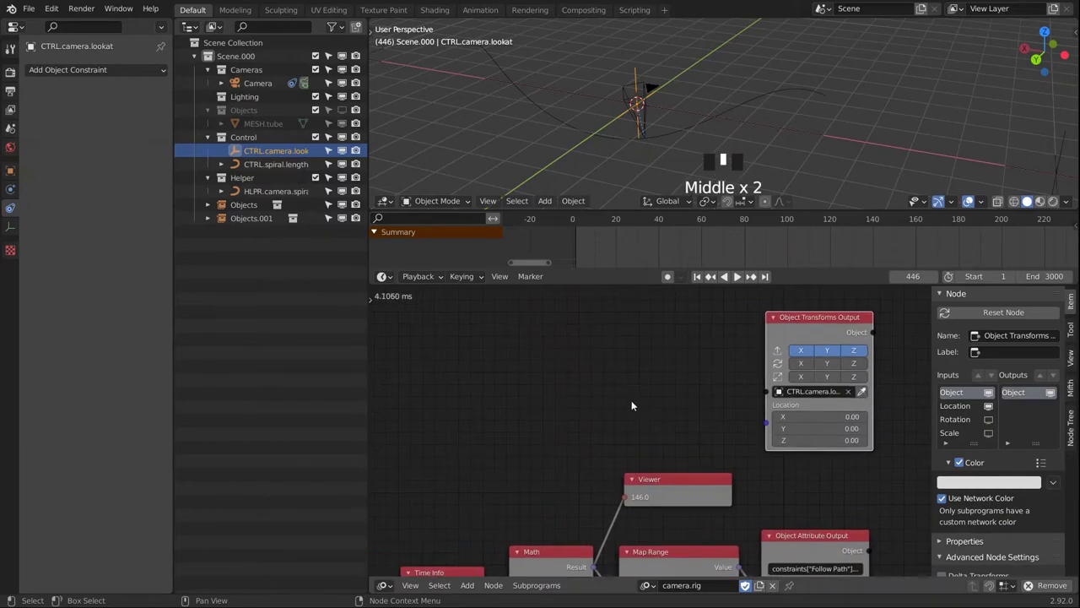
{"action": "key", "text": "shift+a"}
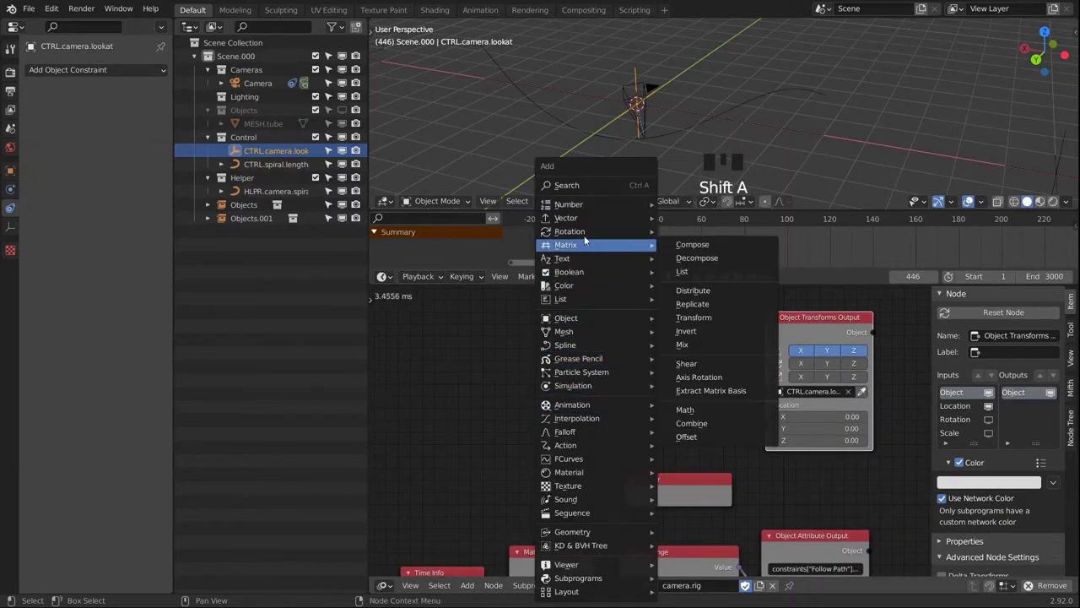
{"action": "mouse_move", "coordinate": [579, 224]}
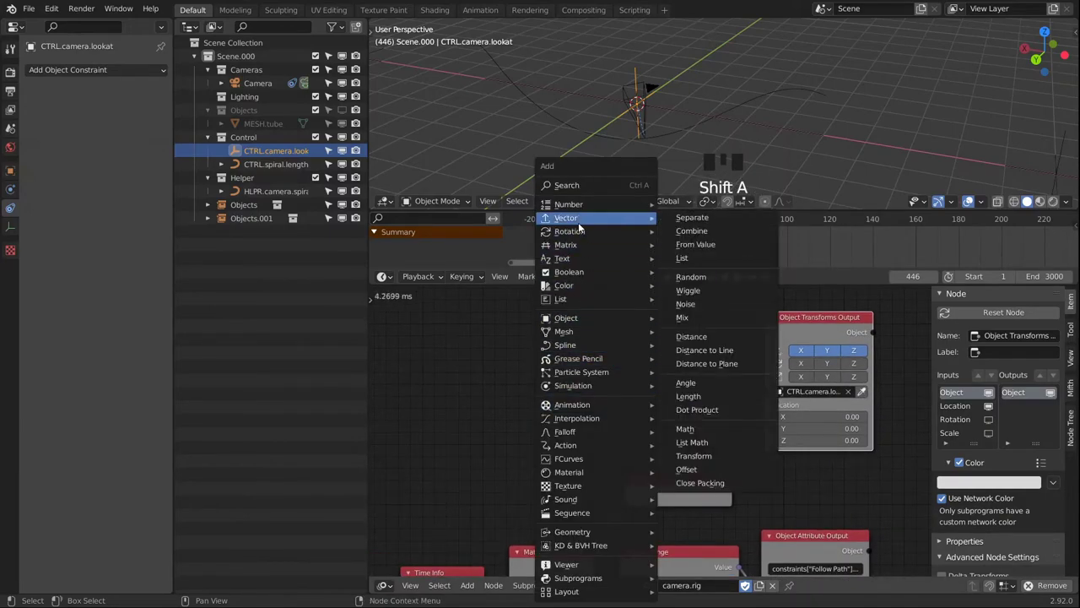
{"action": "left_click", "coordinate": [692, 231]}
{"action": "left_click_drag", "start_coordinate": [724, 393], "coordinate": [765, 422]}
{"action": "left_click_drag", "start_coordinate": [677, 385], "coordinate": [698, 390]}
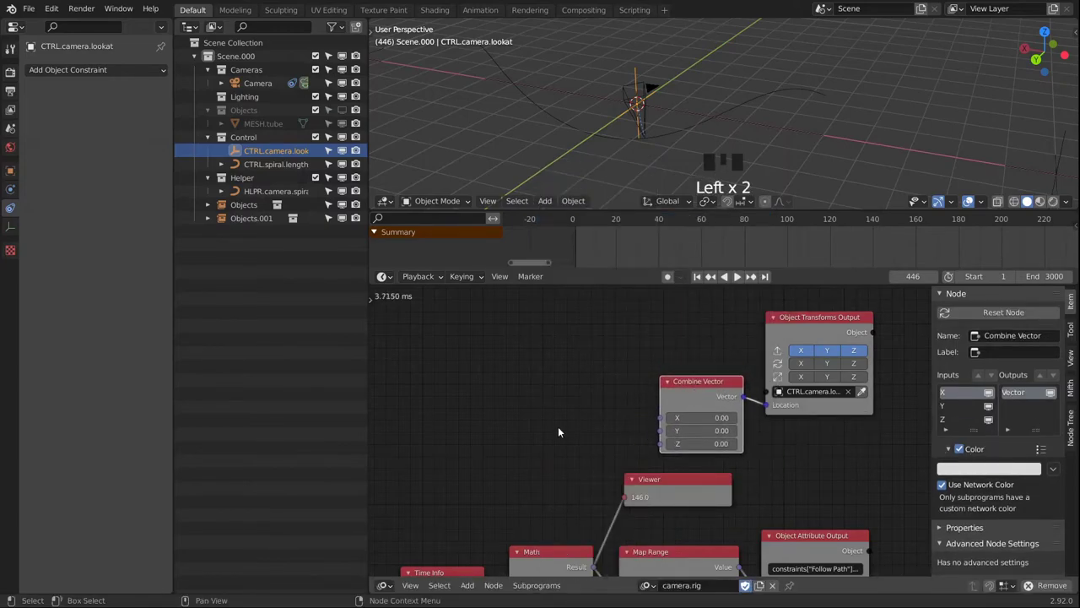
{"action": "middle_click_drag", "start_coordinate": [558, 426], "coordinate": [614, 348]}
Rearrange the nodes and delete the Viewer node.
{"action": "left_click", "coordinate": [746, 479]}
{"action": "scroll", "coordinate": [756, 477], "scroll_direction": "down", "scroll_amount": 2}
{"action": "middle_click_drag", "start_coordinate": [763, 468], "coordinate": [622, 478]}
{"action": "left_click", "coordinate": [662, 385]}
{"action": "left_click_drag", "start_coordinate": [662, 385], "coordinate": [711, 384]}
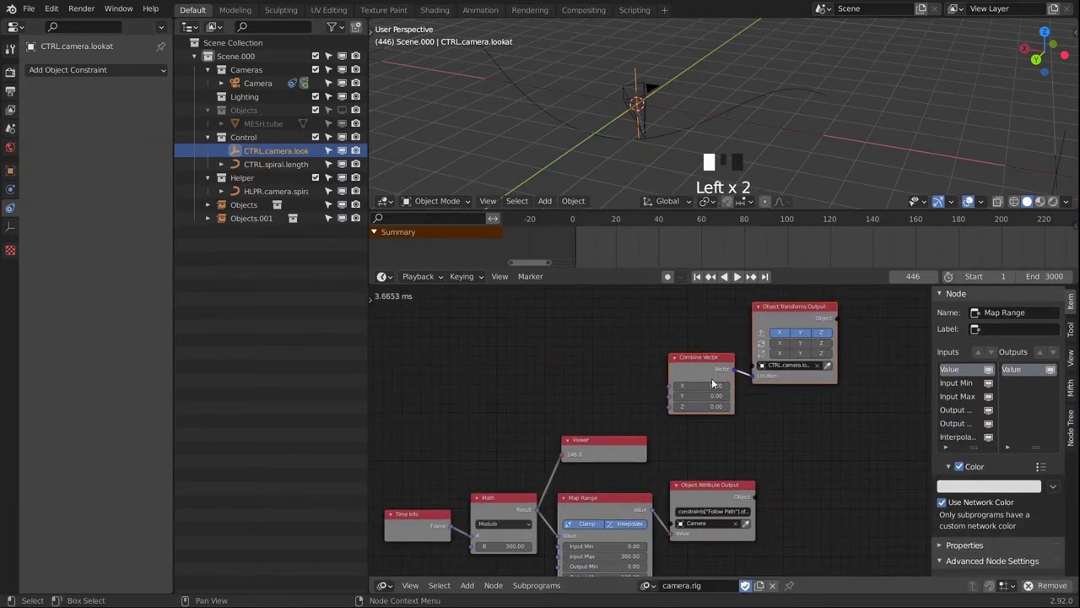
{"action": "left_click", "coordinate": [589, 442]}
{"action": "key", "text": "x"}
{"action": "left_click", "coordinate": [608, 494]}
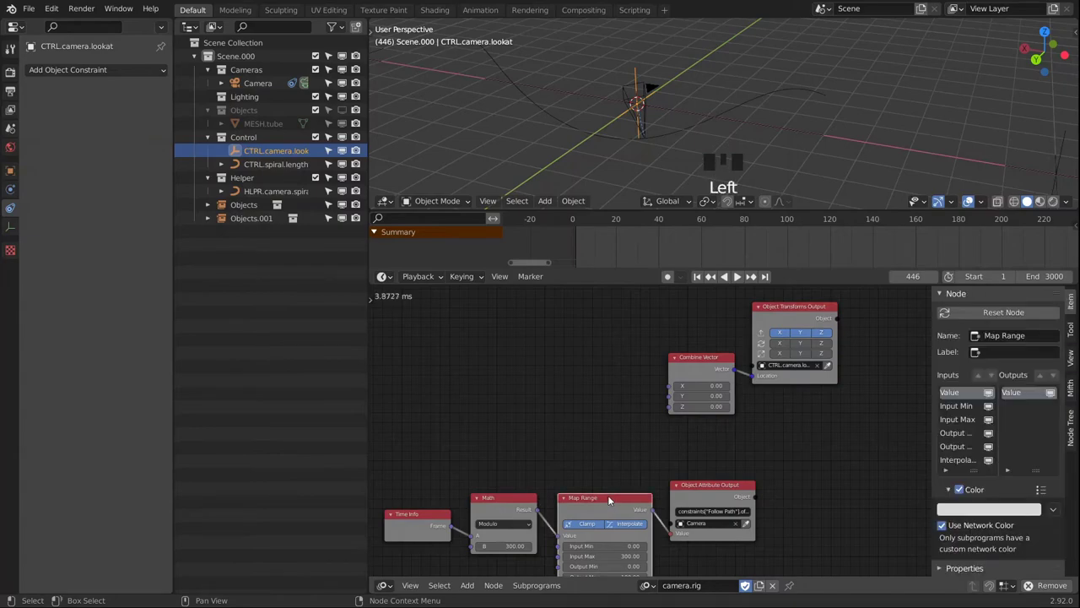
Duplicate Map Range, feed it the Math result, and set Output Min 0, Output Max 10.
{"action": "key", "text": "shift+d"}
{"action": "left_click", "coordinate": [605, 432]}
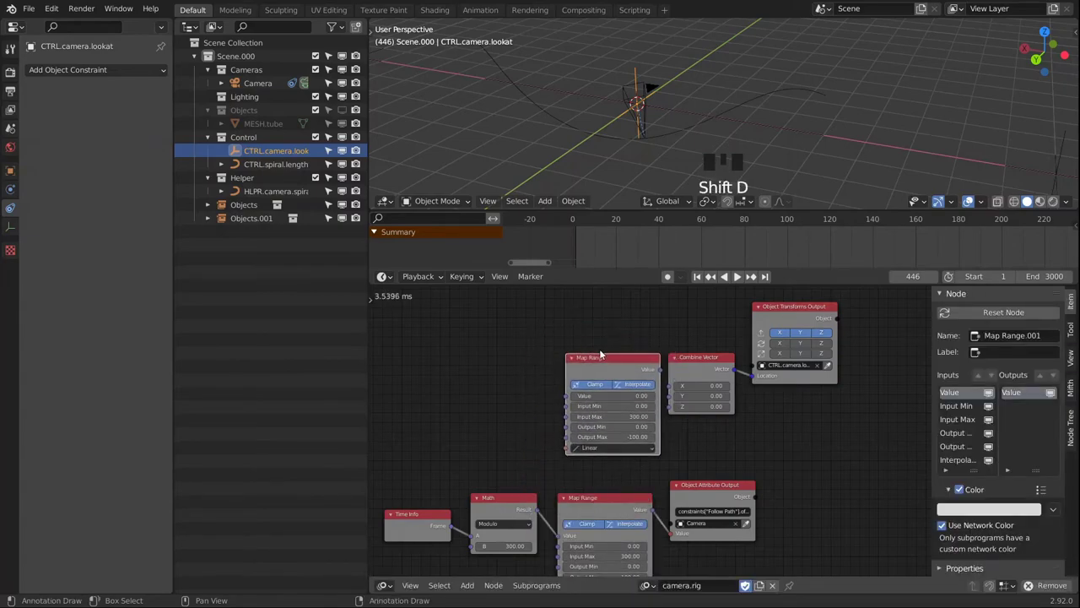
{"action": "scroll", "coordinate": [605, 432], "scroll_direction": "up", "scroll_amount": 1}
{"action": "scroll", "coordinate": [605, 436], "scroll_direction": "up", "scroll_amount": 1}
{"action": "left_click_drag", "start_coordinate": [526, 523], "coordinate": [560, 390]}
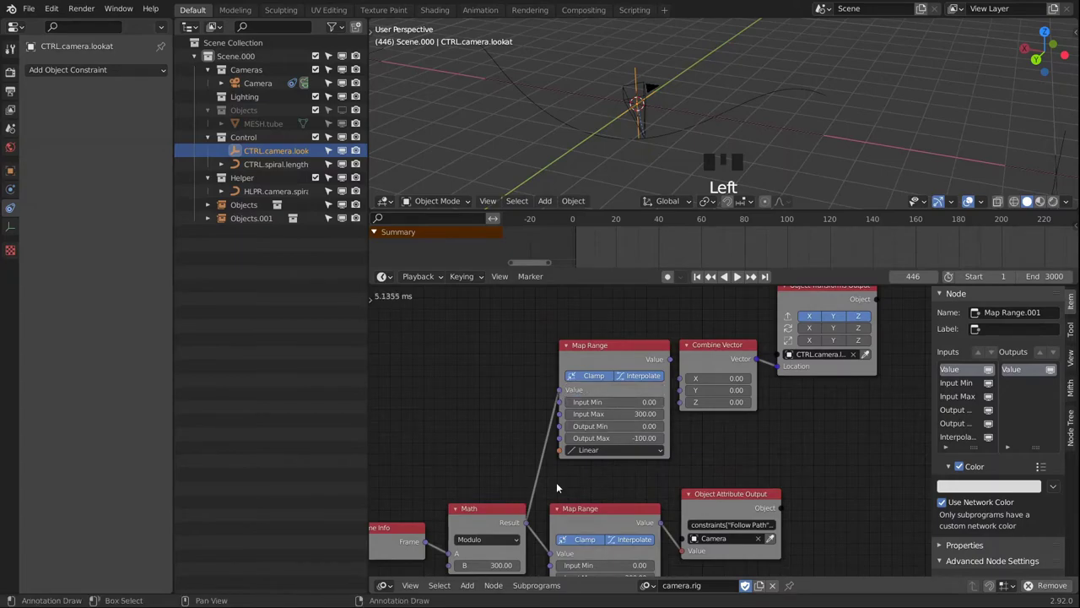
{"action": "scroll", "coordinate": [561, 479], "scroll_direction": "up", "scroll_amount": 1}
{"action": "middle_click_drag", "start_coordinate": [658, 452], "coordinate": [644, 443]}
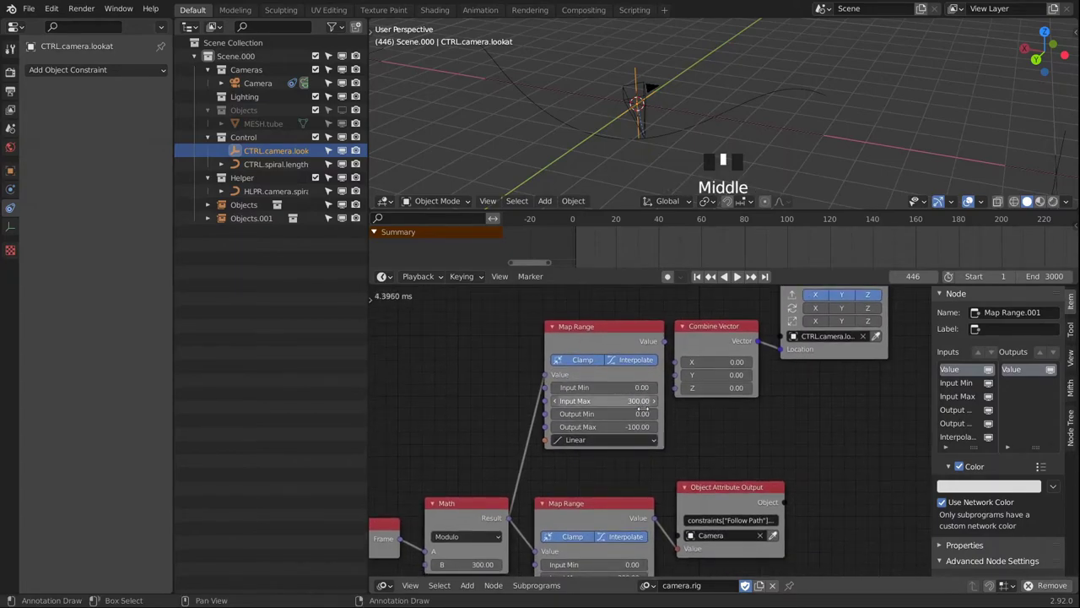
{"action": "left_click_drag", "start_coordinate": [609, 413], "coordinate": [609, 414]}
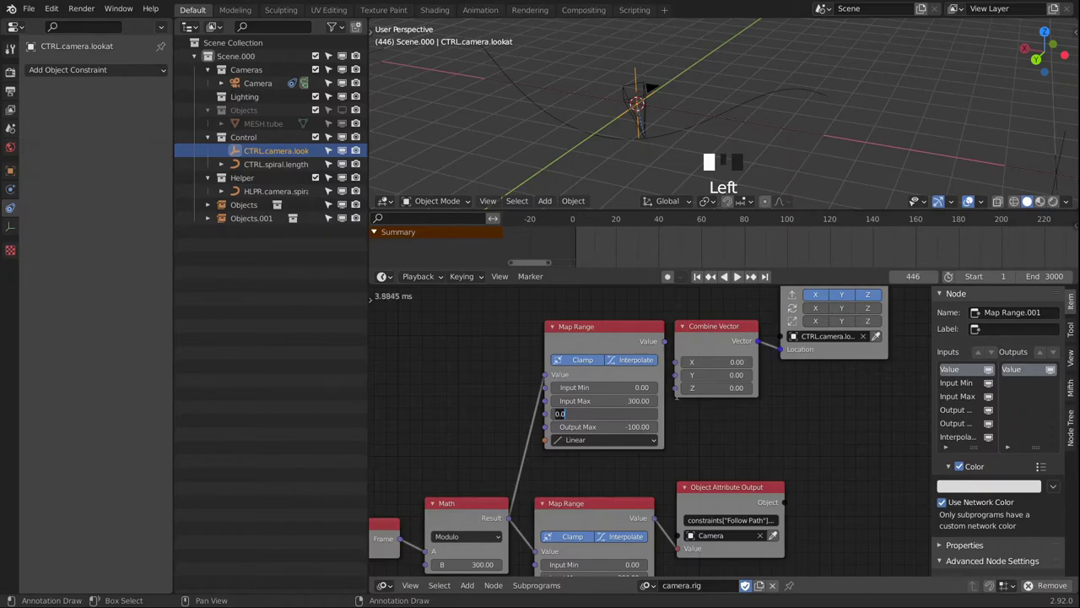
{"action": "left_click", "coordinate": [610, 426]}
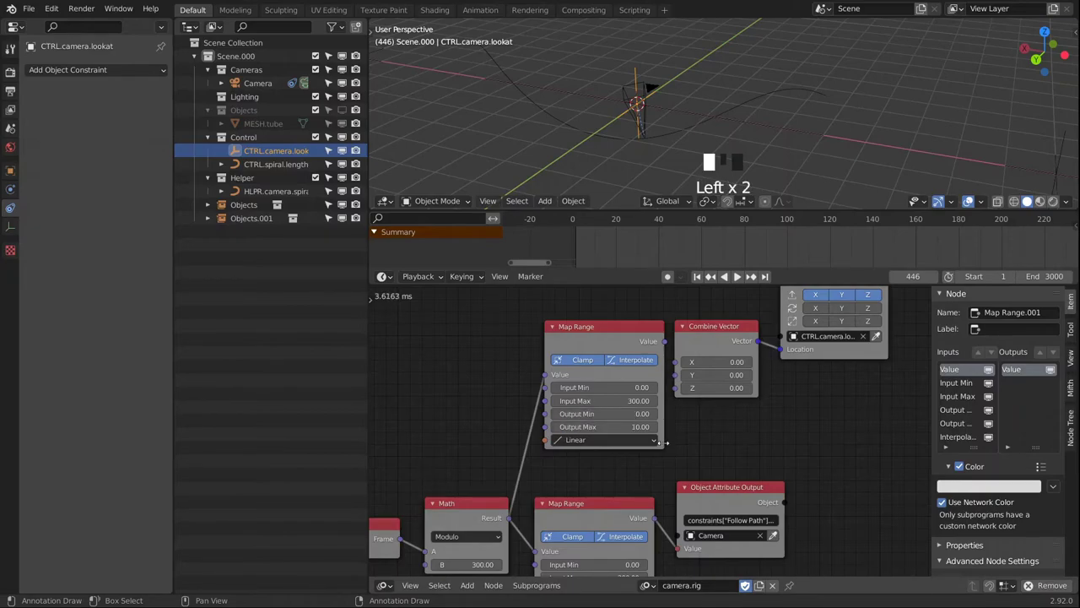
Connect the Map Range copy to Combine Vector's X and tidy the node layout.
{"action": "middle_click_drag", "start_coordinate": [676, 352], "coordinate": [672, 362]}
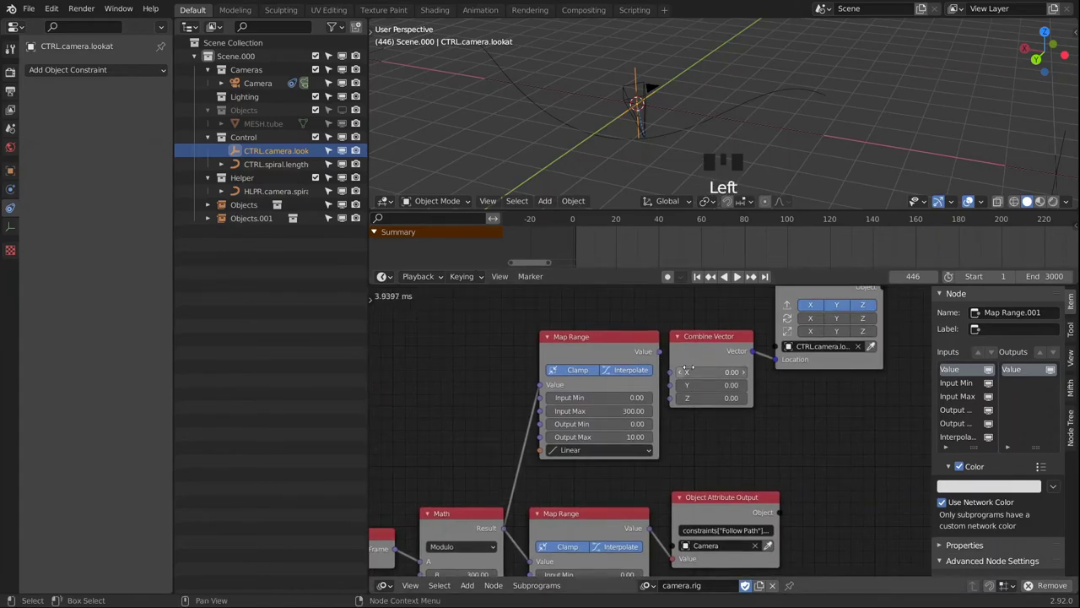
{"action": "left_click", "coordinate": [688, 357]}
{"action": "mouse_move", "coordinate": [690, 359]}
{"action": "left_mouse_down"}
{"action": "mouse_move", "coordinate": [707, 361]}
{"action": "mouse_move", "coordinate": [674, 361]}
{"action": "mouse_move", "coordinate": [697, 375]}
{"action": "left_mouse_up"}
{"action": "left_click_drag", "start_coordinate": [726, 339], "coordinate": [711, 340]}
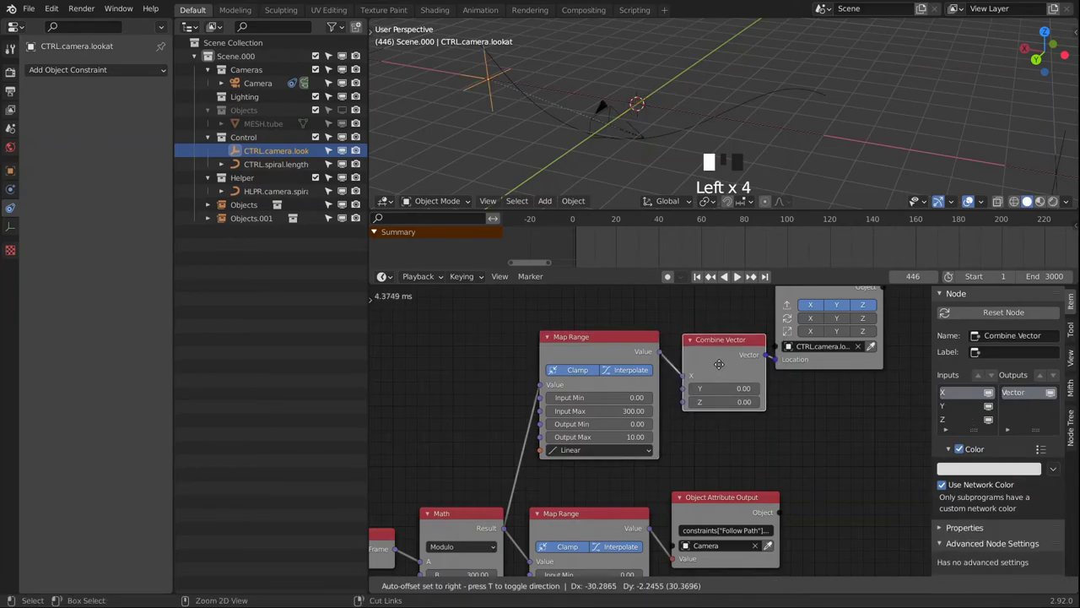
{"action": "middle_click_drag", "start_coordinate": [786, 380], "coordinate": [696, 426]}
{"action": "left_click_drag", "start_coordinate": [734, 396], "coordinate": [742, 462]}
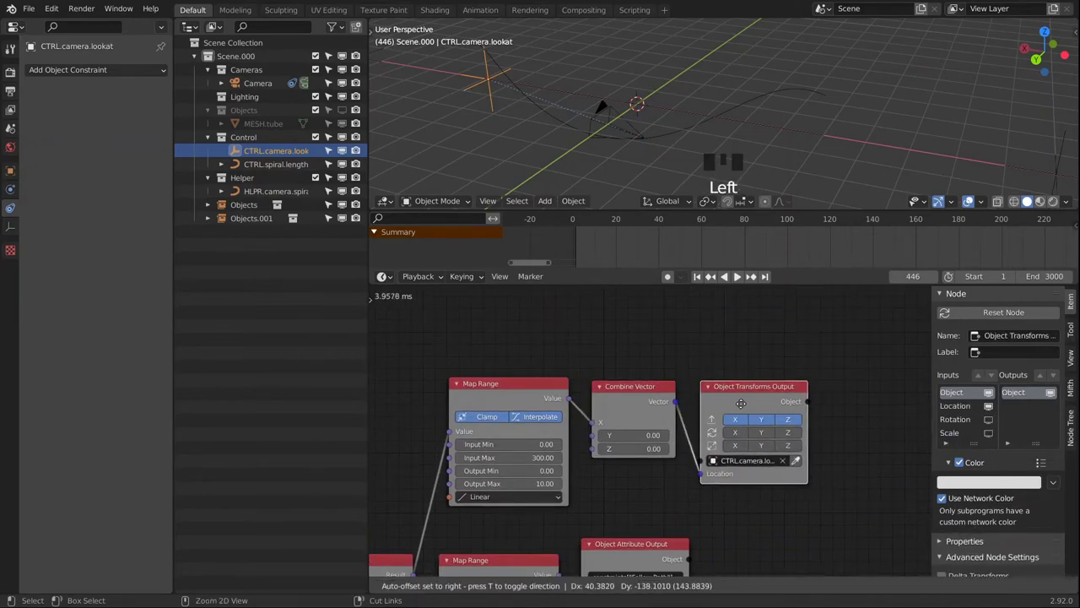
{"action": "left_click_drag", "start_coordinate": [521, 407], "coordinate": [524, 403]}
{"action": "middle_click_drag", "start_coordinate": [522, 558], "coordinate": [655, 464]}
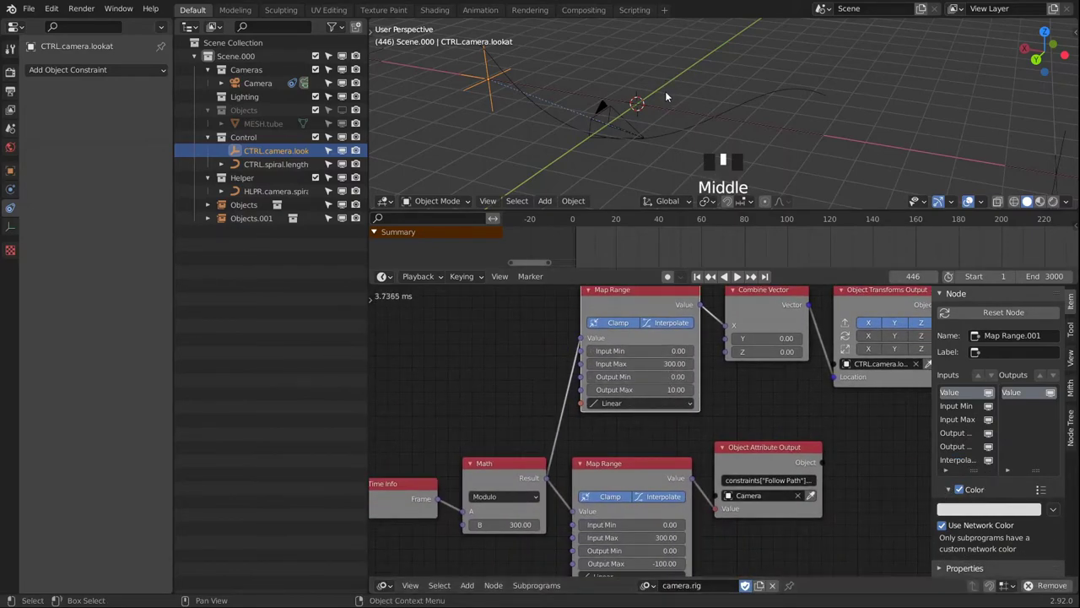
Unhide the Objects collection during playback, stop at frame 1079, and select MESH.tube.
{"action": "key", "text": "space"}
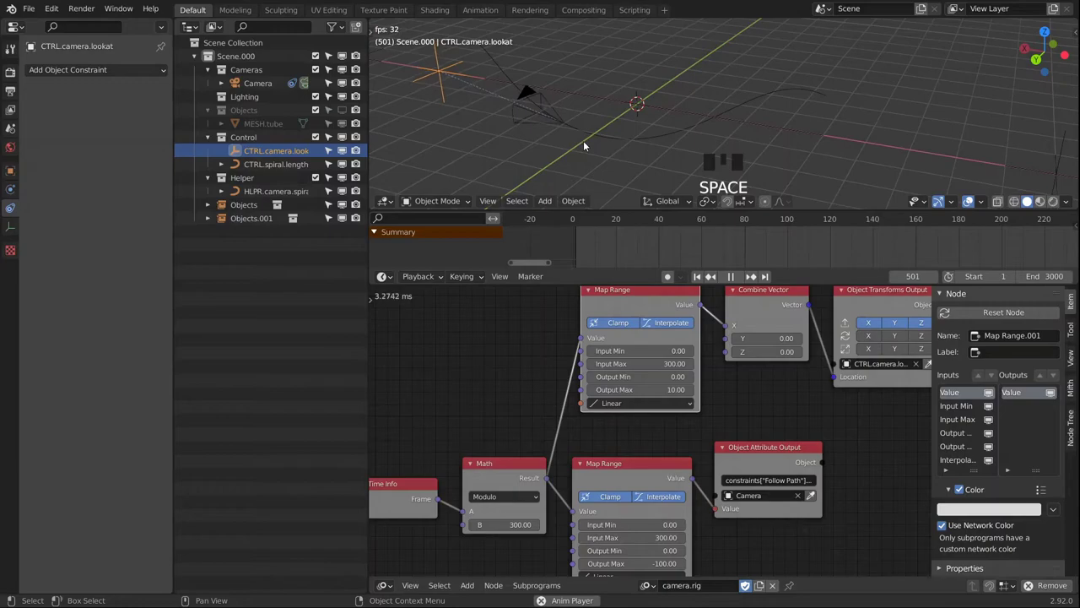
{"action": "middle_click_drag", "start_coordinate": [588, 102], "coordinate": [635, 118]}
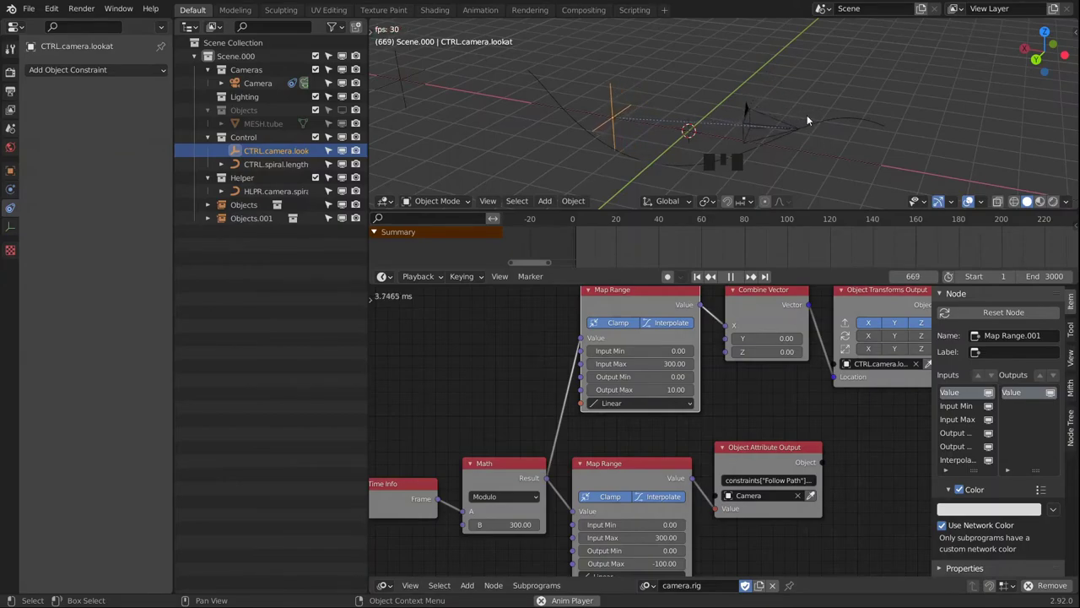
{"action": "mouse_move", "coordinate": [807, 114]}
{"action": "middle_mouse_down"}
{"action": "mouse_move", "coordinate": [861, 84]}
{"action": "mouse_move", "coordinate": [848, 103]}
{"action": "mouse_move", "coordinate": [818, 104]}
{"action": "middle_mouse_up"}
{"action": "scroll", "coordinate": [823, 100], "scroll_direction": "down", "scroll_amount": 1}
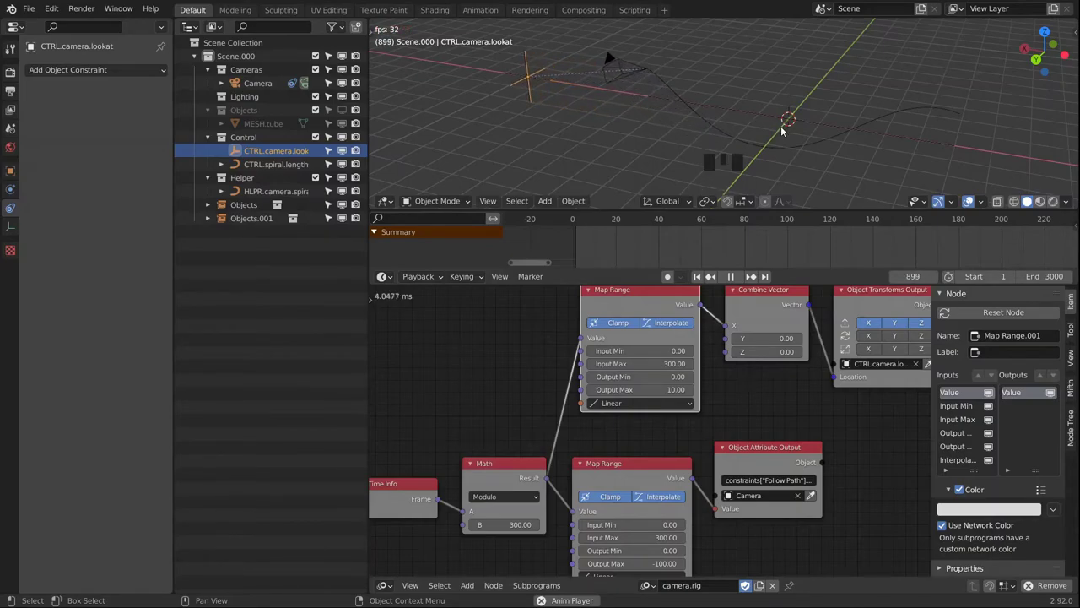
{"action": "left_click", "coordinate": [341, 110]}
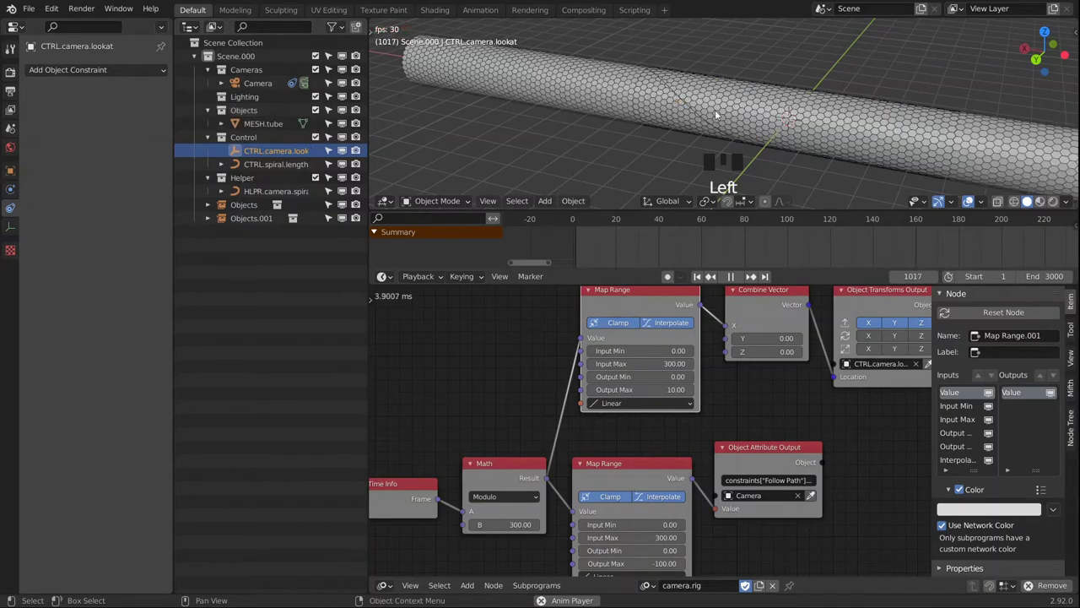
{"action": "middle_click_drag", "start_coordinate": [608, 101], "coordinate": [642, 88]}
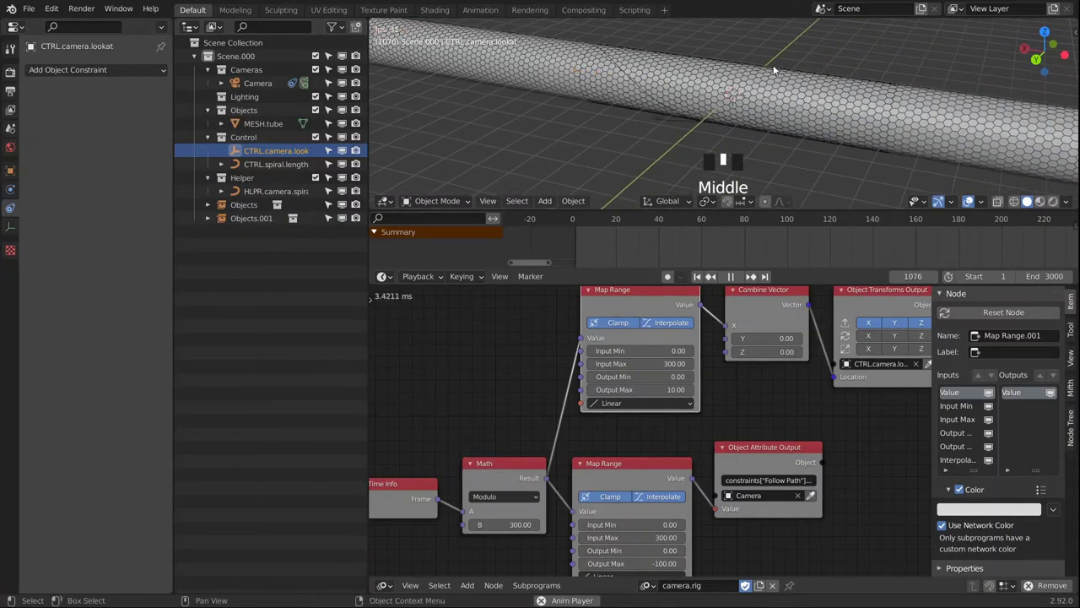
{"action": "key", "text": "space"}
{"action": "middle_click_drag", "start_coordinate": [796, 80], "coordinate": [802, 125]}
{"action": "left_click", "coordinate": [797, 126]}
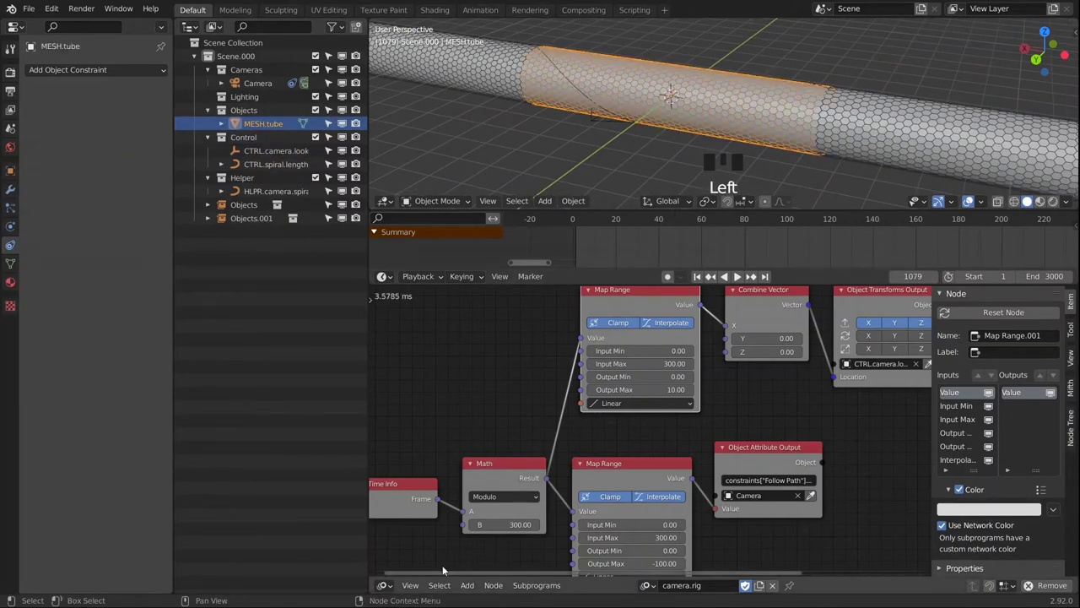
Switch the lower editor to Sverchok Nodes showing the generate.tube tree.
{"action": "left_click", "coordinate": [384, 584]}
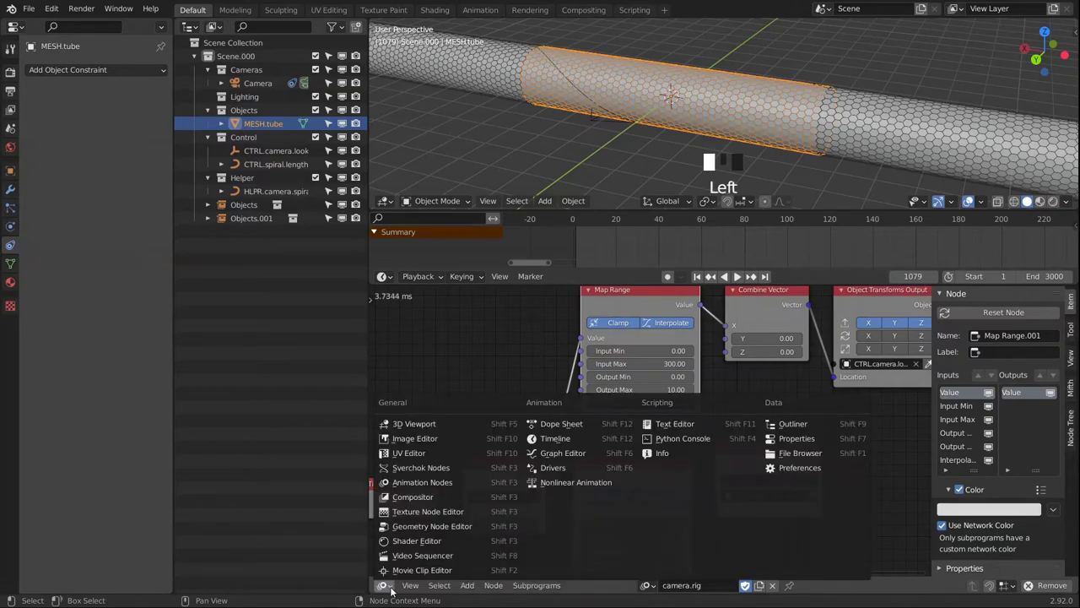
{"action": "left_click", "coordinate": [412, 481]}
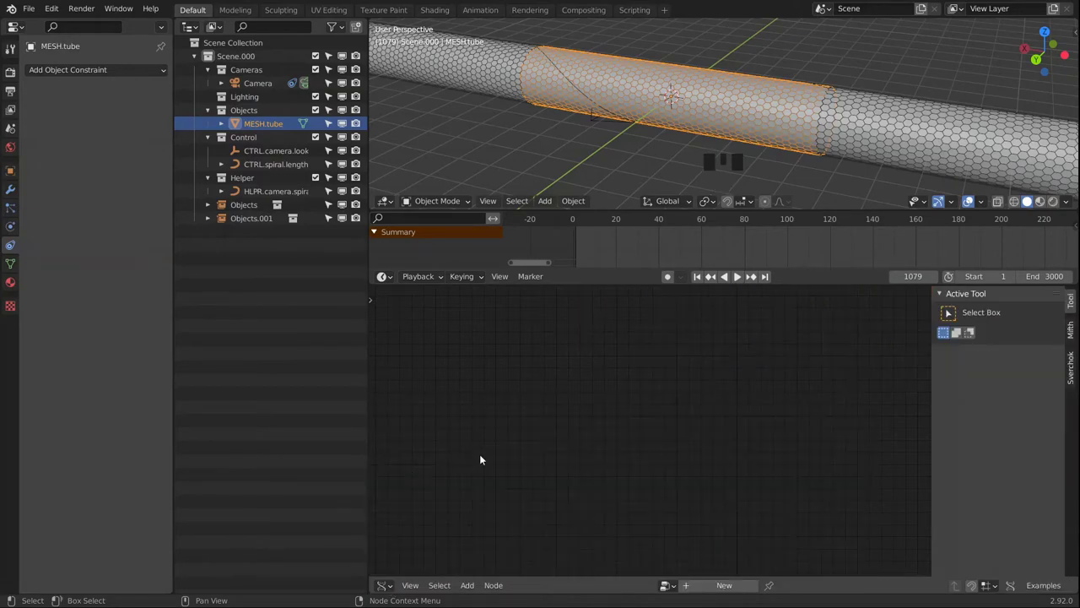
{"action": "left_click", "coordinate": [667, 586]}
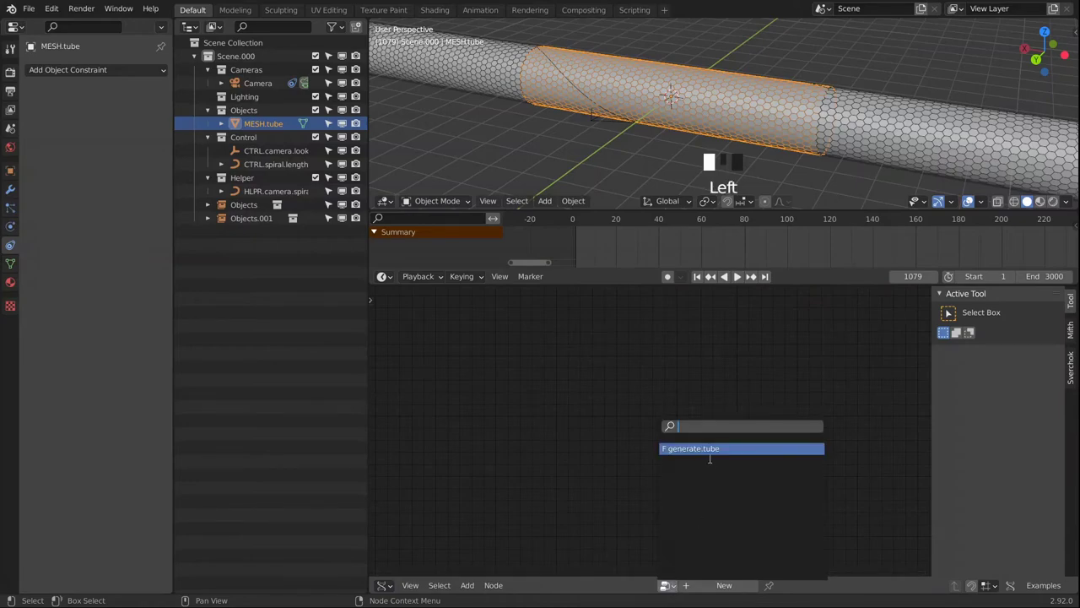
{"action": "left_click", "coordinate": [759, 448]}
Add an A Number node below the MUL X node.
{"action": "middle_click_drag", "start_coordinate": [783, 444], "coordinate": [741, 447]}
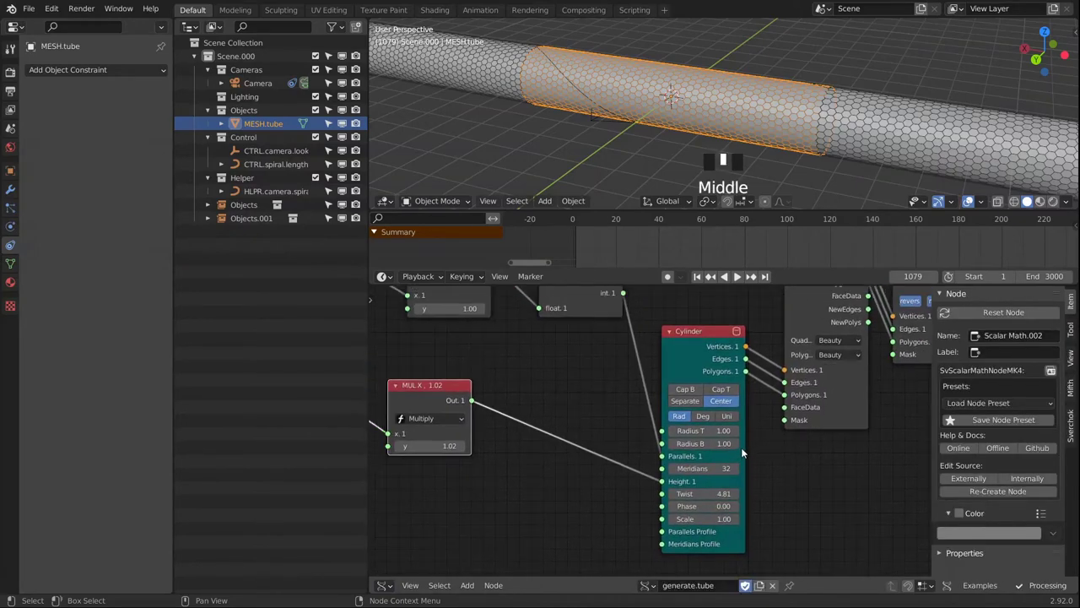
{"action": "scroll", "coordinate": [740, 447], "scroll_direction": "up", "scroll_amount": 2}
{"action": "middle_click_drag", "start_coordinate": [533, 514], "coordinate": [584, 497]}
{"action": "key", "text": "shift+a"}
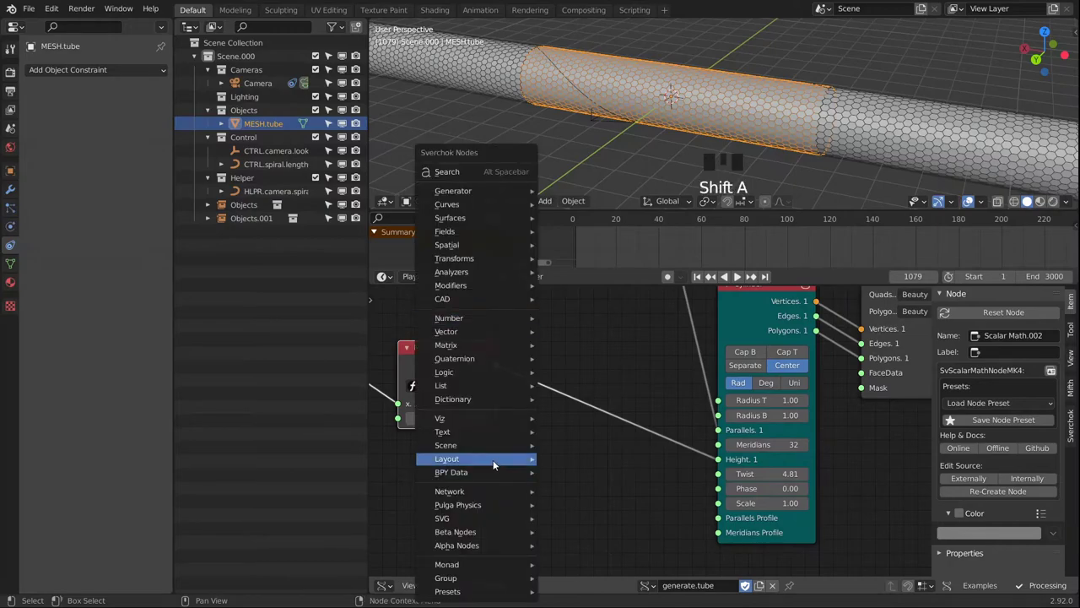
{"action": "mouse_move", "coordinate": [466, 317]}
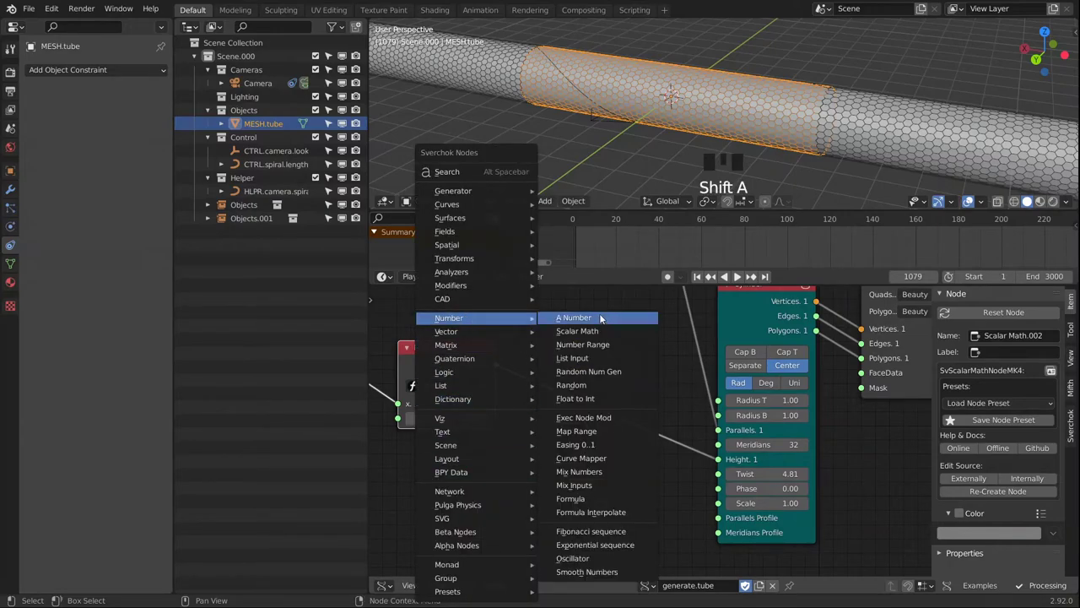
{"action": "left_click", "coordinate": [574, 317]}
{"action": "left_click", "coordinate": [449, 447]}
Drag the Cylinder's Radius T up to 1.21, then edit both radii together.
{"action": "middle_click_drag", "start_coordinate": [605, 412], "coordinate": [625, 415]}
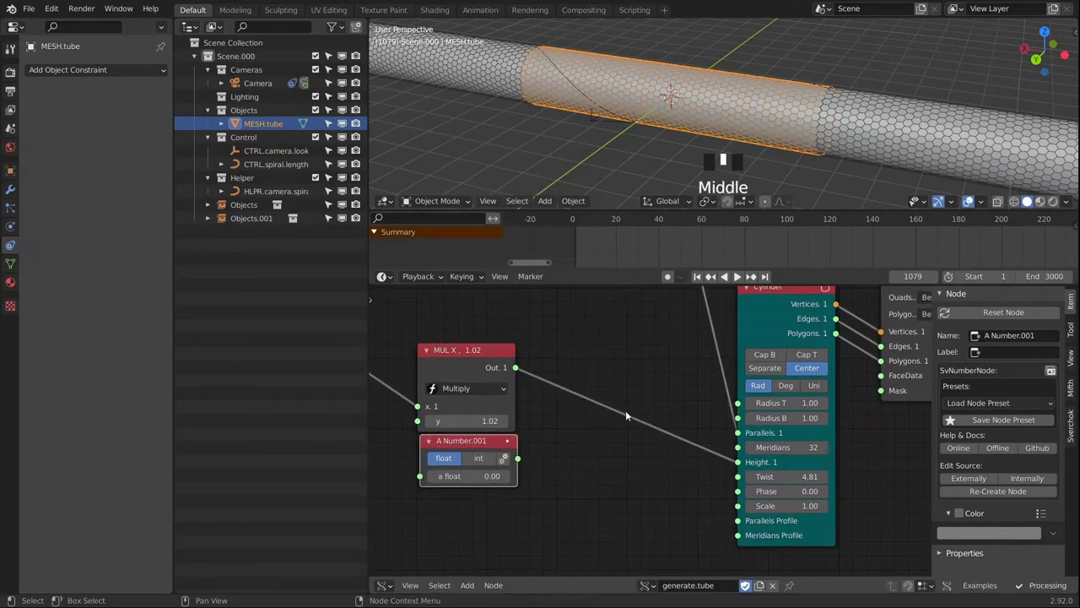
{"action": "left_click", "coordinate": [783, 402]}
{"action": "left_click_drag", "start_coordinate": [783, 402], "coordinate": [839, 420]}
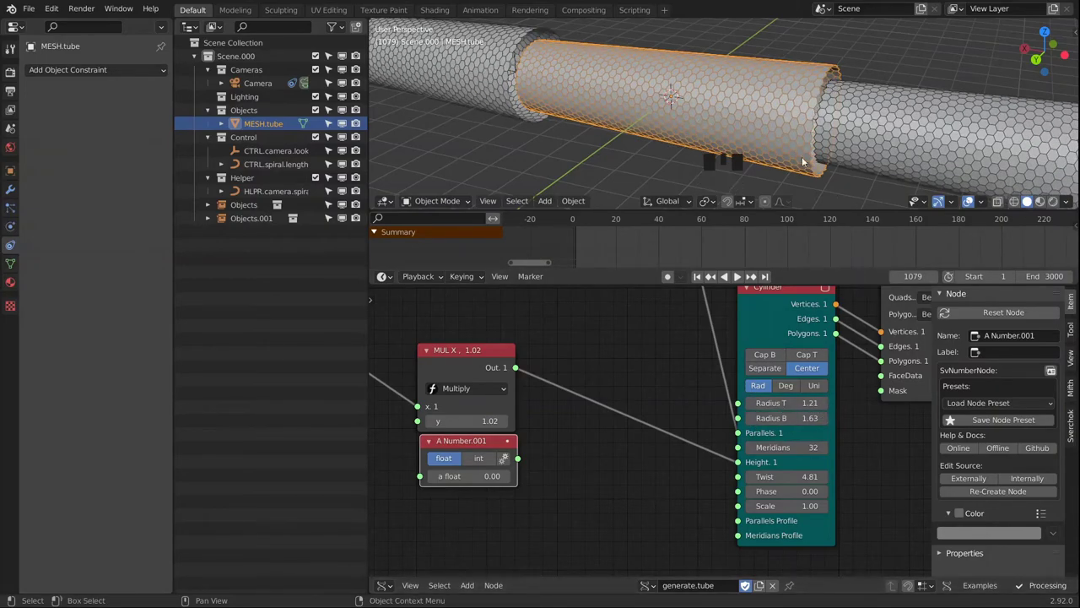
{"action": "left_click_drag", "start_coordinate": [783, 402], "coordinate": [787, 413]}
Wire A Number.001 into both Cylinder radii and set its value to 2.
{"action": "type", "text": "1"}
{"action": "key", "text": "Return"}
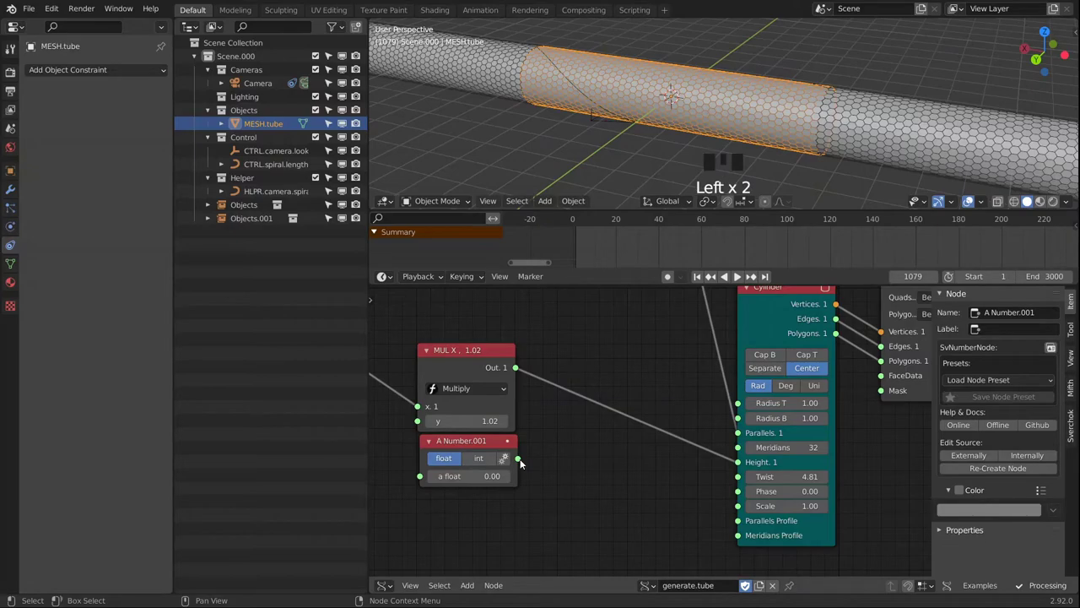
{"action": "left_click_drag", "start_coordinate": [518, 458], "coordinate": [737, 403]}
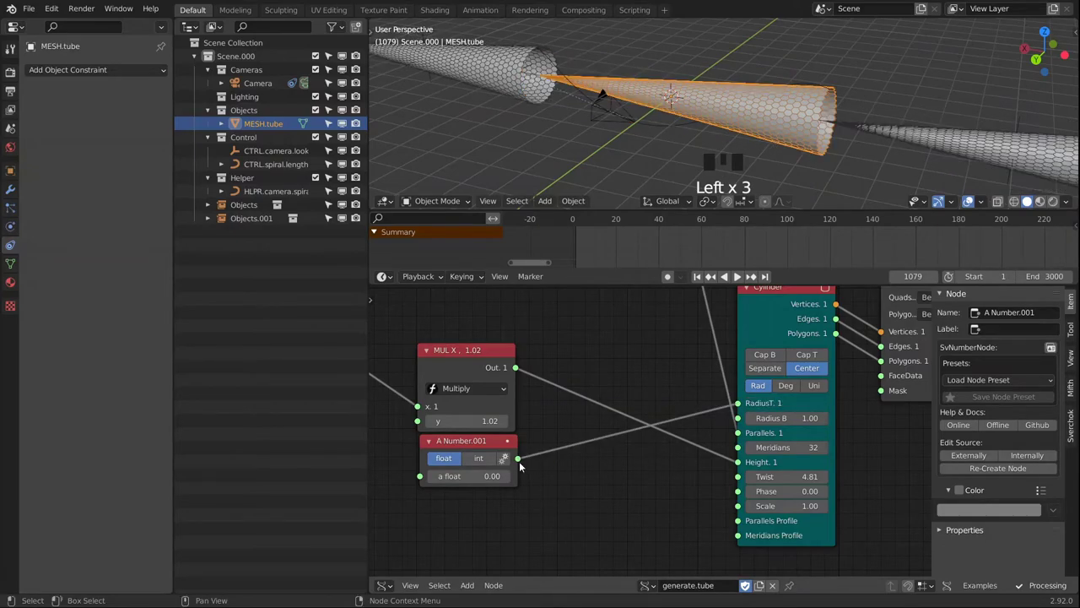
{"action": "left_click_drag", "start_coordinate": [517, 458], "coordinate": [738, 418]}
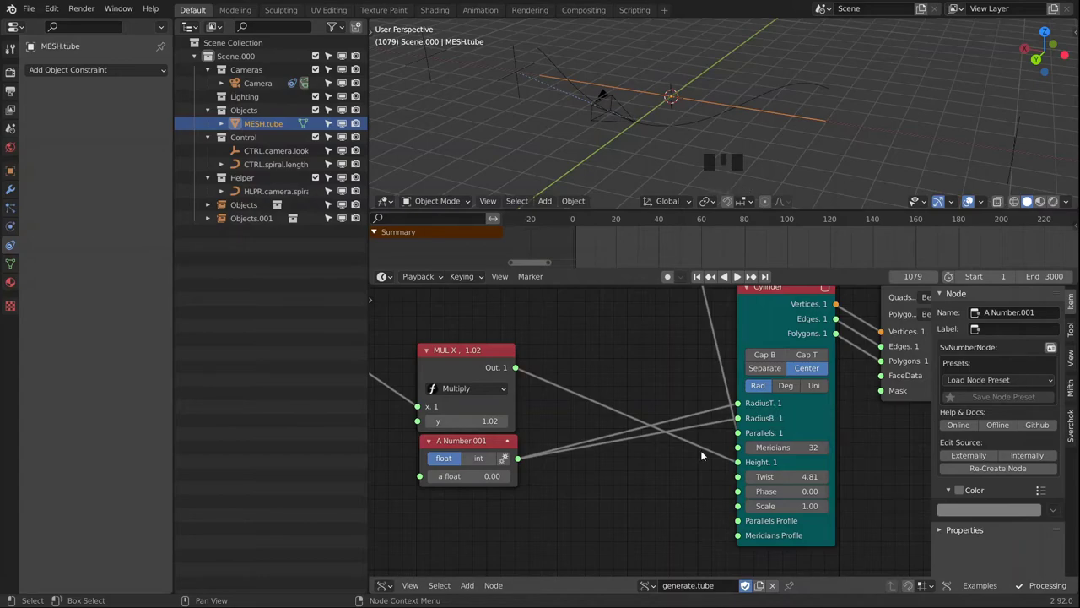
{"action": "middle_click_drag", "start_coordinate": [701, 456], "coordinate": [775, 465]}
{"action": "left_click", "coordinate": [556, 486]}
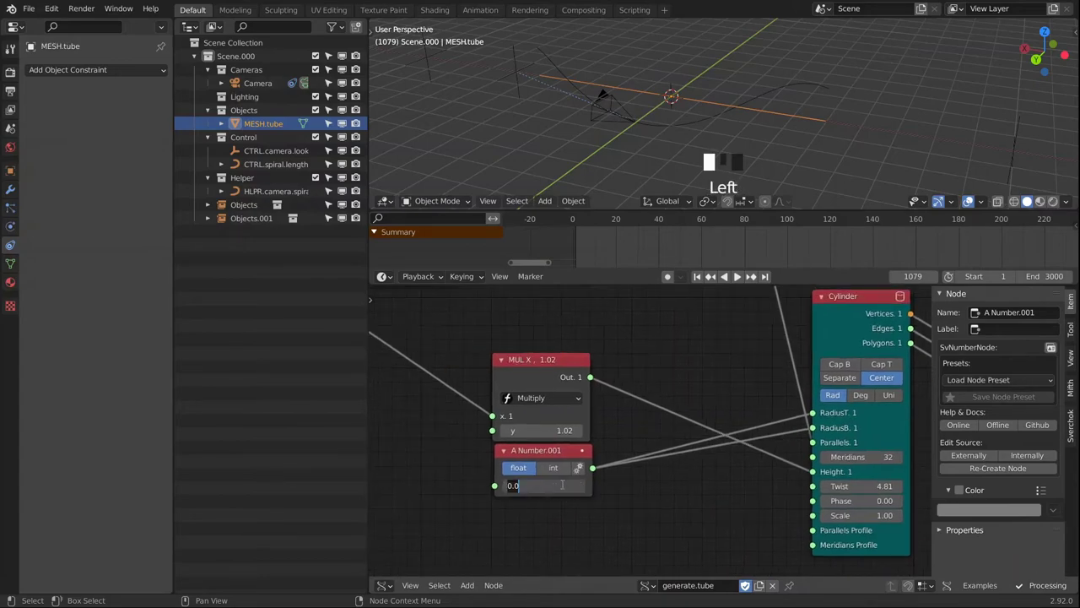
{"action": "type", "text": "2"}
{"action": "key", "text": "Return"}
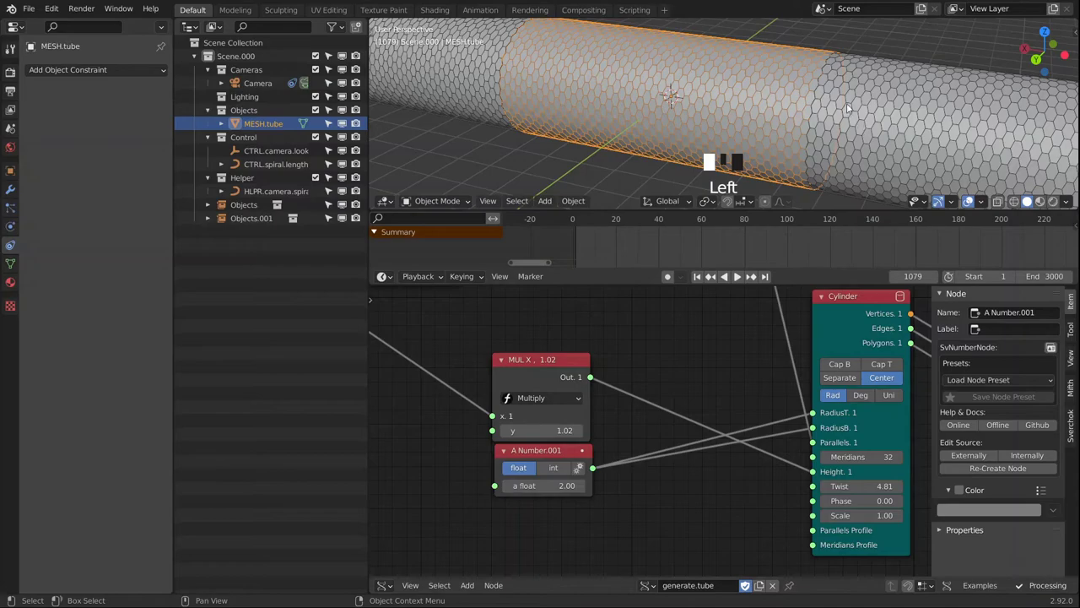
{"action": "middle_click_drag", "start_coordinate": [784, 118], "coordinate": [847, 108], "text": "alt"}
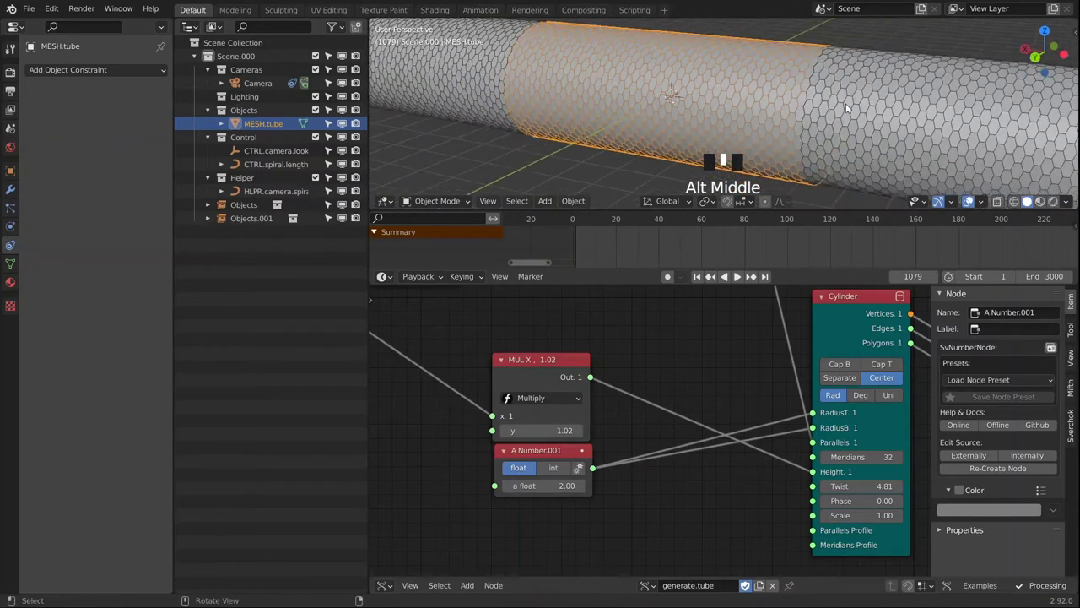
Raise the Cylinder's Meridians to 44 and inspect the denser tube.
{"action": "left_click", "coordinate": [861, 457]}
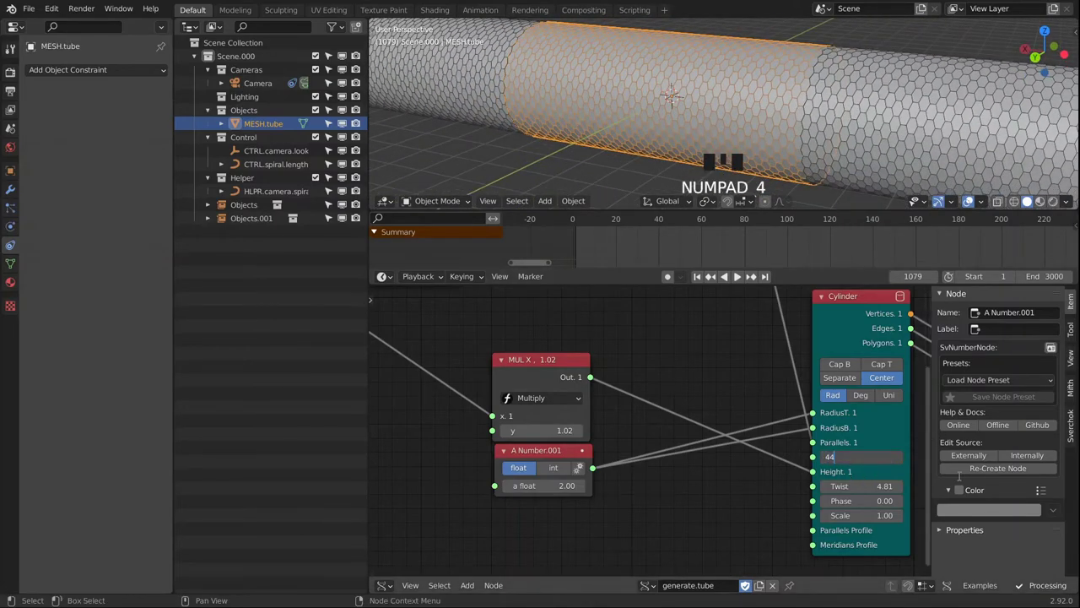
{"action": "key", "text": "Return"}
{"action": "middle_click_drag", "start_coordinate": [840, 41], "coordinate": [572, 92], "text": "alt"}
{"action": "scroll", "coordinate": [781, 93], "scroll_direction": "up", "scroll_amount": 2}
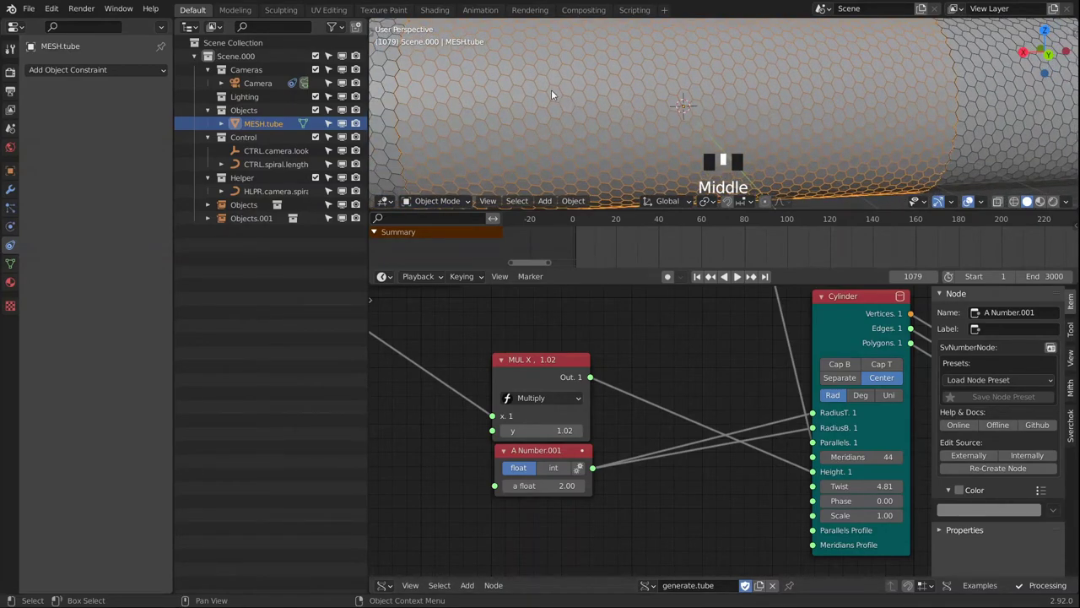
Orbit and zoom around the 44-meridian hexagon tube to inspect it end to end.
{"action": "middle_click_drag", "start_coordinate": [809, 92], "coordinate": [672, 90], "text": "alt"}
{"action": "scroll", "coordinate": [716, 101], "scroll_direction": "up", "scroll_amount": 2}
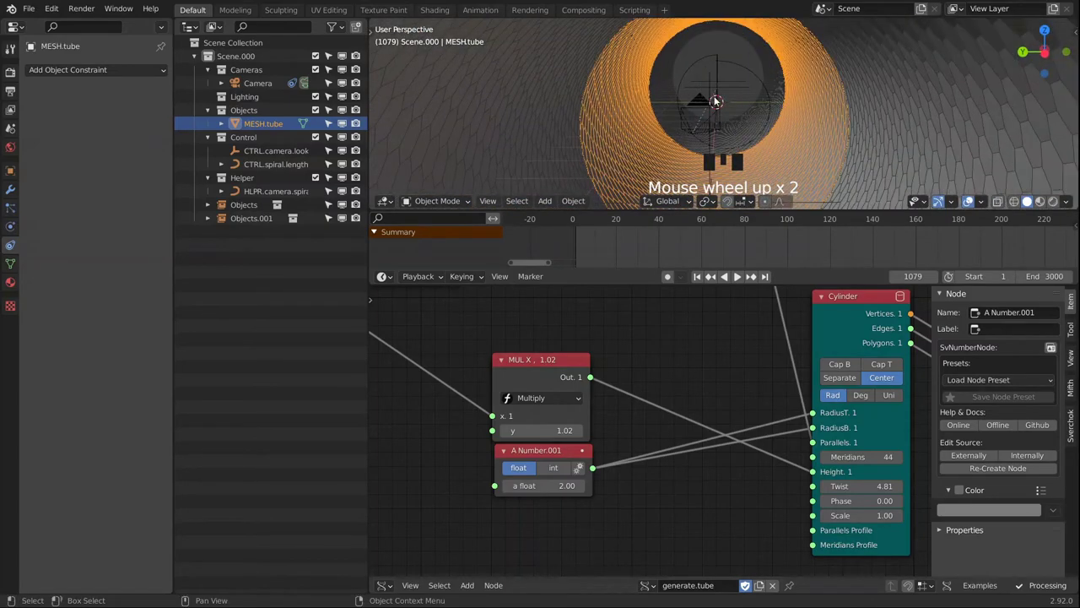
{"action": "middle_click_drag", "start_coordinate": [756, 124], "coordinate": [693, 107], "text": "alt"}
{"action": "scroll", "coordinate": [918, 129], "scroll_direction": "down", "scroll_amount": 5}
{"action": "middle_click_drag", "start_coordinate": [918, 129], "coordinate": [860, 148], "text": "alt"}
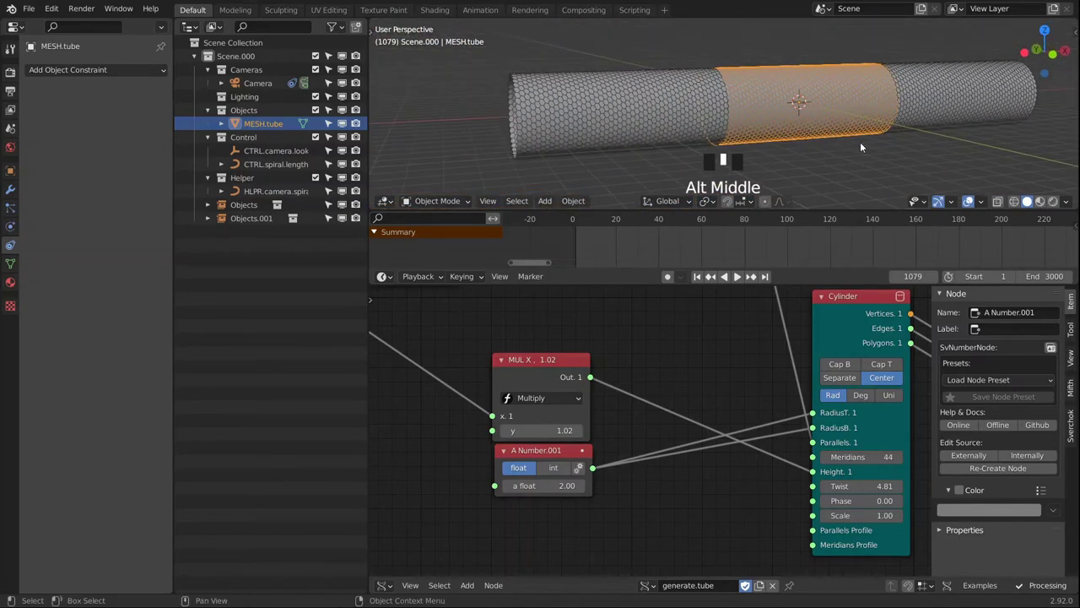
Preview the camera flight through the tube from the camera view, stopping at frame 1511.
{"action": "key", "text": "KP_0"}
{"action": "middle_click_drag", "start_coordinate": [873, 86], "coordinate": [788, 90]}
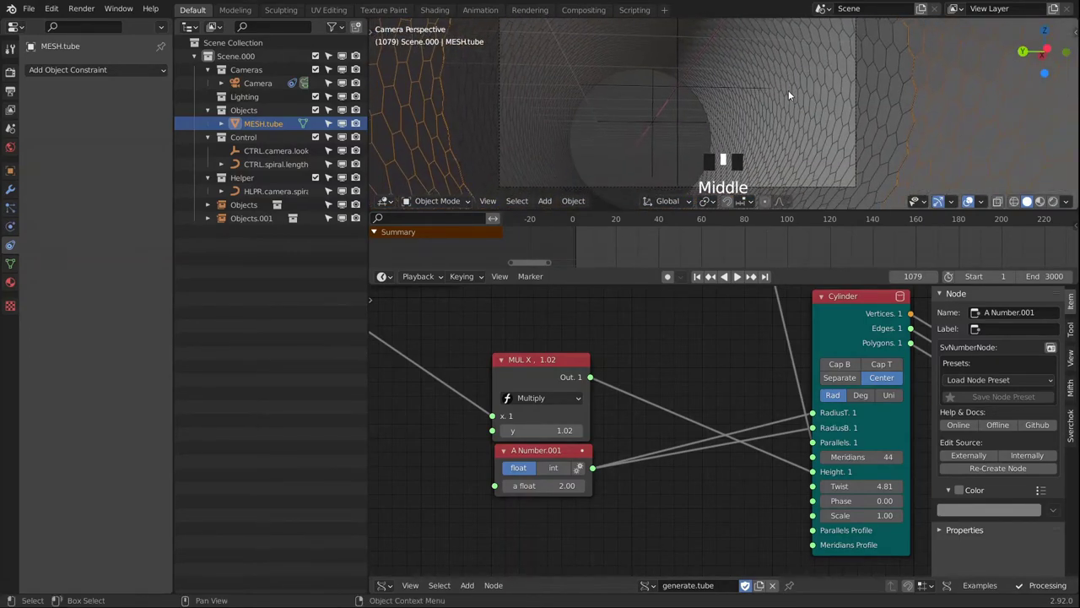
{"action": "scroll", "coordinate": [788, 90], "scroll_direction": "down", "scroll_amount": 2}
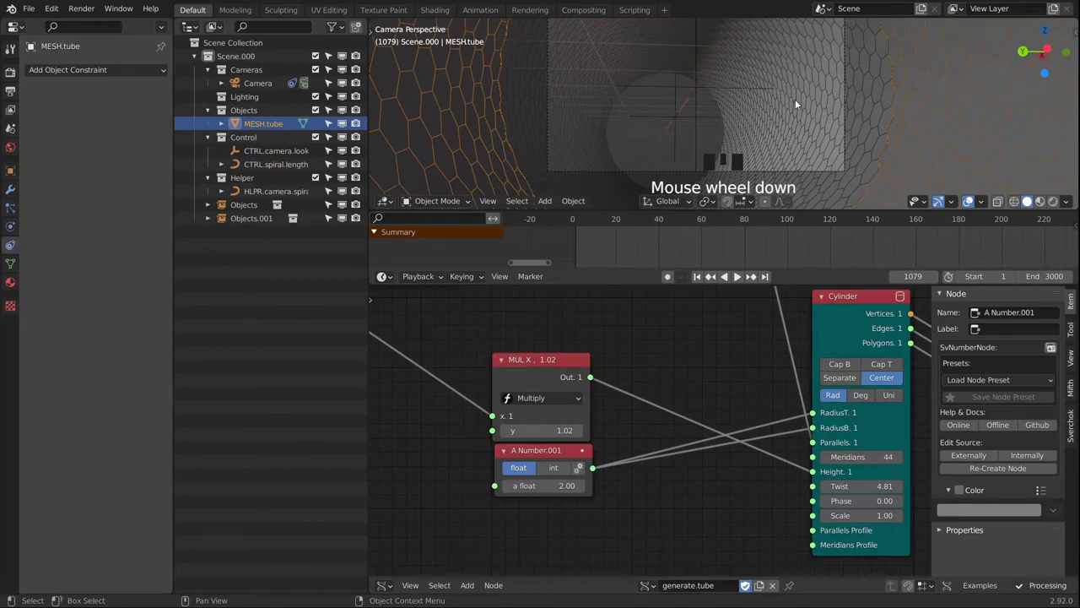
{"action": "key", "text": "space"}
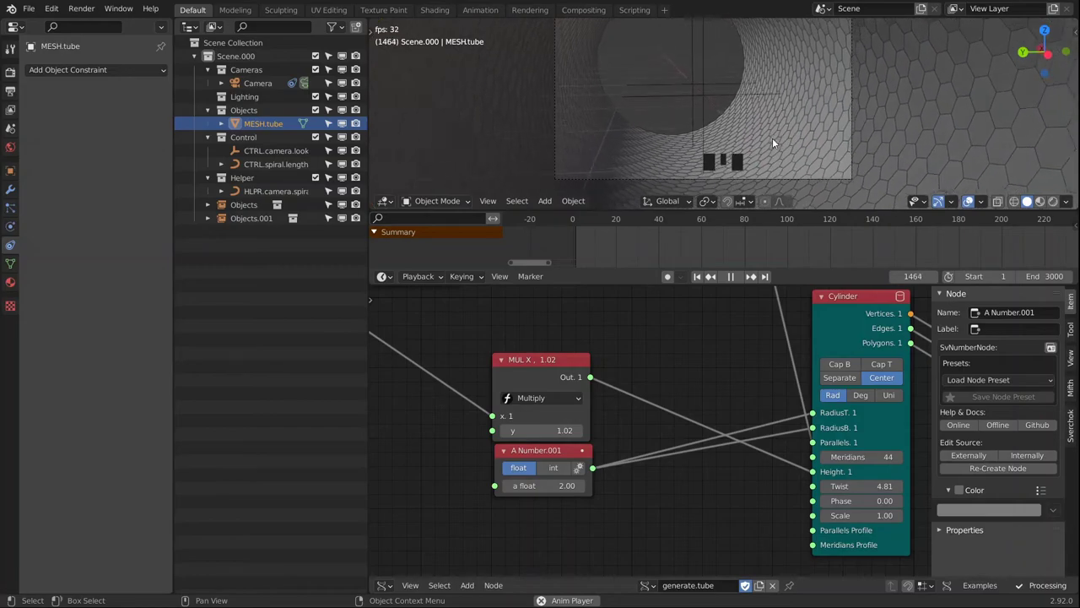
{"action": "key", "text": "space"}
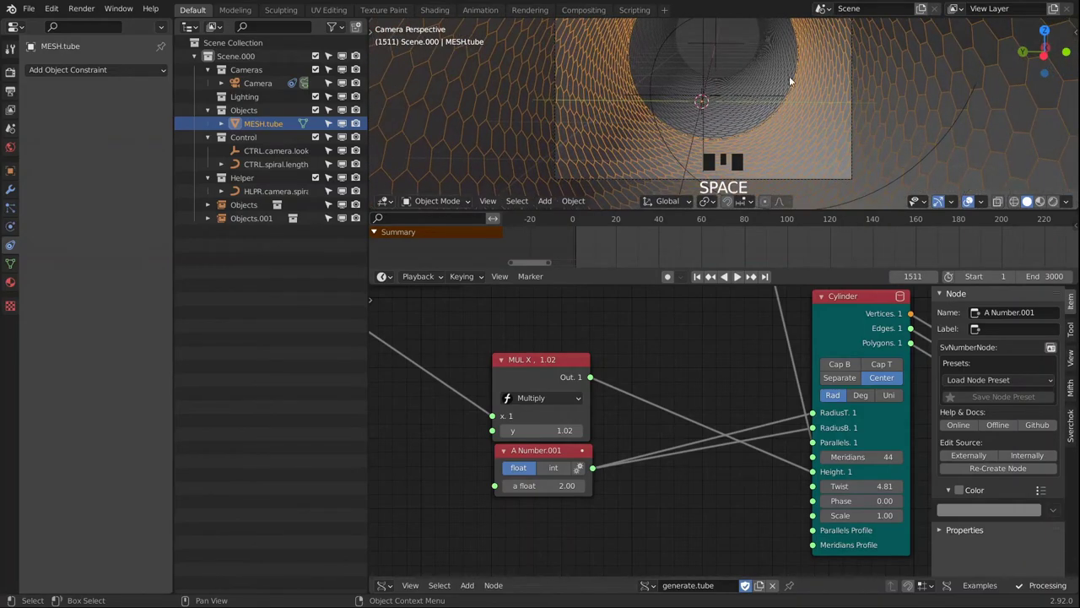
Reframe the whole tube in a free view and select the Objects collection in the outliner.
{"action": "middle_click_drag", "start_coordinate": [830, 98], "coordinate": [800, 116], "text": "alt"}
{"action": "scroll", "coordinate": [849, 101], "scroll_direction": "down", "scroll_amount": 20}
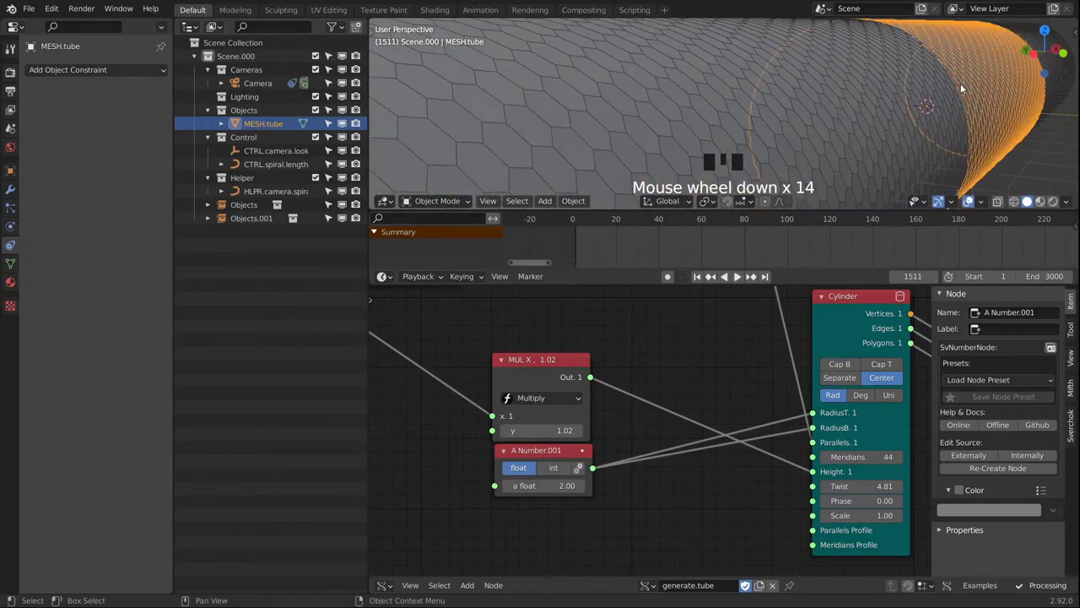
{"action": "middle_click_drag", "start_coordinate": [963, 93], "coordinate": [724, 94], "text": "alt"}
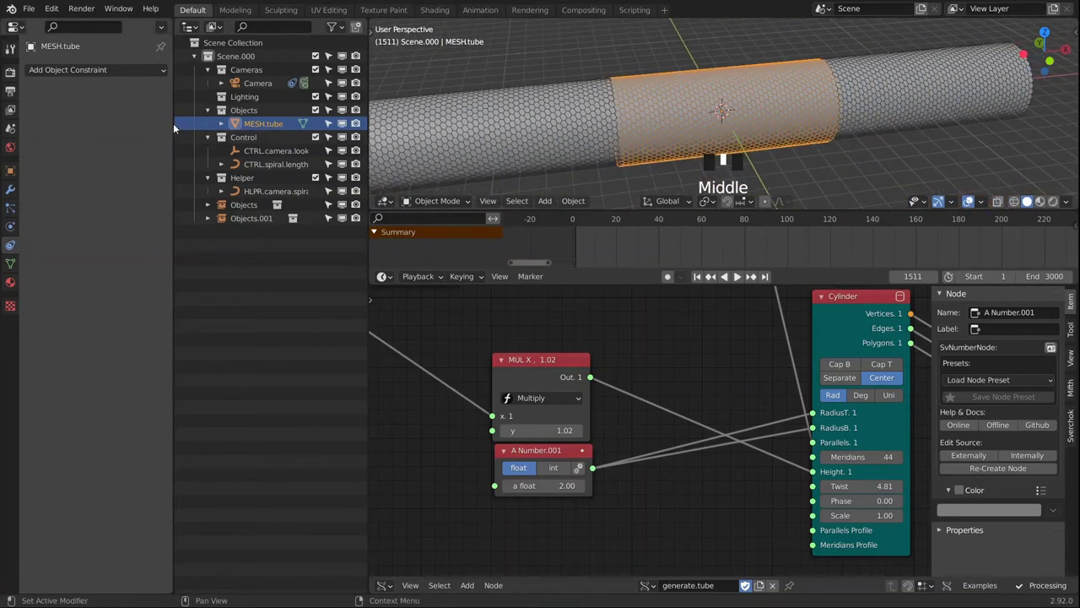
{"action": "left_click", "coordinate": [244, 111]}
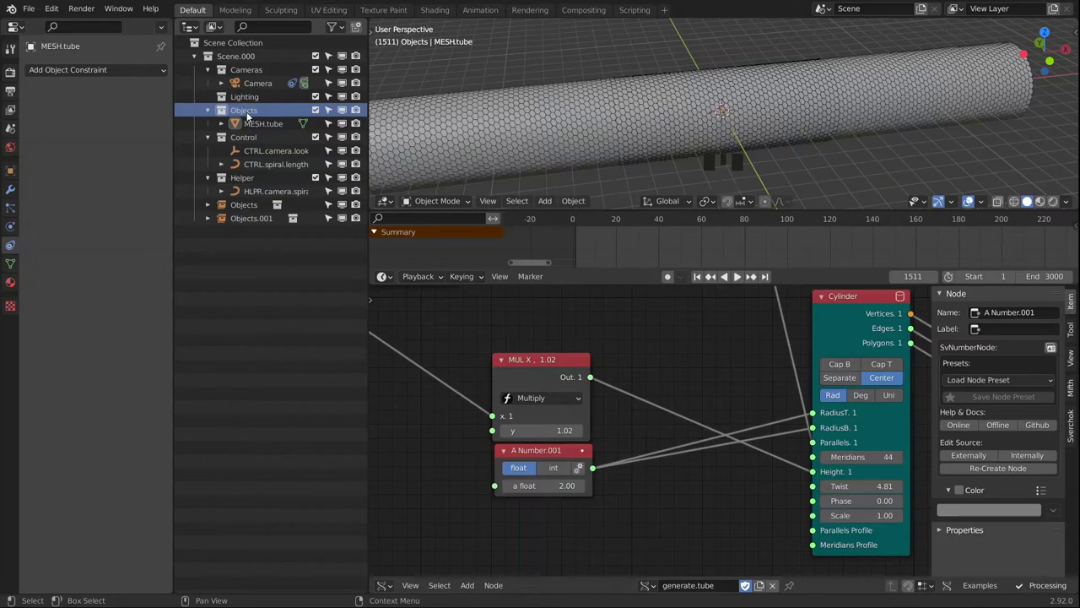
Instance the Objects collection into the scene and slide the copy further along the tube.
{"action": "right_click", "coordinate": [245, 111]}
{"action": "left_click", "coordinate": [196, 171]}
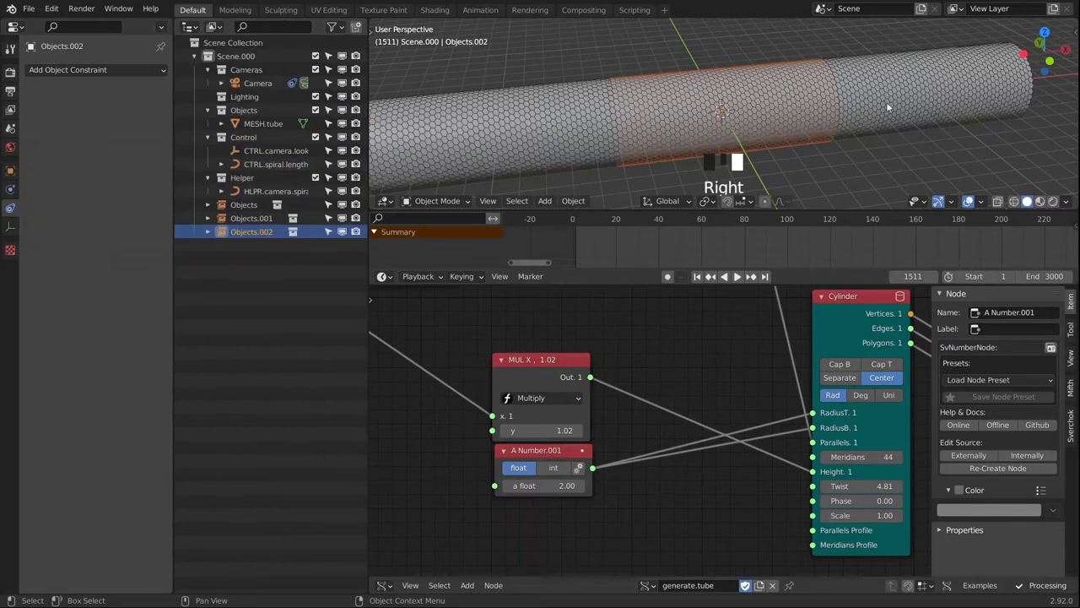
{"action": "middle_click_drag", "start_coordinate": [888, 107], "coordinate": [634, 138]}
{"action": "scroll", "coordinate": [614, 144], "scroll_direction": "down", "scroll_amount": 2}
{"action": "key", "text": "g"}
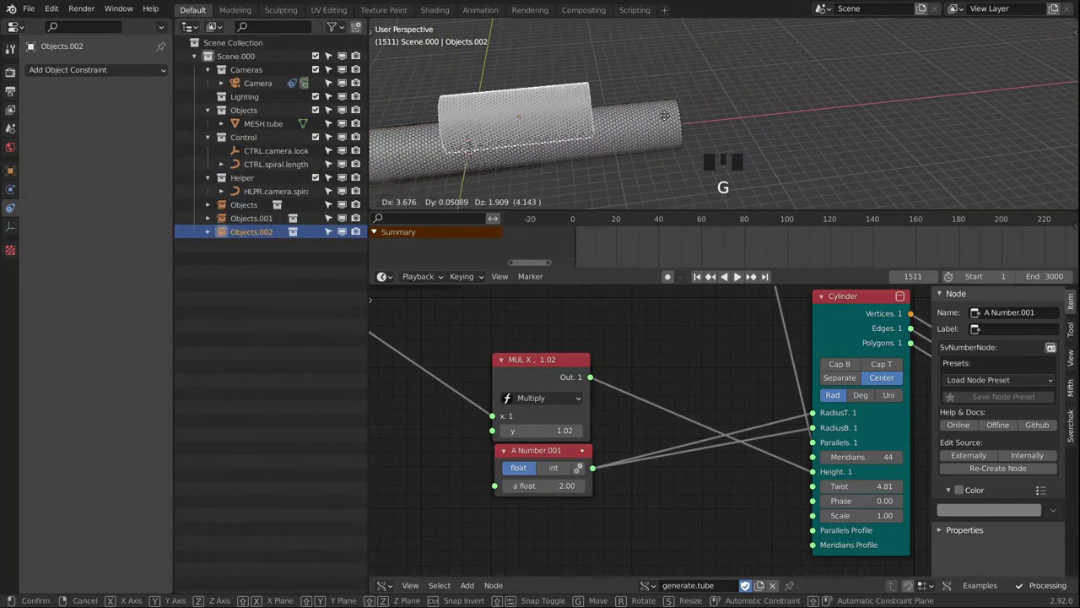
{"action": "left_click", "coordinate": [888, 107]}
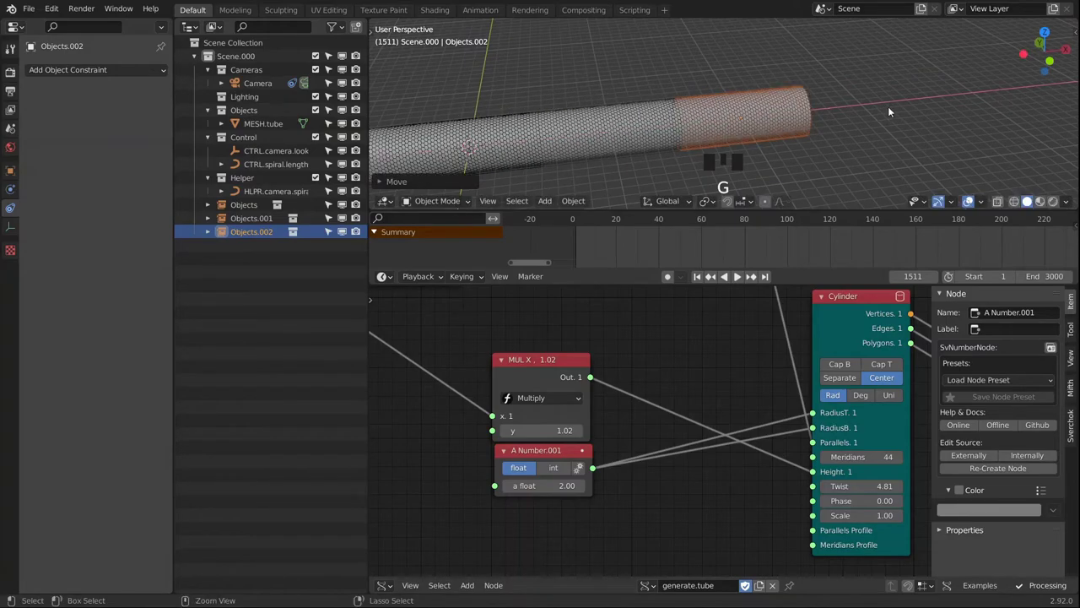
Add a second Objects instance at the tube's right end, then view through the camera.
{"action": "left_click", "coordinate": [245, 110]}
{"action": "right_click", "coordinate": [249, 112]}
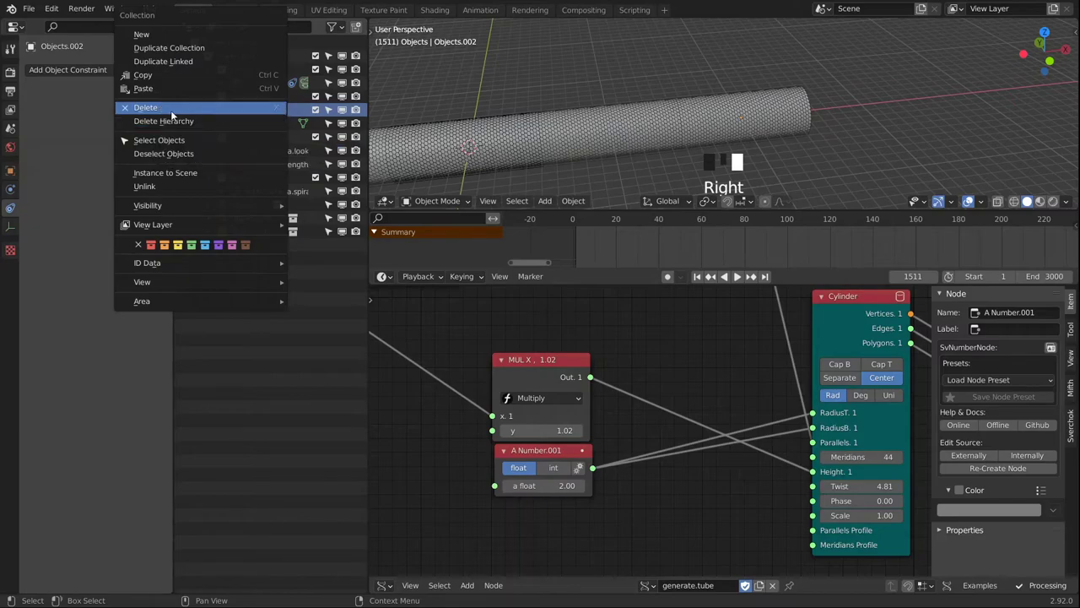
{"action": "left_click", "coordinate": [169, 173]}
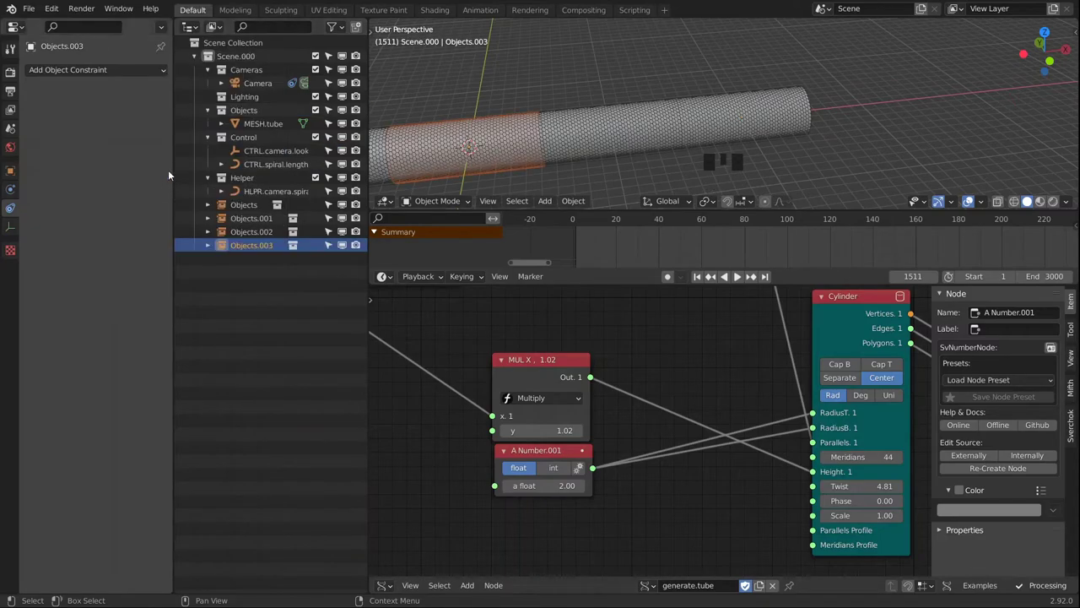
{"action": "key", "text": "g"}
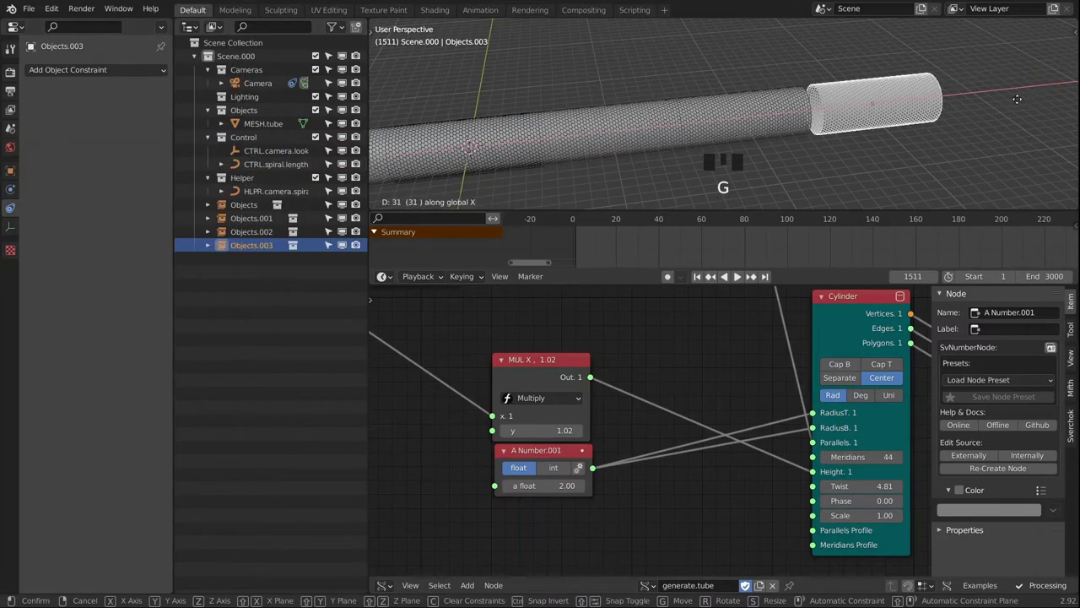
{"action": "left_click", "coordinate": [902, 137]}
{"action": "middle_click_drag", "start_coordinate": [901, 133], "coordinate": [755, 51]}
{"action": "key", "text": "KP_0"}
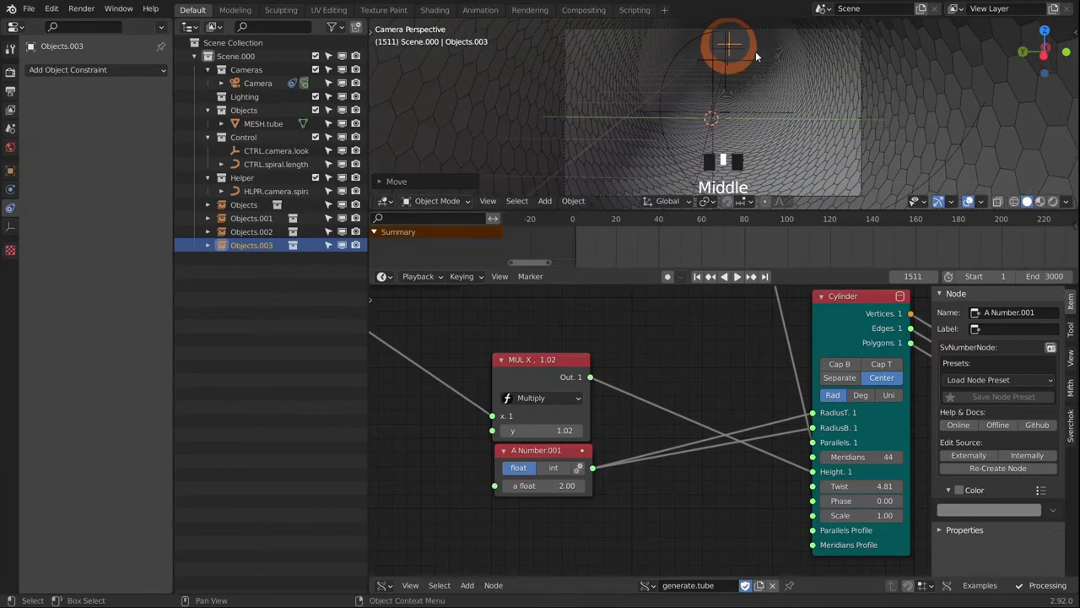
{"action": "left_click", "coordinate": [793, 76]}
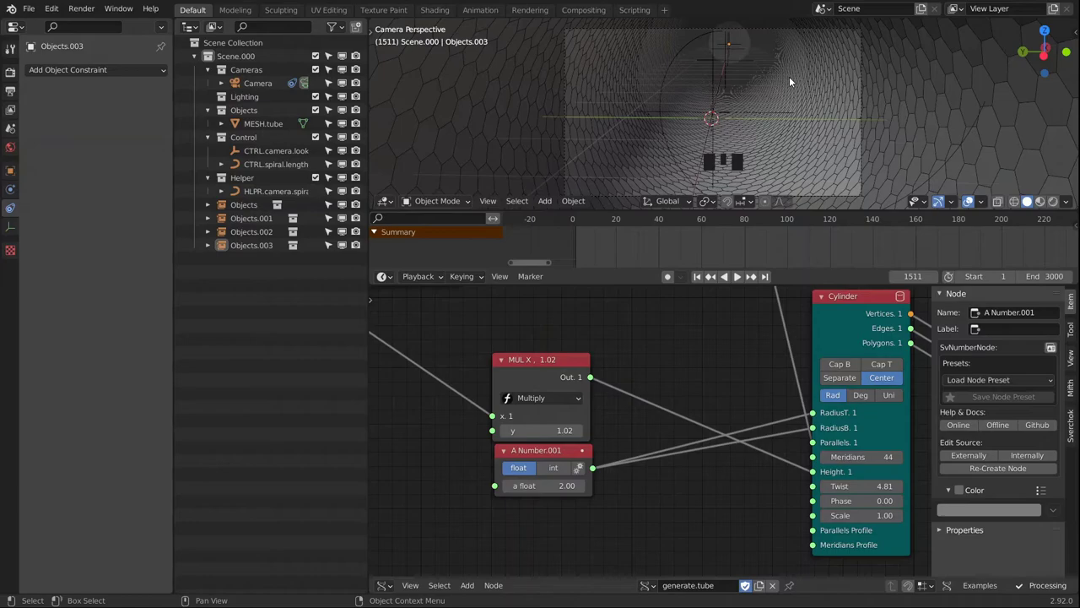
Play the lengthened flight in a maximized 3D view to frame 2125, then restore the layout.
{"action": "key", "text": "space"}
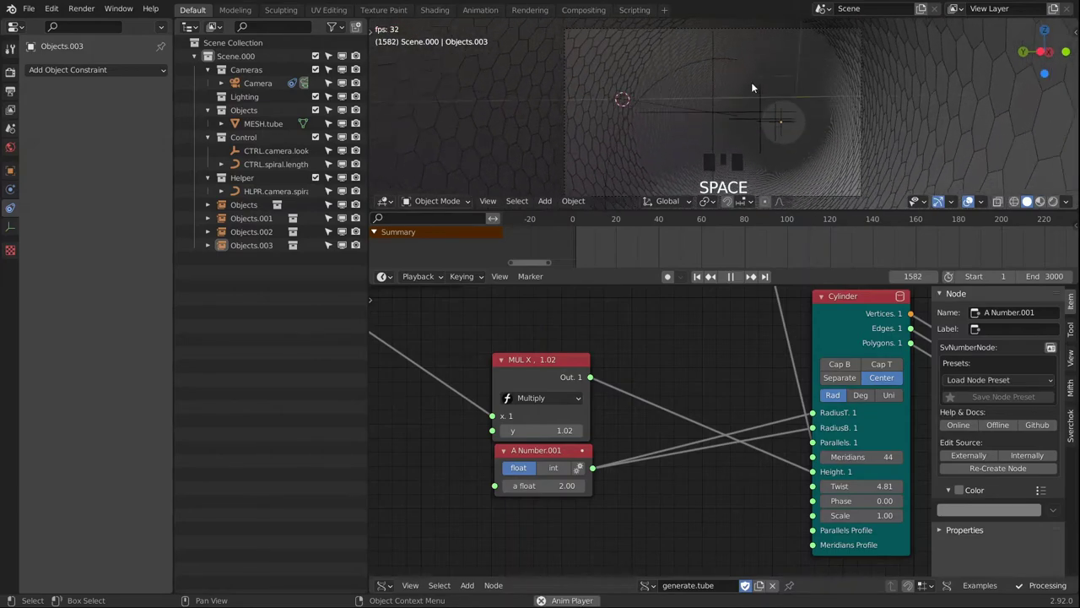
{"action": "key", "text": "ctrl+space"}
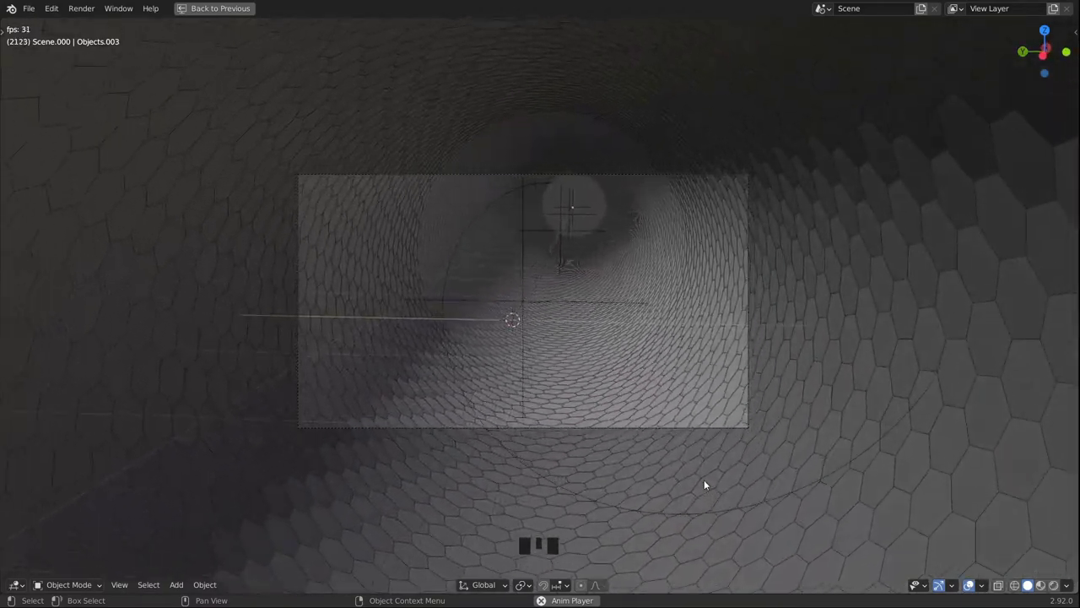
{"action": "key", "text": "space"}
{"action": "key", "text": "ctrl+space"}
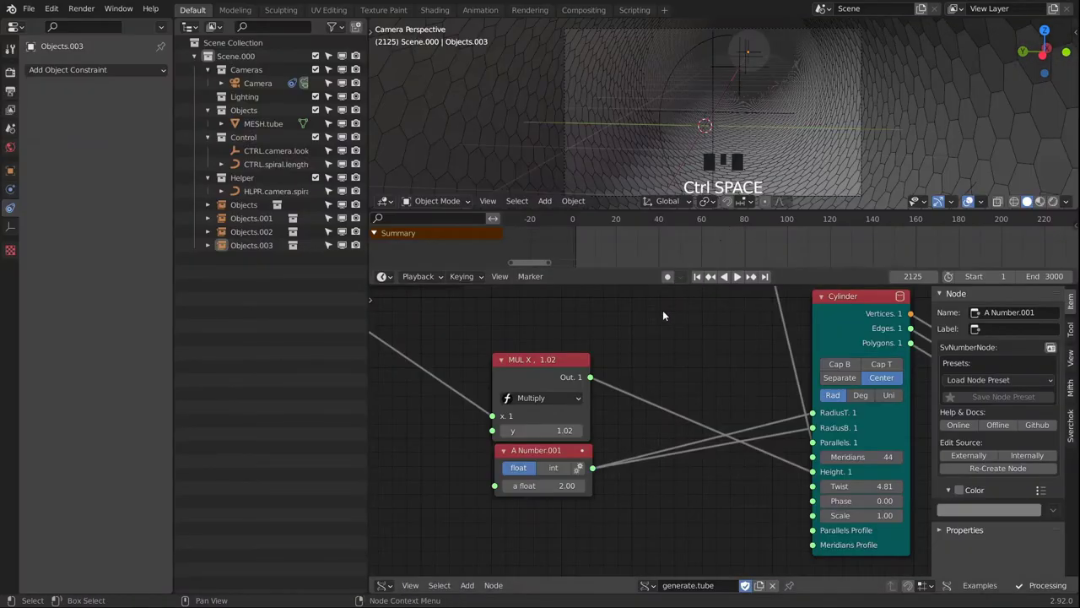
{"action": "middle_click_drag", "start_coordinate": [667, 351], "coordinate": [653, 393]}
Switch the node area to Animation Nodes and add a Float Input node.
{"action": "left_click", "coordinate": [384, 585]}
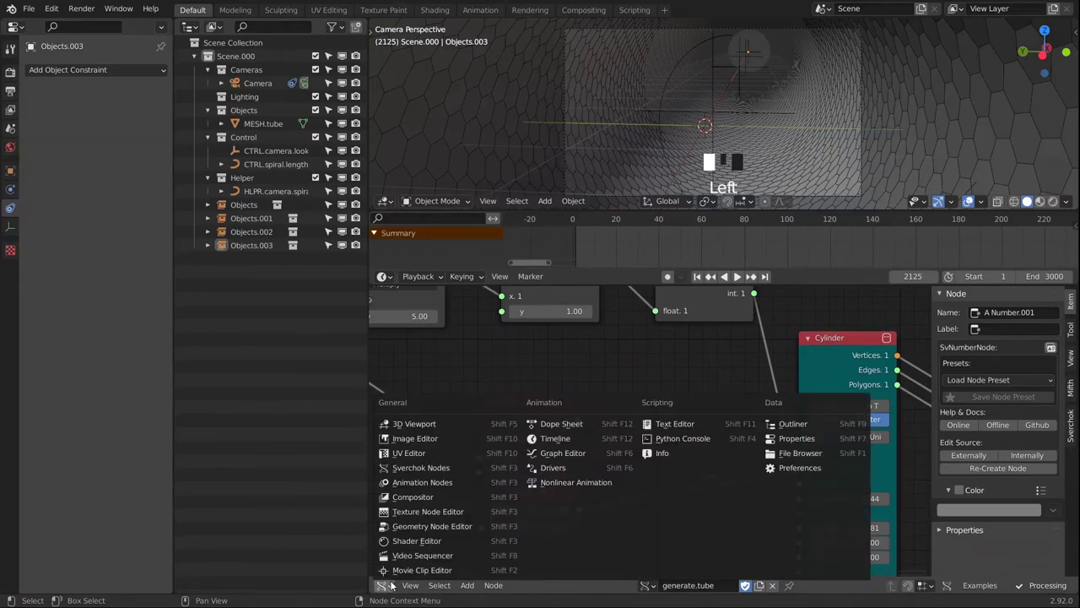
{"action": "left_click", "coordinate": [422, 481]}
{"action": "middle_click_drag", "start_coordinate": [844, 422], "coordinate": [730, 419]}
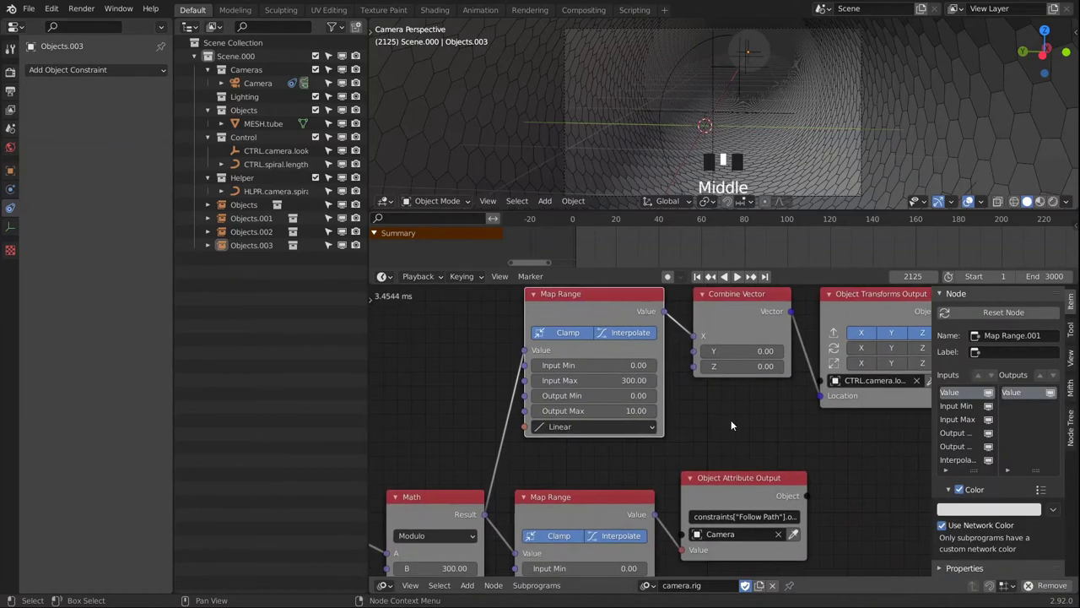
{"action": "key", "text": "shift+a"}
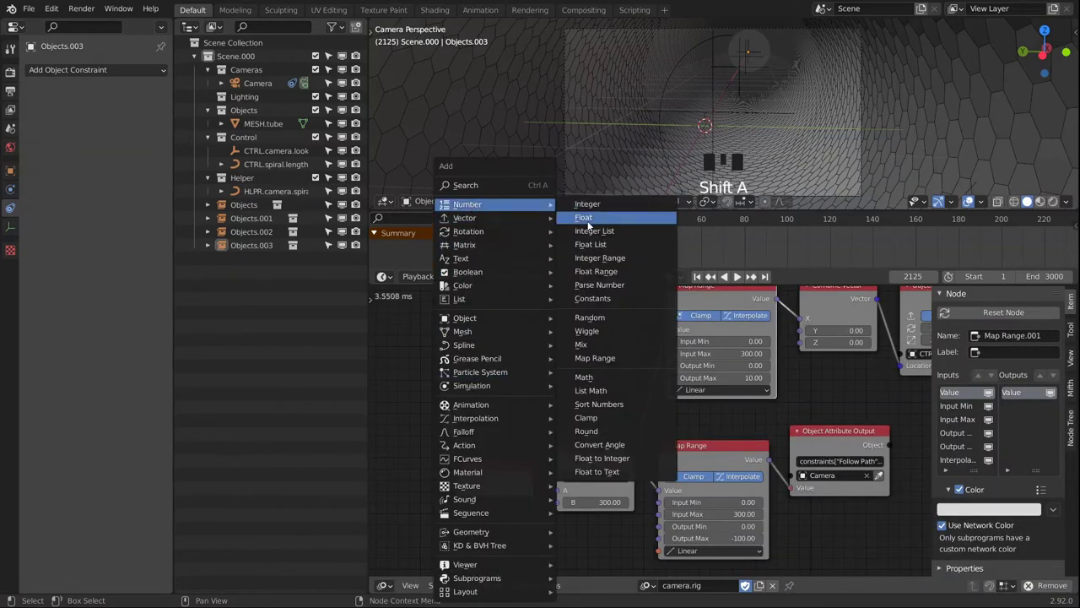
{"action": "left_click", "coordinate": [591, 219]}
{"action": "left_click", "coordinate": [428, 351]}
Link the Float Input to Math B and both Map Range Input Max sockets, set to 100.
{"action": "left_click_drag", "start_coordinate": [526, 356], "coordinate": [668, 353]}
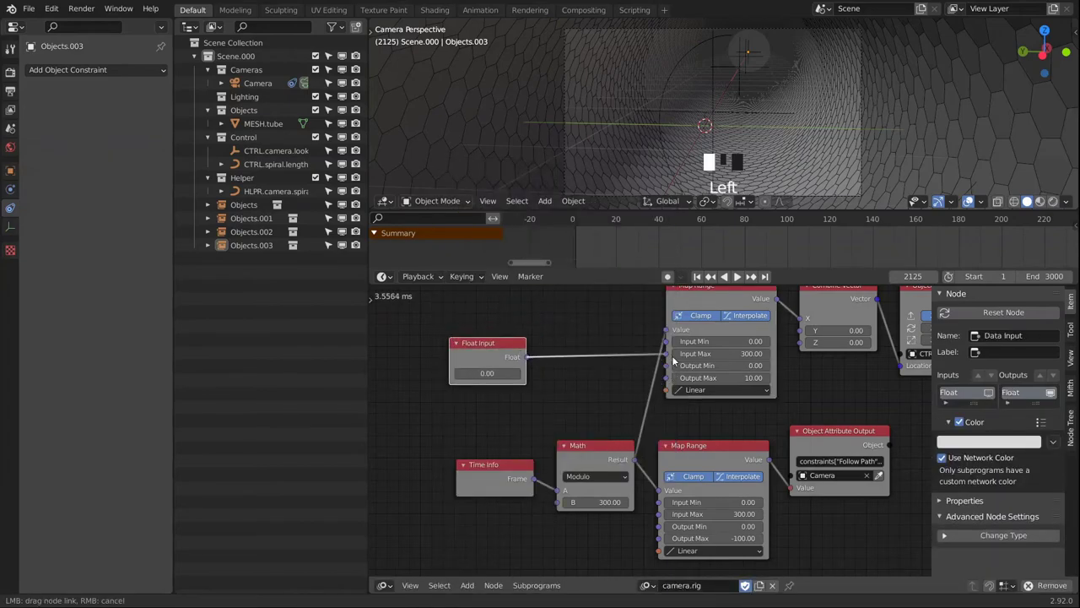
{"action": "left_click_drag", "start_coordinate": [526, 356], "coordinate": [560, 502]}
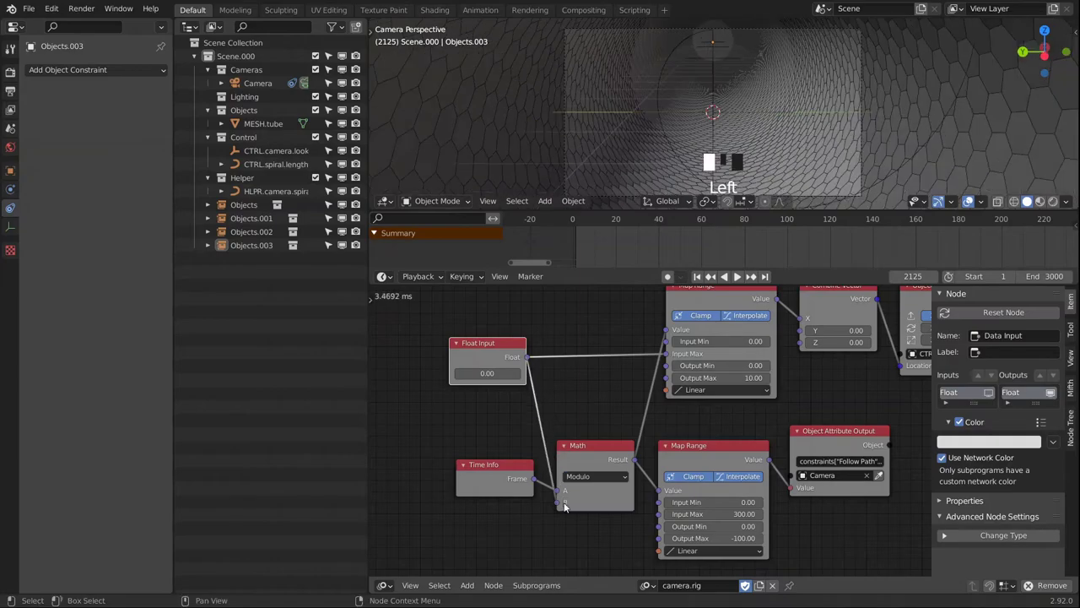
{"action": "left_click_drag", "start_coordinate": [524, 356], "coordinate": [672, 515]}
{"action": "left_click", "coordinate": [493, 373]}
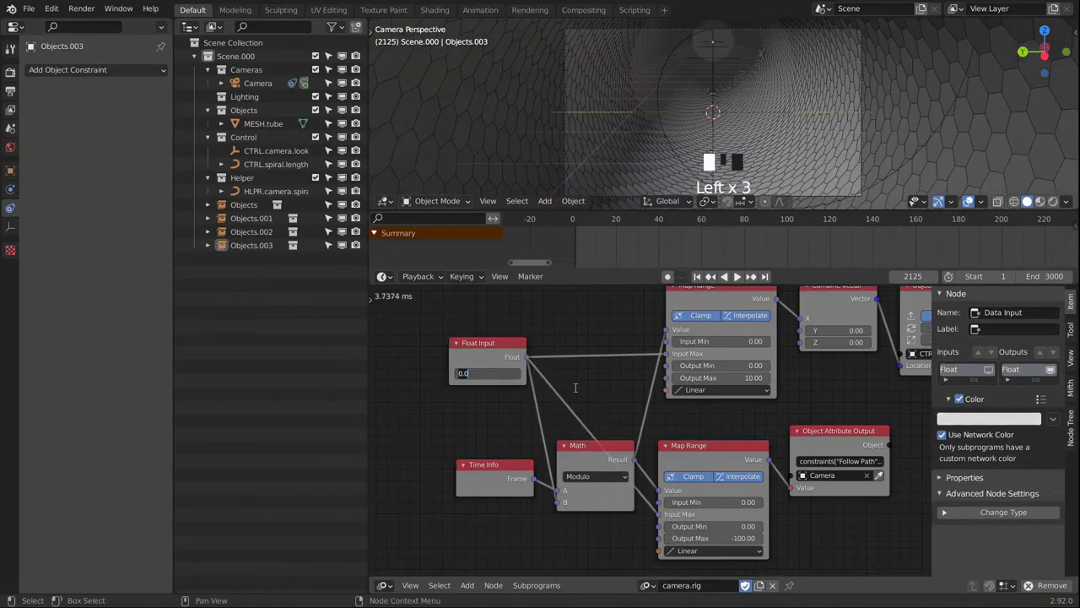
{"action": "type", "text": "10"}
{"action": "key", "text": "Return"}
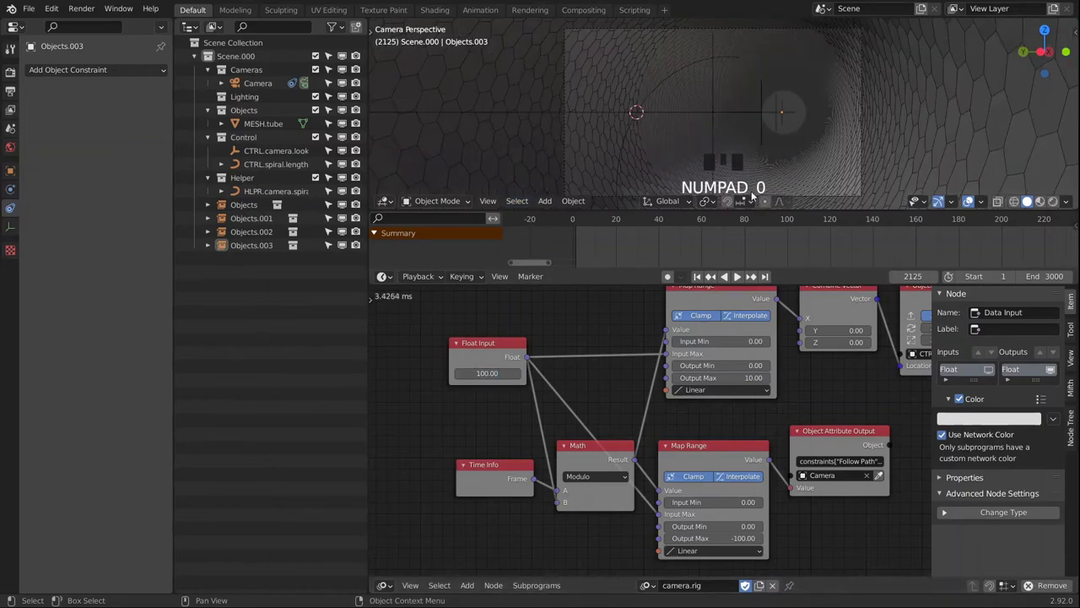
Rewind to the start and preview the camera flight.
{"action": "key", "text": "shift+Left"}
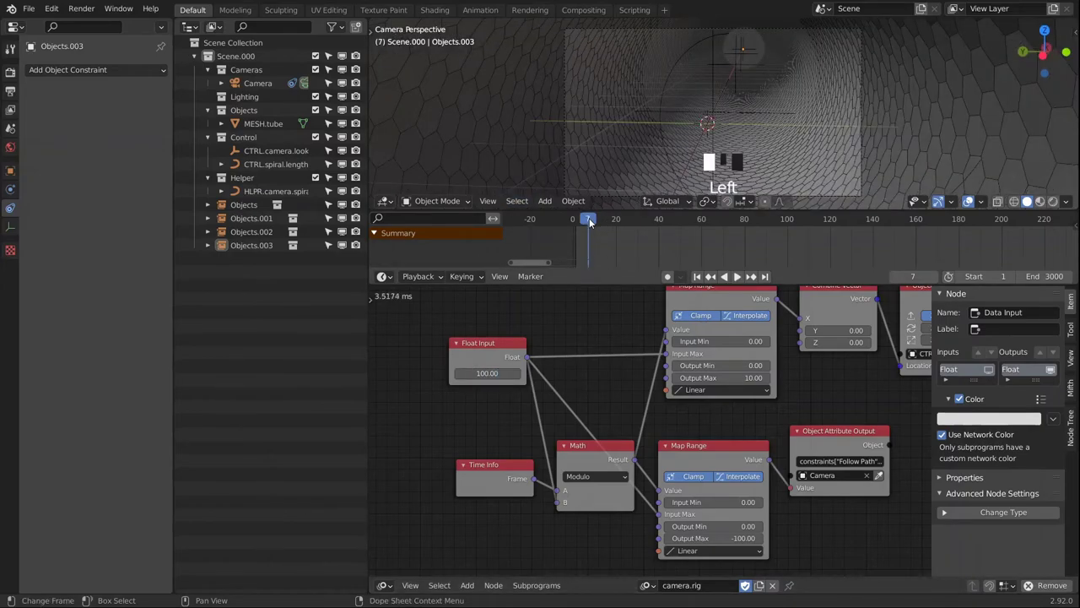
{"action": "key", "text": "space"}
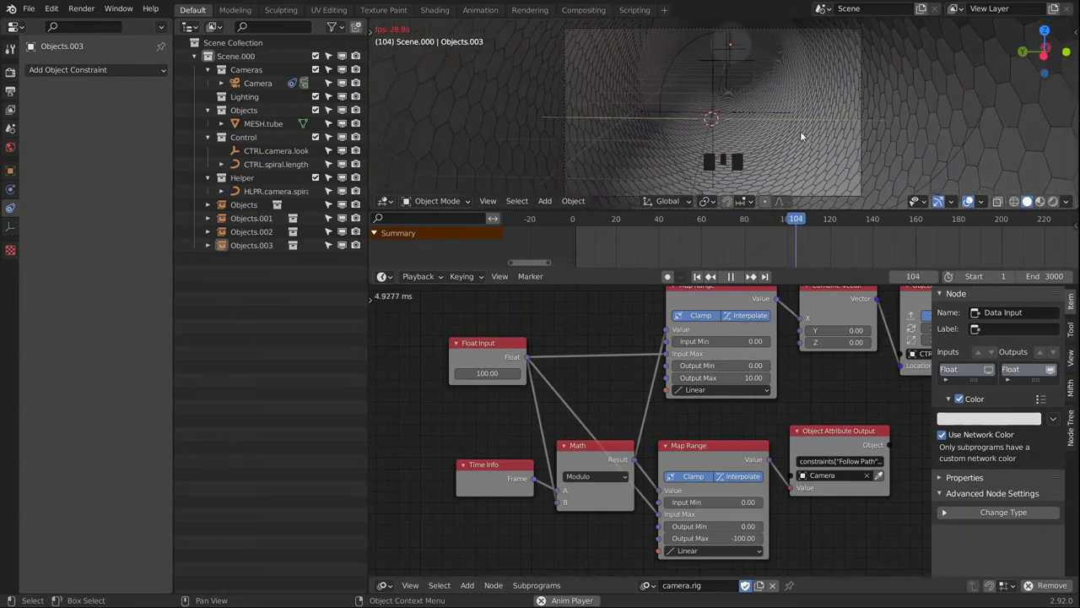
{"action": "key", "text": "space"}
Change the Float Input to 1000 and replay the flight to frame 246.
{"action": "left_click", "coordinate": [492, 373]}
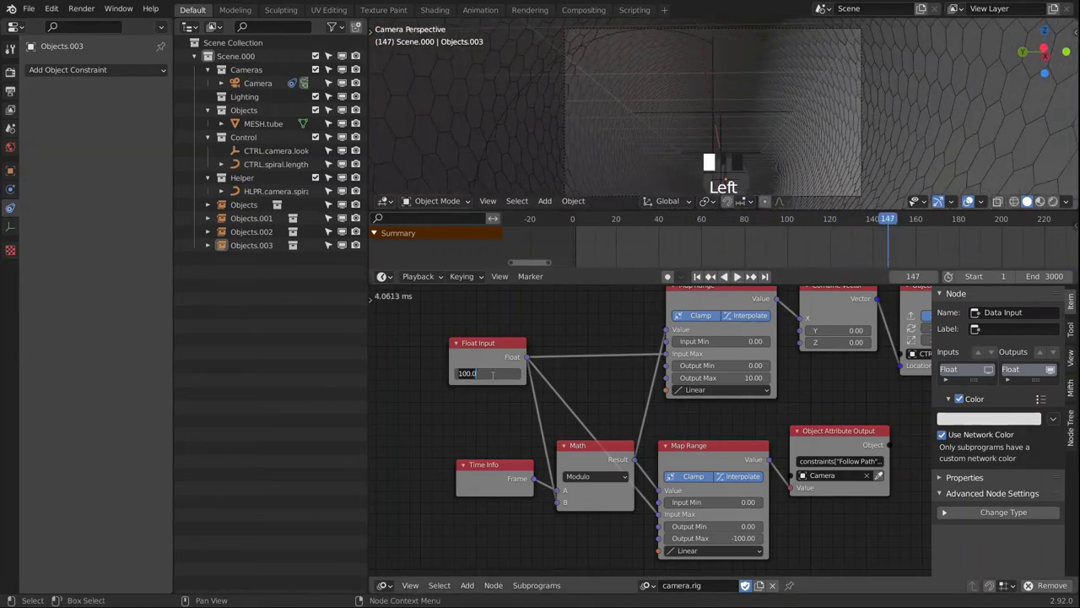
{"action": "left_click", "coordinate": [469, 373]}
{"action": "type", "text": "0"}
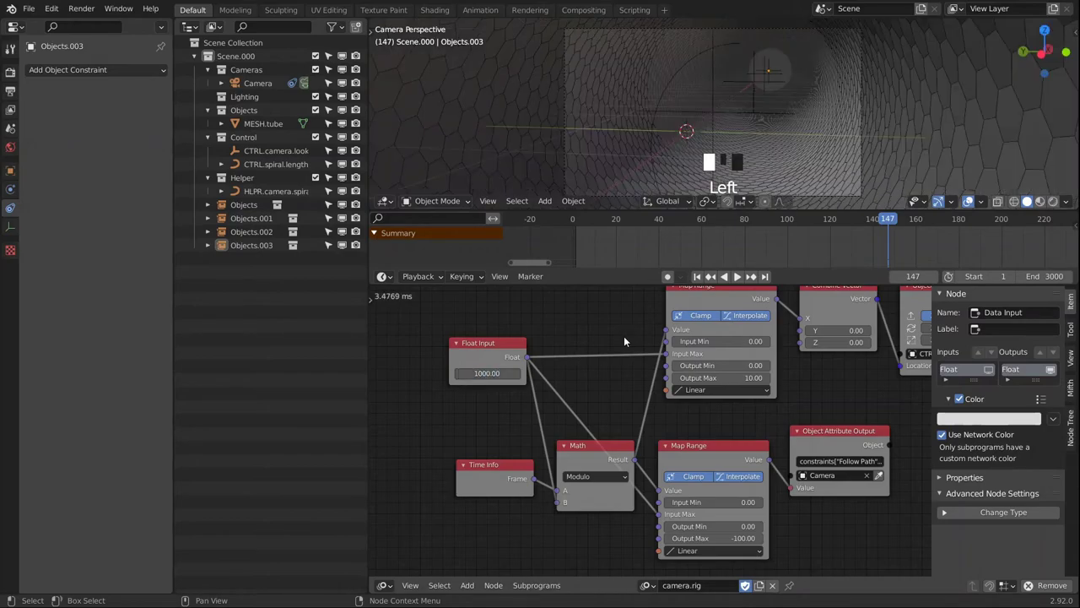
{"action": "key", "text": "Return"}
{"action": "key", "text": "space"}
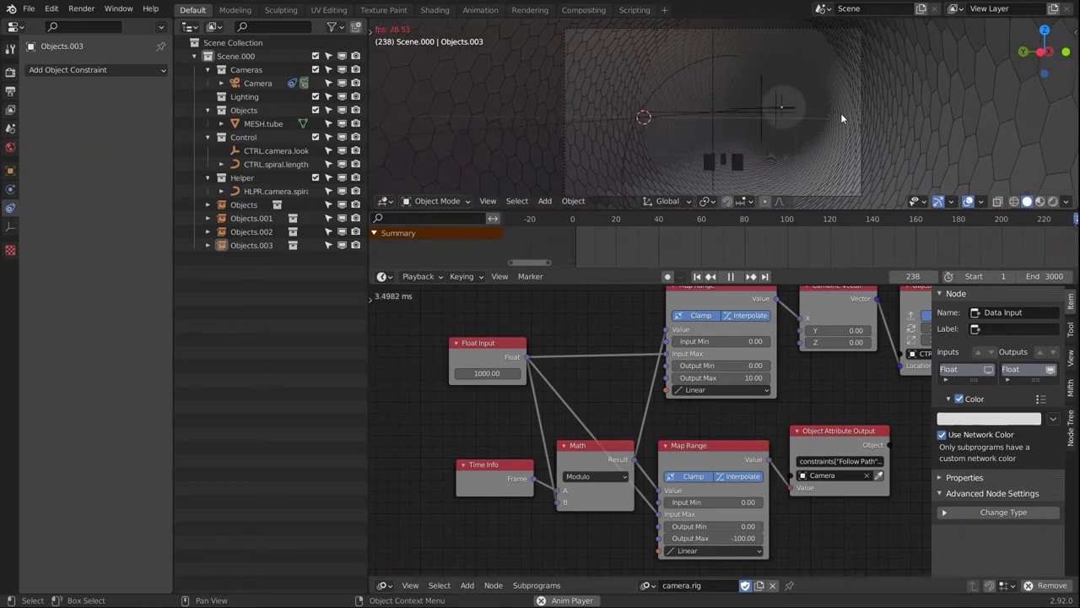
{"action": "key", "text": "space"}
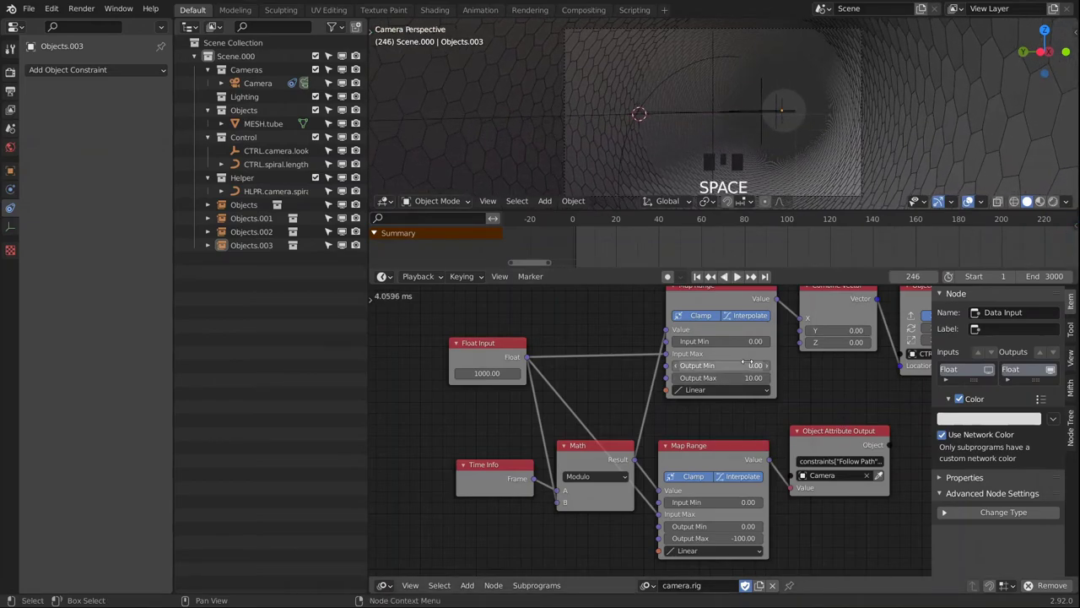
Set the upper Map Range's Output Min to 5 and Output Max to 15.
{"action": "middle_click_drag", "start_coordinate": [728, 378], "coordinate": [737, 413]}
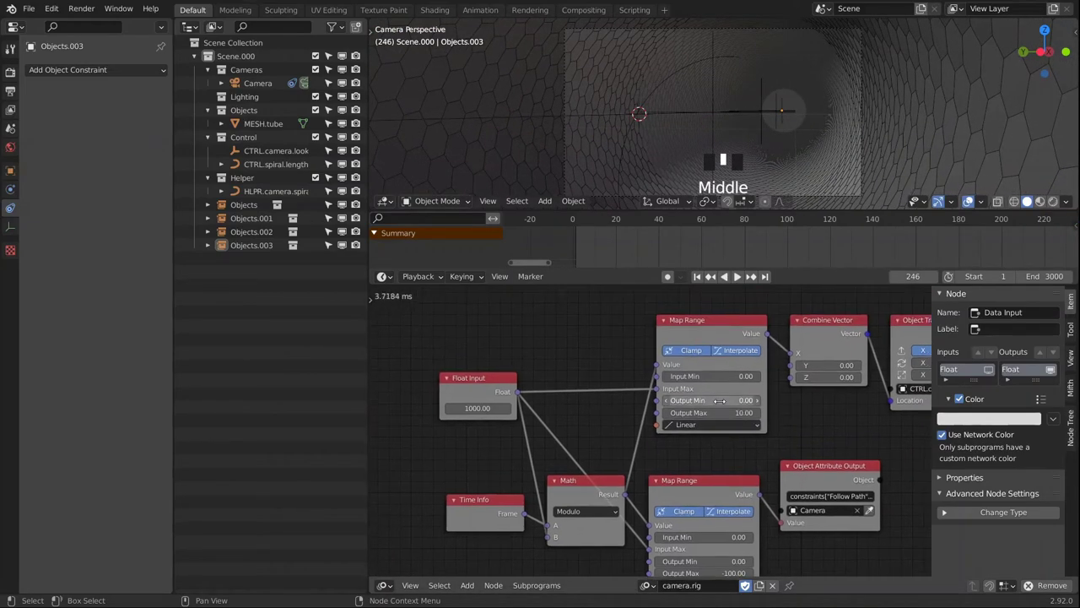
{"action": "left_click", "coordinate": [715, 400]}
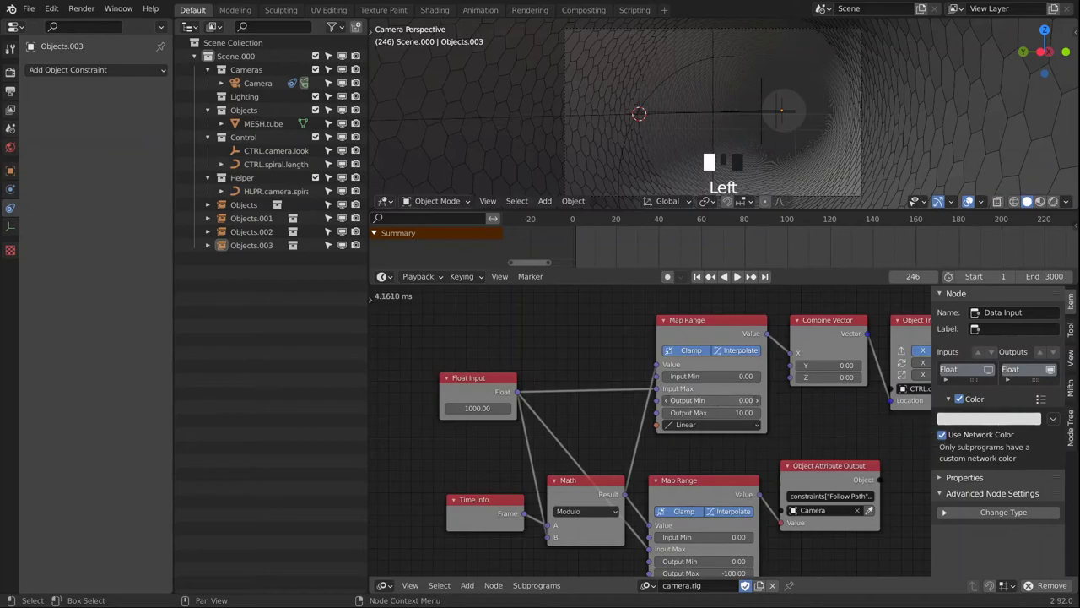
{"action": "type", "text": "5"}
{"action": "key", "text": "Return"}
{"action": "left_click", "coordinate": [726, 413]}
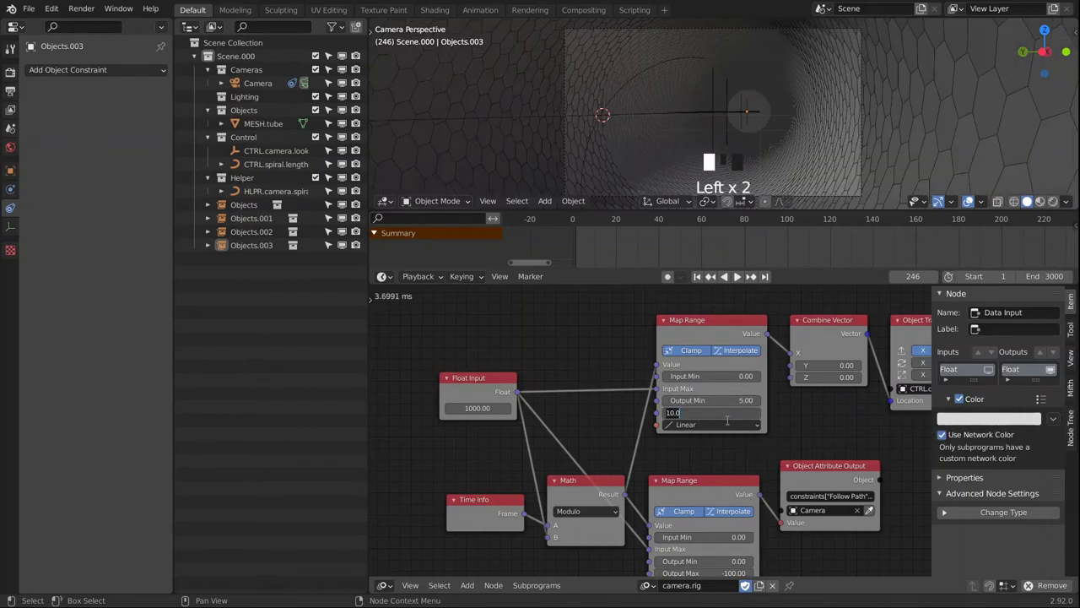
{"action": "type", "text": "15"}
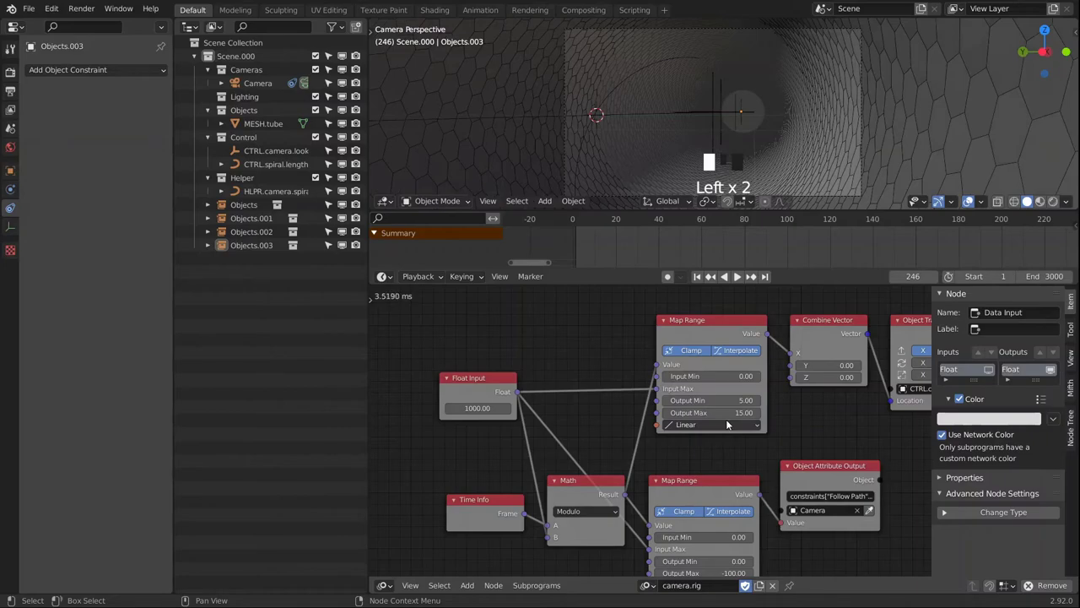
{"action": "key", "text": "Return"}
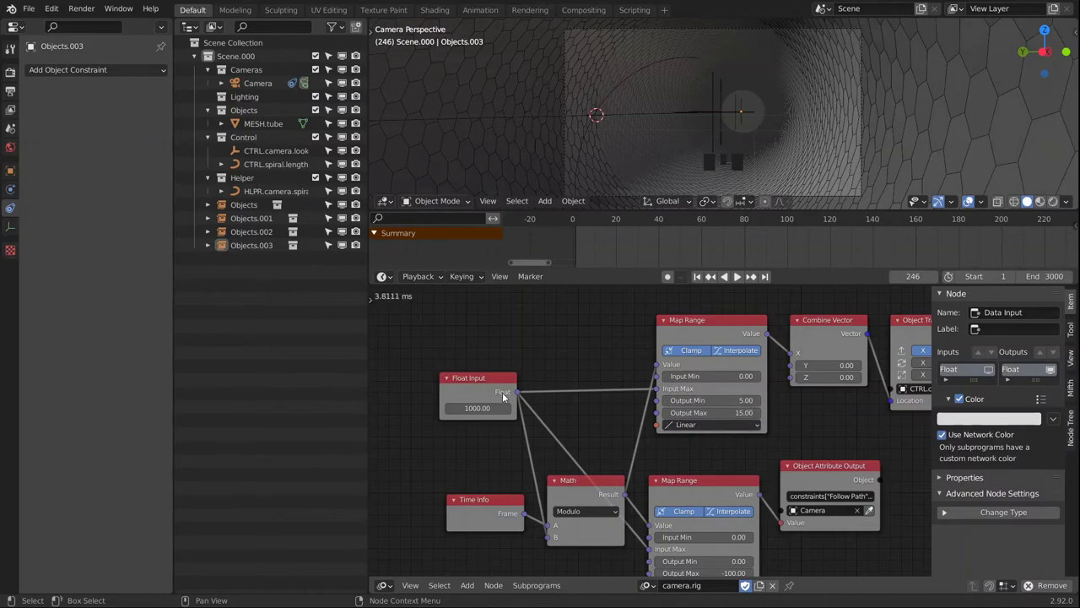
Change the Float Input to 300 and replay the flight, stopping at frame 617.
{"action": "left_click", "coordinate": [477, 407]}
{"action": "type", "text": "300"}
{"action": "key", "text": "Return"}
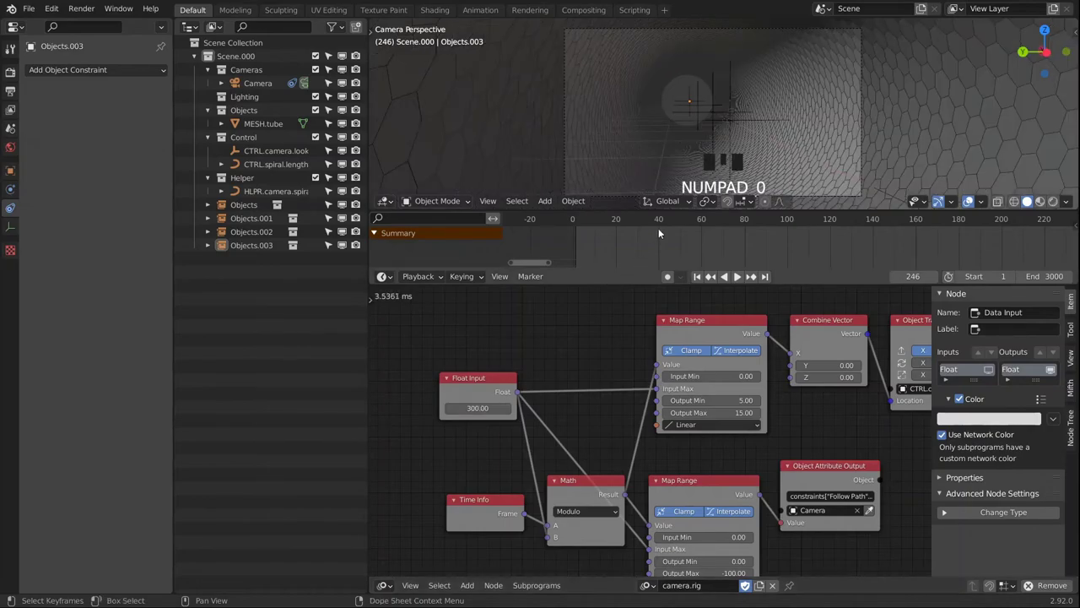
{"action": "key", "text": "space"}
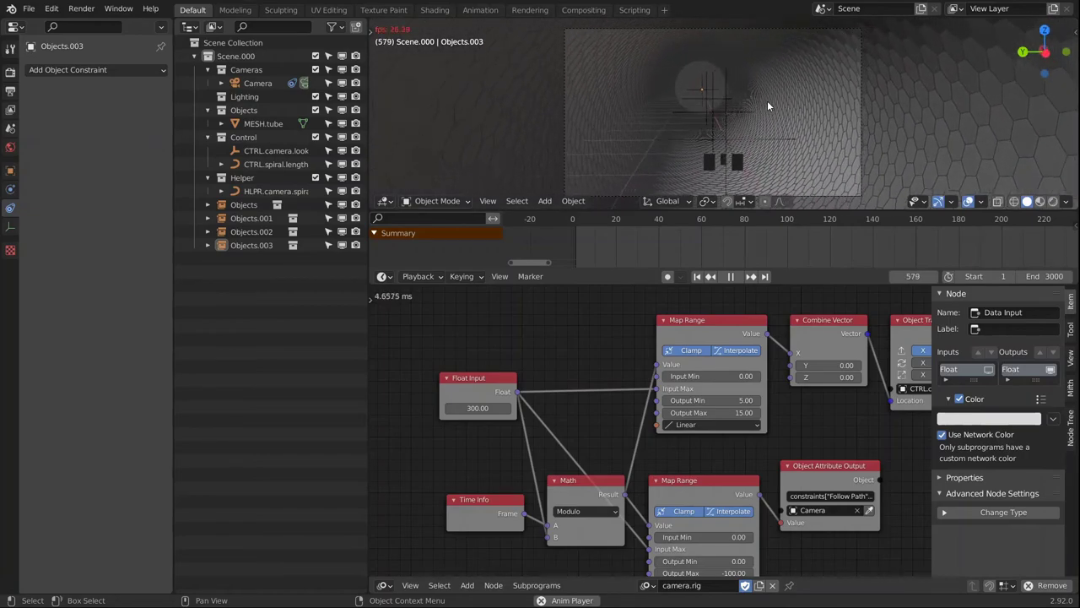
{"action": "key", "text": "space"}
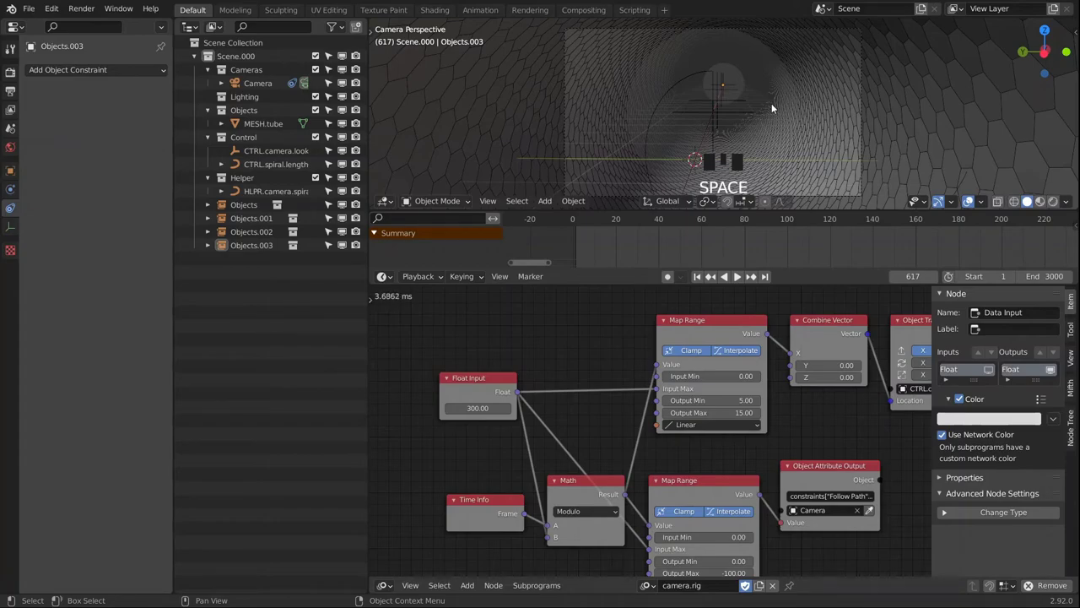
Rearrange the upper Map Range, Combine Vector and Object Transforms Output nodes into a tidier layout.
{"action": "left_click_drag", "start_coordinate": [486, 388], "coordinate": [495, 393]}
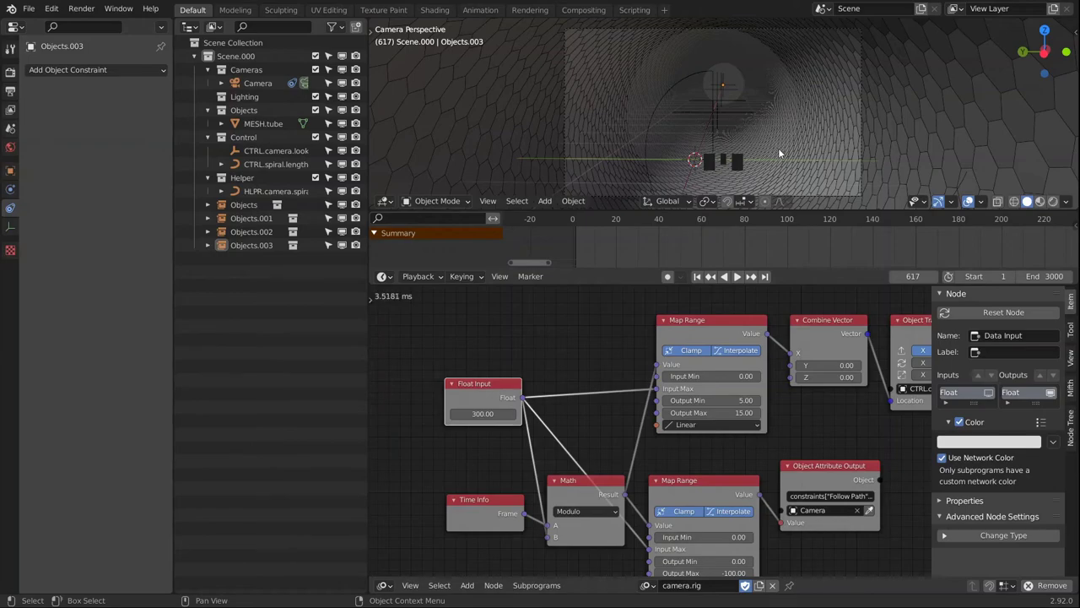
{"action": "middle_click_drag", "start_coordinate": [733, 450], "coordinate": [657, 405]}
{"action": "scroll", "coordinate": [650, 388], "scroll_direction": "down", "scroll_amount": 2}
{"action": "left_click_drag", "start_coordinate": [636, 300], "coordinate": [629, 318]}
{"action": "left_click_drag", "start_coordinate": [729, 311], "coordinate": [718, 331]}
{"action": "left_click_drag", "start_coordinate": [835, 305], "coordinate": [823, 324]}
{"action": "middle_click_drag", "start_coordinate": [664, 396], "coordinate": [679, 422]}
{"action": "scroll", "coordinate": [717, 403], "scroll_direction": "up", "scroll_amount": 2}
{"action": "scroll", "coordinate": [679, 422], "scroll_direction": "up", "scroll_amount": 3}
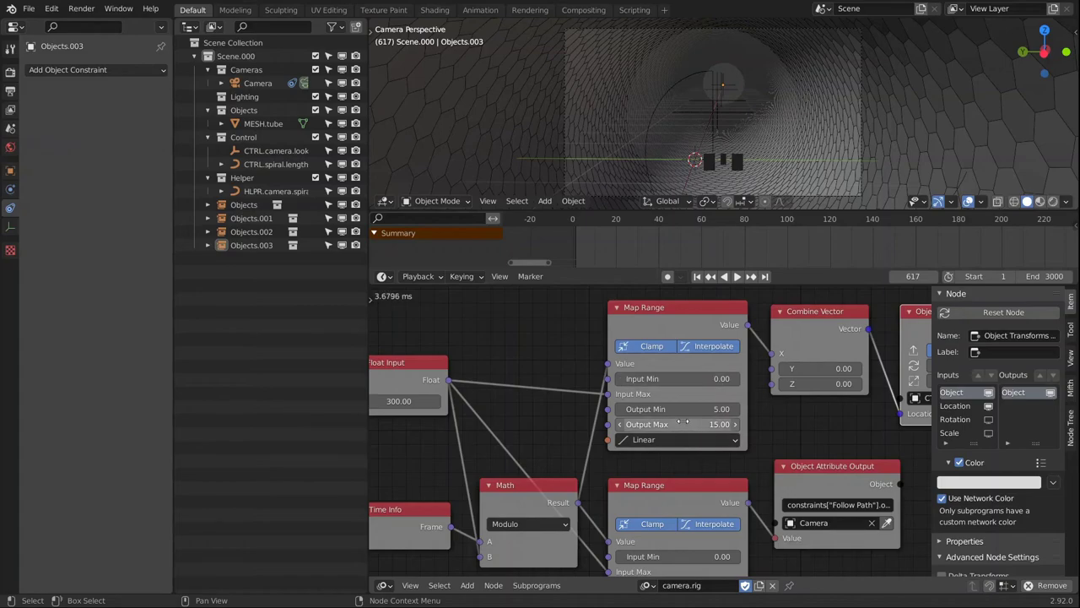
Leave the upper Map Range's Output Max unchanged at 15.
{"action": "left_click", "coordinate": [690, 409]}
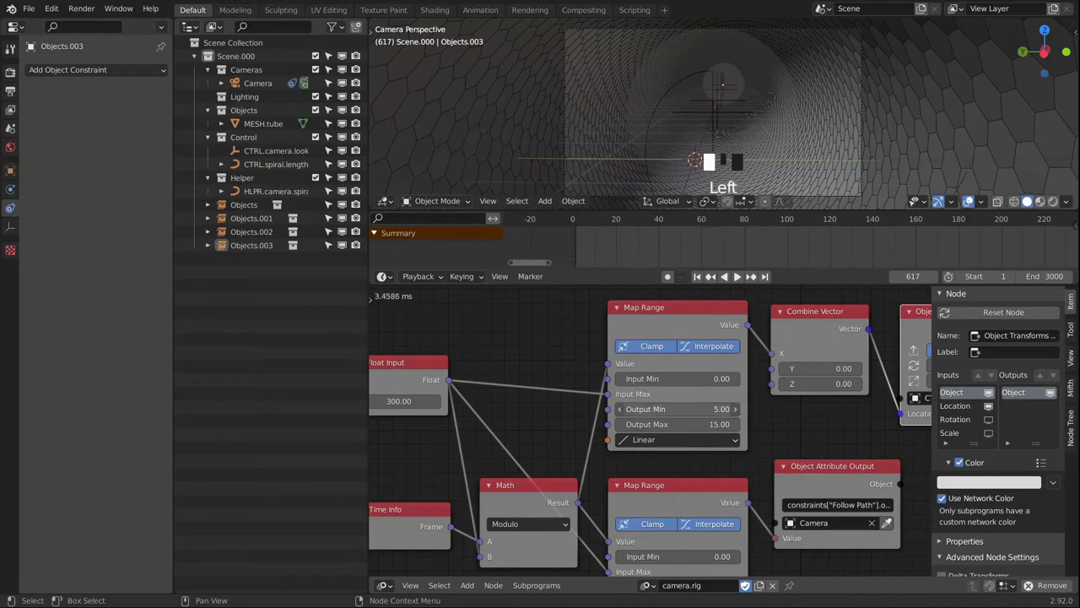
{"action": "left_click", "coordinate": [699, 424]}
{"action": "key", "text": "Return"}
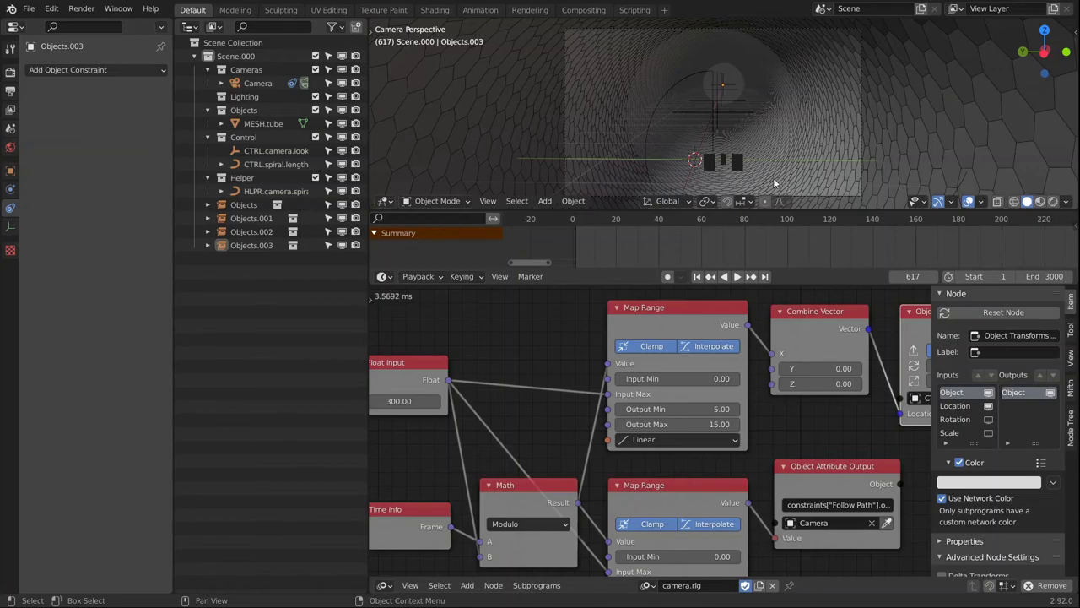
Move the Float Input node lower, beside the Math node, and recentre the tree.
{"action": "middle_click_drag", "start_coordinate": [589, 378], "coordinate": [524, 404]}
{"action": "scroll", "coordinate": [525, 404], "scroll_direction": "down", "scroll_amount": 1}
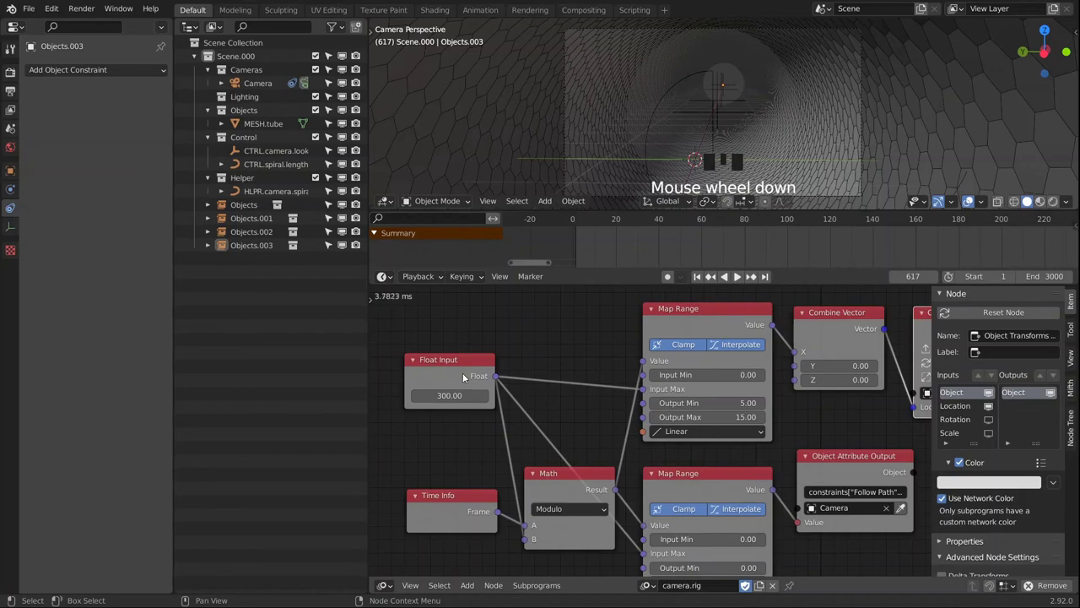
{"action": "left_click_drag", "start_coordinate": [462, 372], "coordinate": [464, 429]}
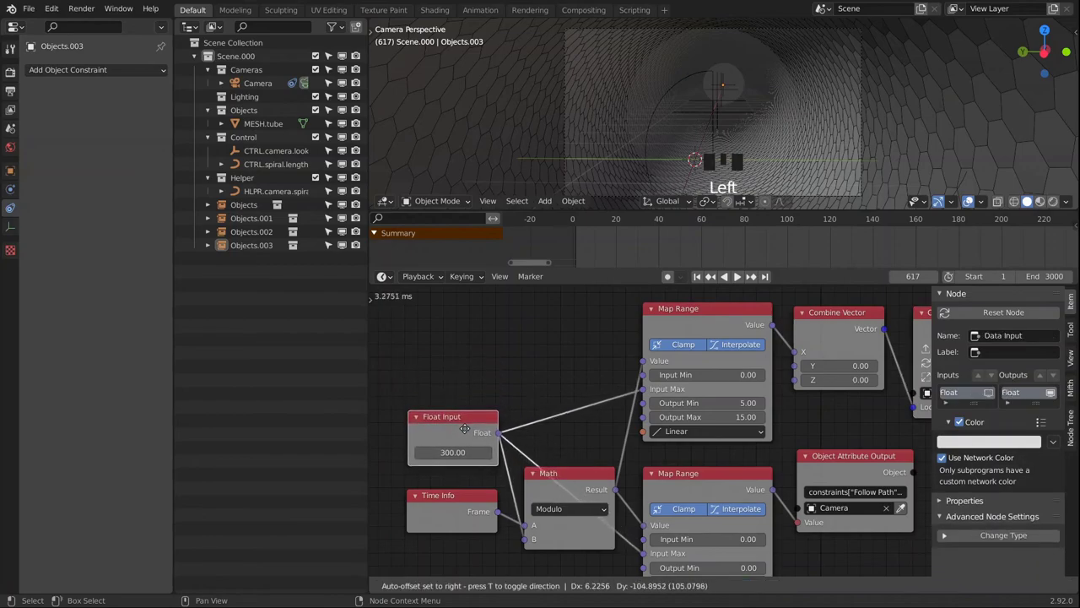
{"action": "middle_click_drag", "start_coordinate": [625, 436], "coordinate": [610, 388]}
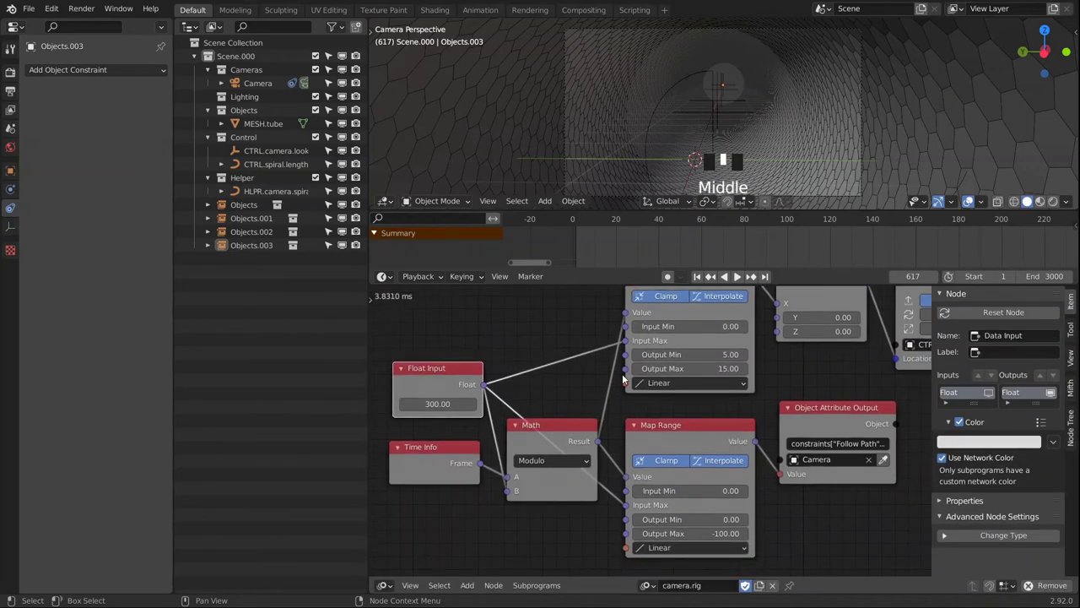